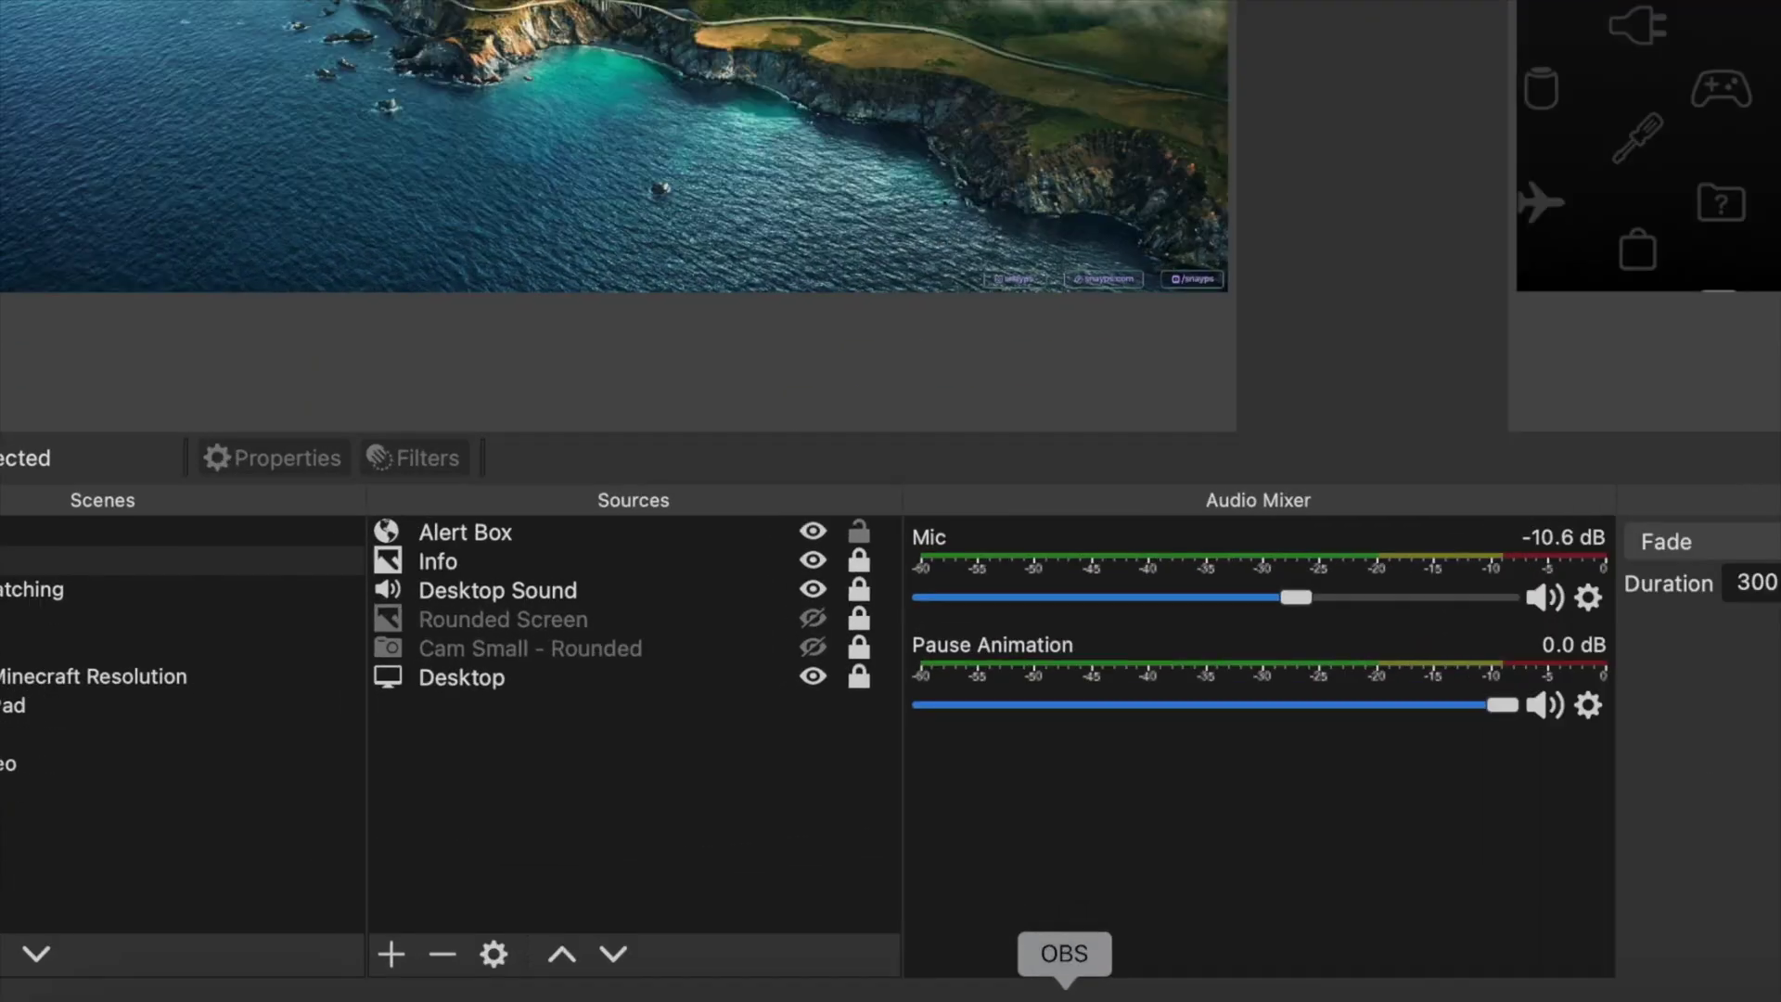
# Step: Select the Alert Box source and raise the Desktop Sound volume slightly in the audio mixer
pyautogui.click(487, 591)
pyautogui.click(420, 562)
pyautogui.click(463, 532)
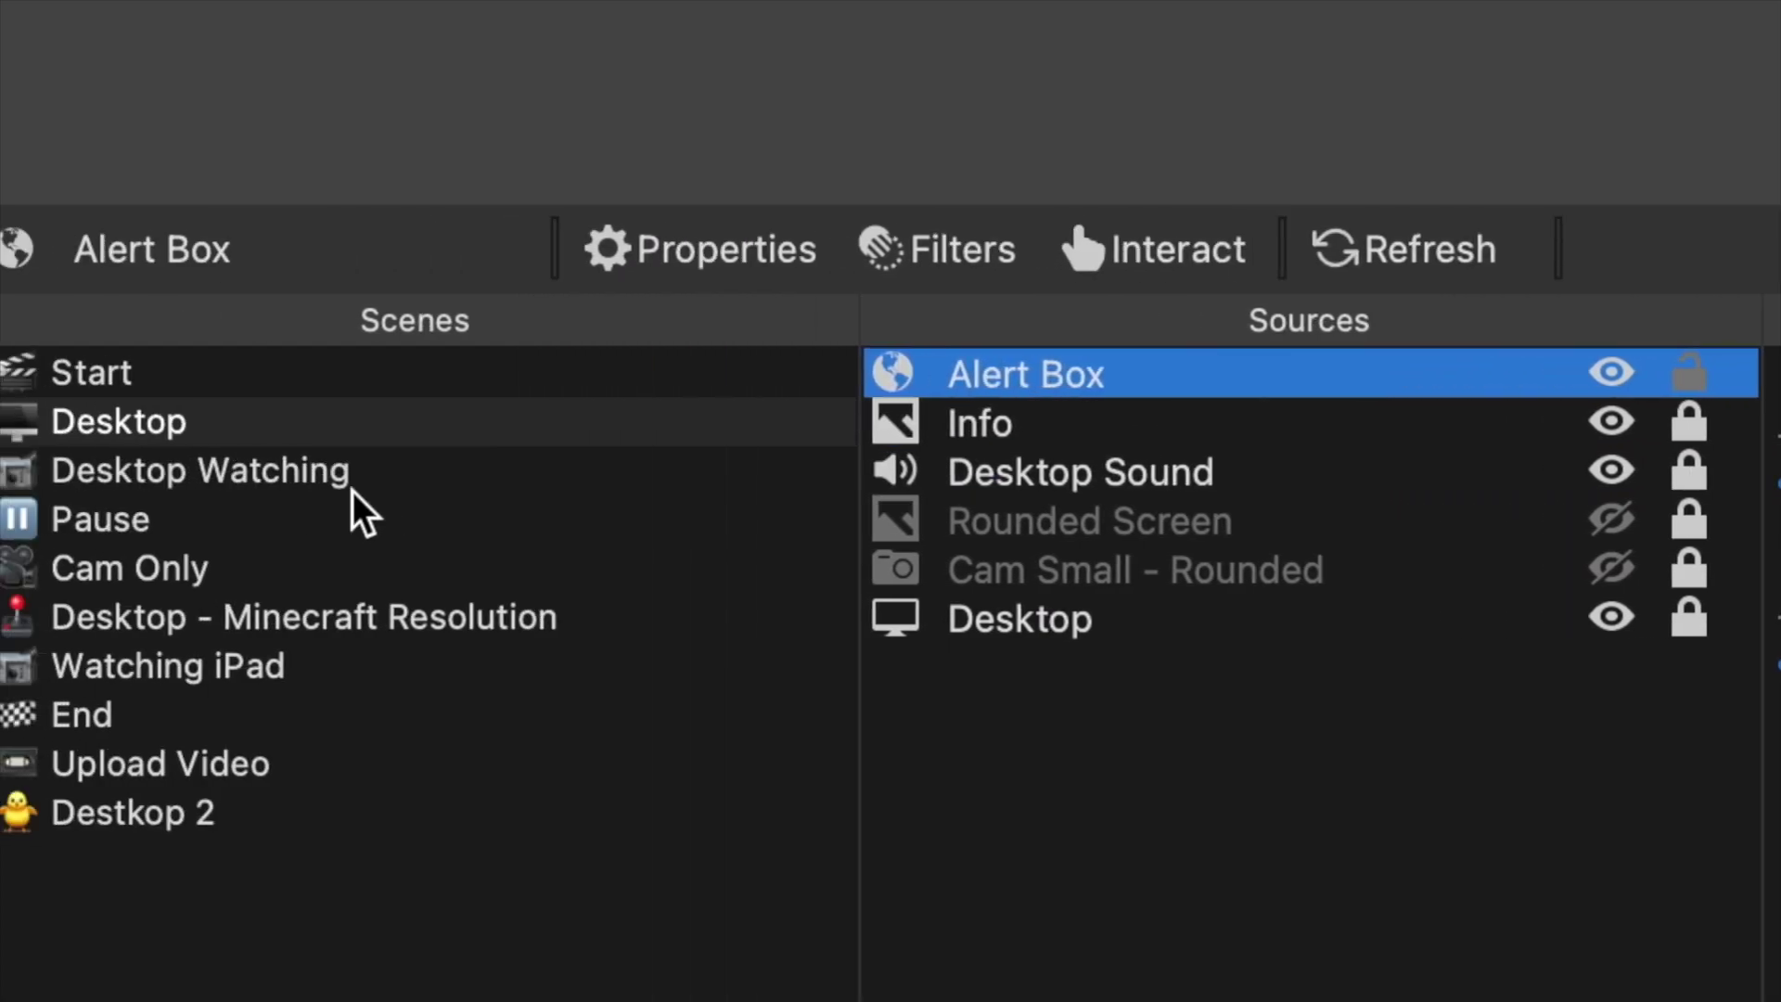
pyautogui.click(353, 491)
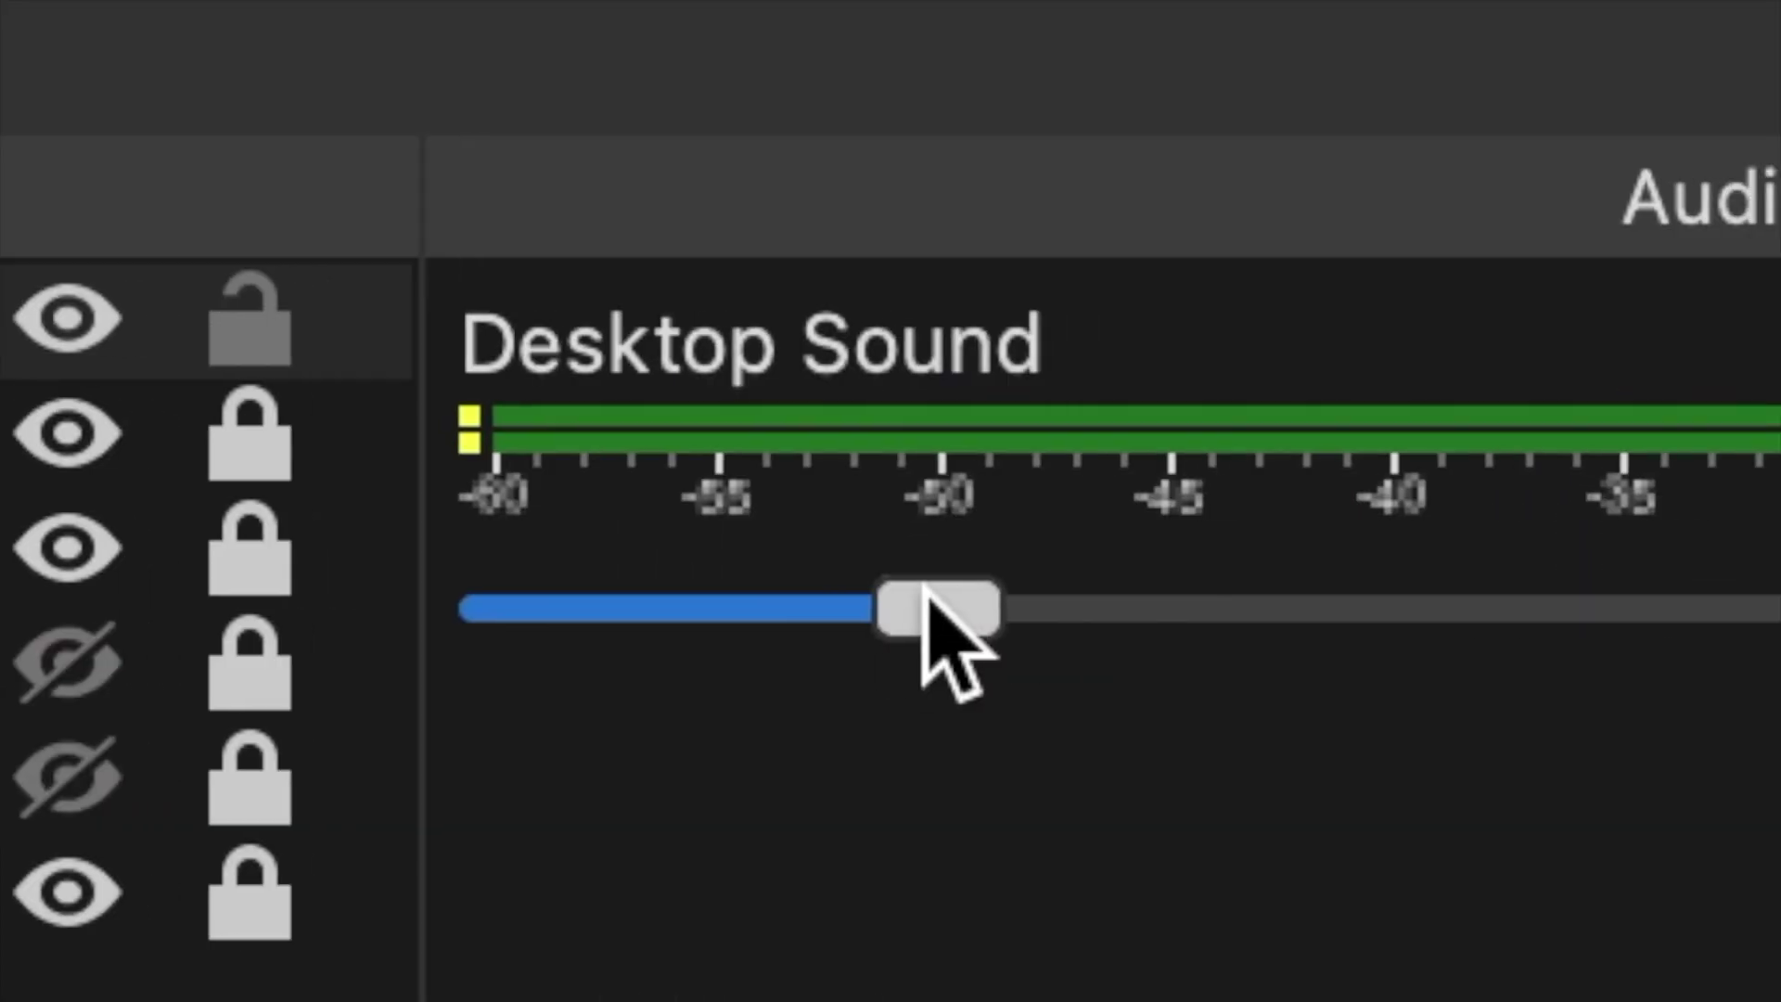
pyautogui.moveTo(946, 636); pyautogui.dragTo(994, 656)
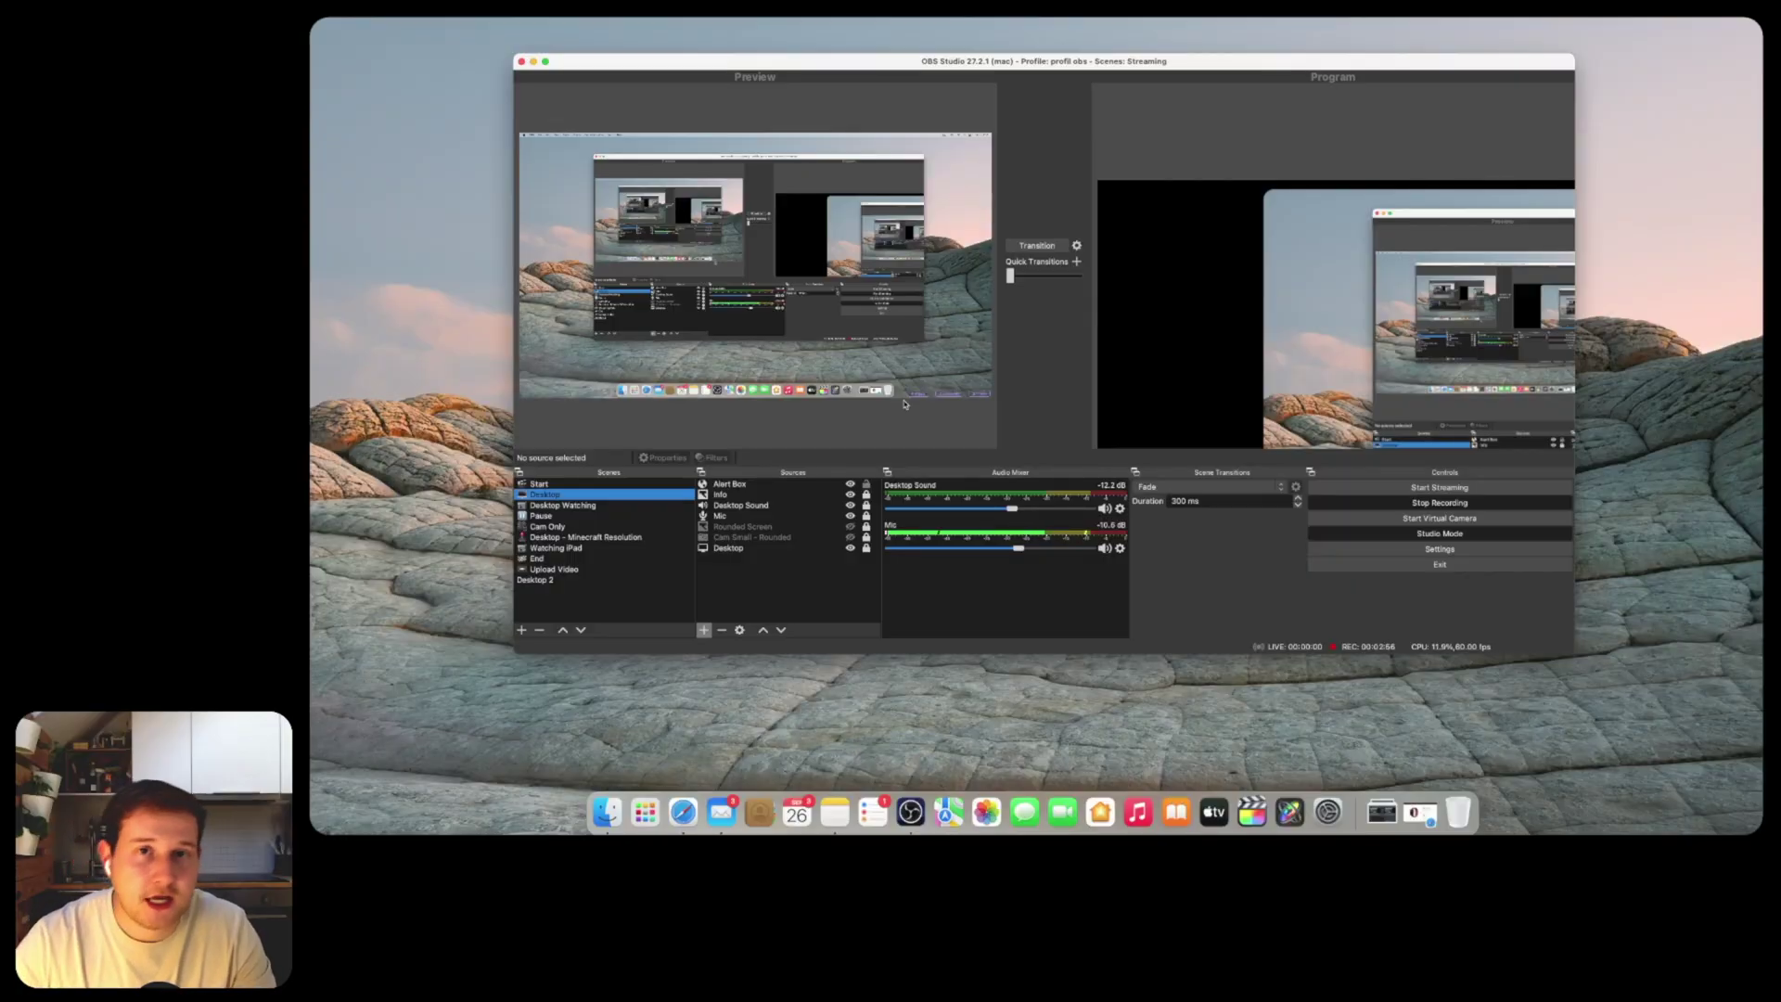
# Step: Turn off Studio Mode and switch the live output between the Desktop and Desktop Watching scenes
pyautogui.moveTo(1013, 68); pyautogui.dragTo(1001, 92)
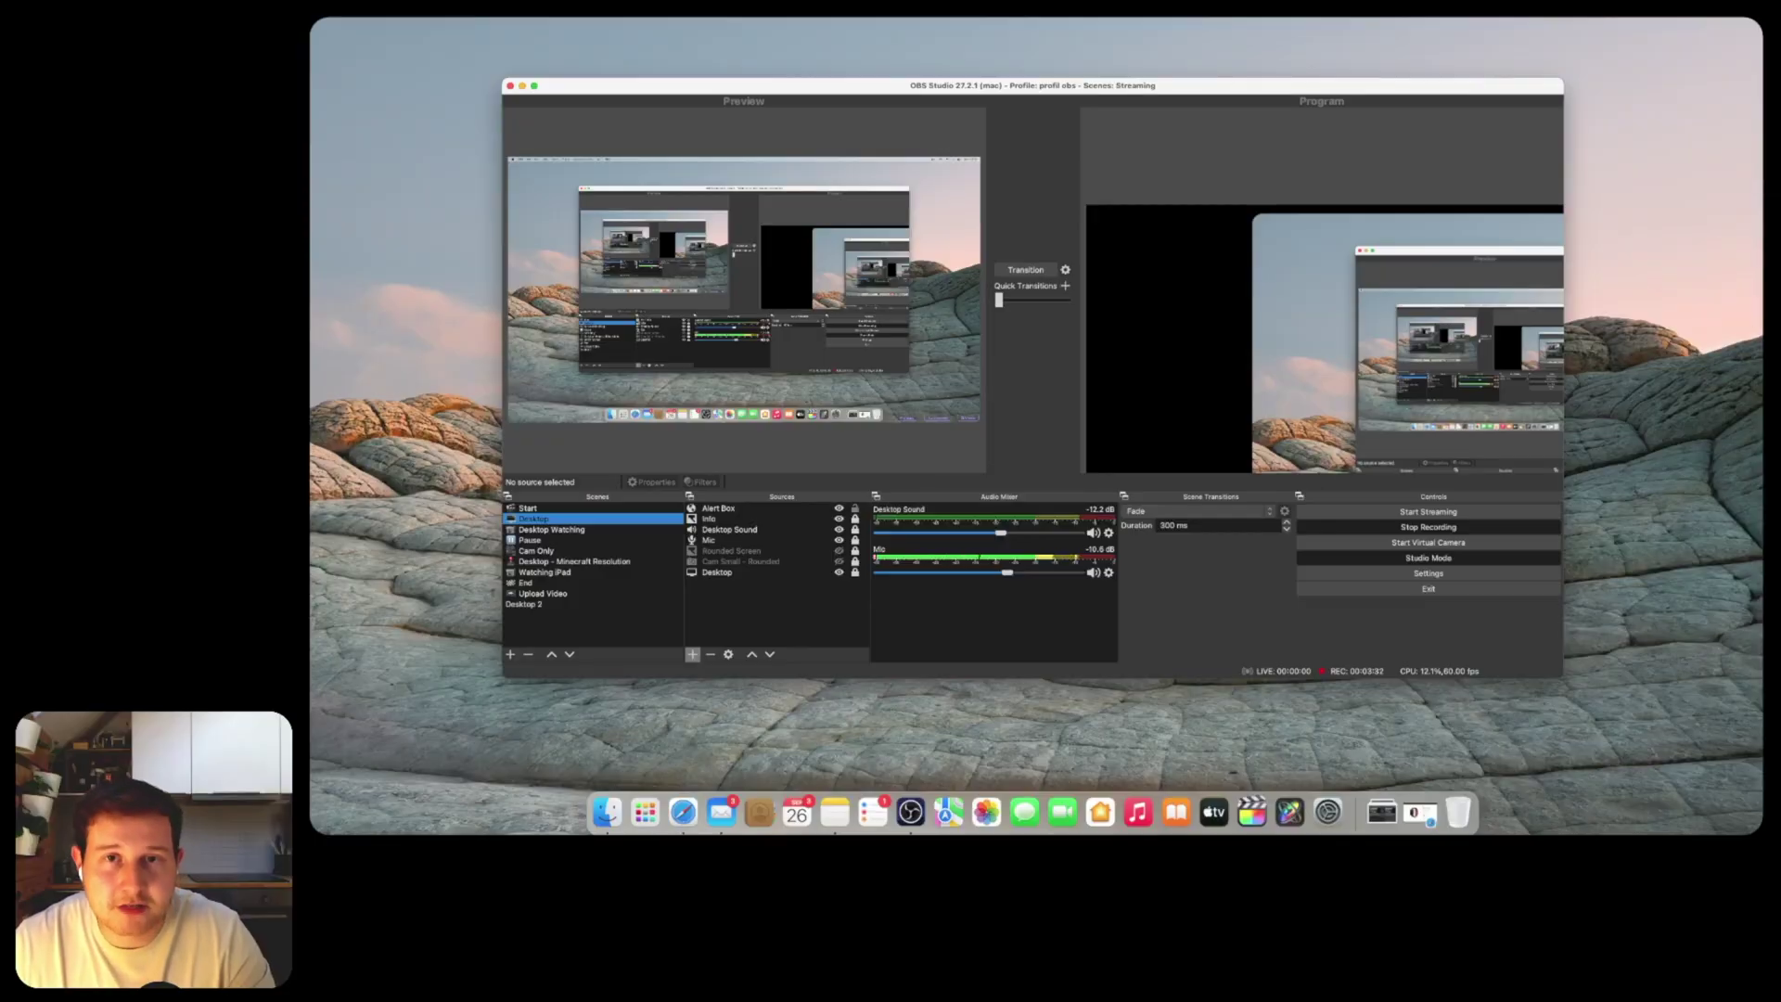
pyautogui.hotkey('ctrl', 'alt', 'Return')
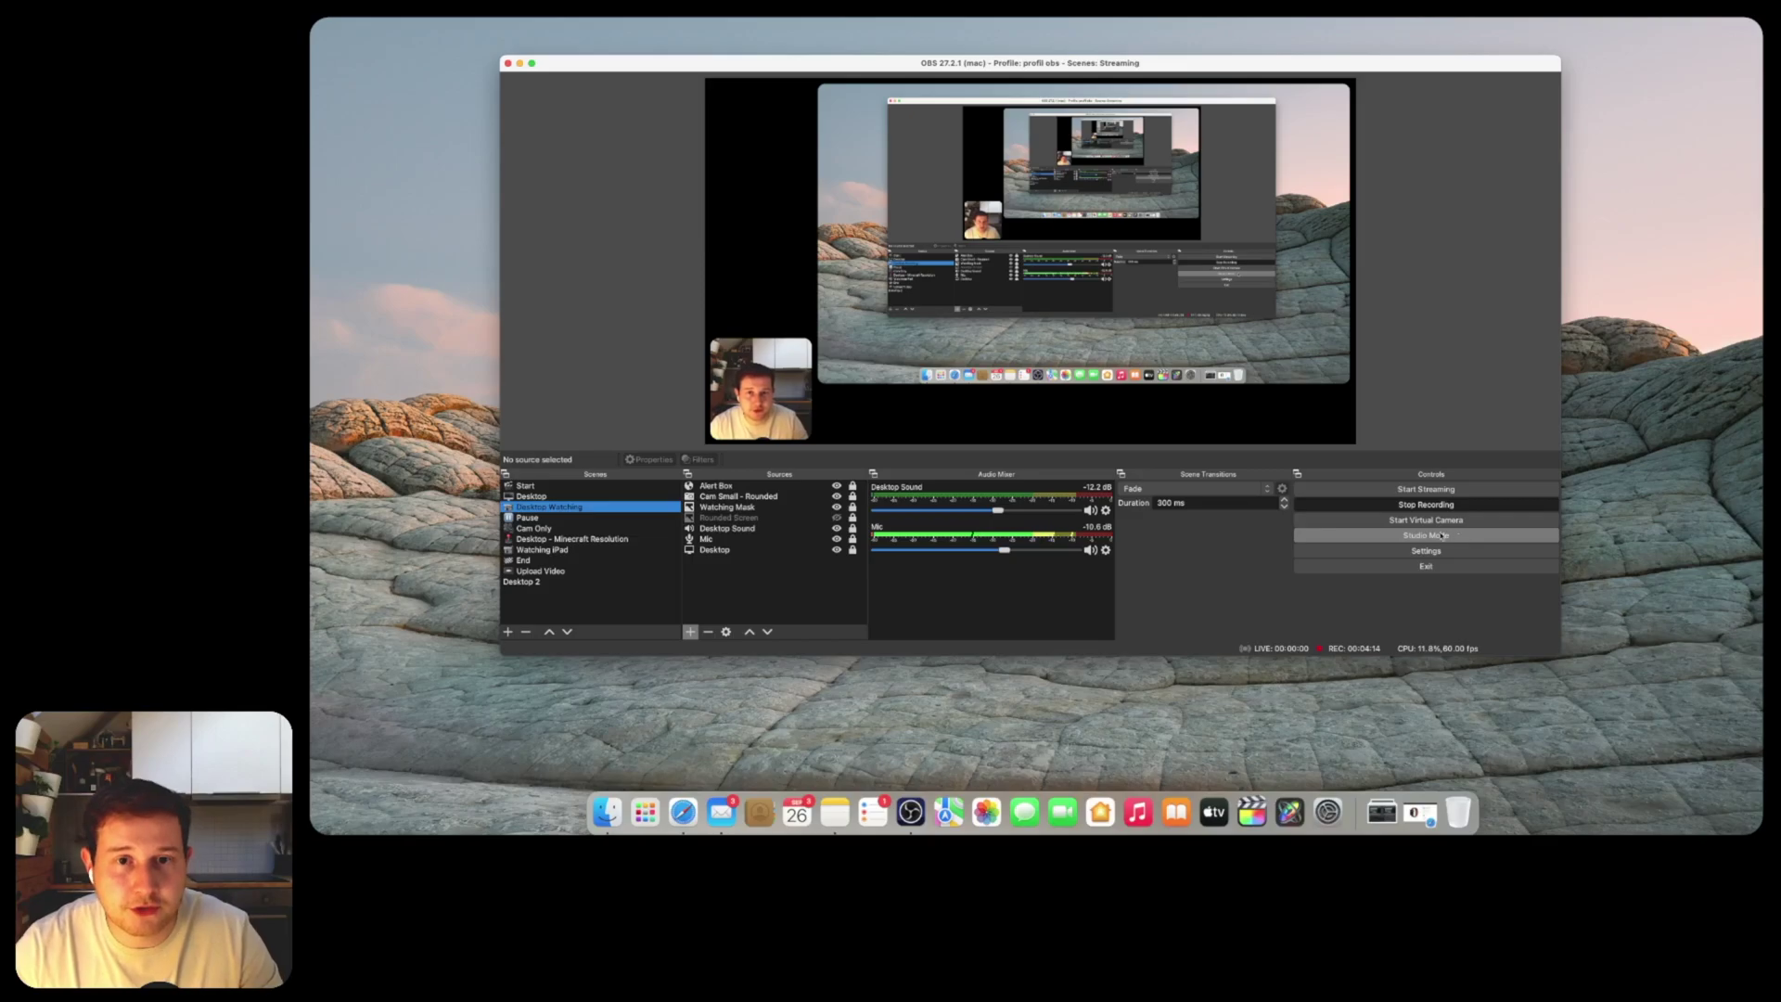
pyautogui.click(579, 496)
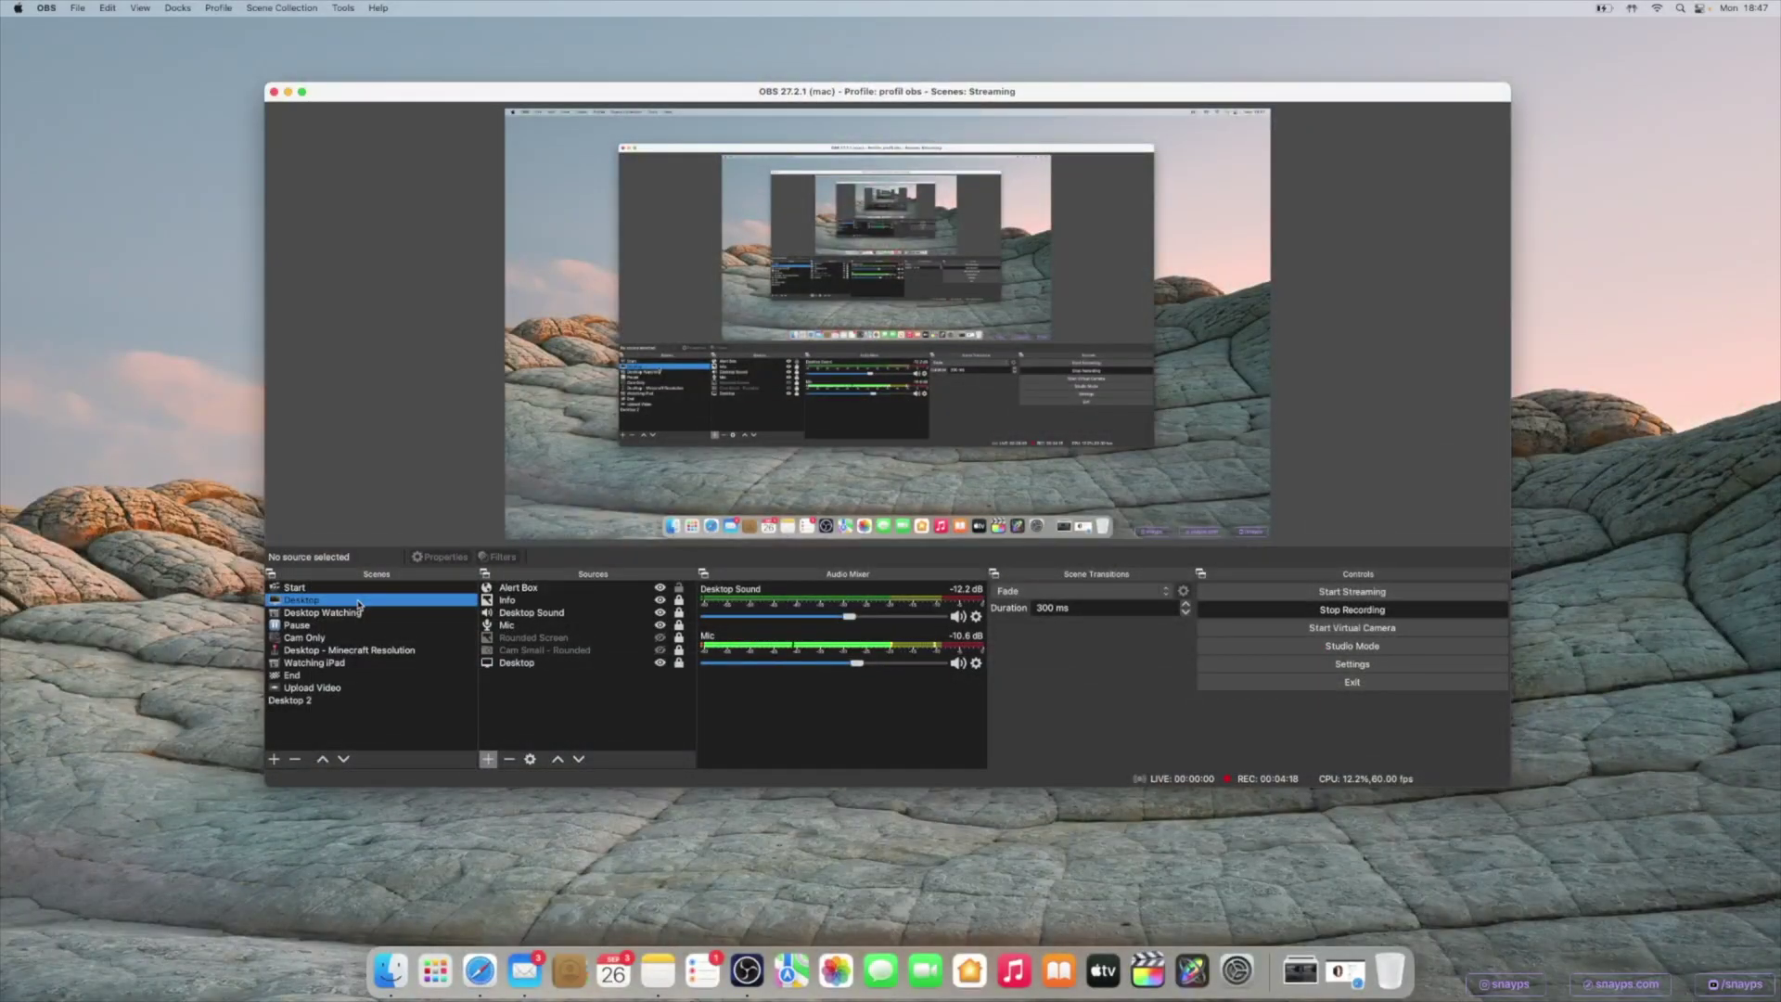
pyautogui.click(336, 588)
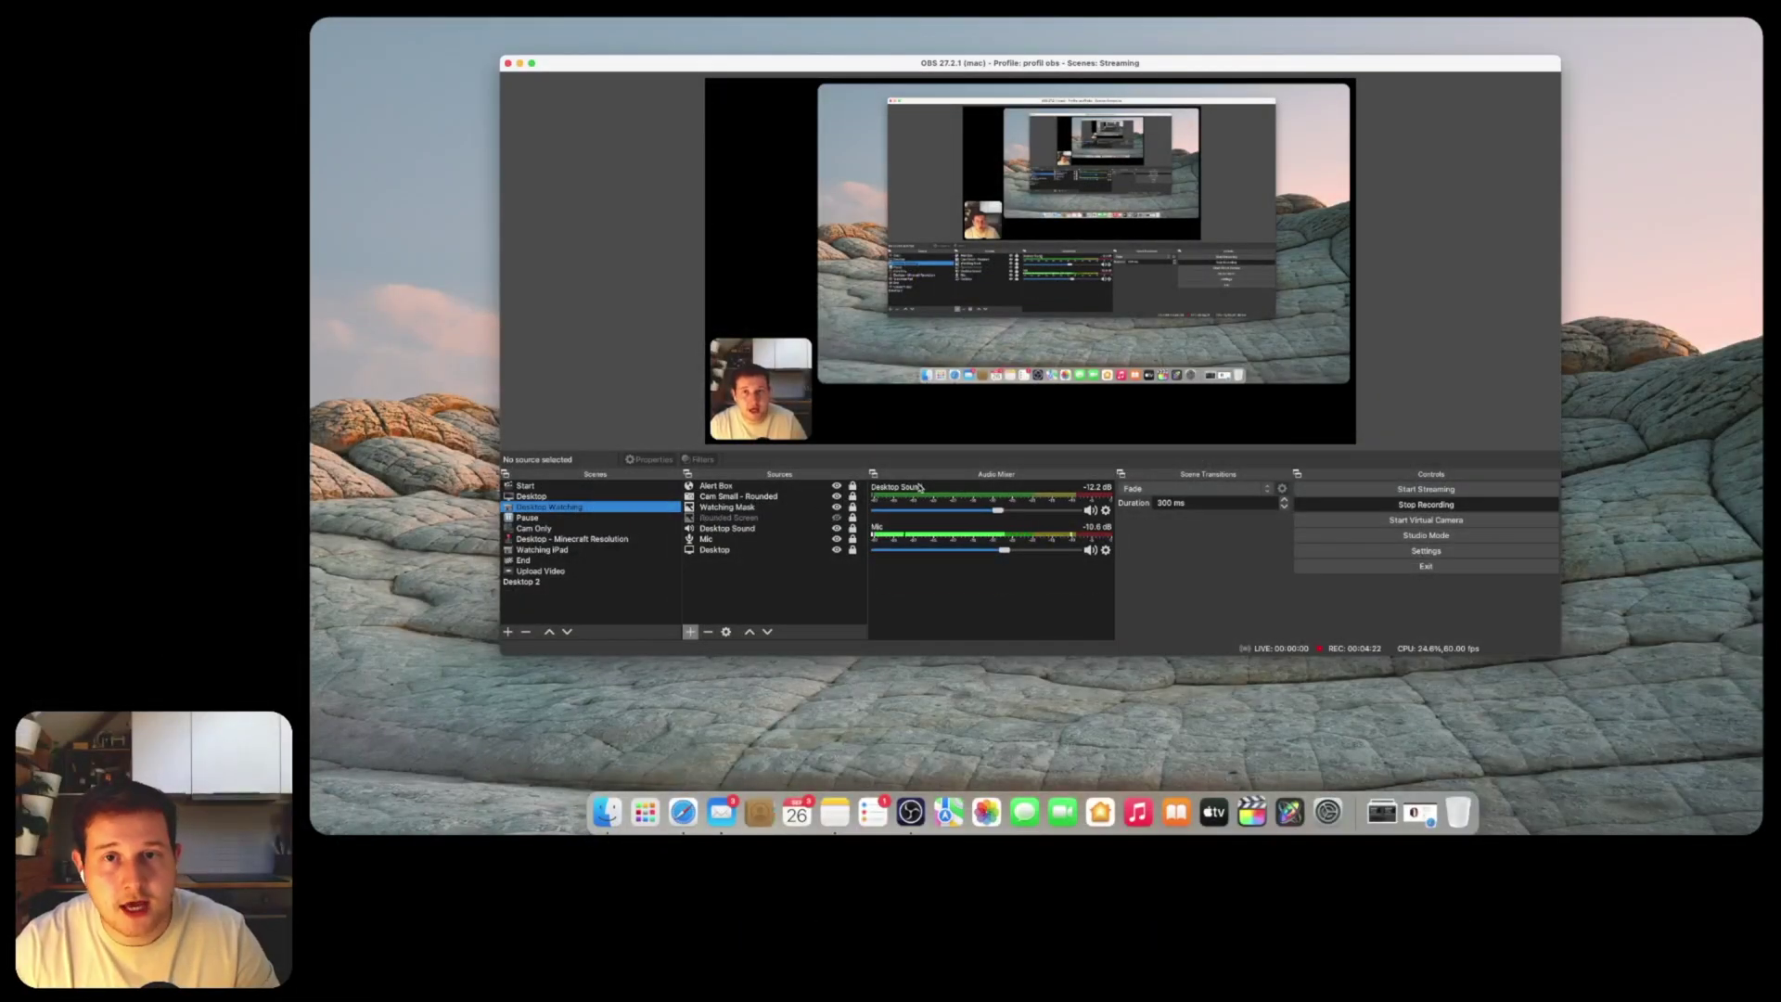
# Step: Enable Studio Mode and preview the Start, Desktop and Desktop Watching scenes, ending on Desktop
pyautogui.click(1426, 535)
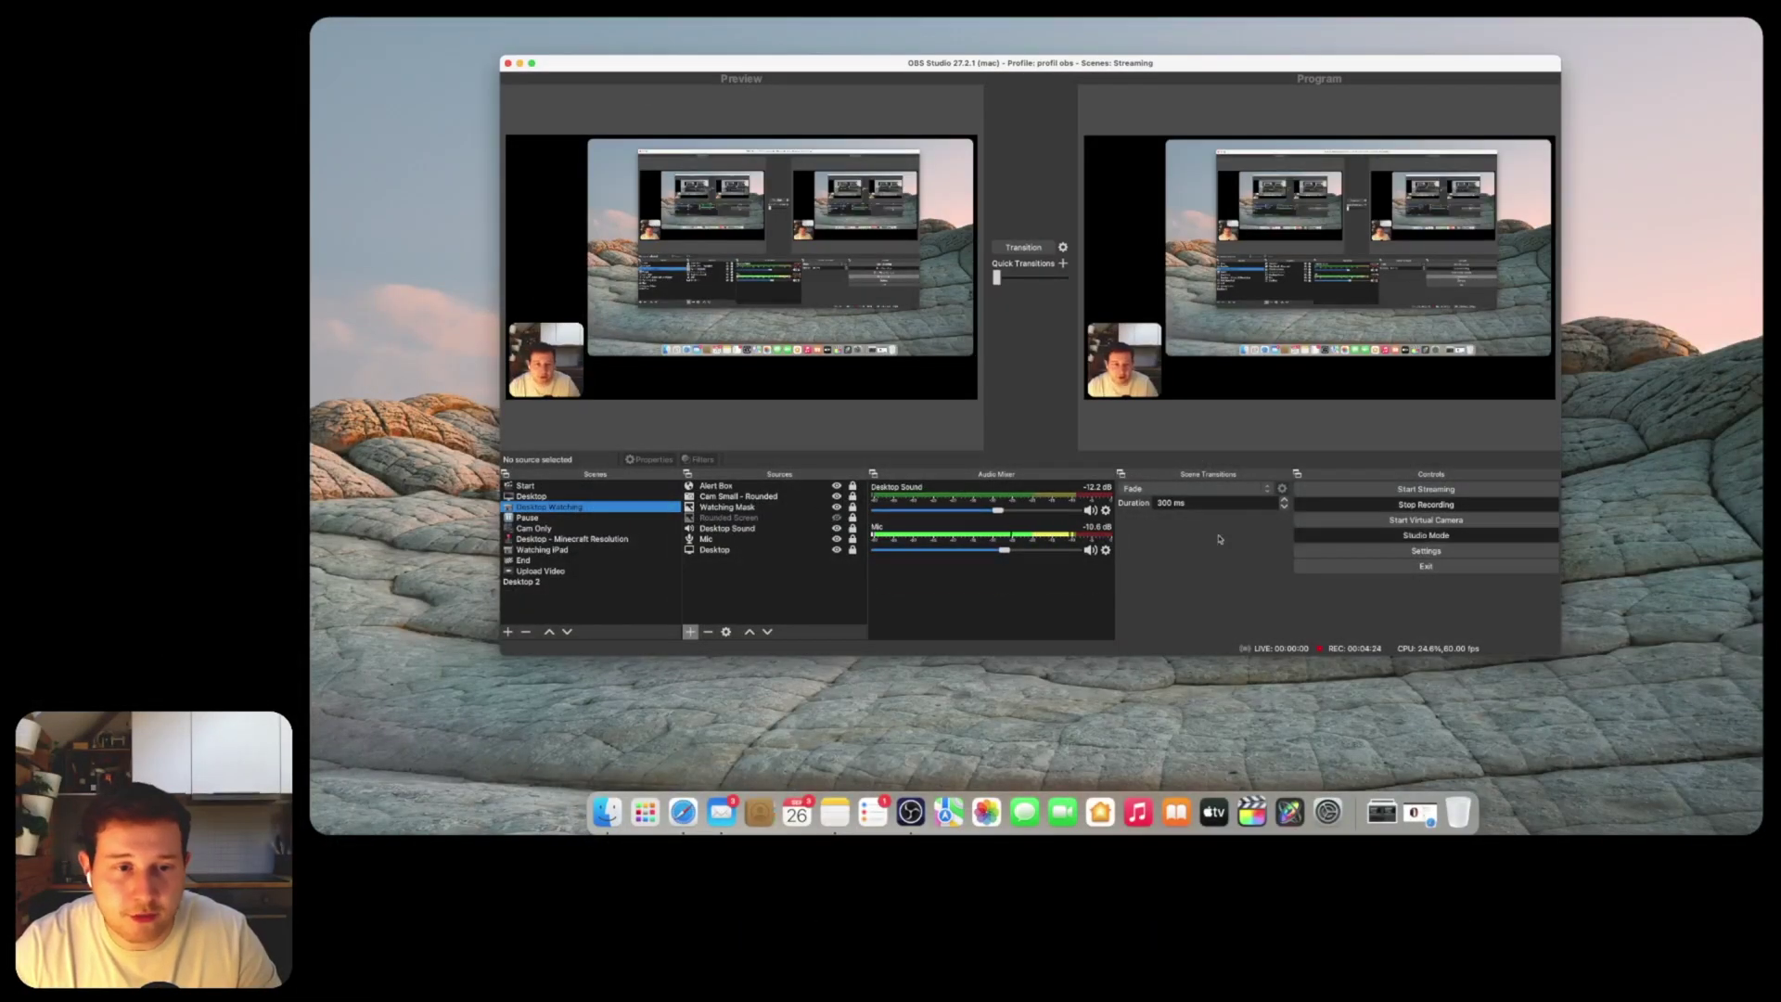
pyautogui.click(520, 496)
pyautogui.click(526, 485)
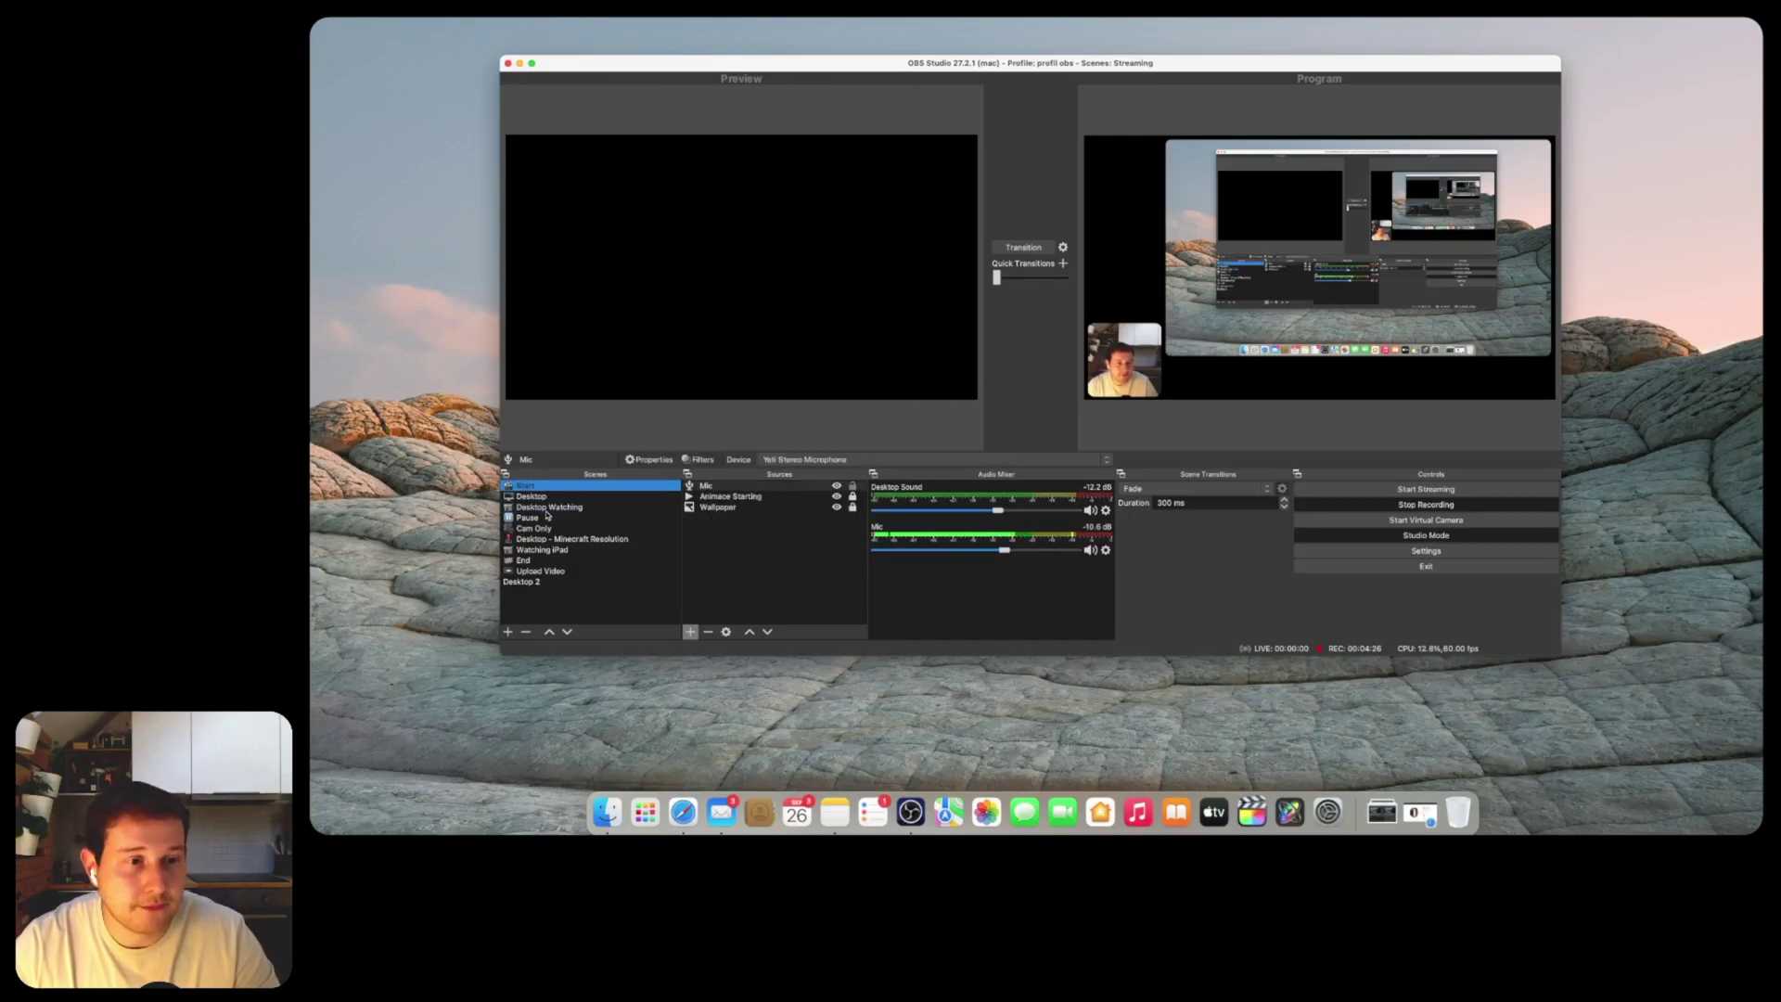
pyautogui.click(553, 509)
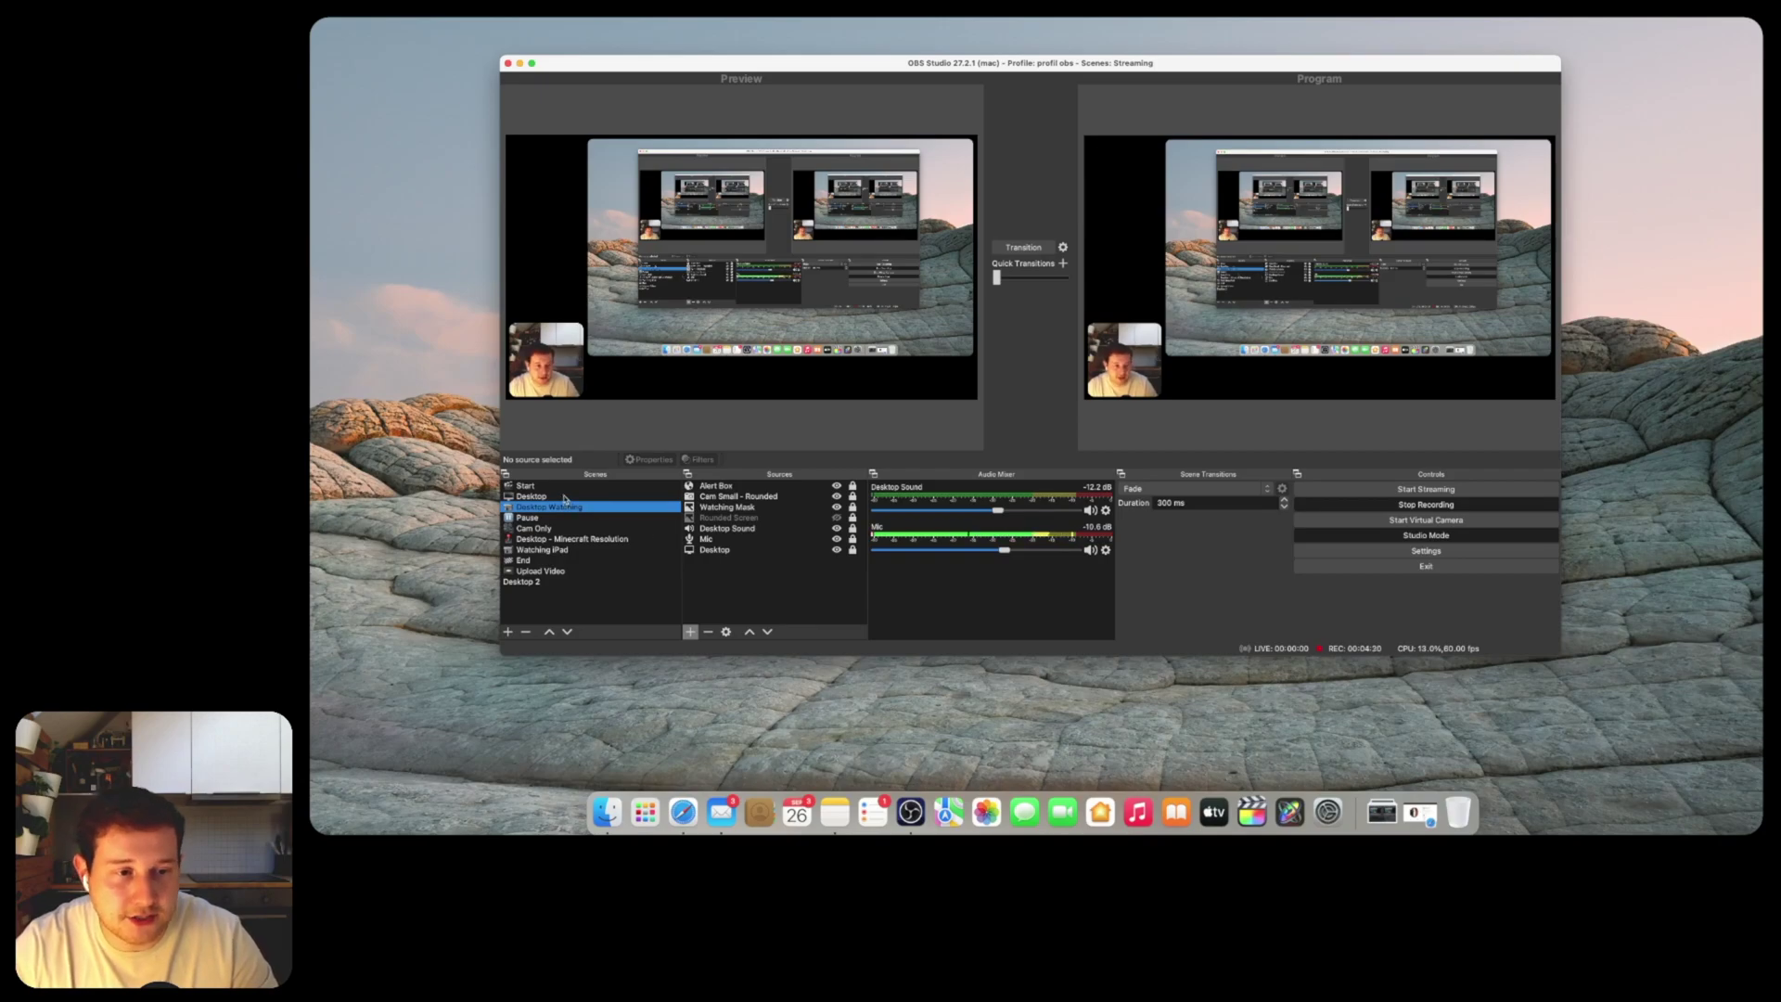
pyautogui.click(533, 496)
pyautogui.click(549, 507)
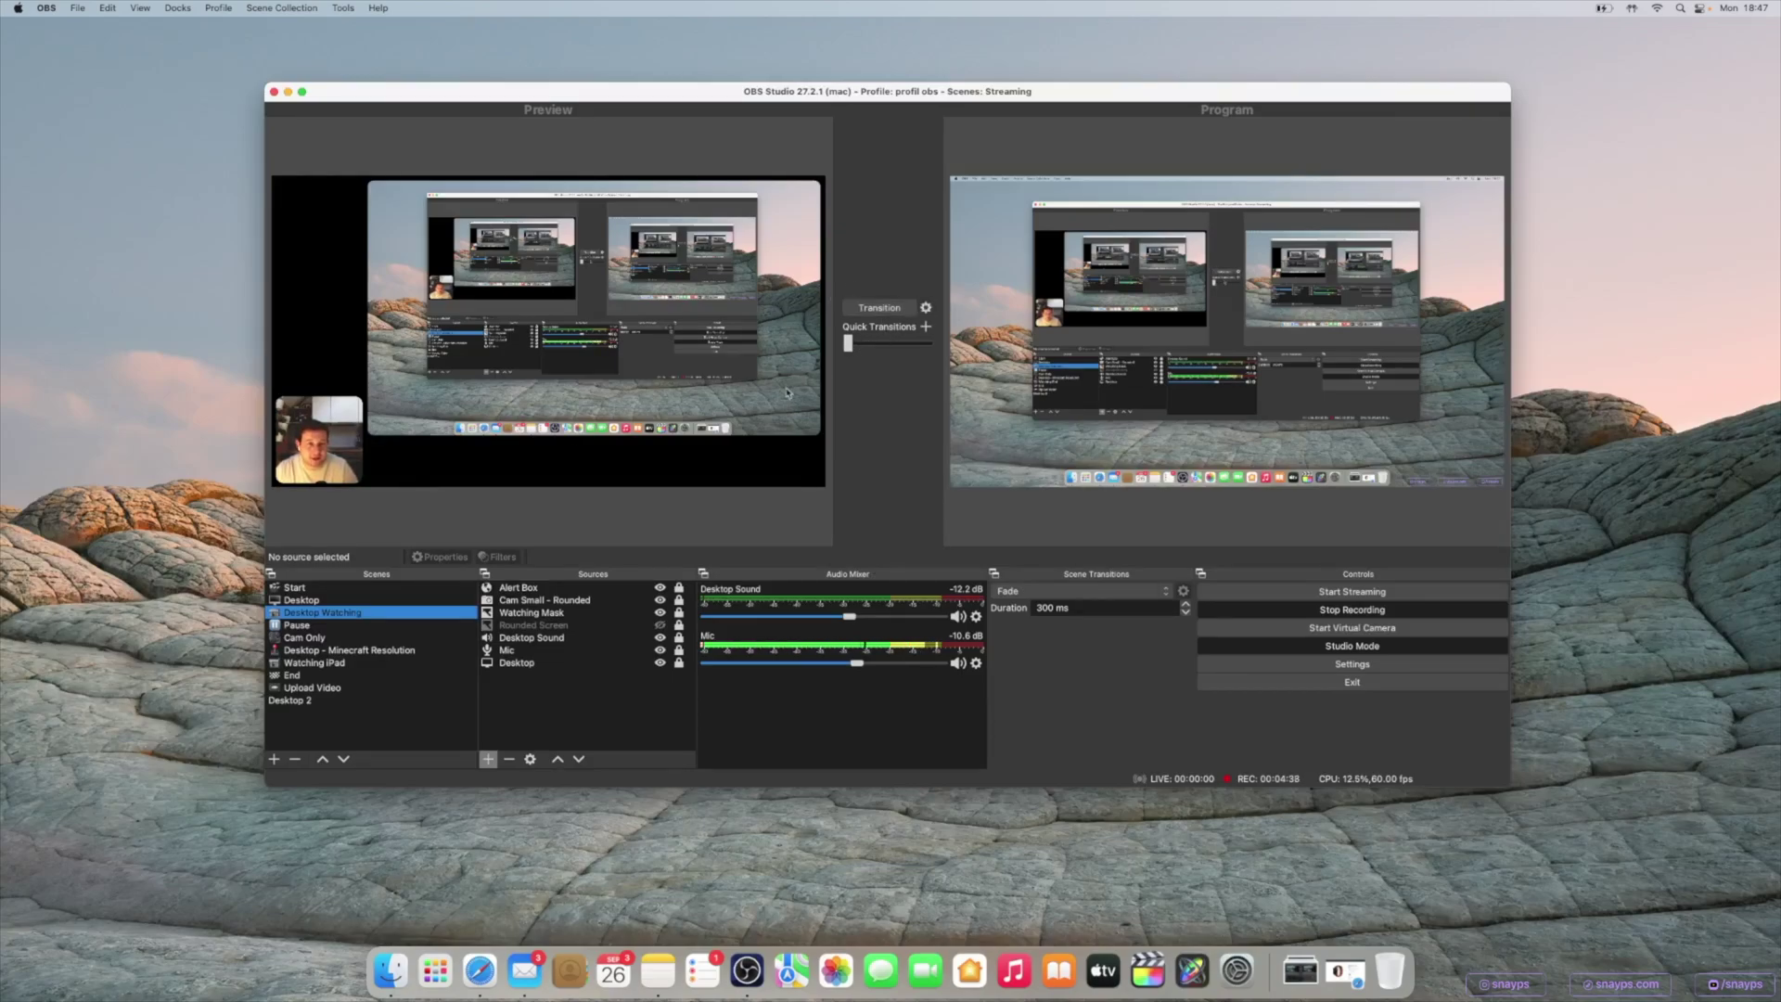
pyautogui.click(339, 601)
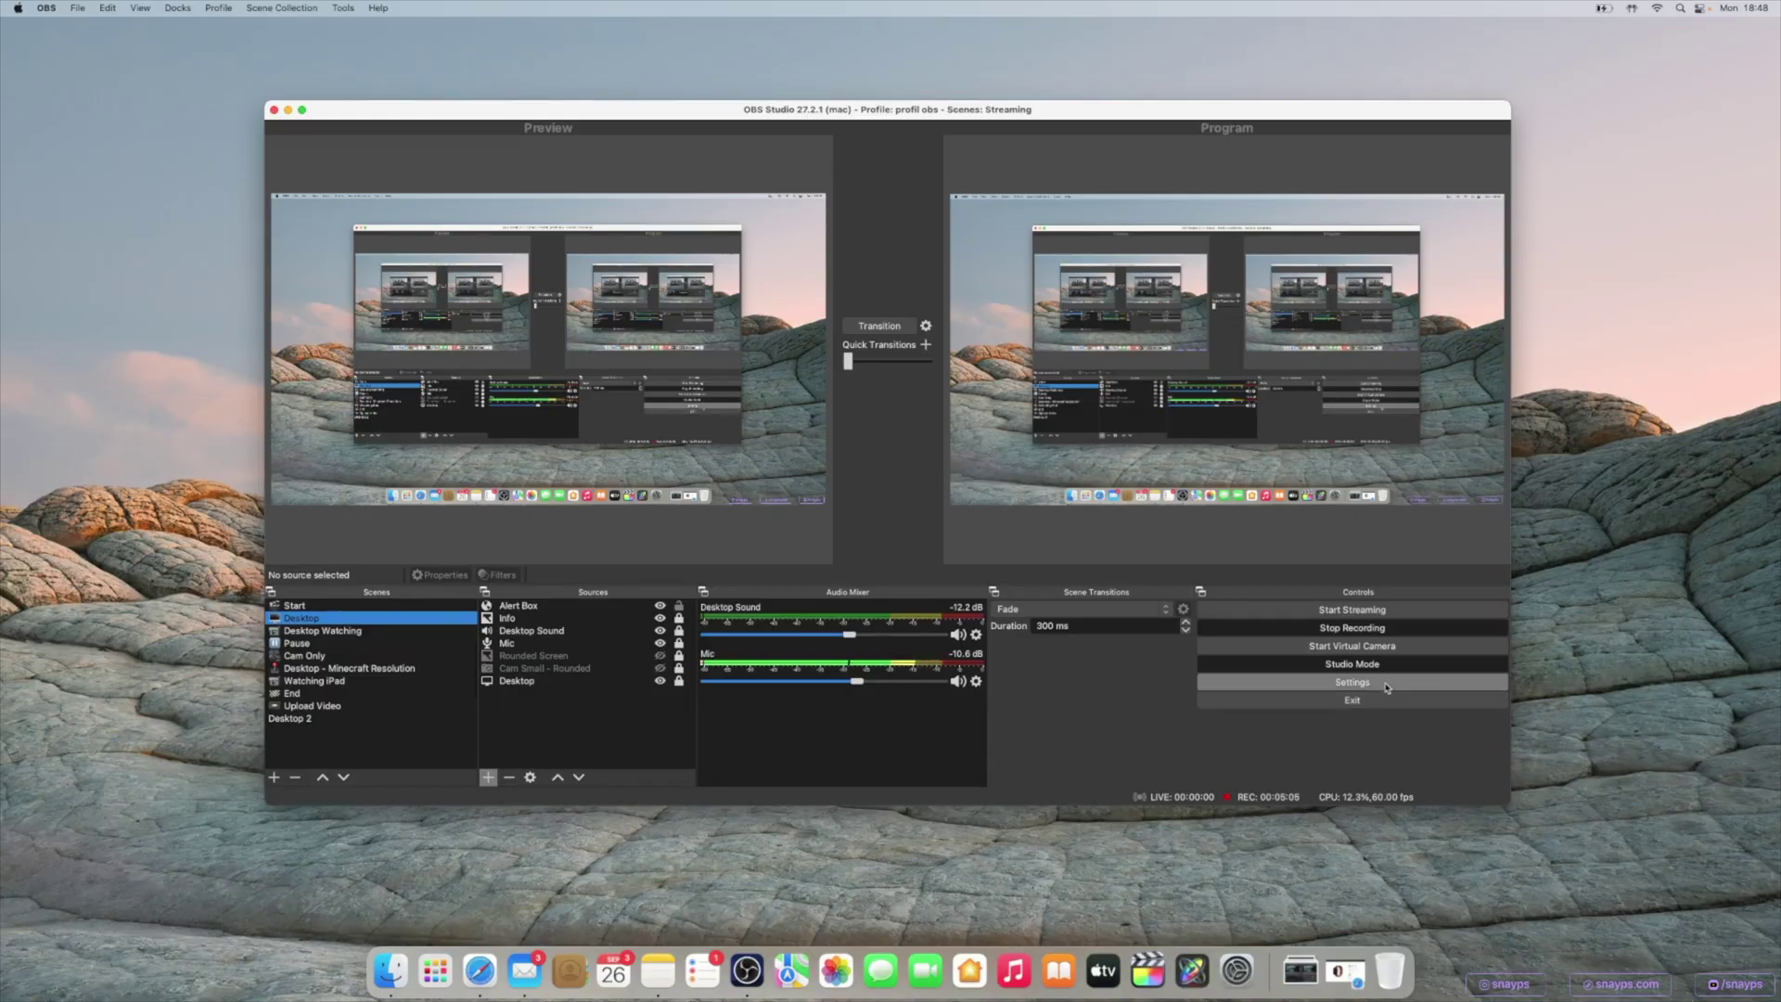
# Step: Open the settings and review the General options for output confirmations and source alignment snapping
pyautogui.click(1387, 685)
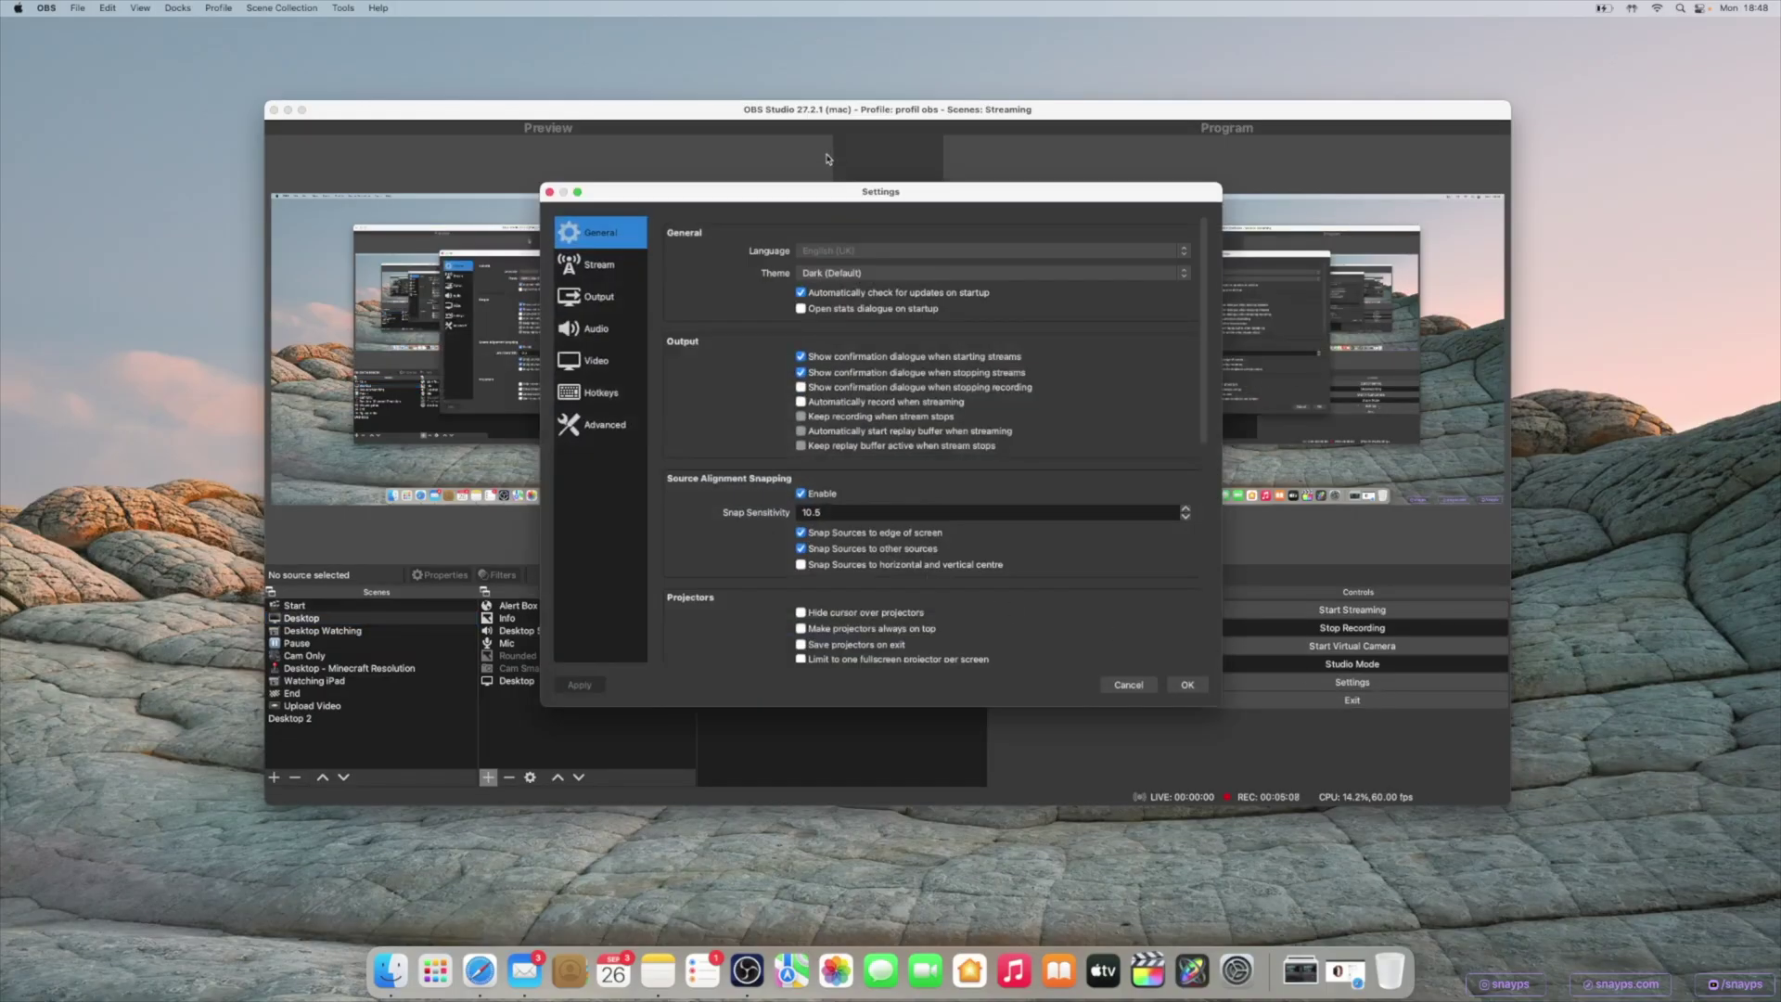
pyautogui.moveTo(805, 191); pyautogui.dragTo(792, 203)
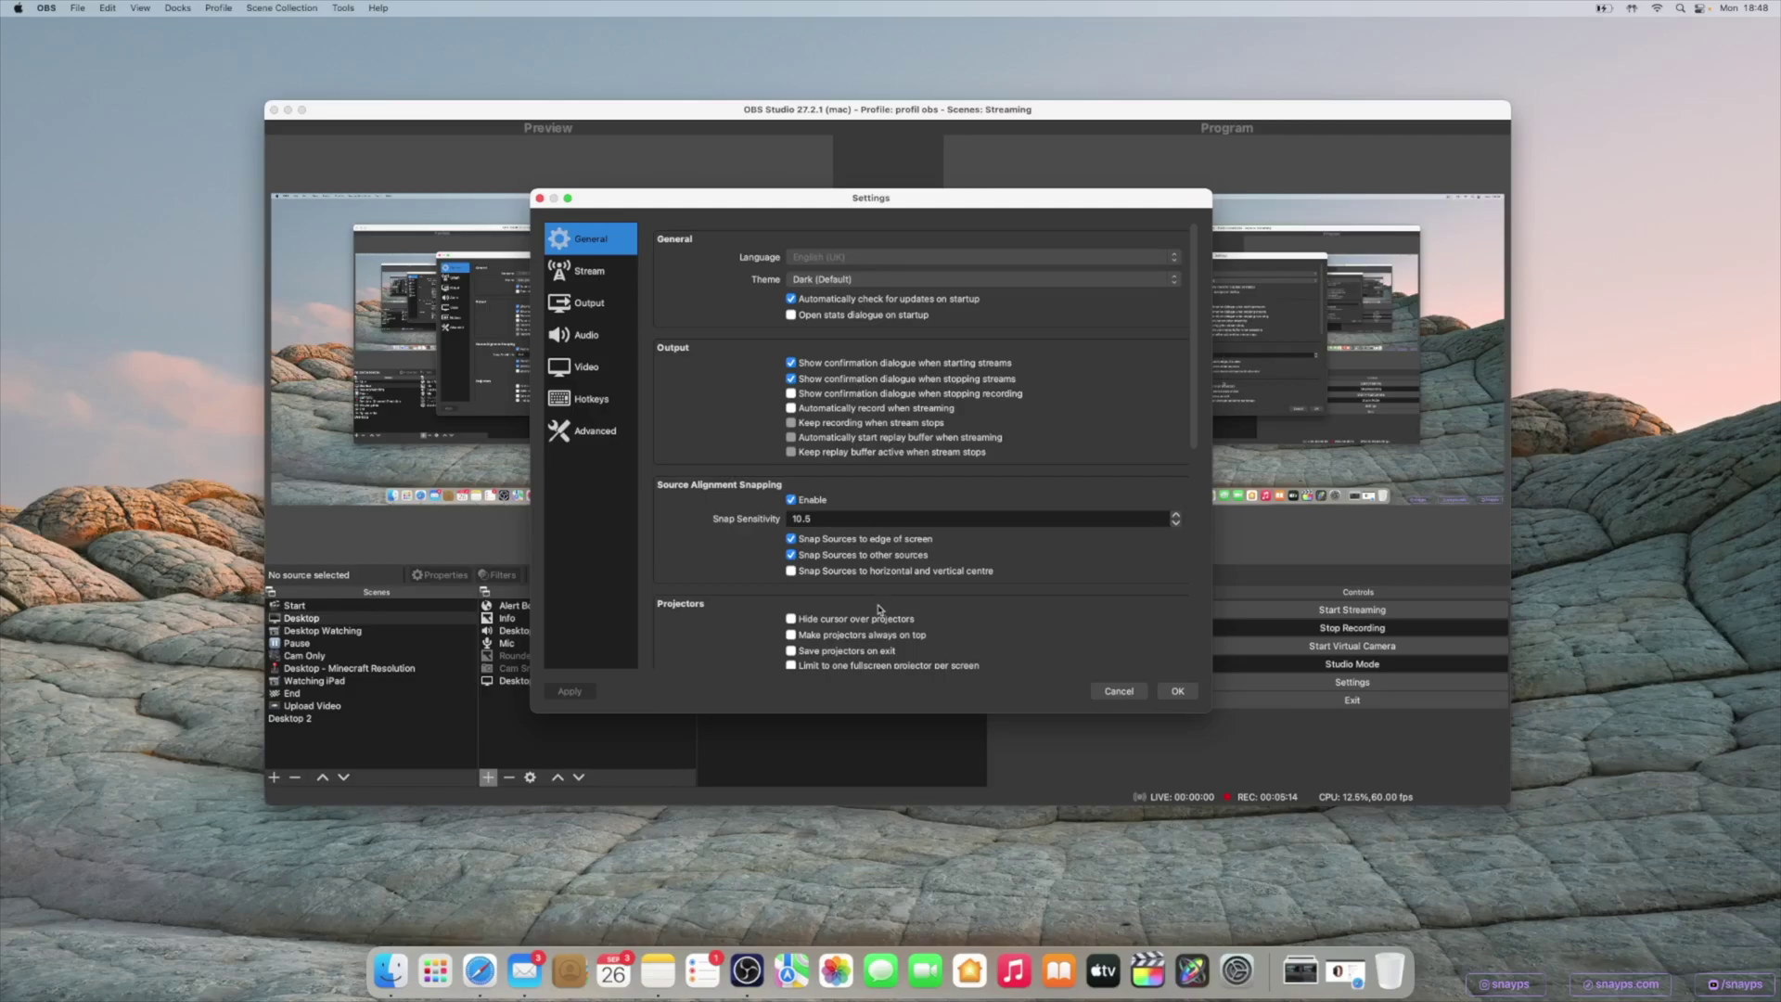
pyautogui.scroll(-2, 885, 445)
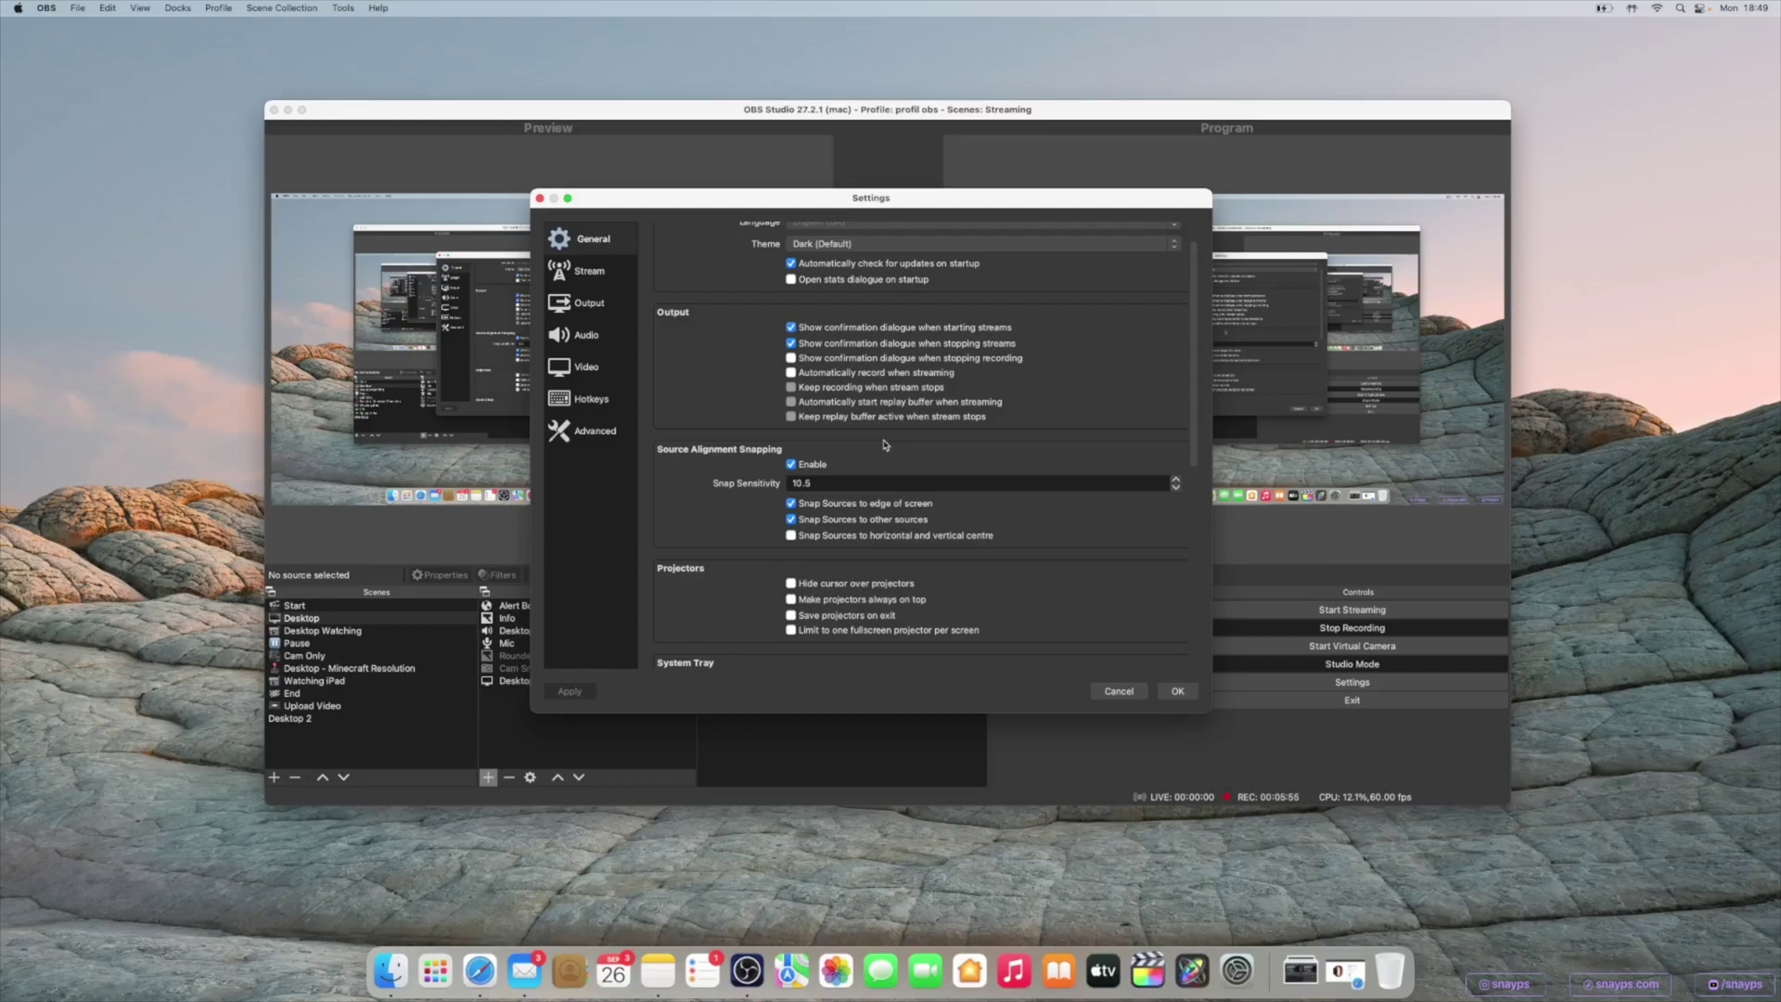
pyautogui.scroll(2, 791, 337)
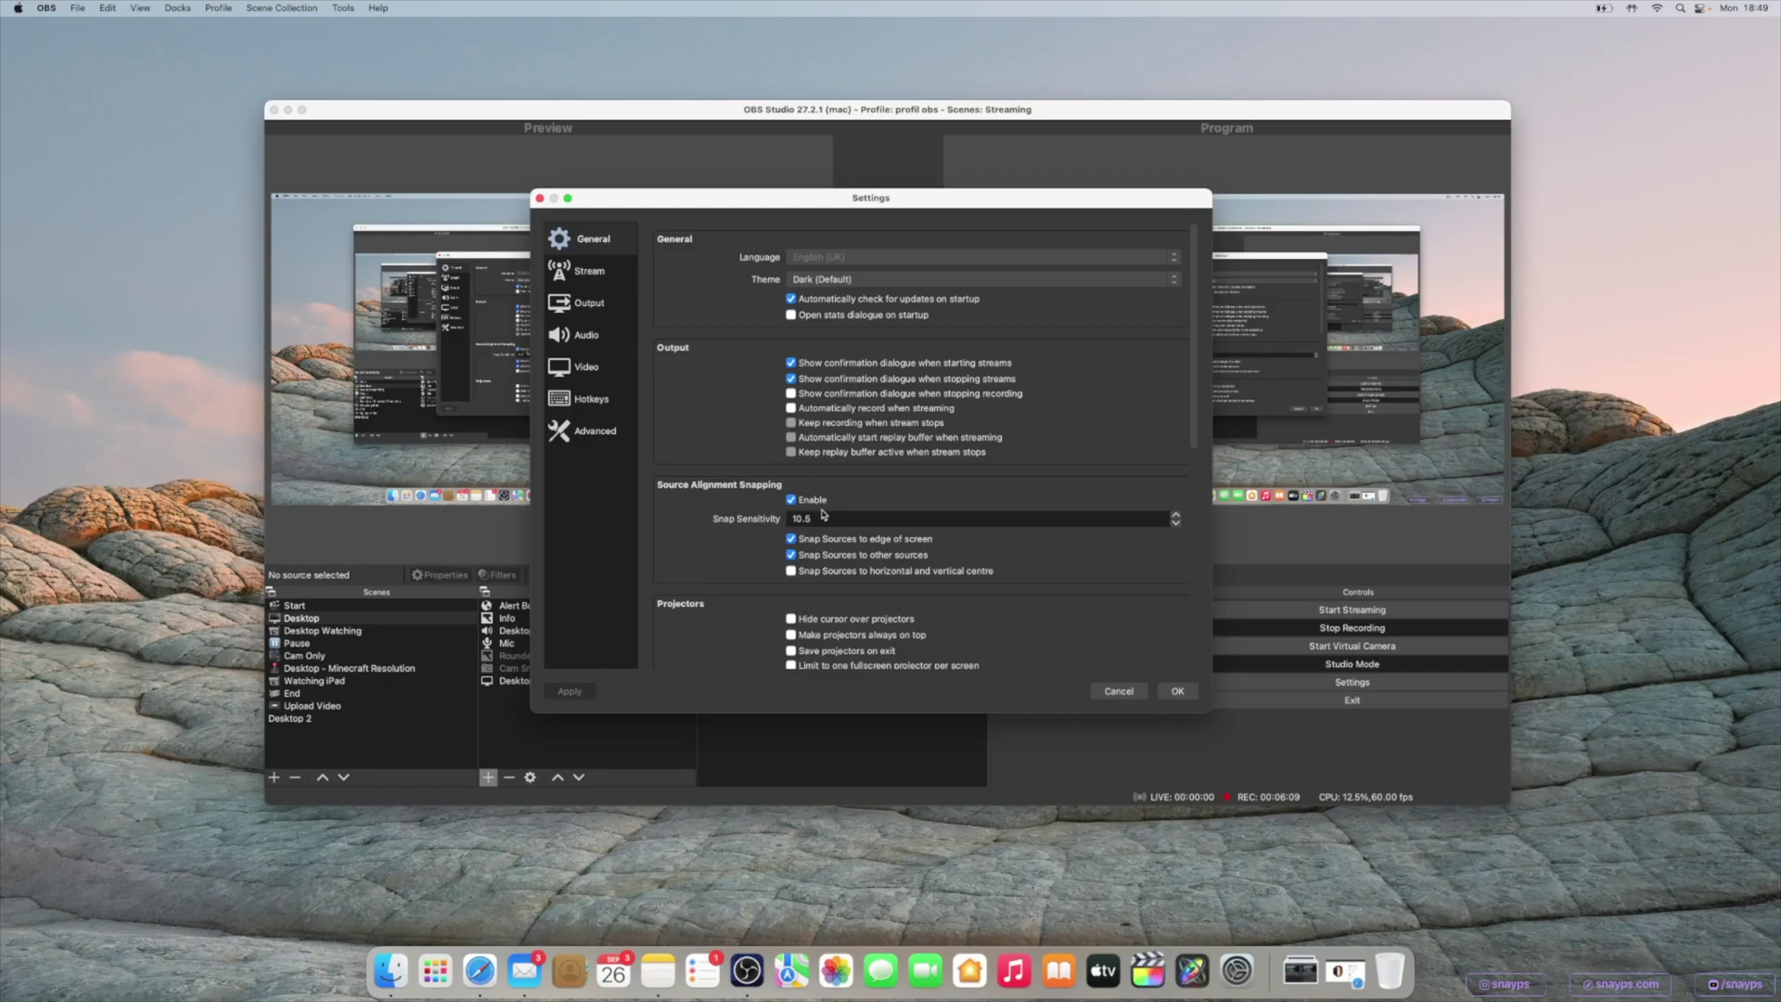
pyautogui.click(1177, 690)
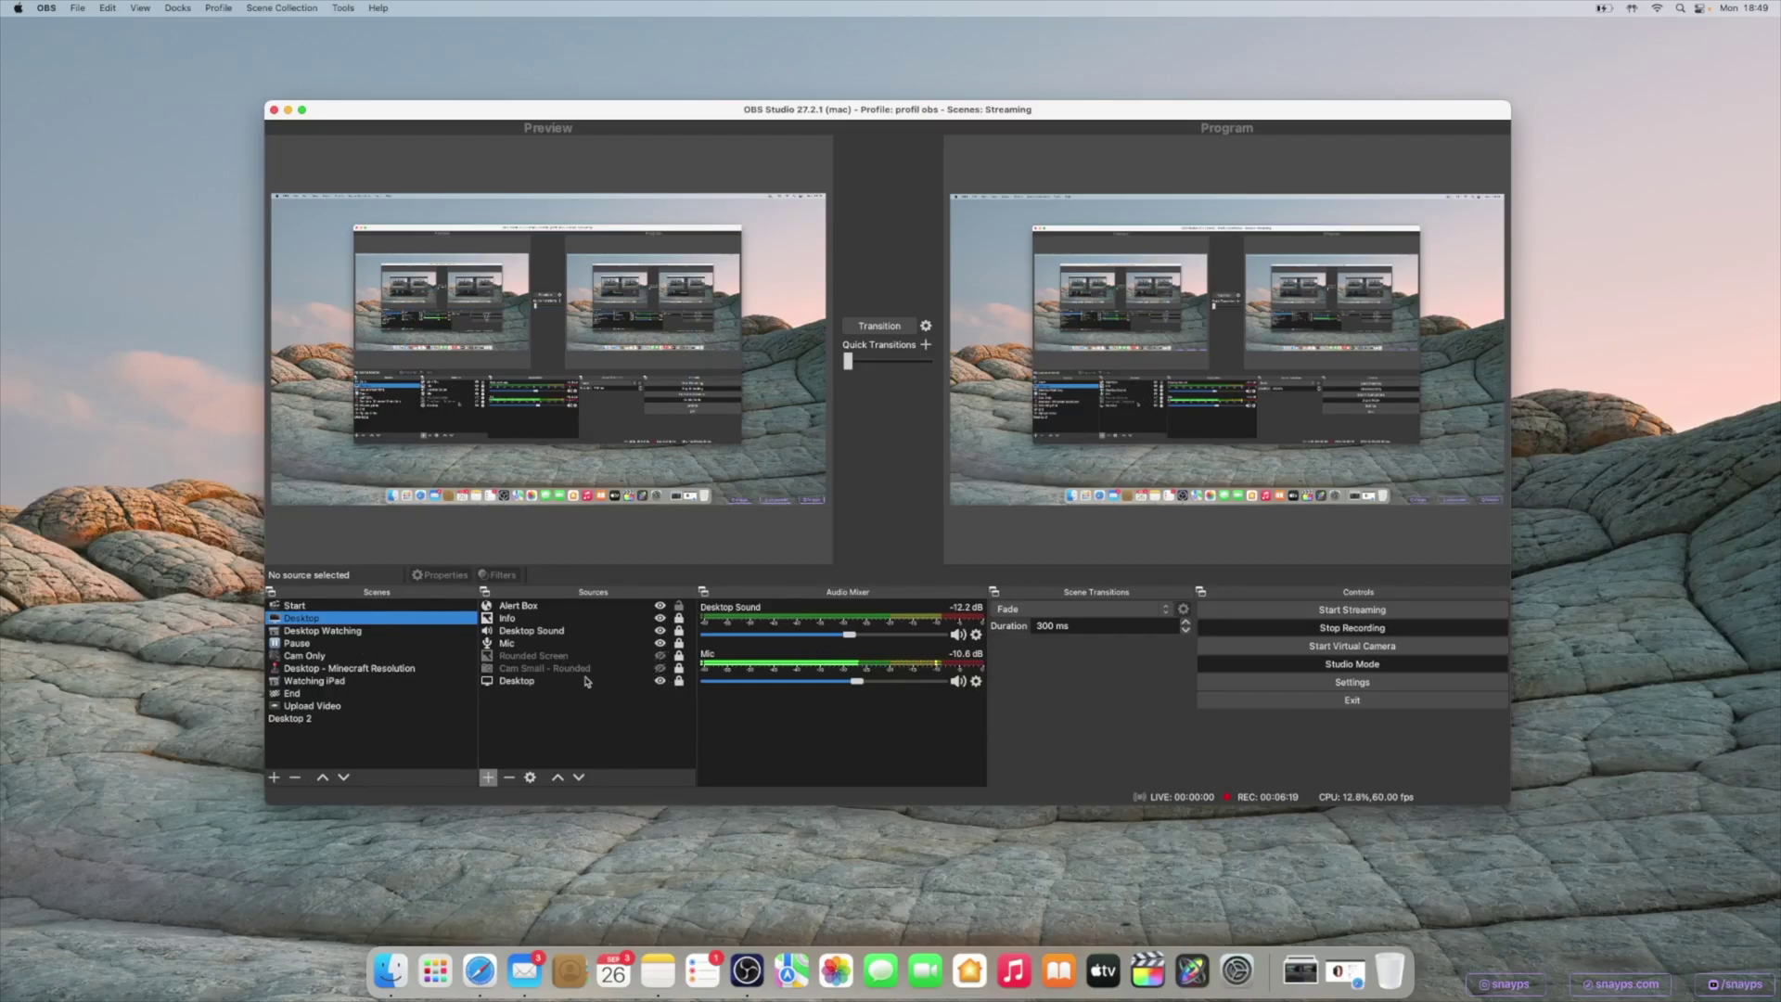
# Step: Select the Info source, and move the Alert Box lower in the Desktop scene's preview
pyautogui.click(546, 619)
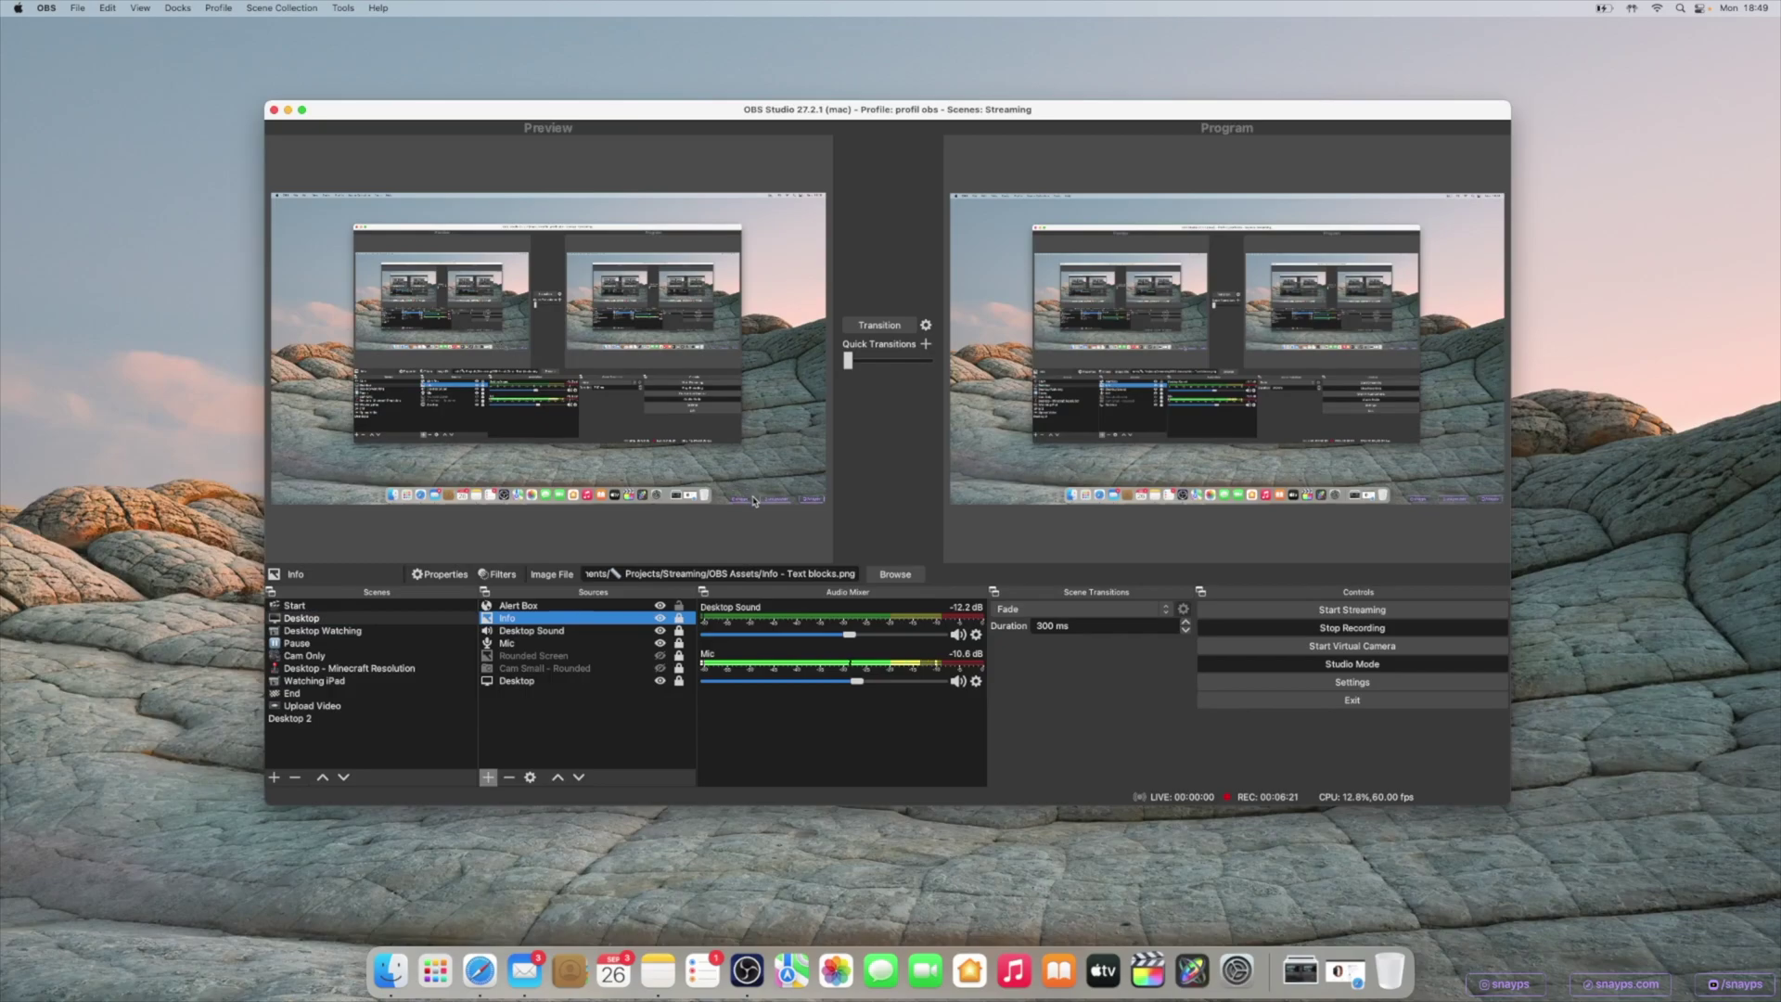
pyautogui.click(541, 359)
pyautogui.moveTo(556, 353); pyautogui.dragTo(595, 443)
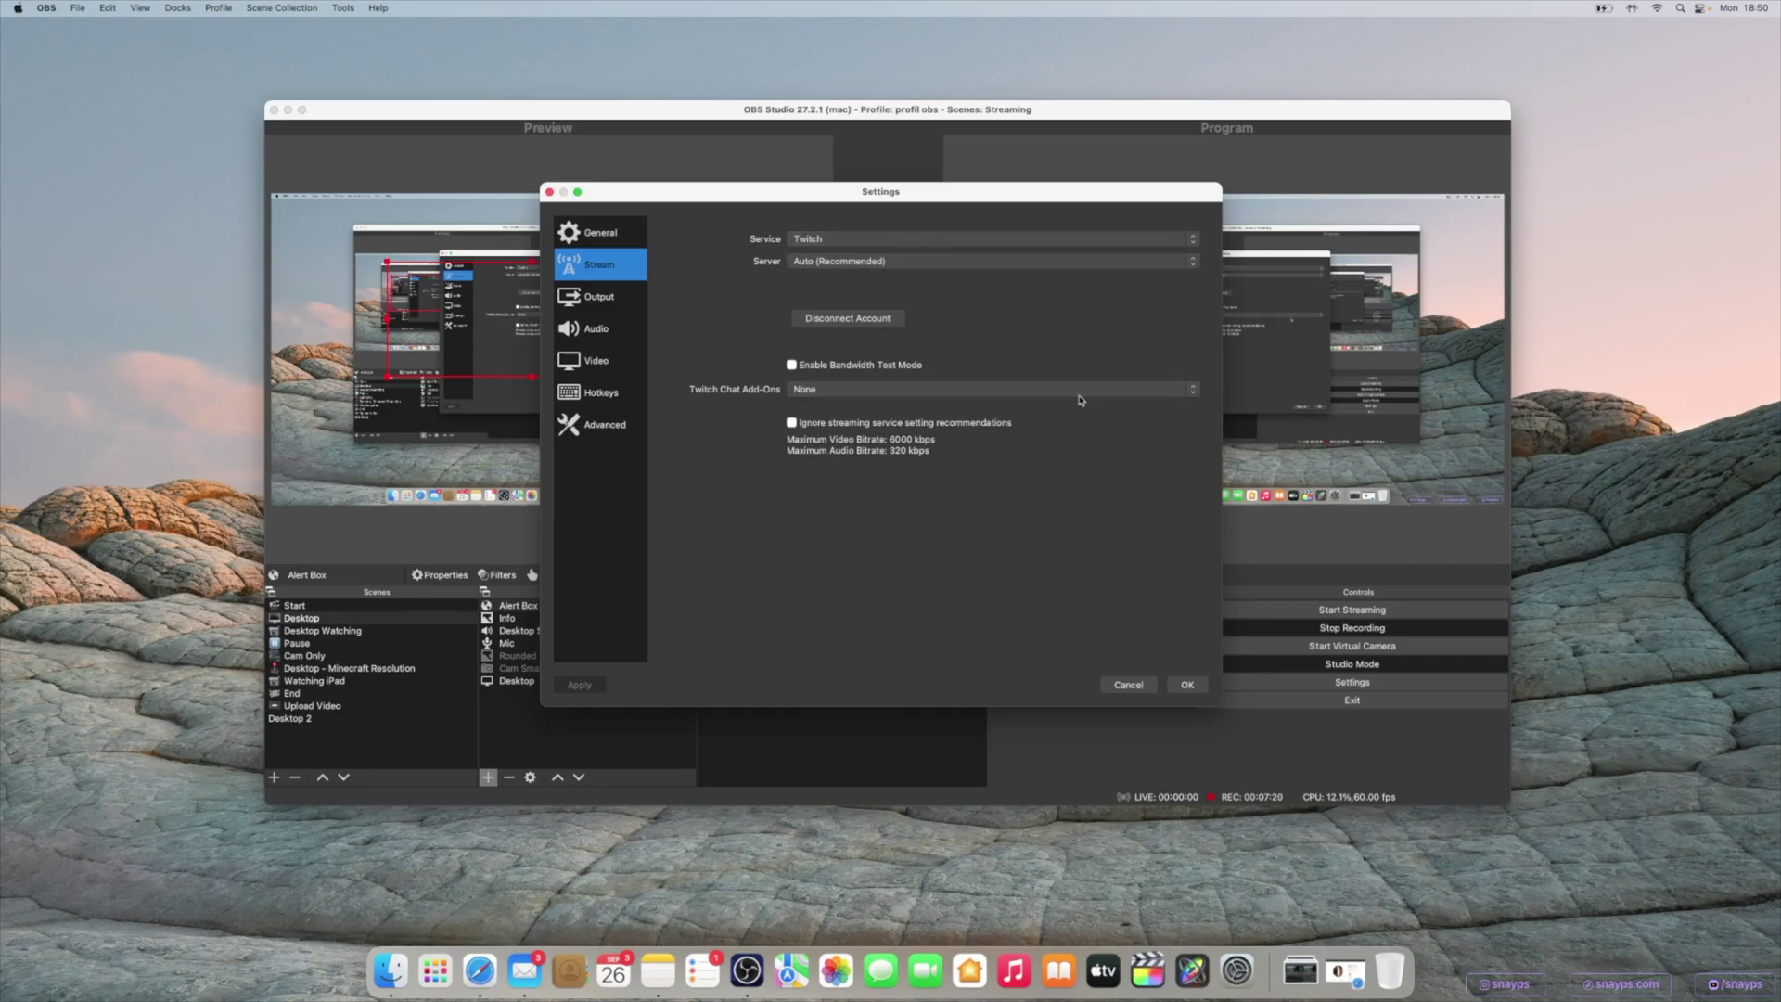
# Step: Set the streaming service to Custom and activate its empty Server field
pyautogui.click(901, 239)
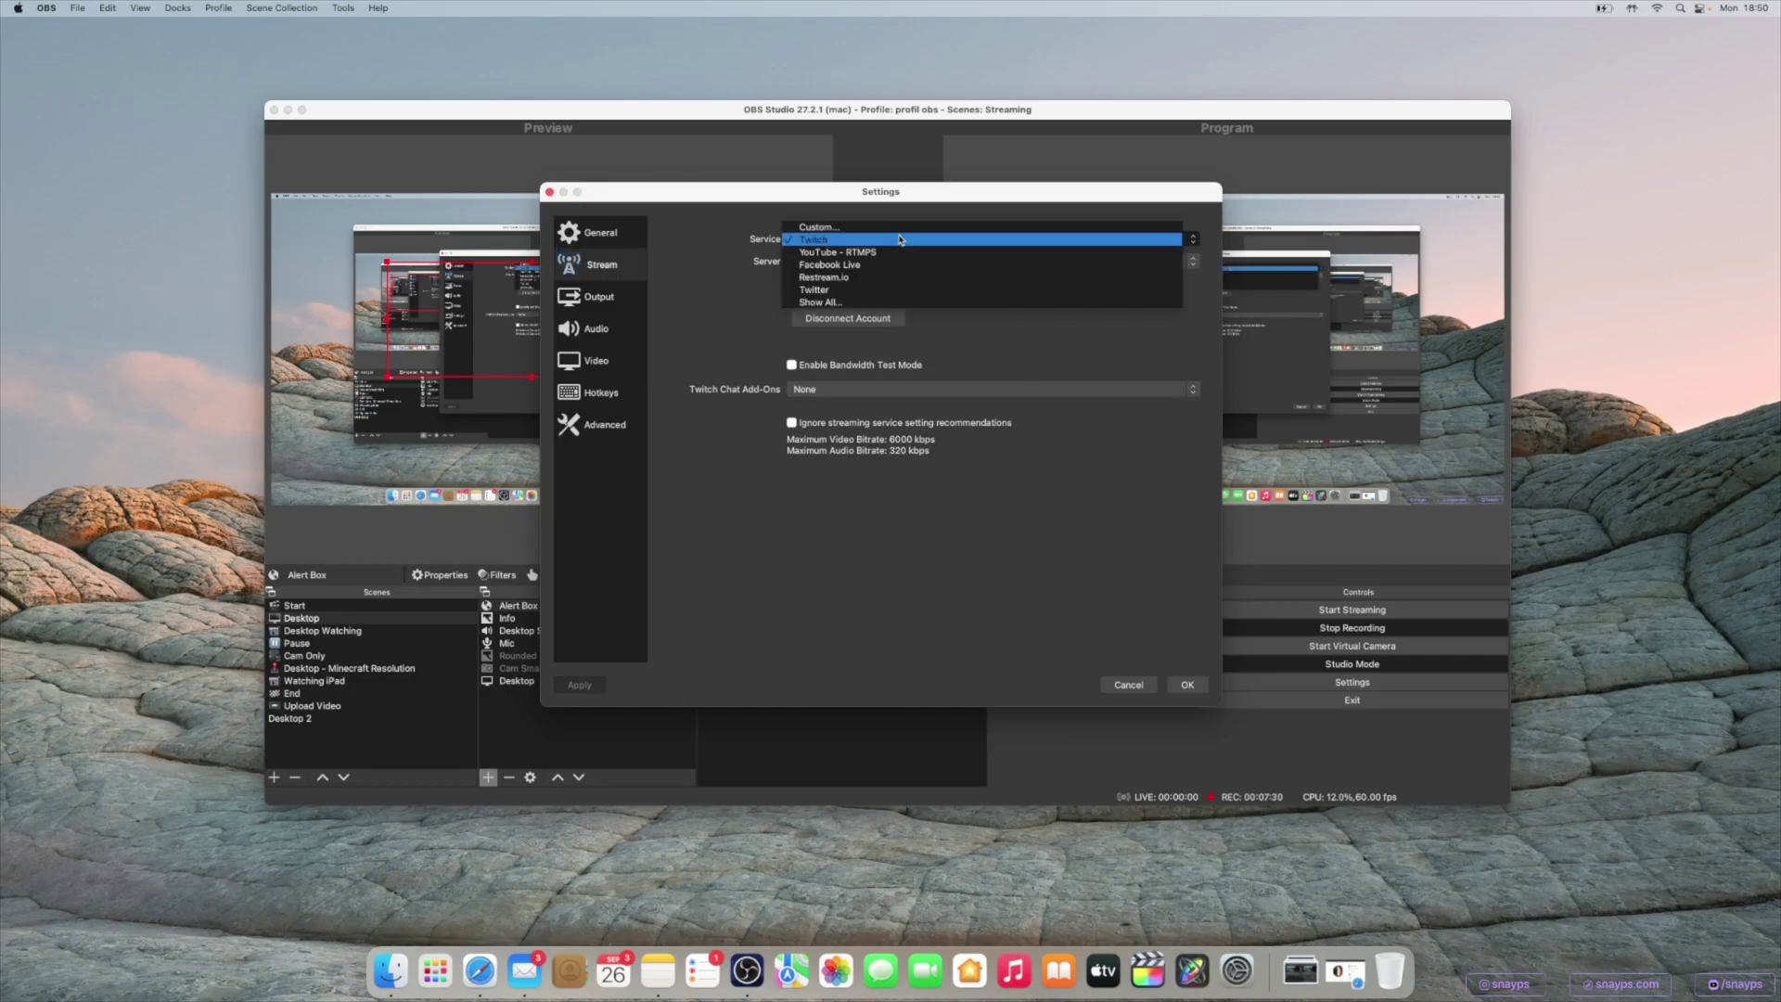
pyautogui.click(828, 227)
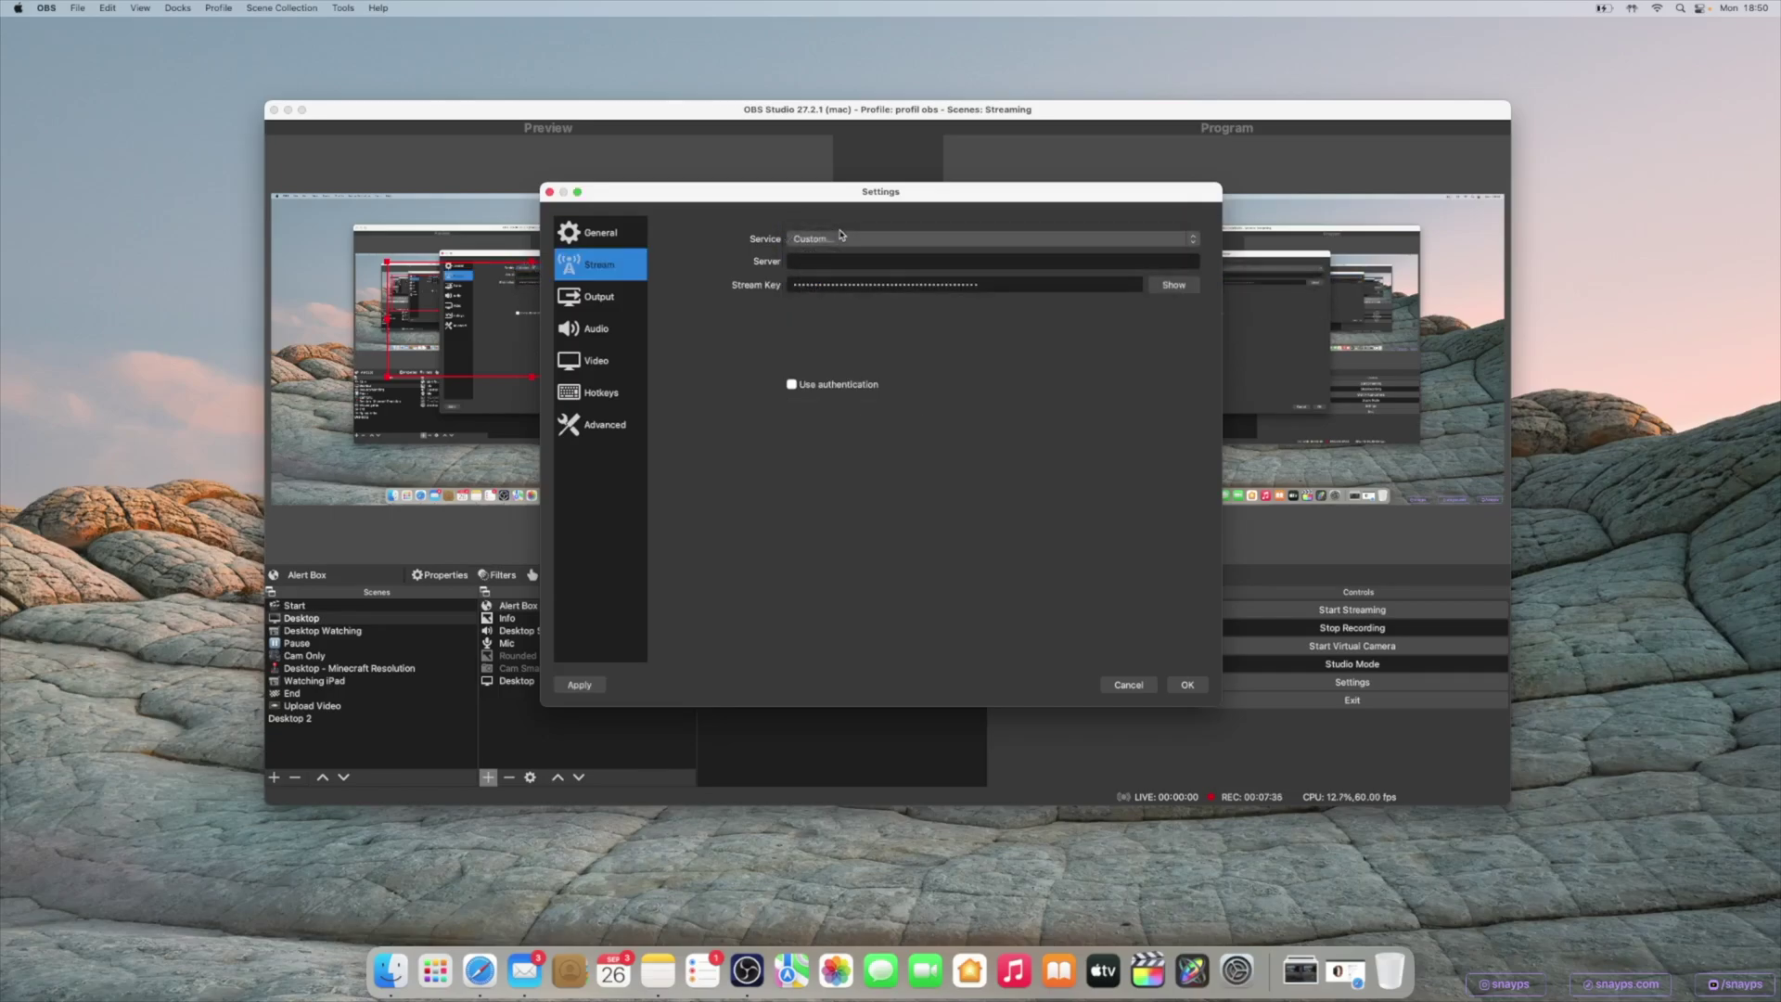
pyautogui.click(789, 260)
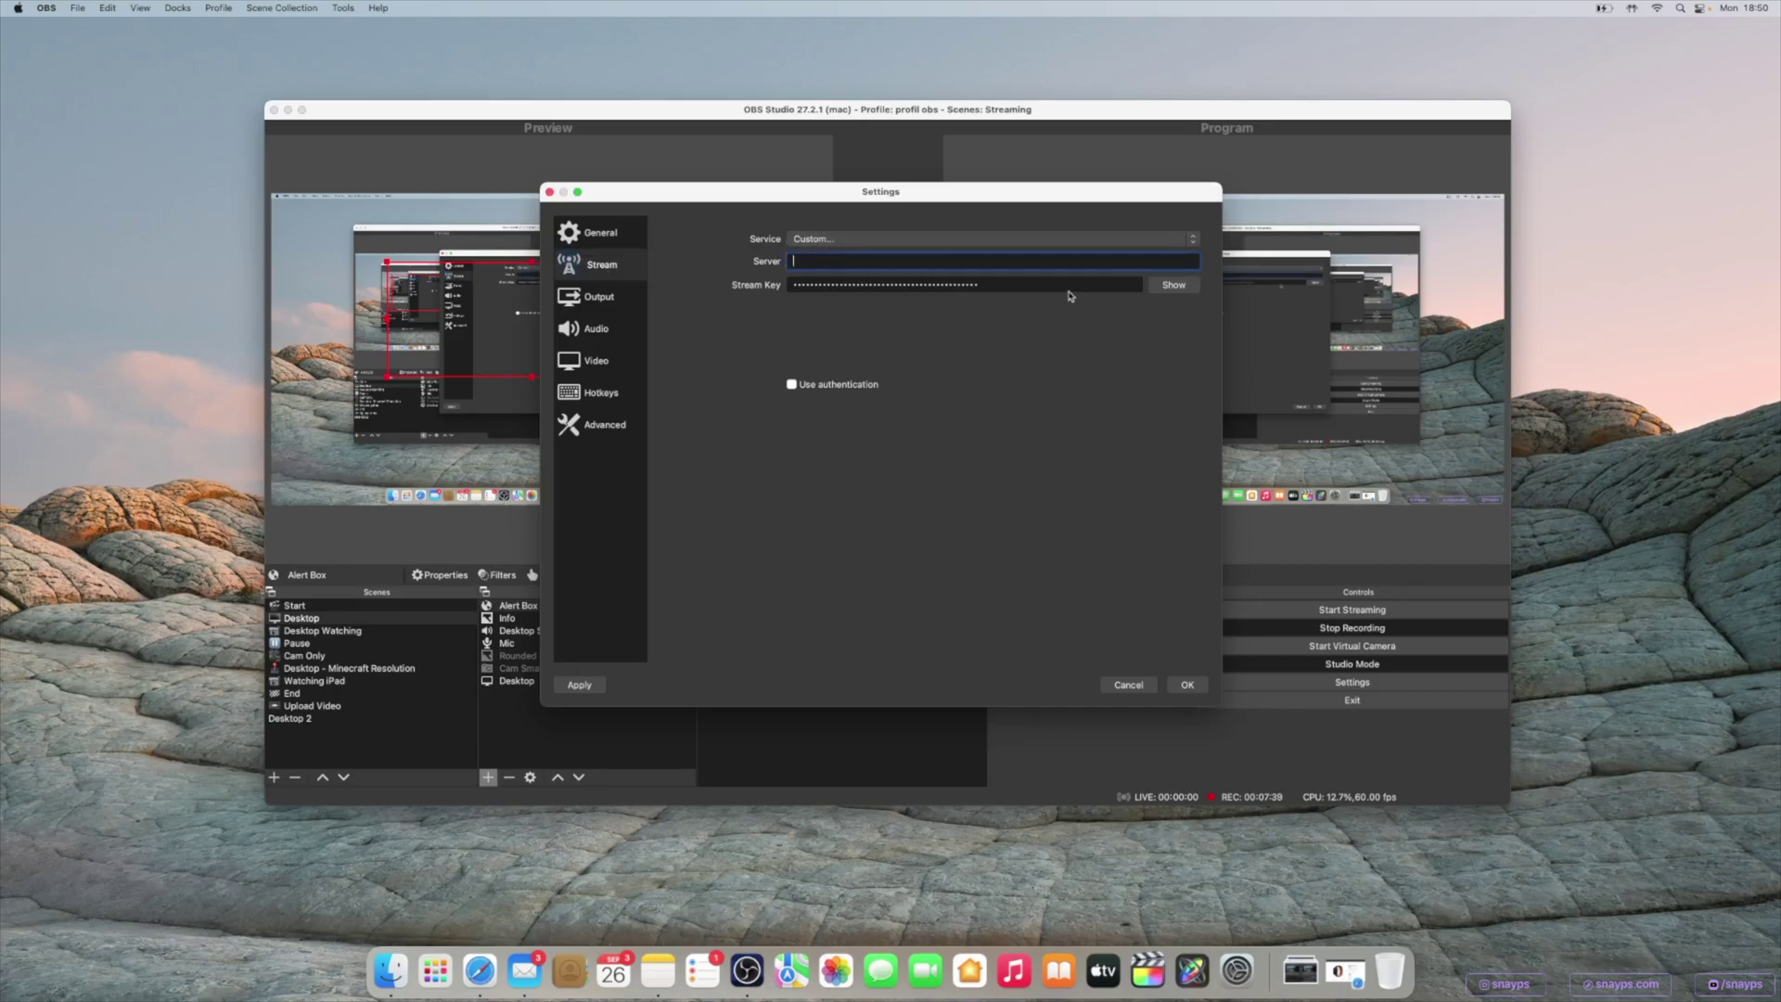
# Step: Review the streaming video bitrate and the video resolution settings, and accept the settings
pyautogui.click(615, 297)
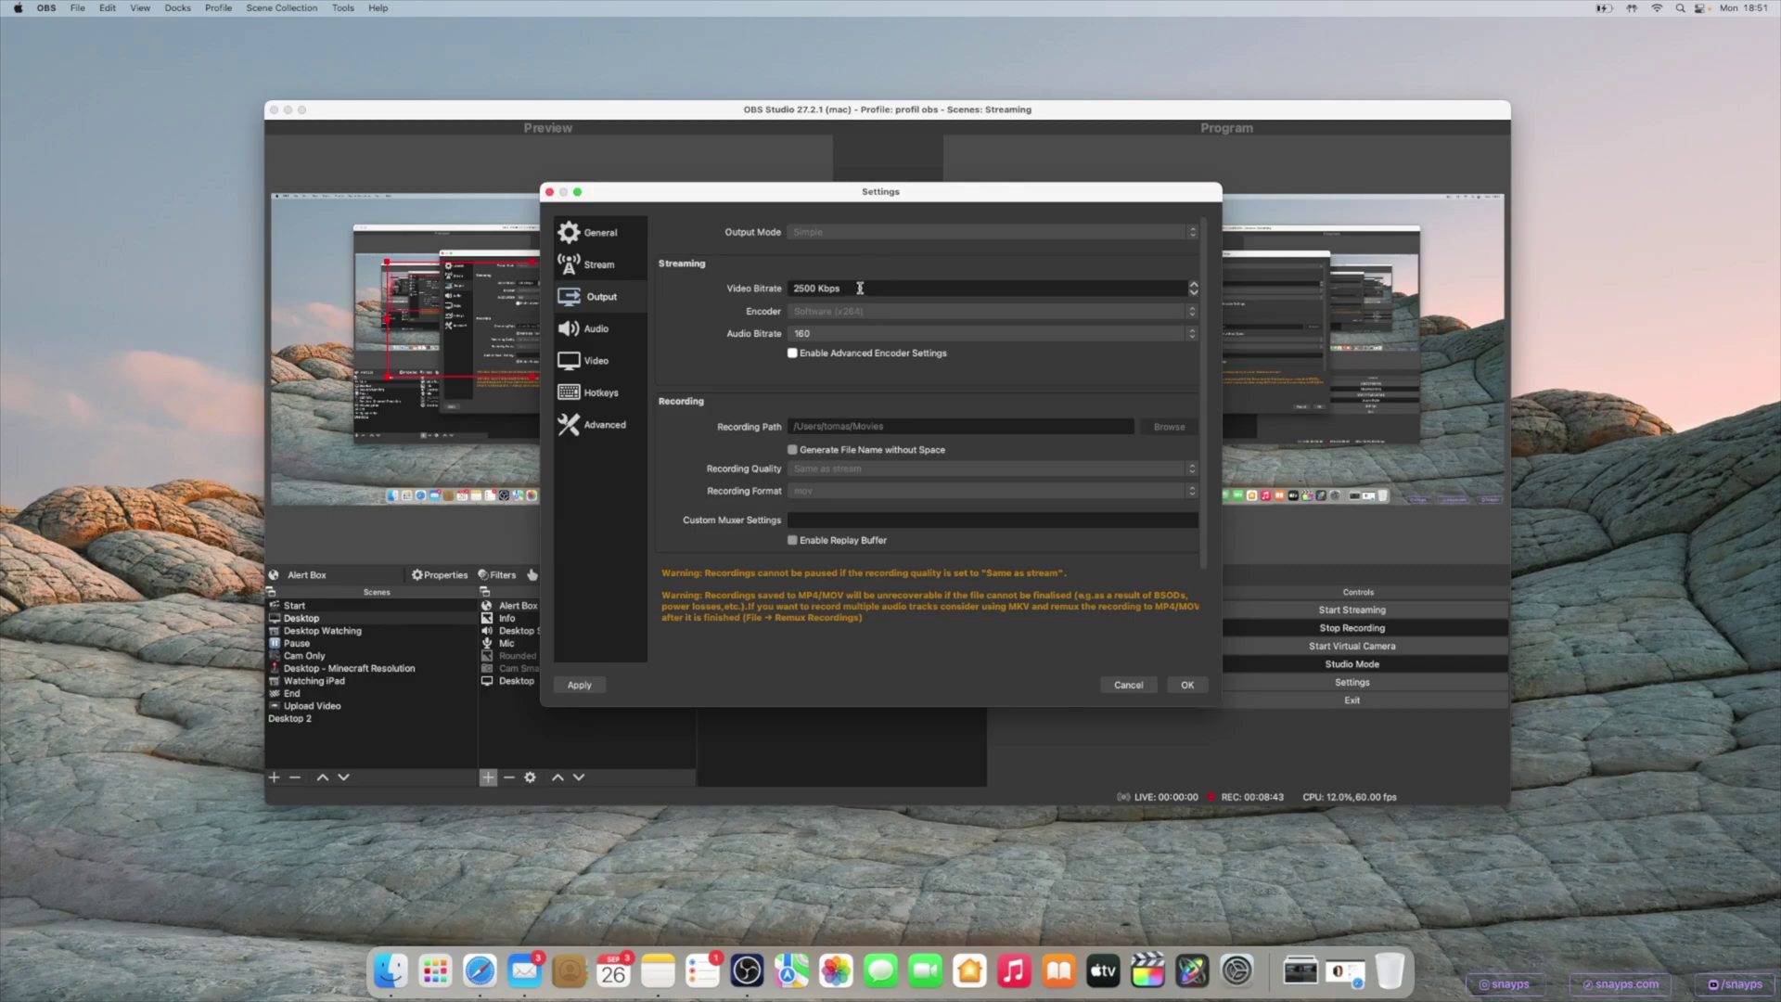
pyautogui.doubleClick(859, 288)
pyautogui.click(781, 267)
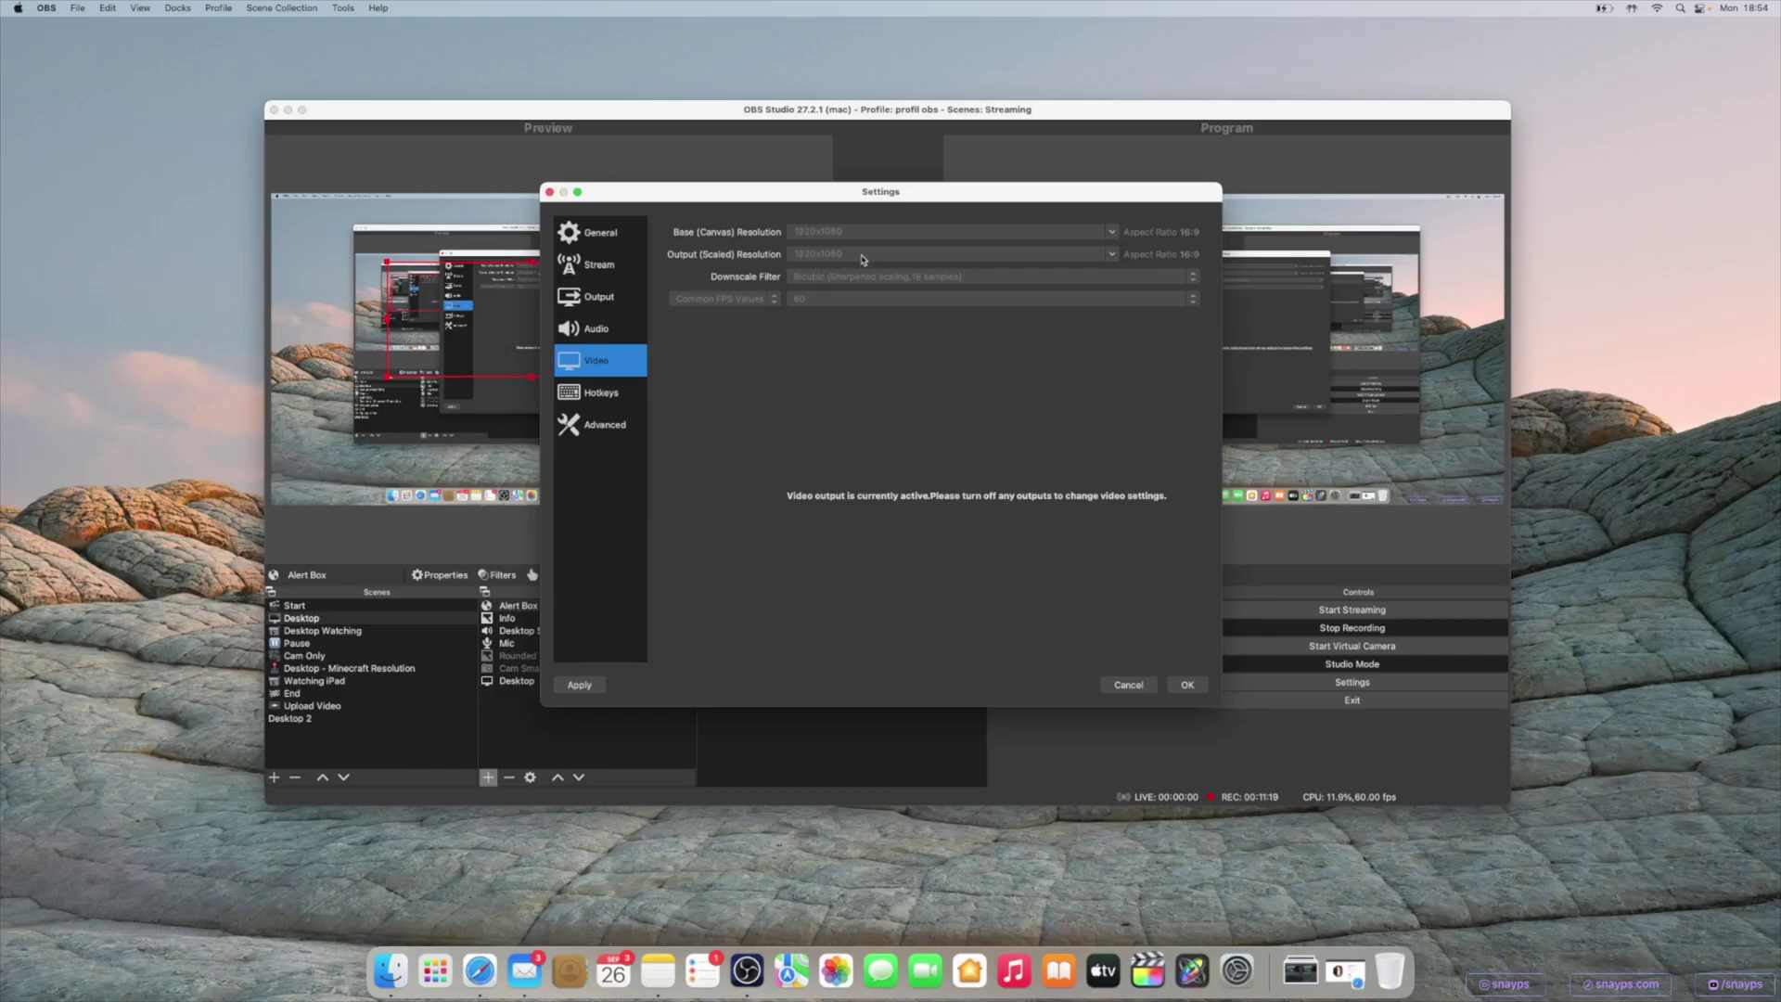
pyautogui.click(1186, 684)
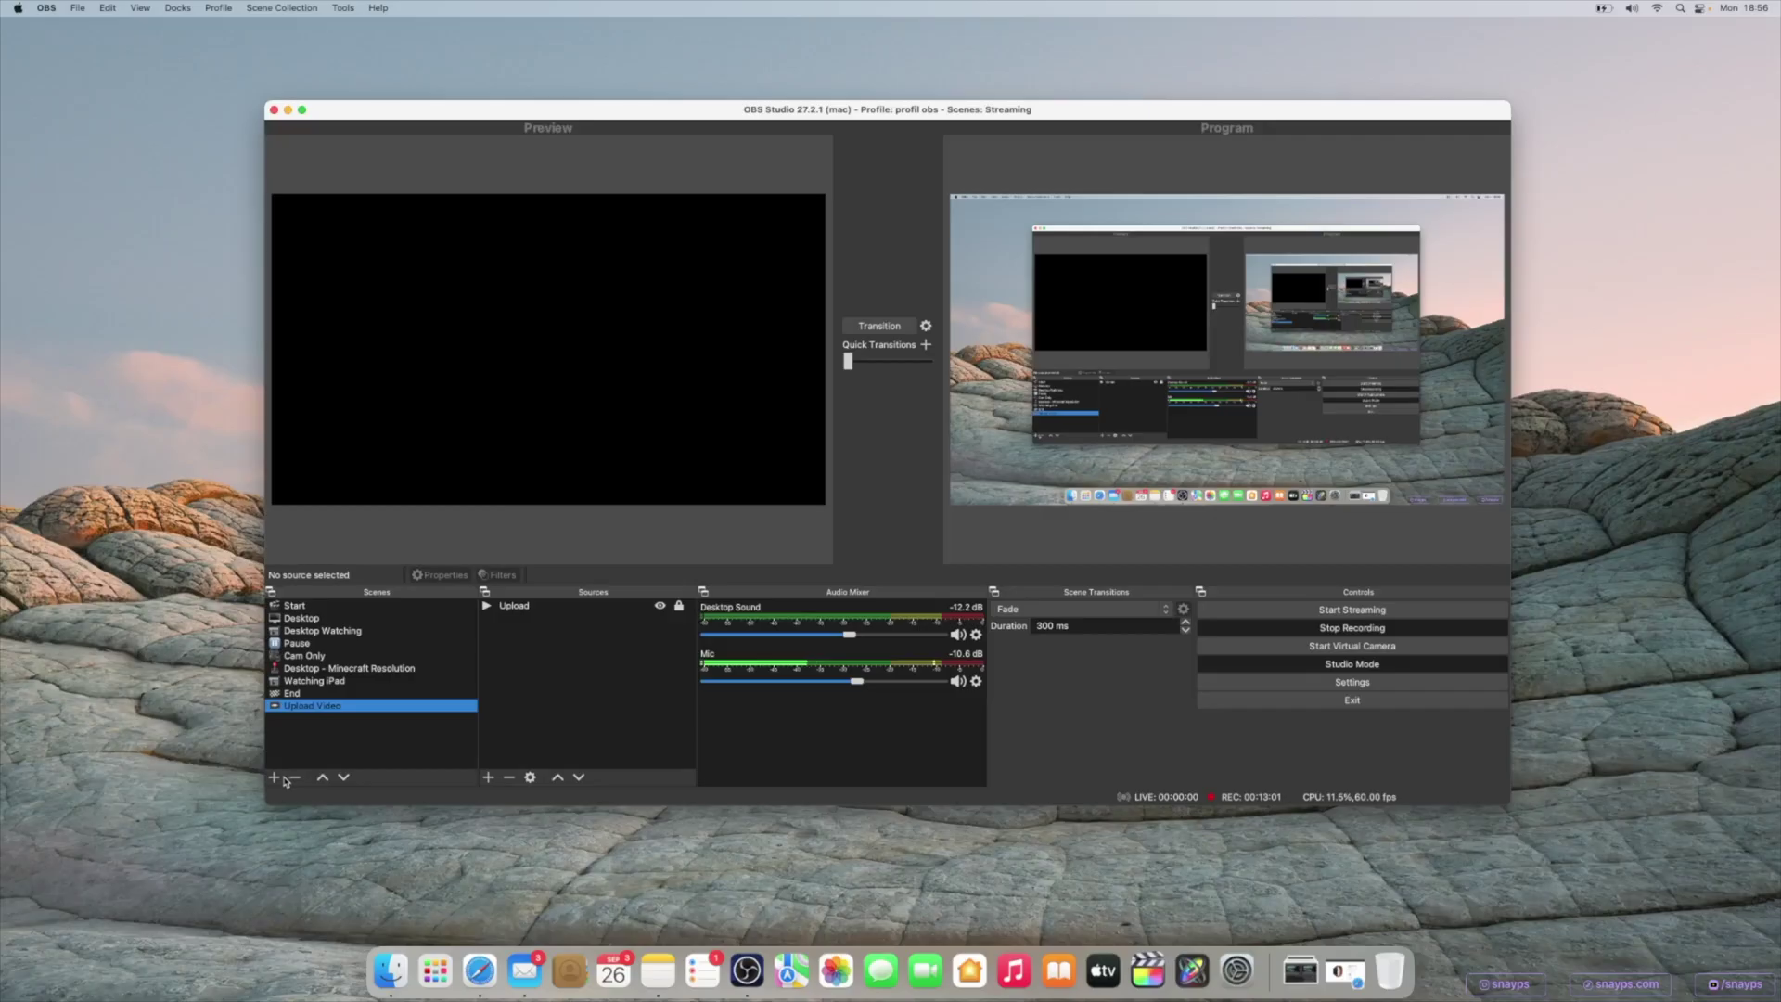
# Step: Create a new scene named "Destkop 2" with a chick emoji in front of the name
pyautogui.click(274, 776)
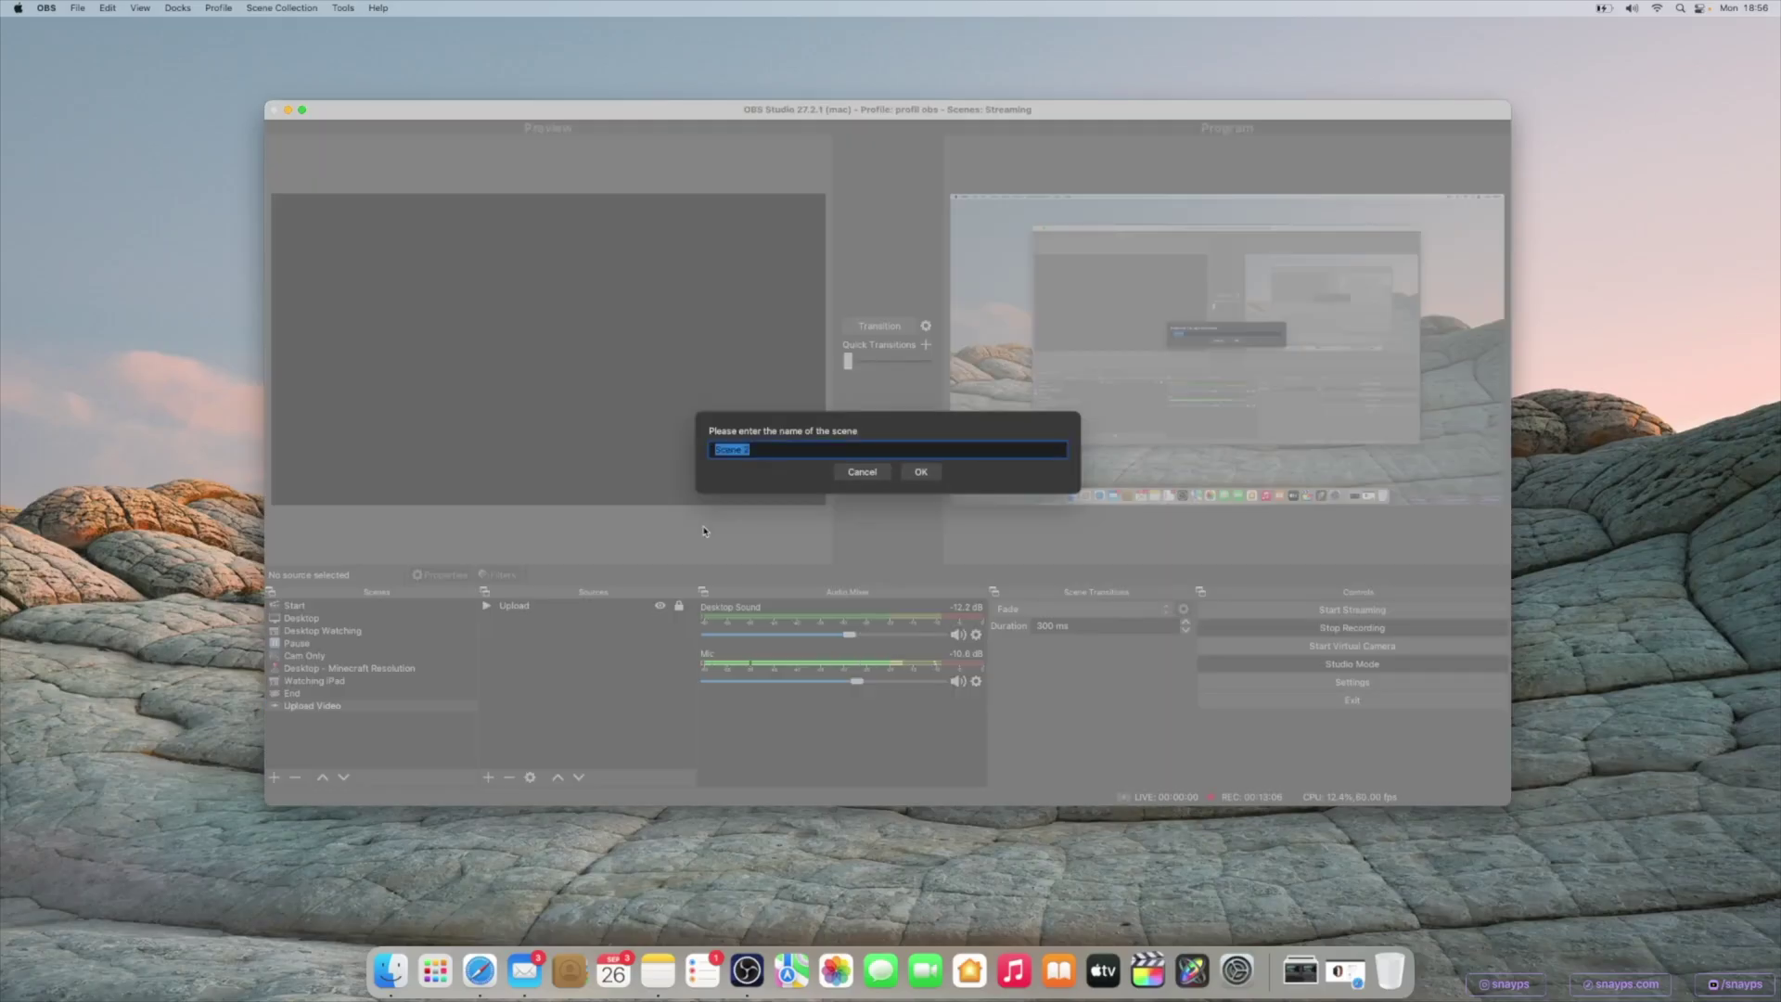
pyautogui.write('Dest')
pyautogui.press('BackSpace')
pyautogui.press('BackSpace')
pyautogui.press('BackSpace')
pyautogui.press('BackSpace')
pyautogui.write('Destkop 2')
pyautogui.press('ctrl+super+space')
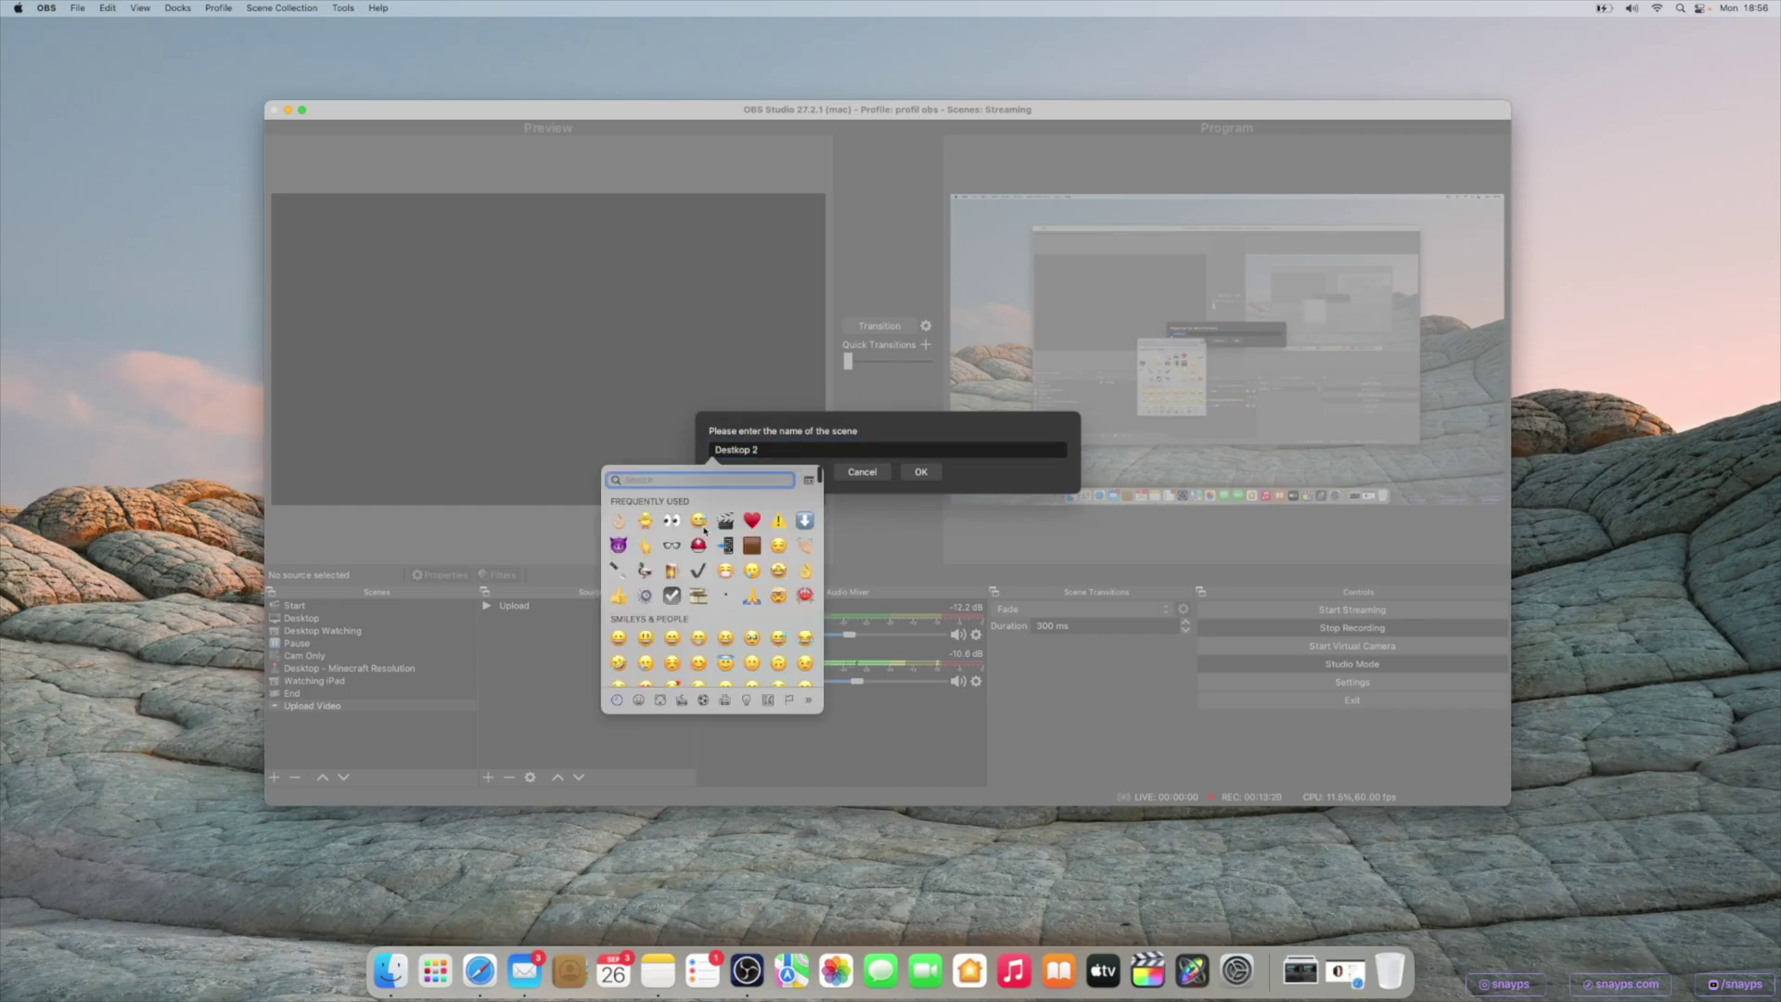
pyautogui.click(645, 522)
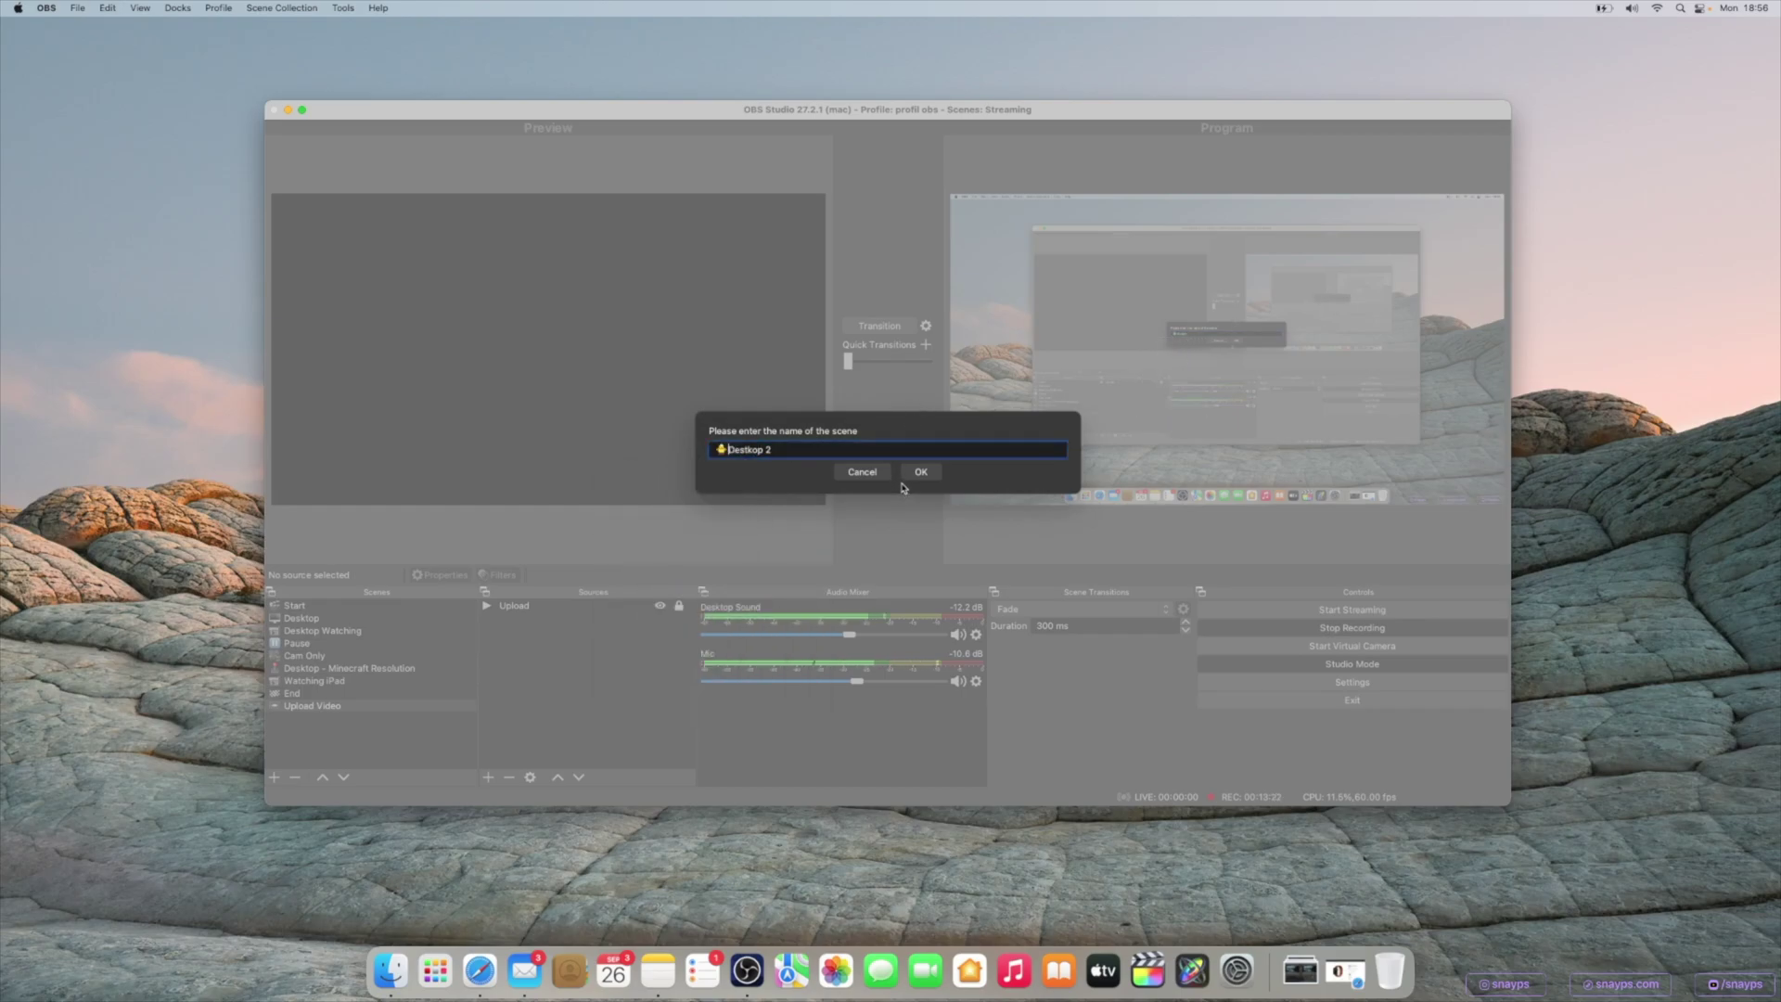
pyautogui.click(921, 473)
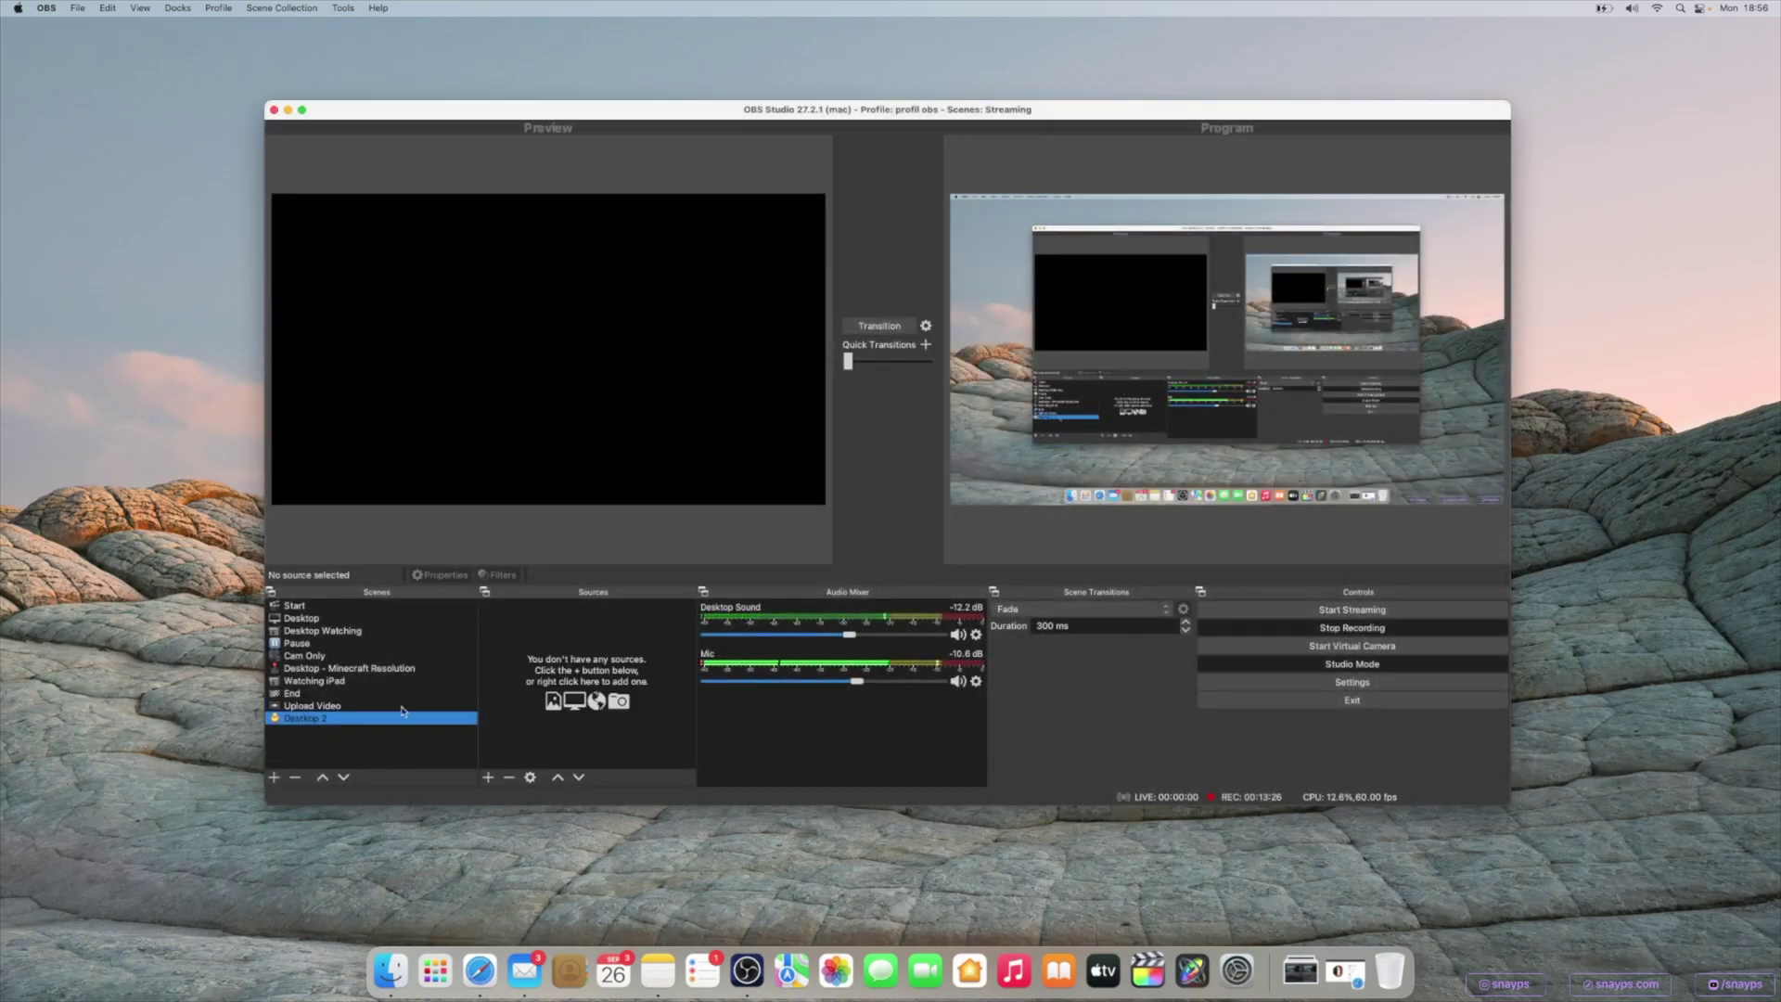
# Step: Add a new Display Capture source to the Destkop 2 scene, capturing the 2560x1440 Thunderbolt Display
pyautogui.click(488, 776)
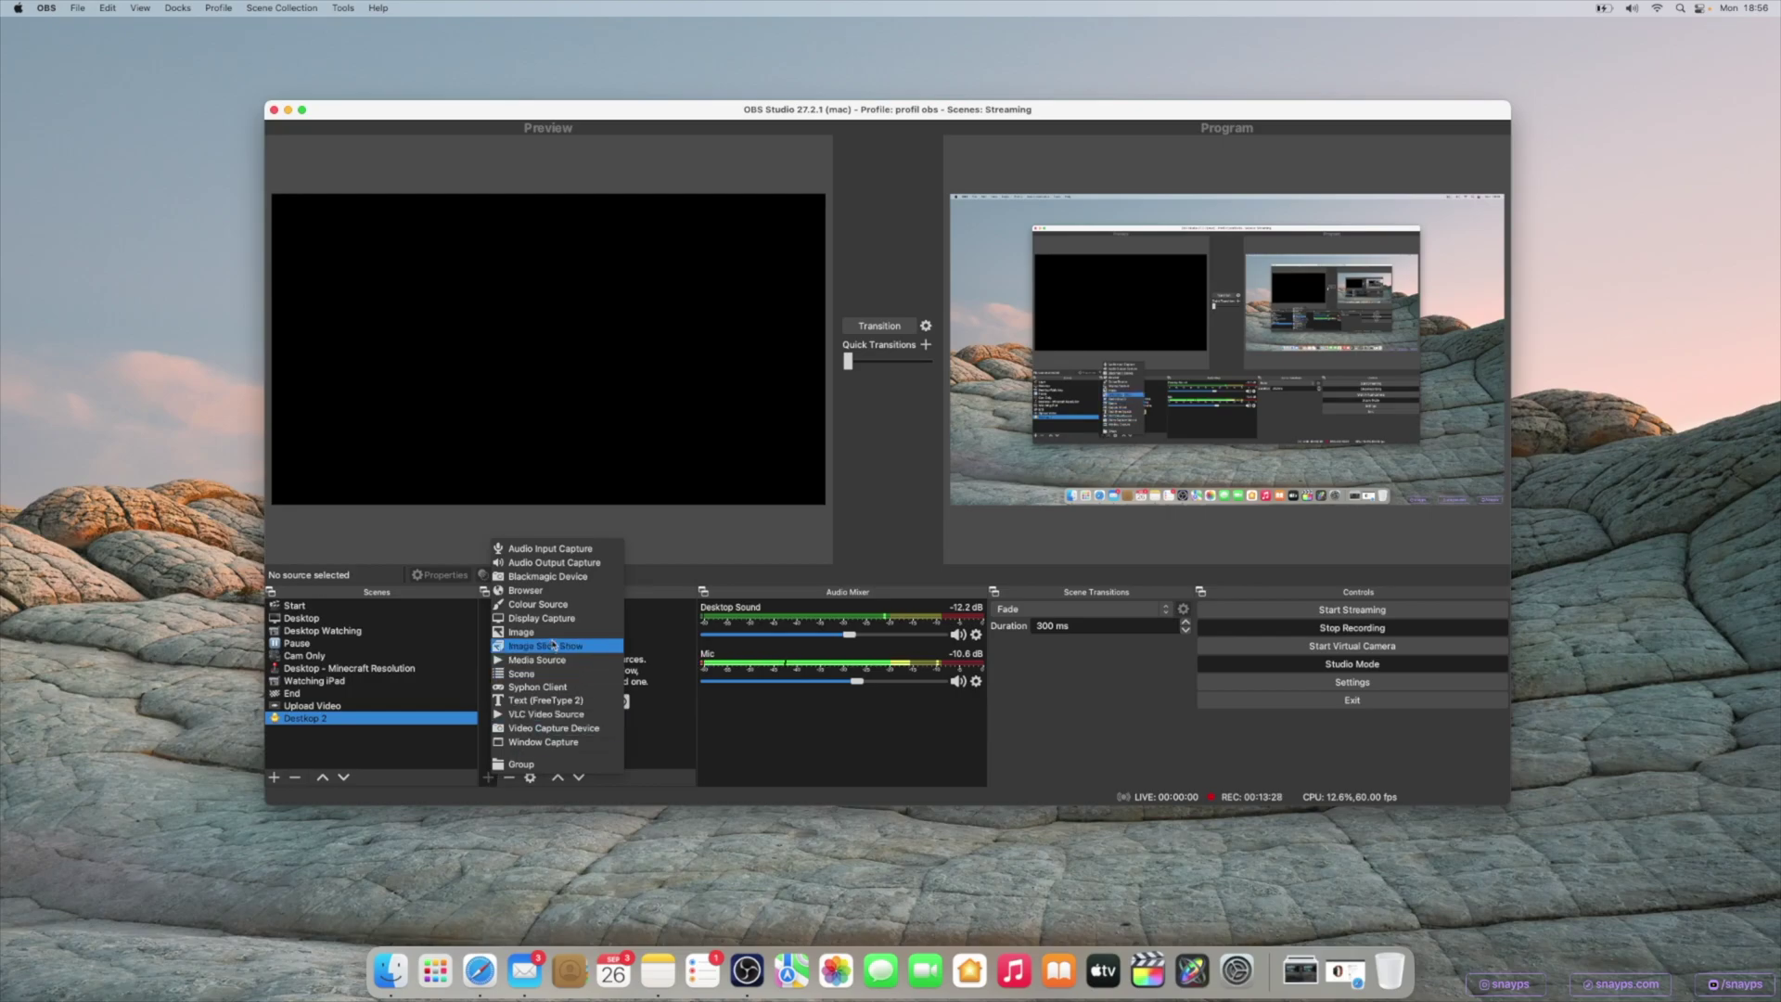
pyautogui.click(613, 626)
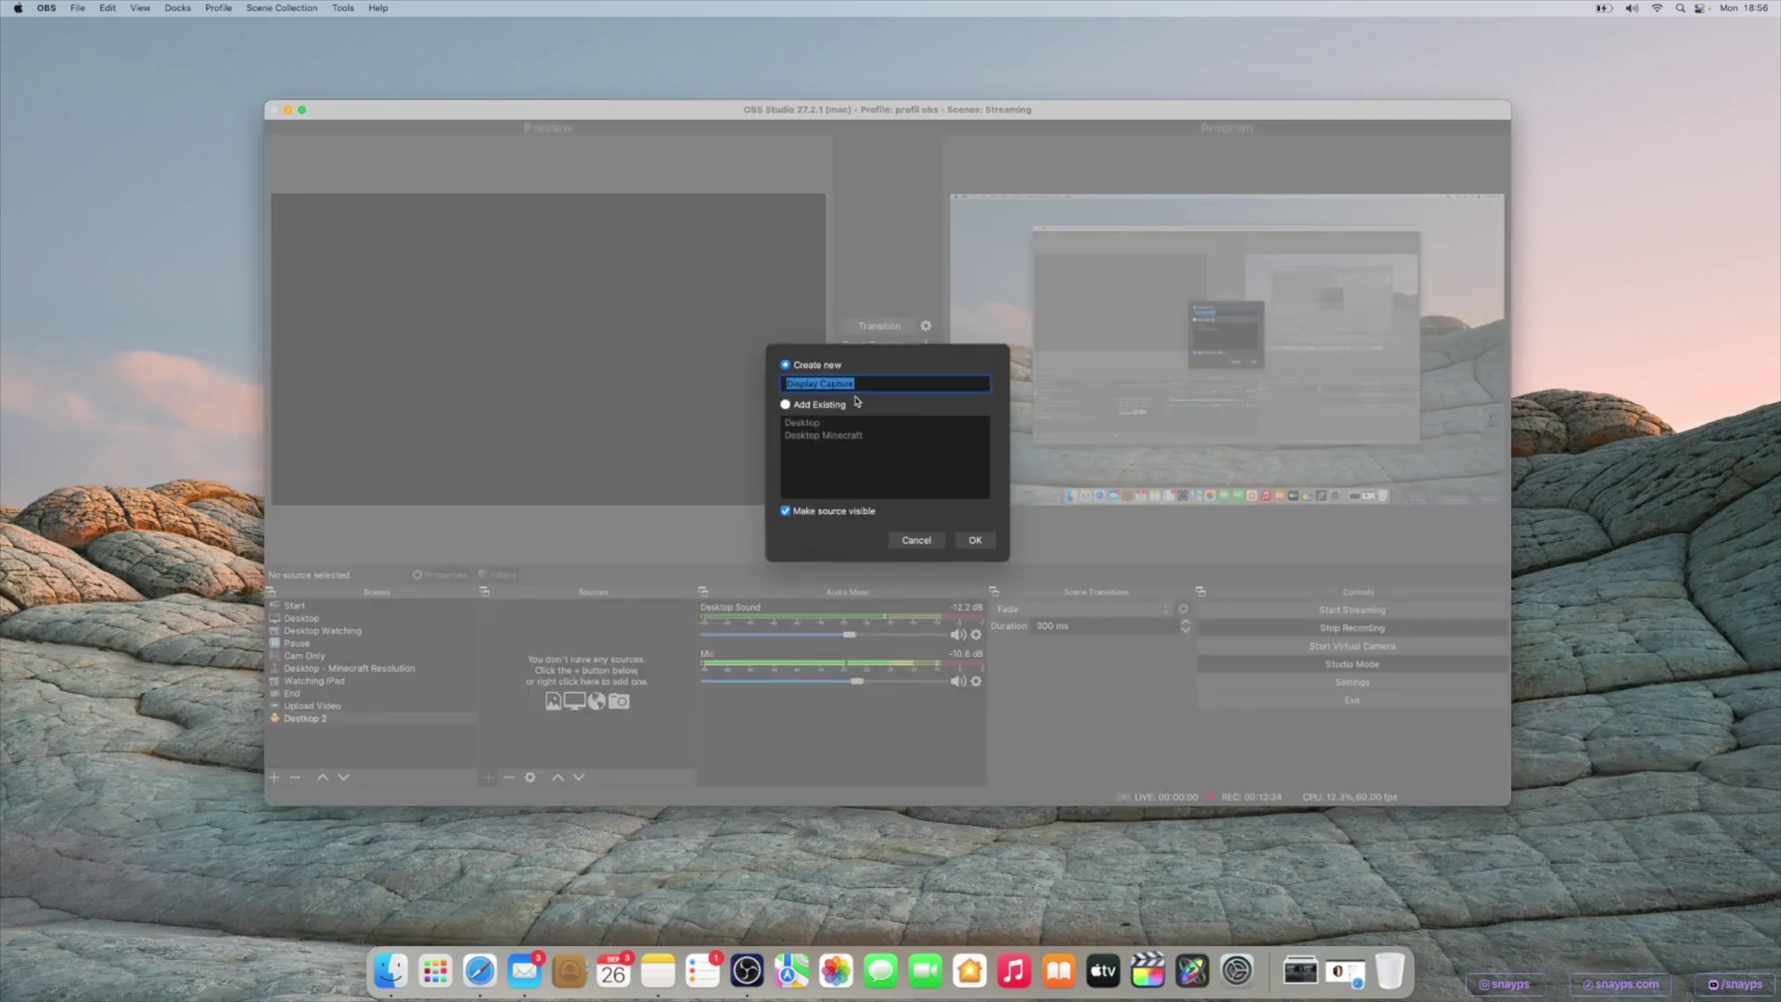
pyautogui.click(975, 538)
pyautogui.click(857, 525)
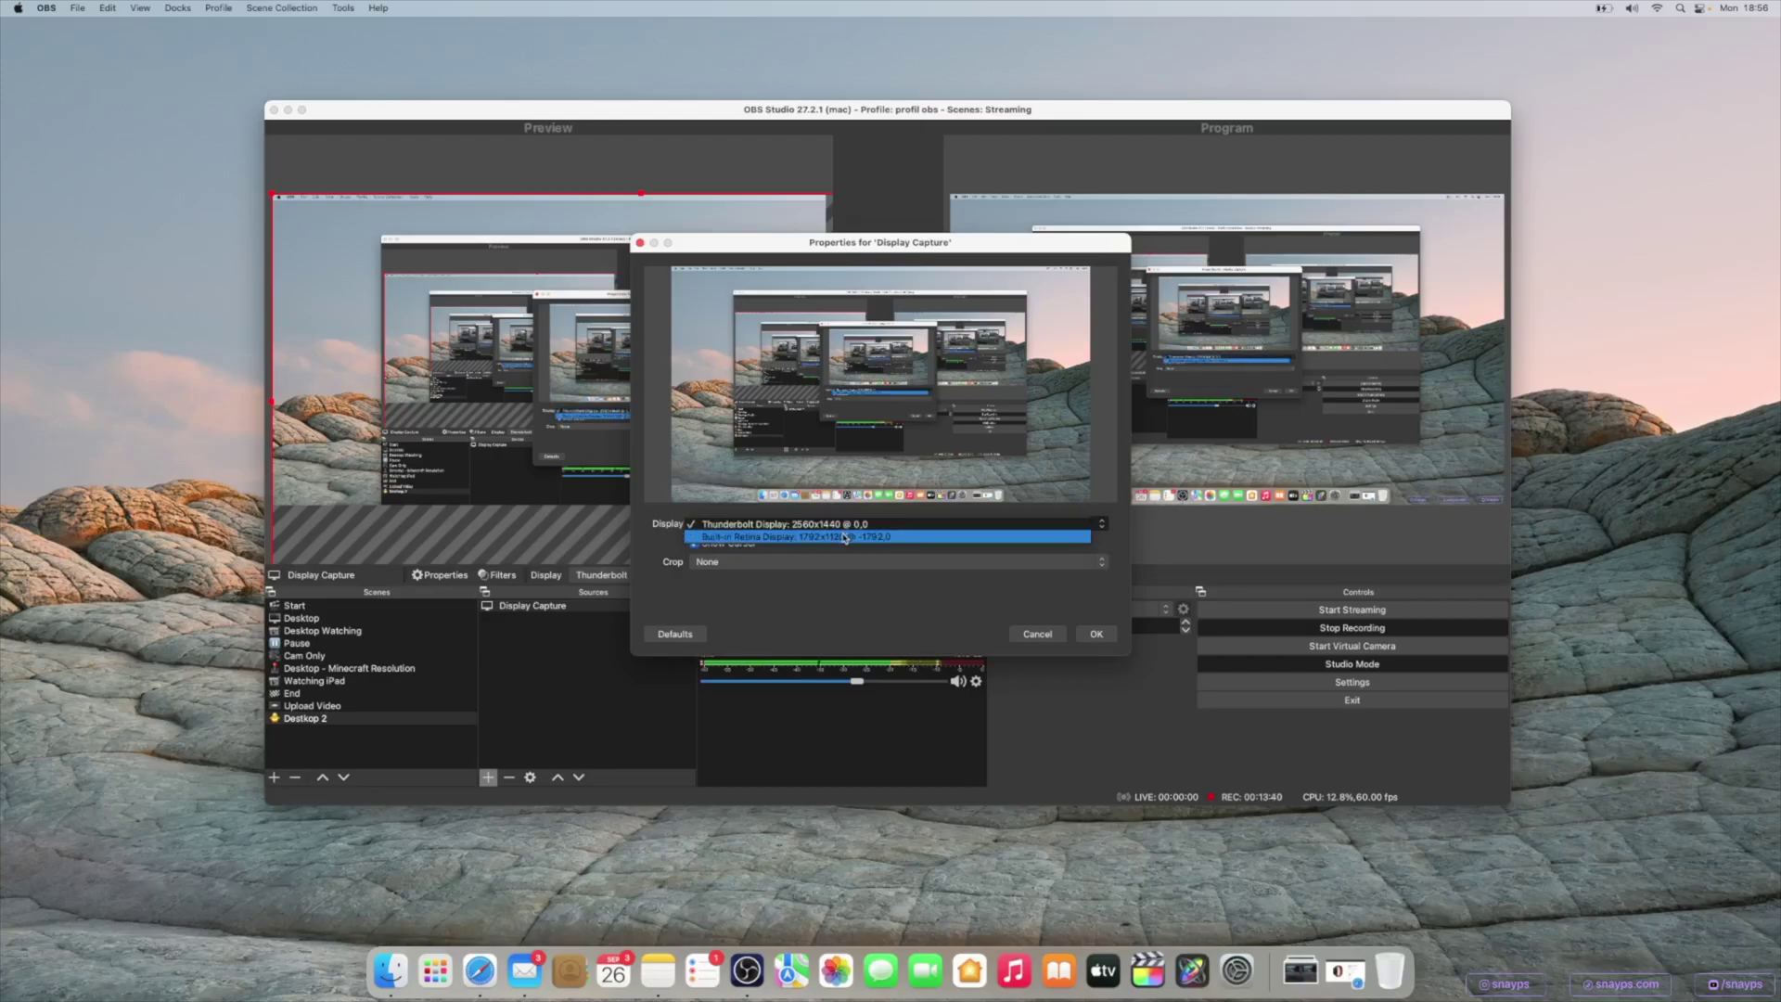
pyautogui.click(844, 537)
pyautogui.click(835, 523)
pyautogui.click(828, 510)
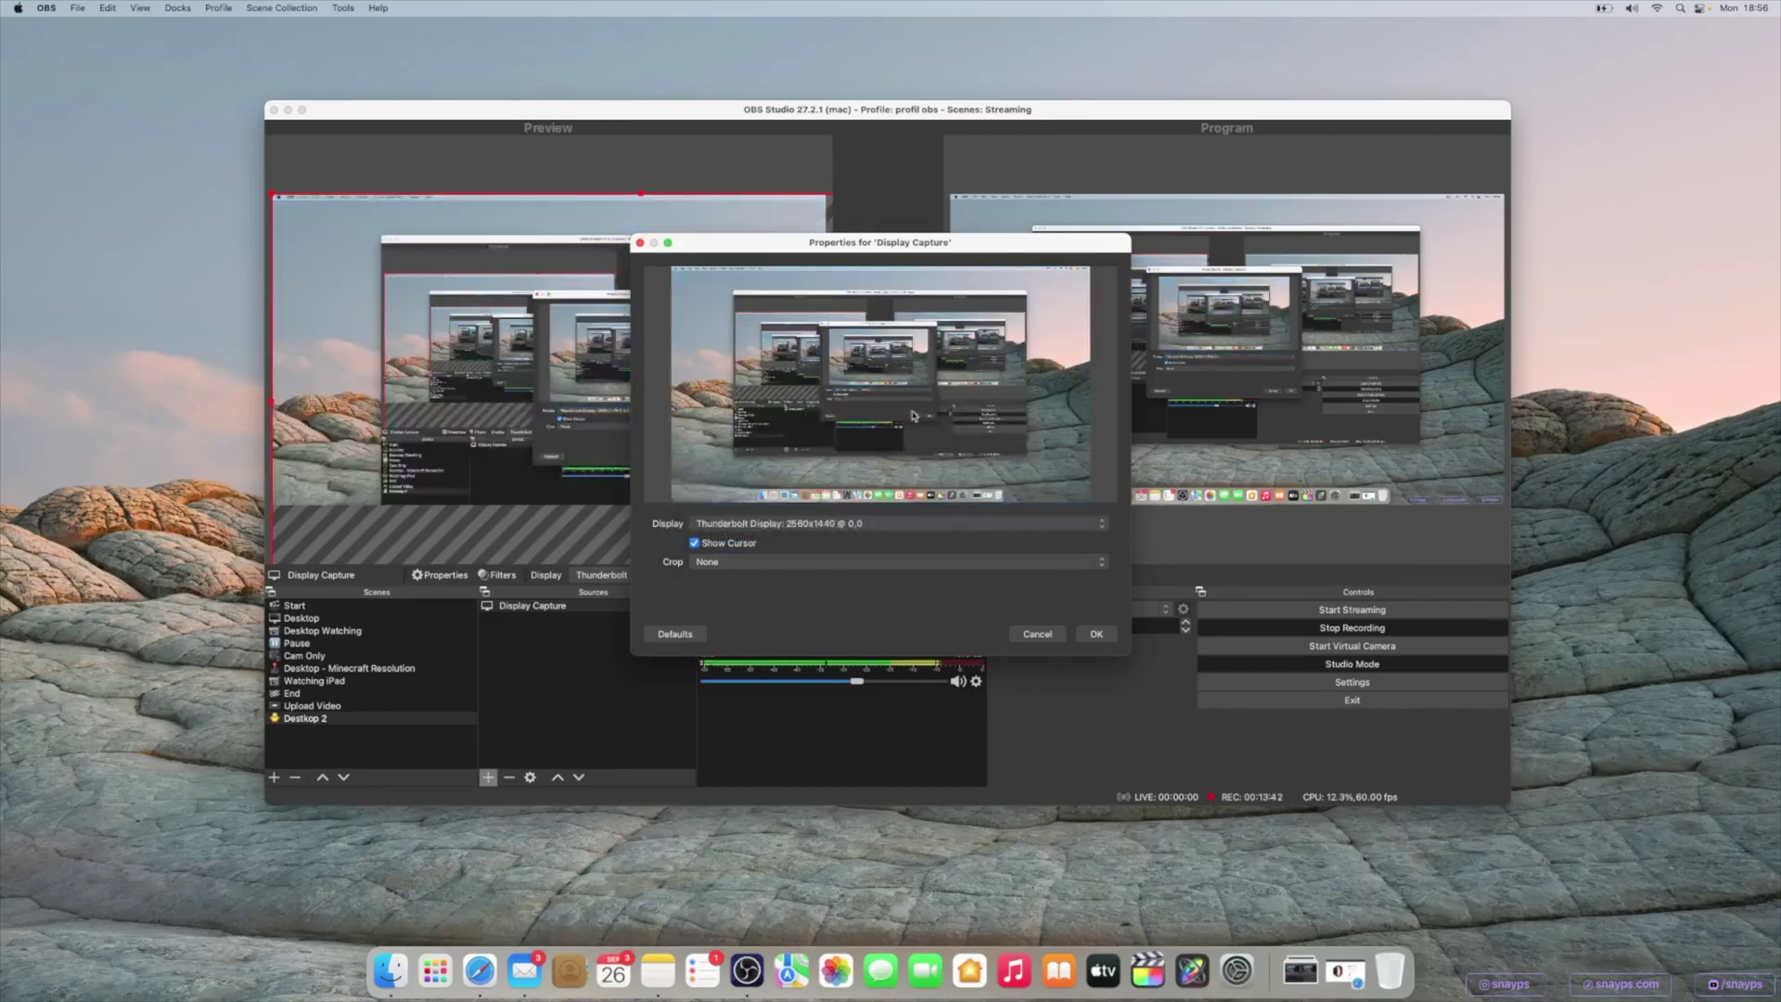
pyautogui.click(1096, 633)
# Step: Resize the display capture in the preview so it fills the whole canvas
pyautogui.click(555, 608)
pyautogui.press('super+f')
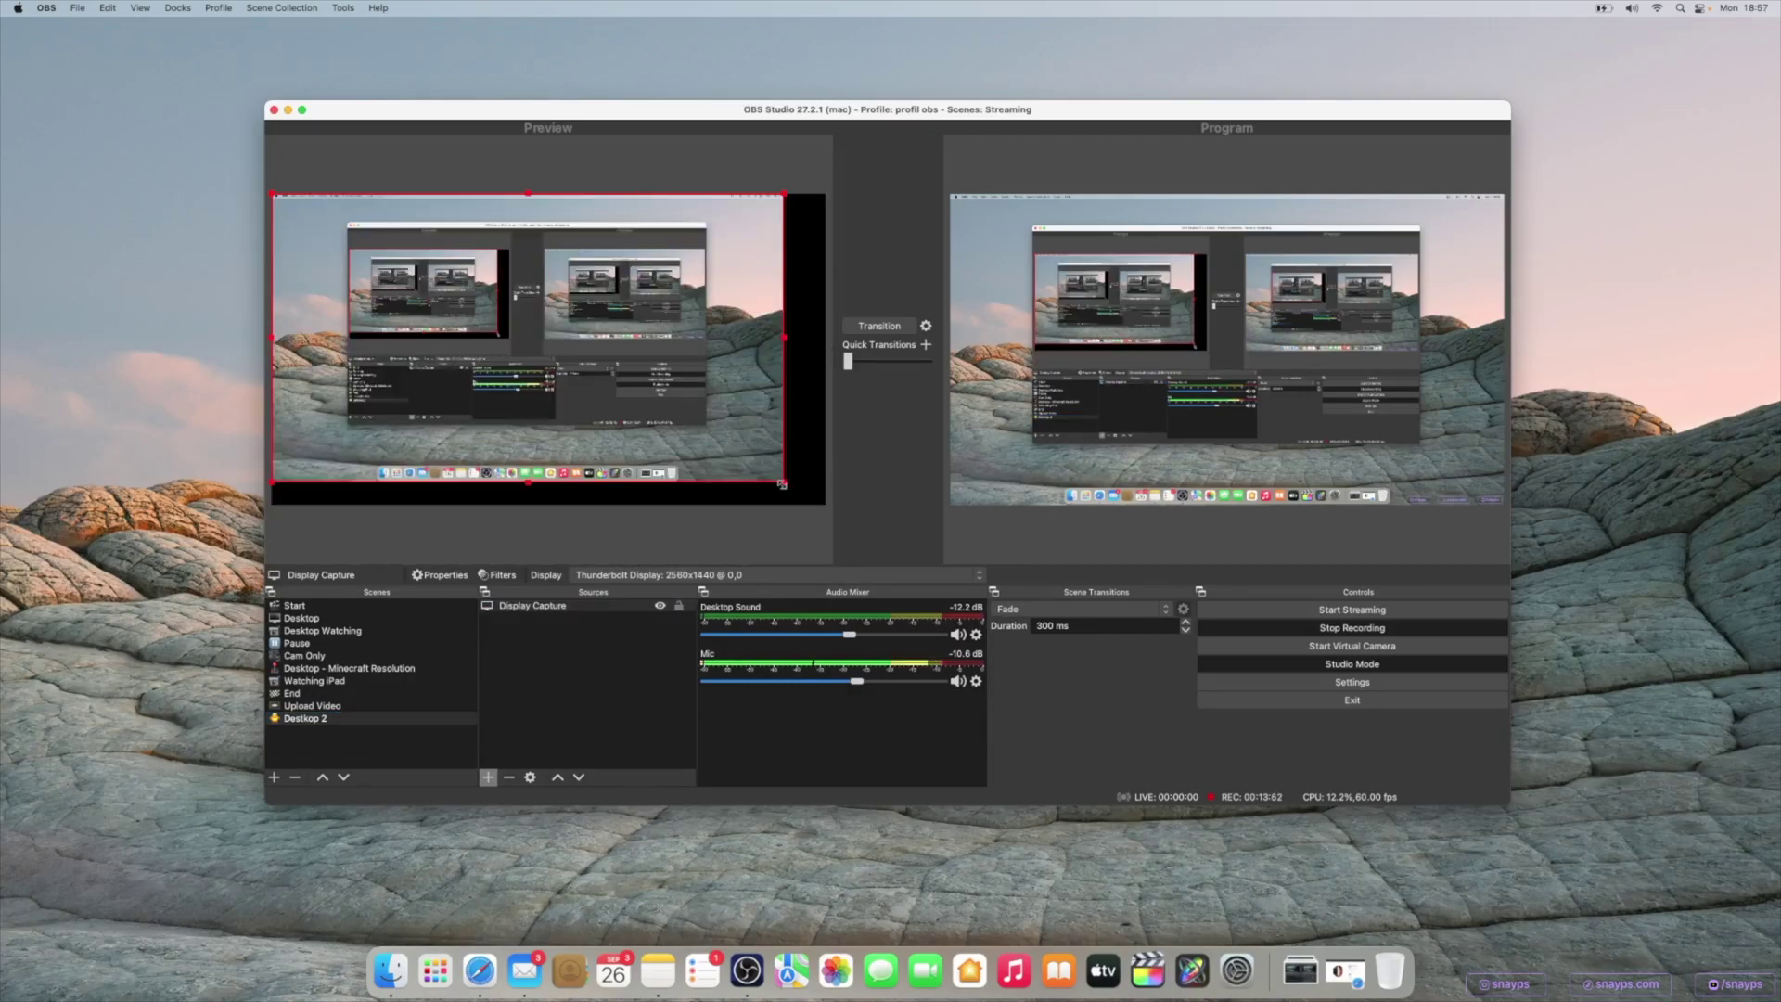
pyautogui.moveTo(782, 482); pyautogui.dragTo(820, 481)
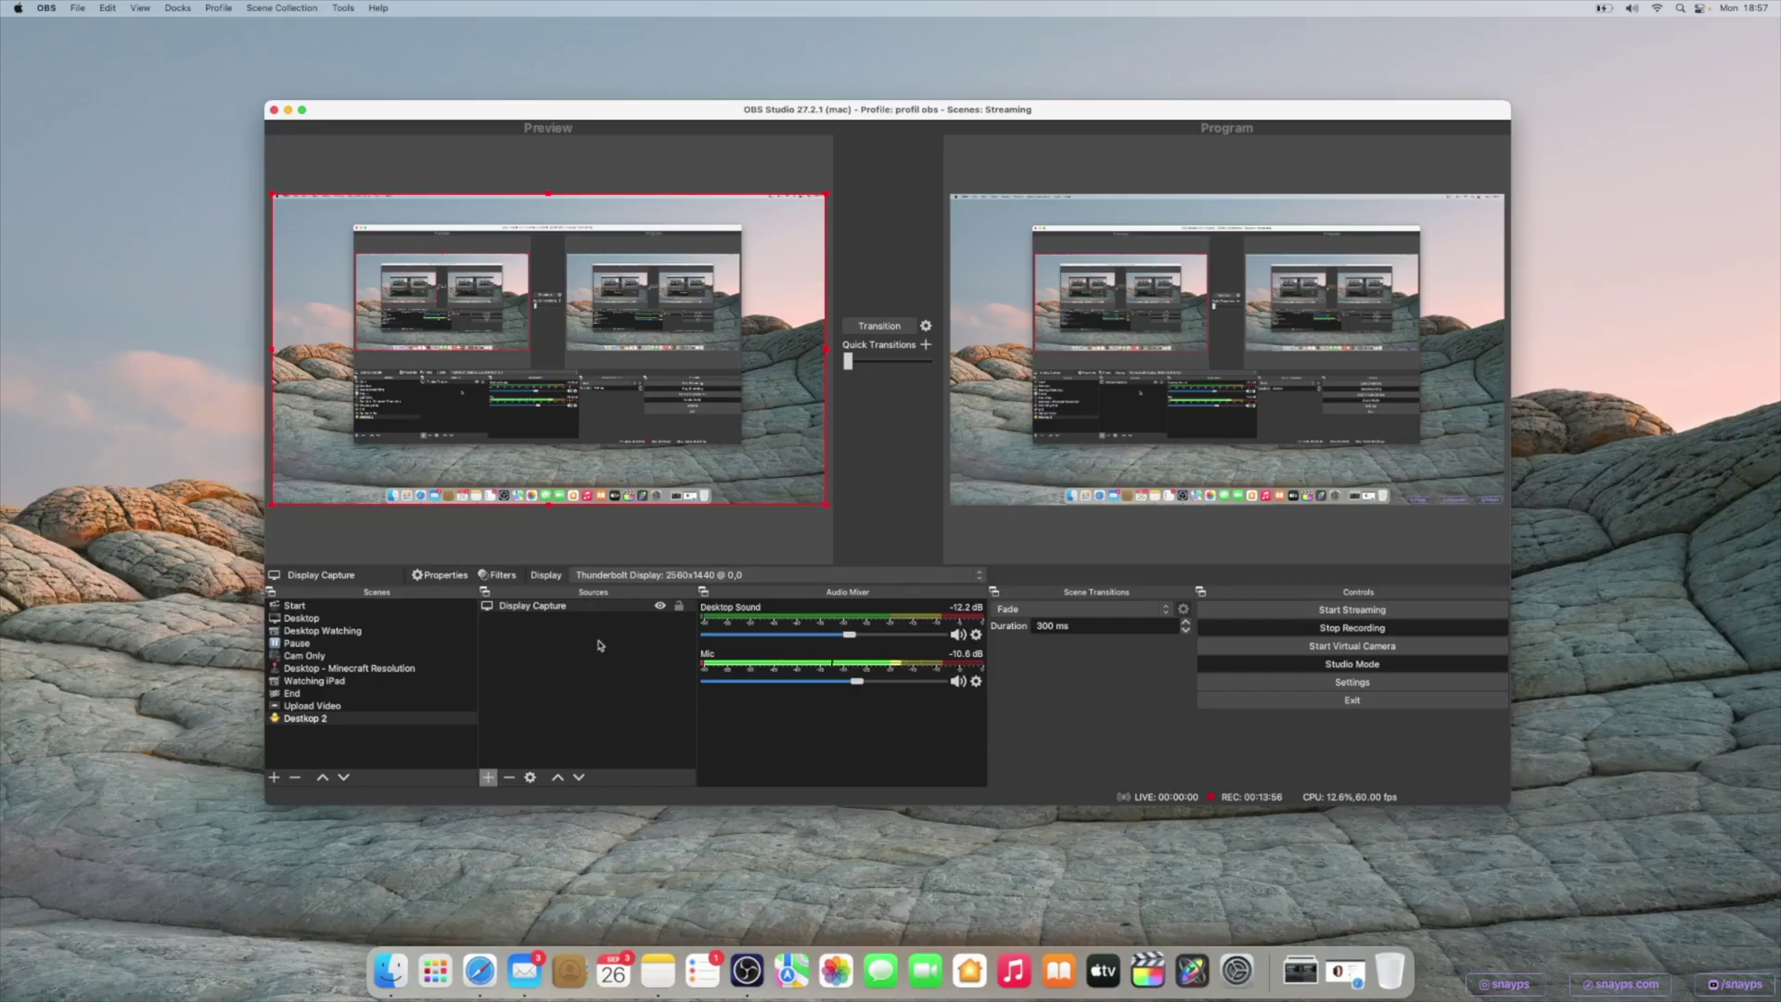
# Step: Lock the display capture and add a new Audio Input Capture source using the Yeti Stereo Microphone
pyautogui.click(829, 454)
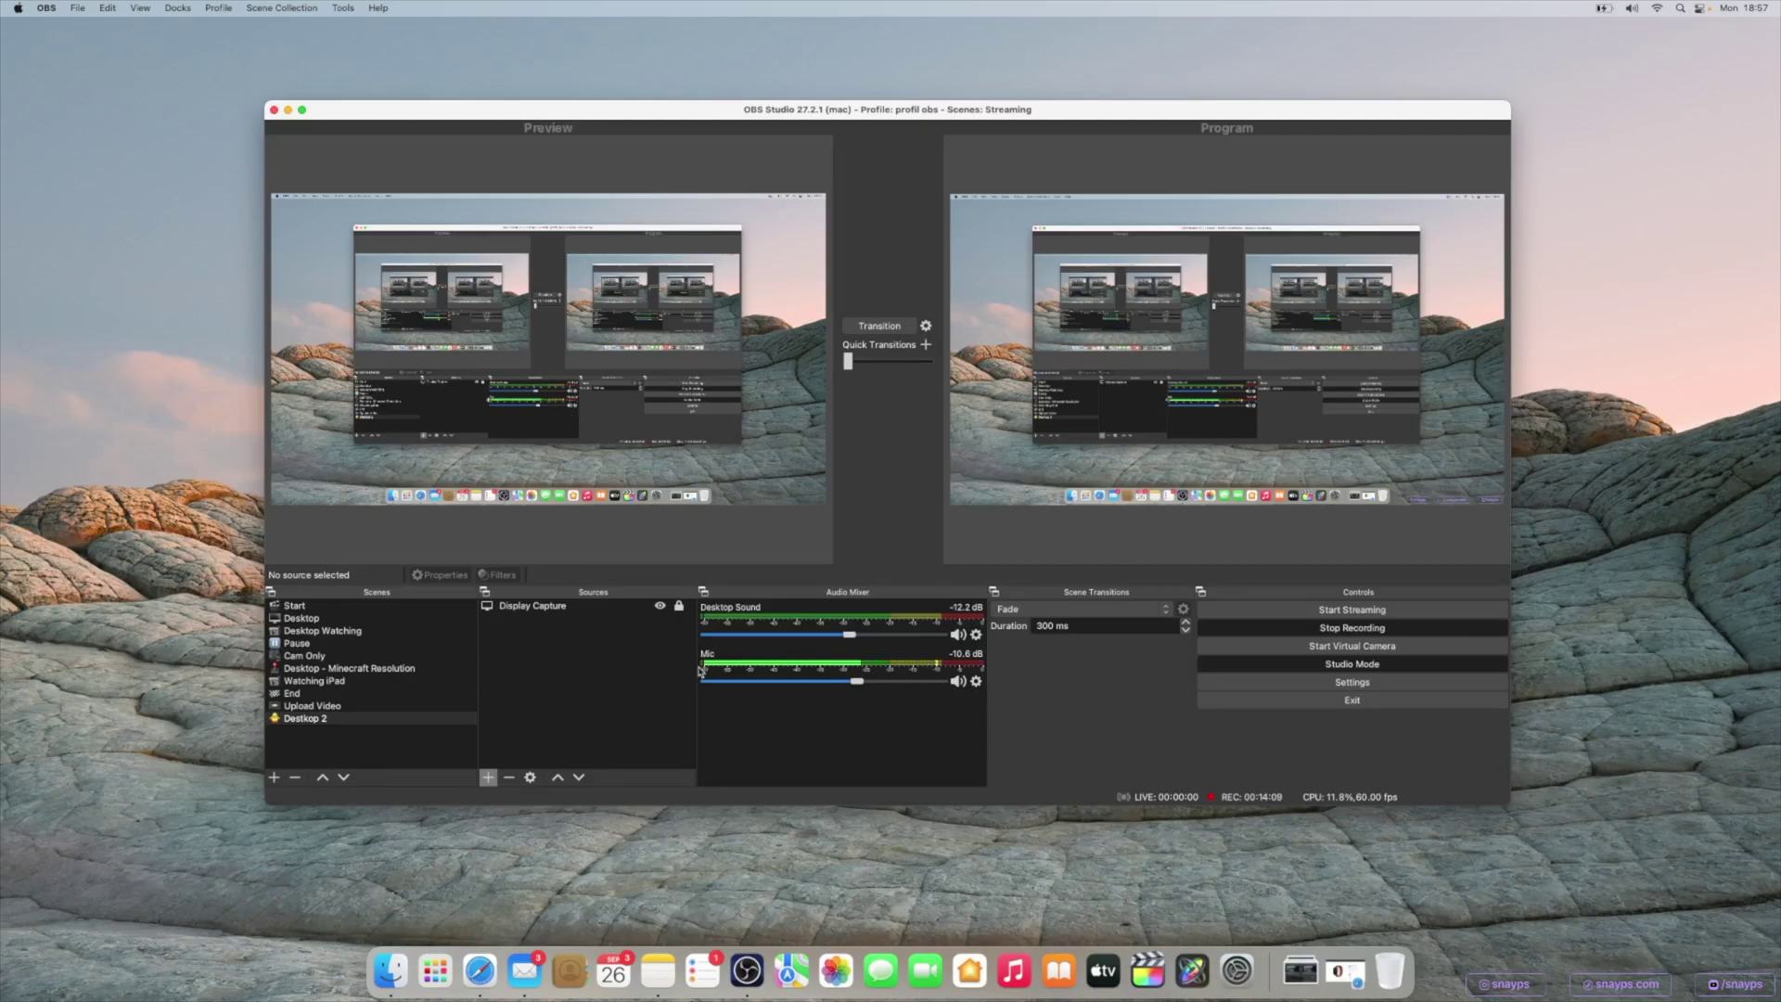
pyautogui.click(488, 776)
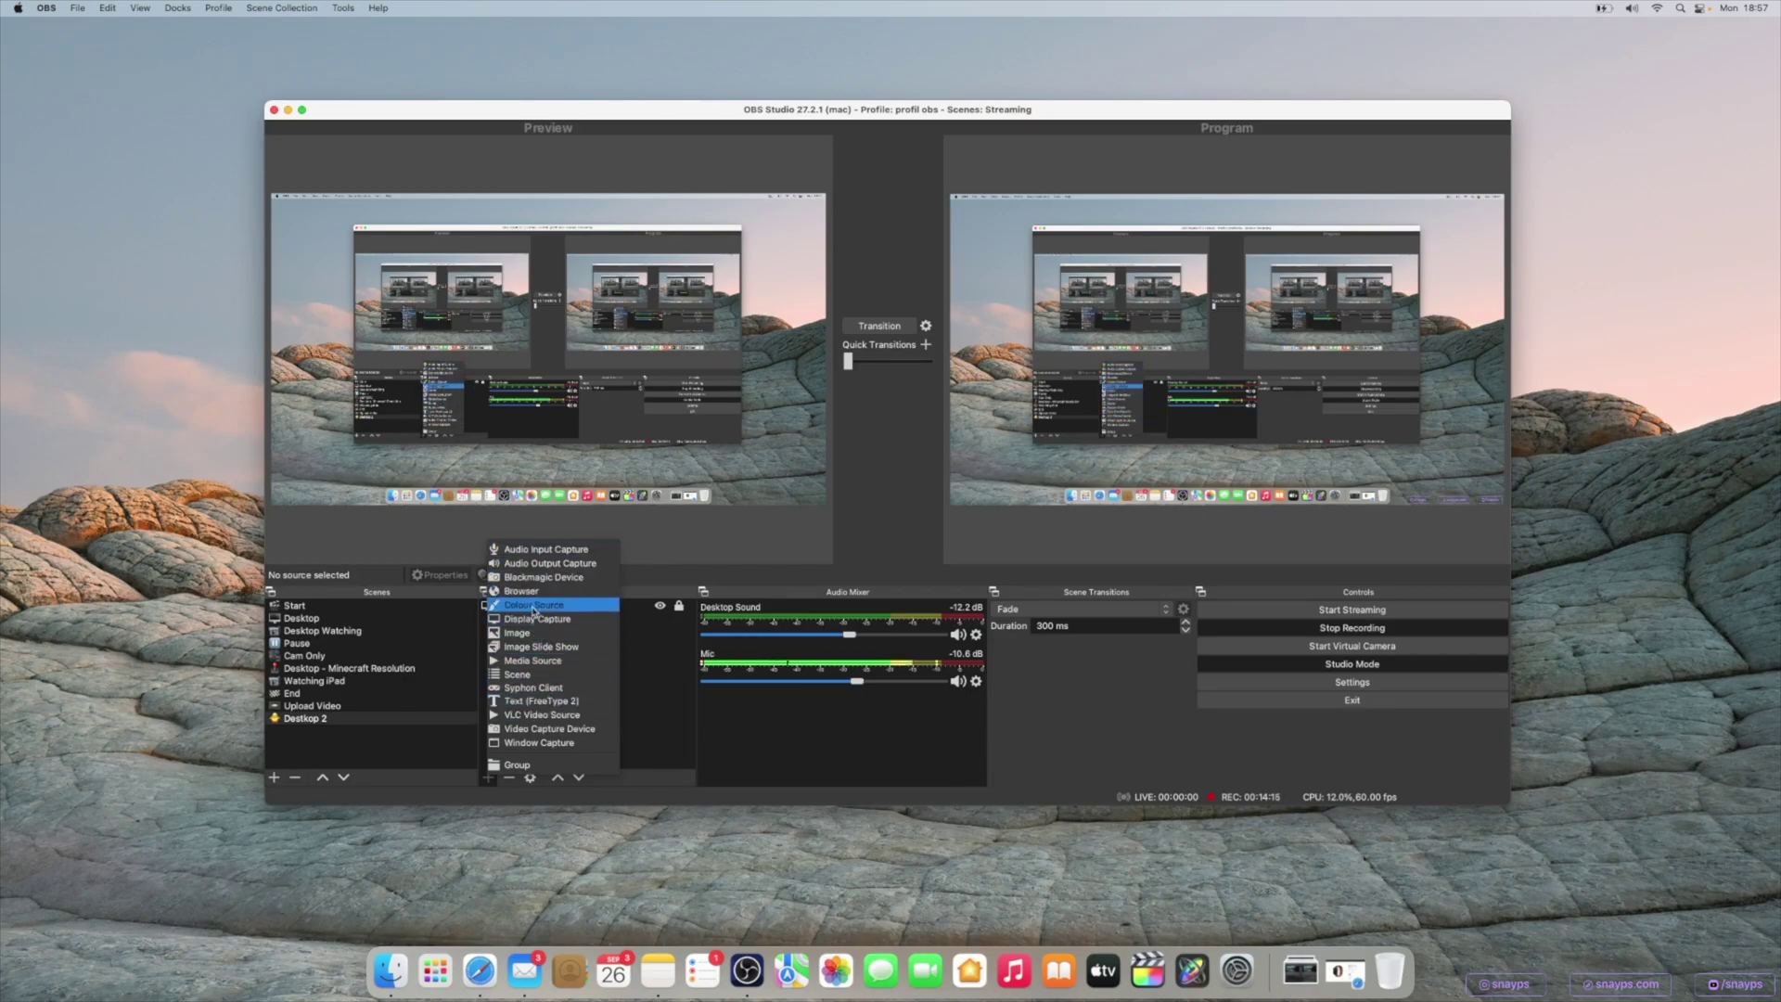
pyautogui.click(519, 551)
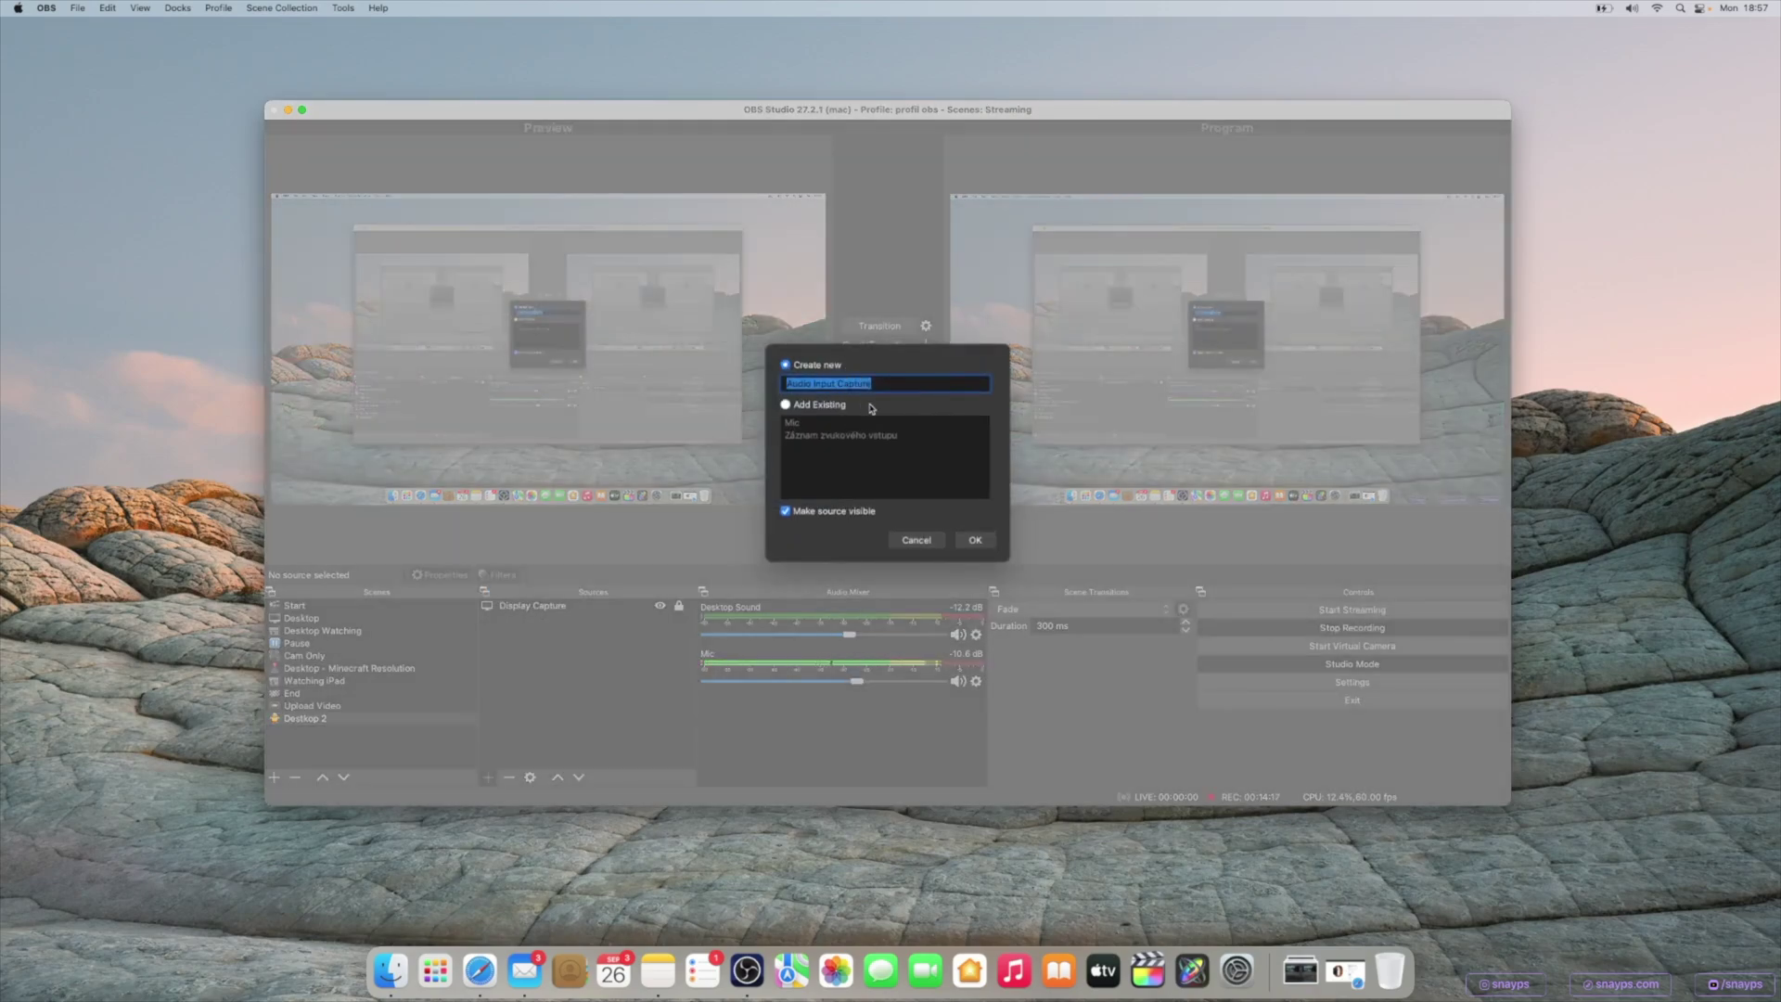
pyautogui.click(984, 537)
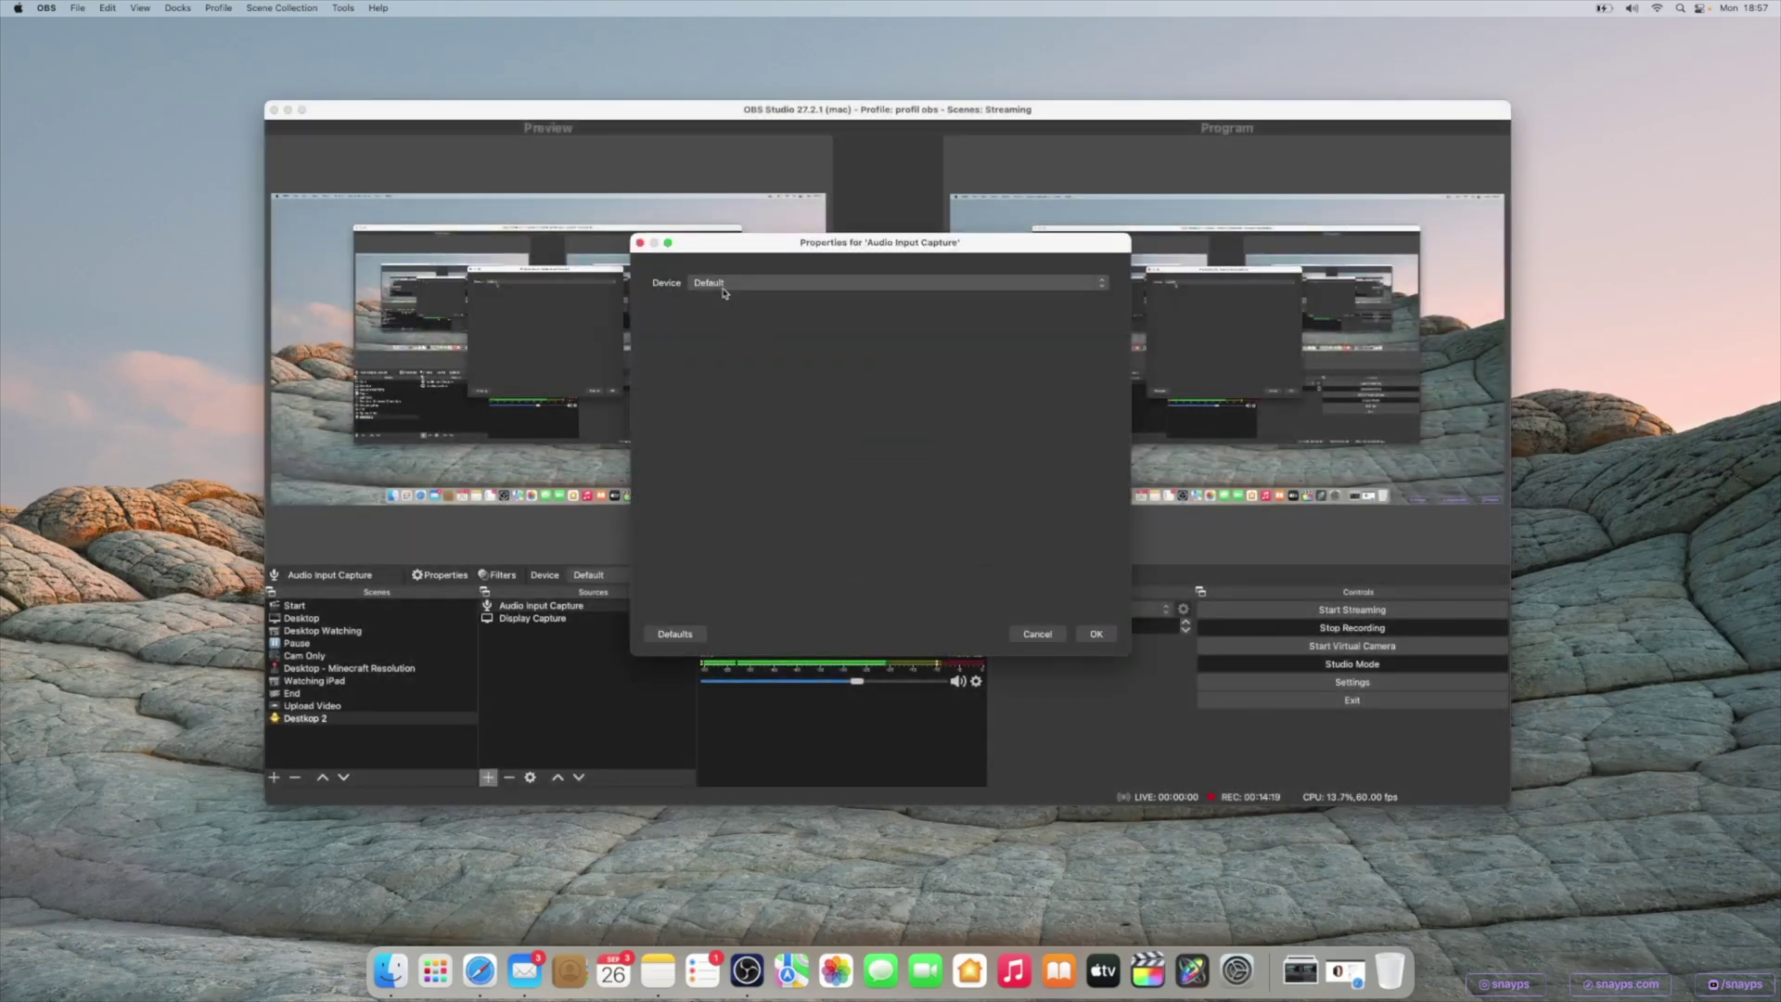
pyautogui.click(724, 284)
pyautogui.click(747, 321)
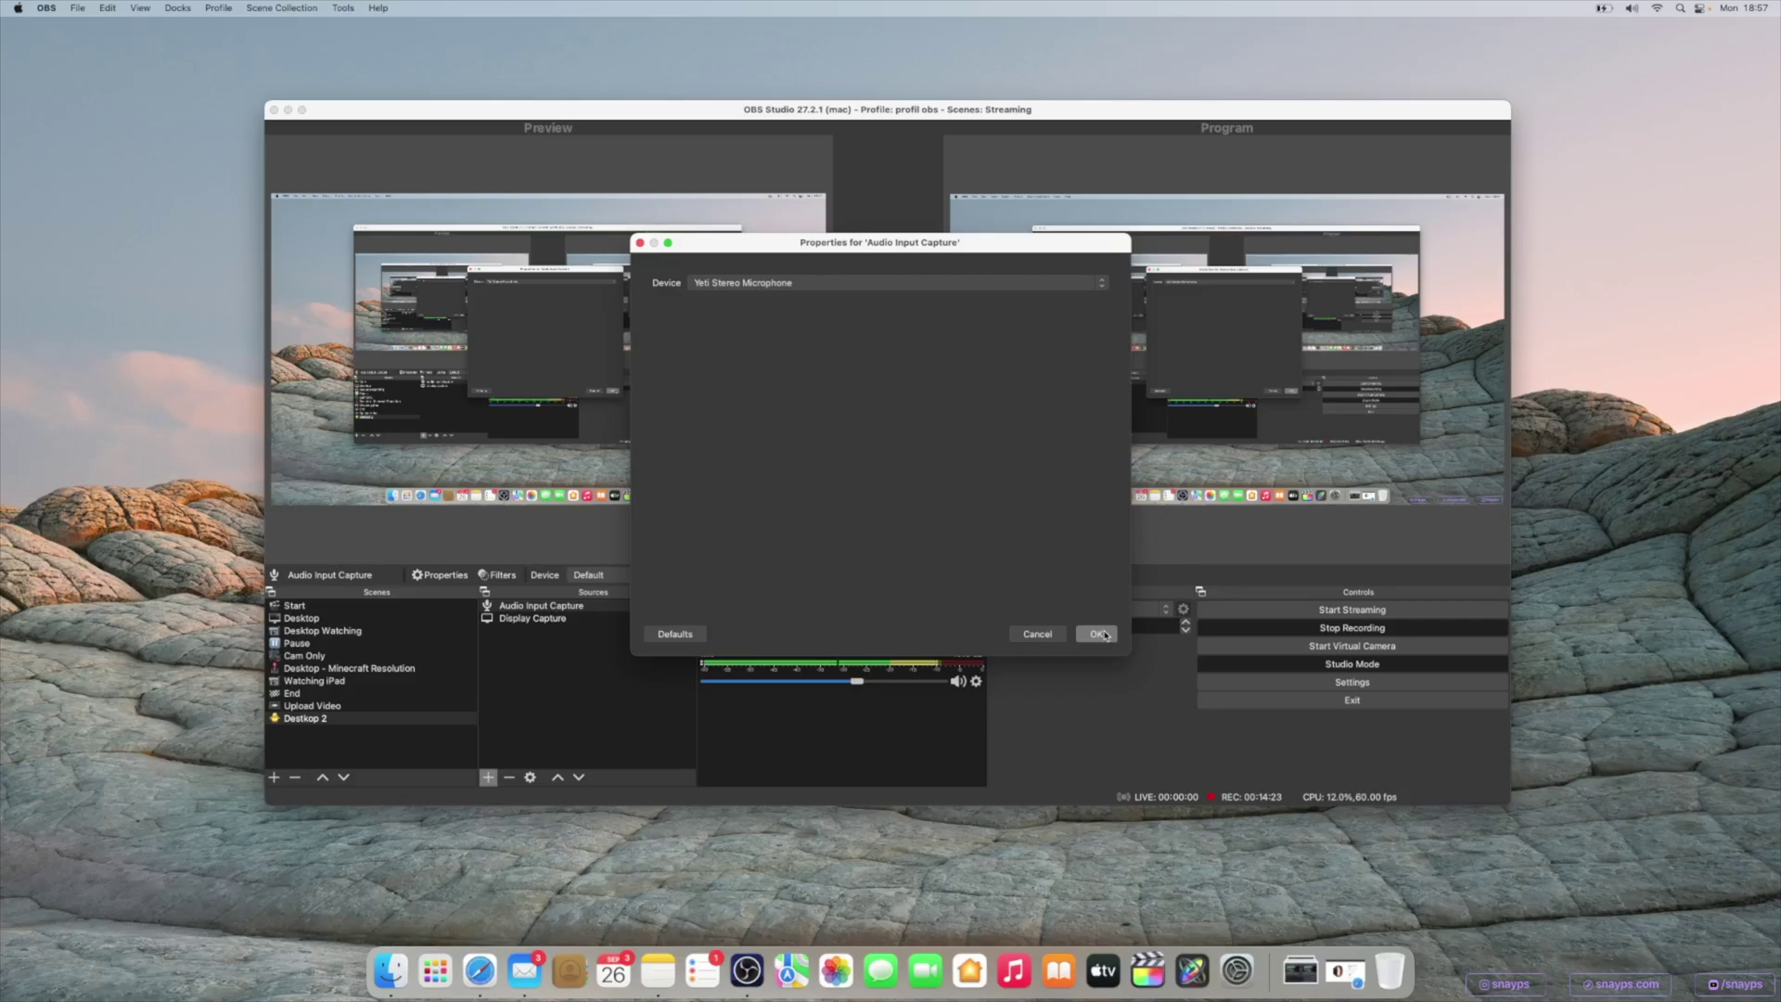
pyautogui.click(1104, 634)
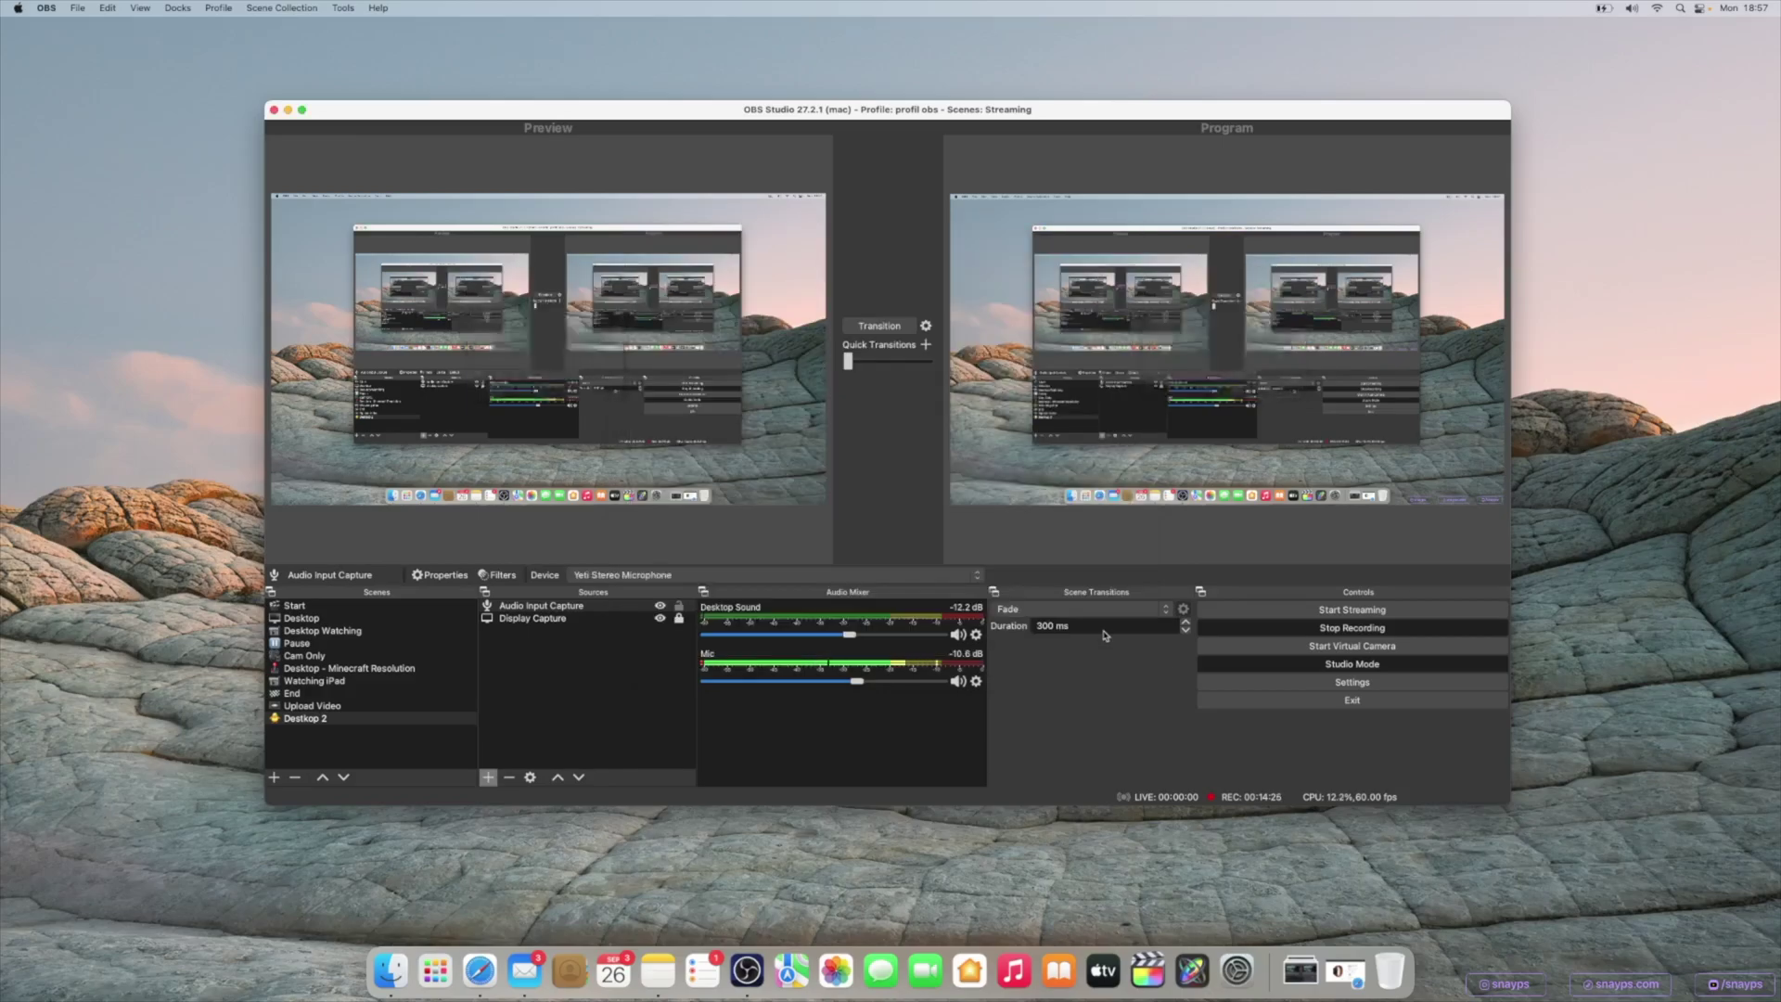
# Step: Check which devices the Desktop Sound and Mic sources use in the Desktop scene
pyautogui.click(488, 778)
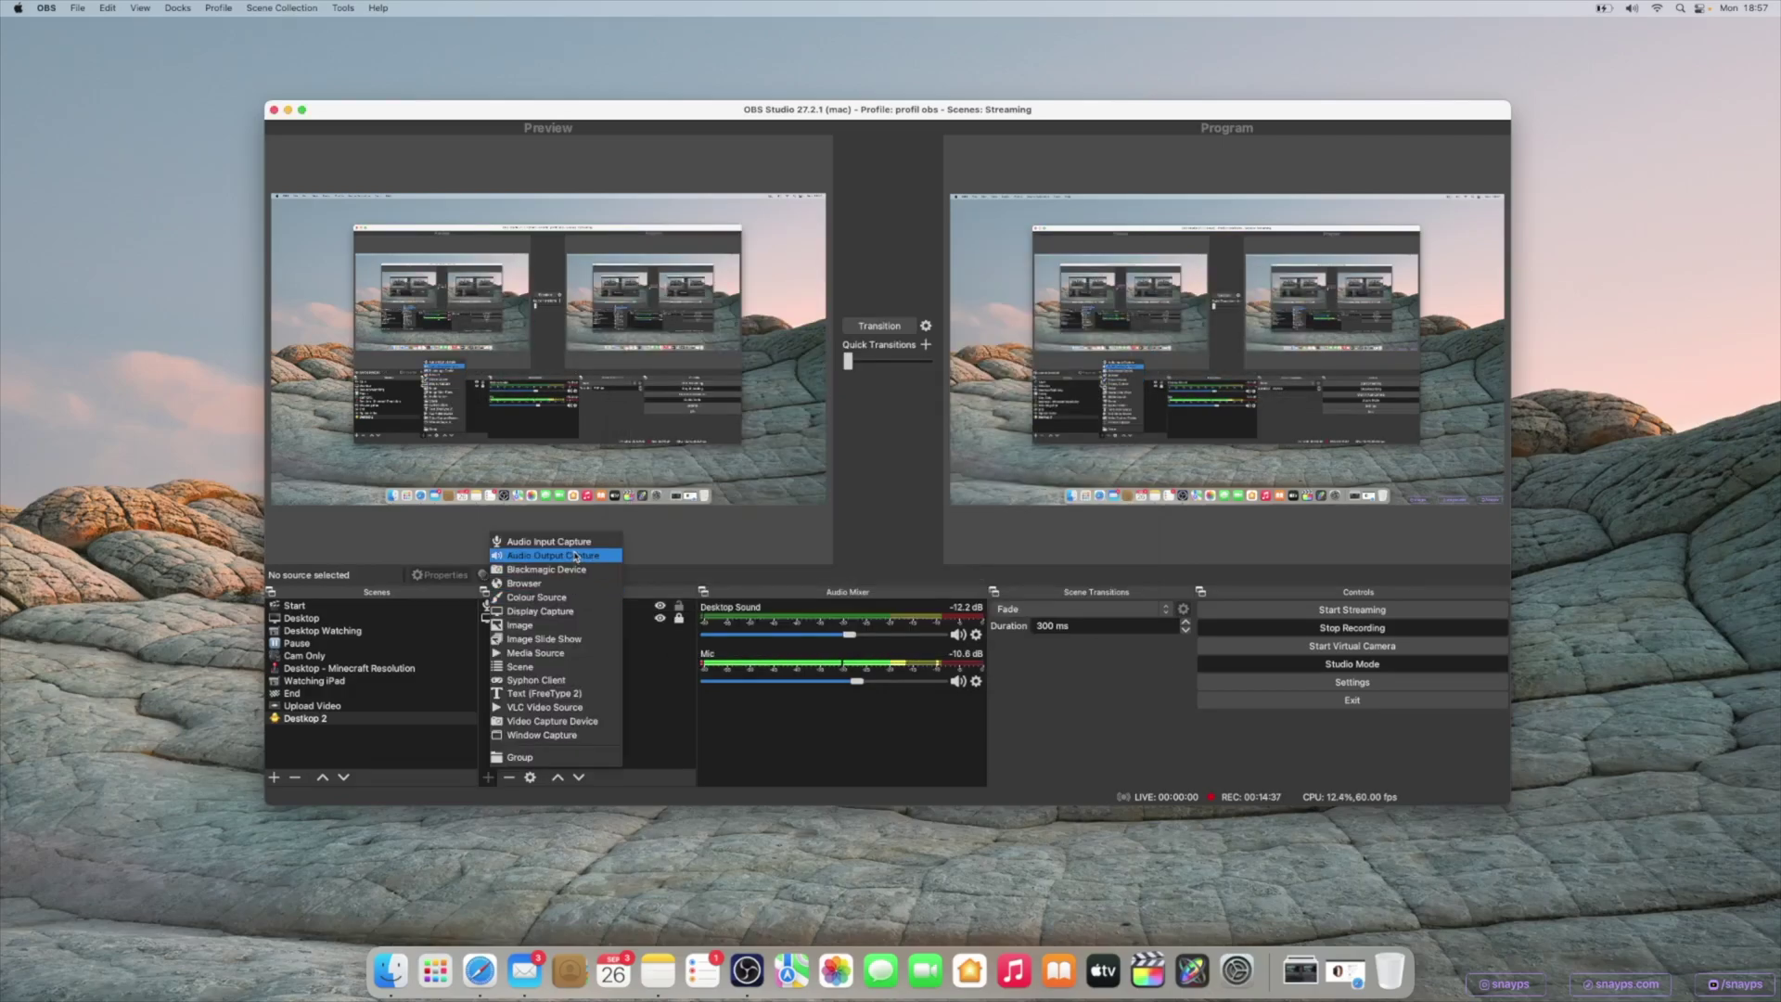
pyautogui.click(301, 618)
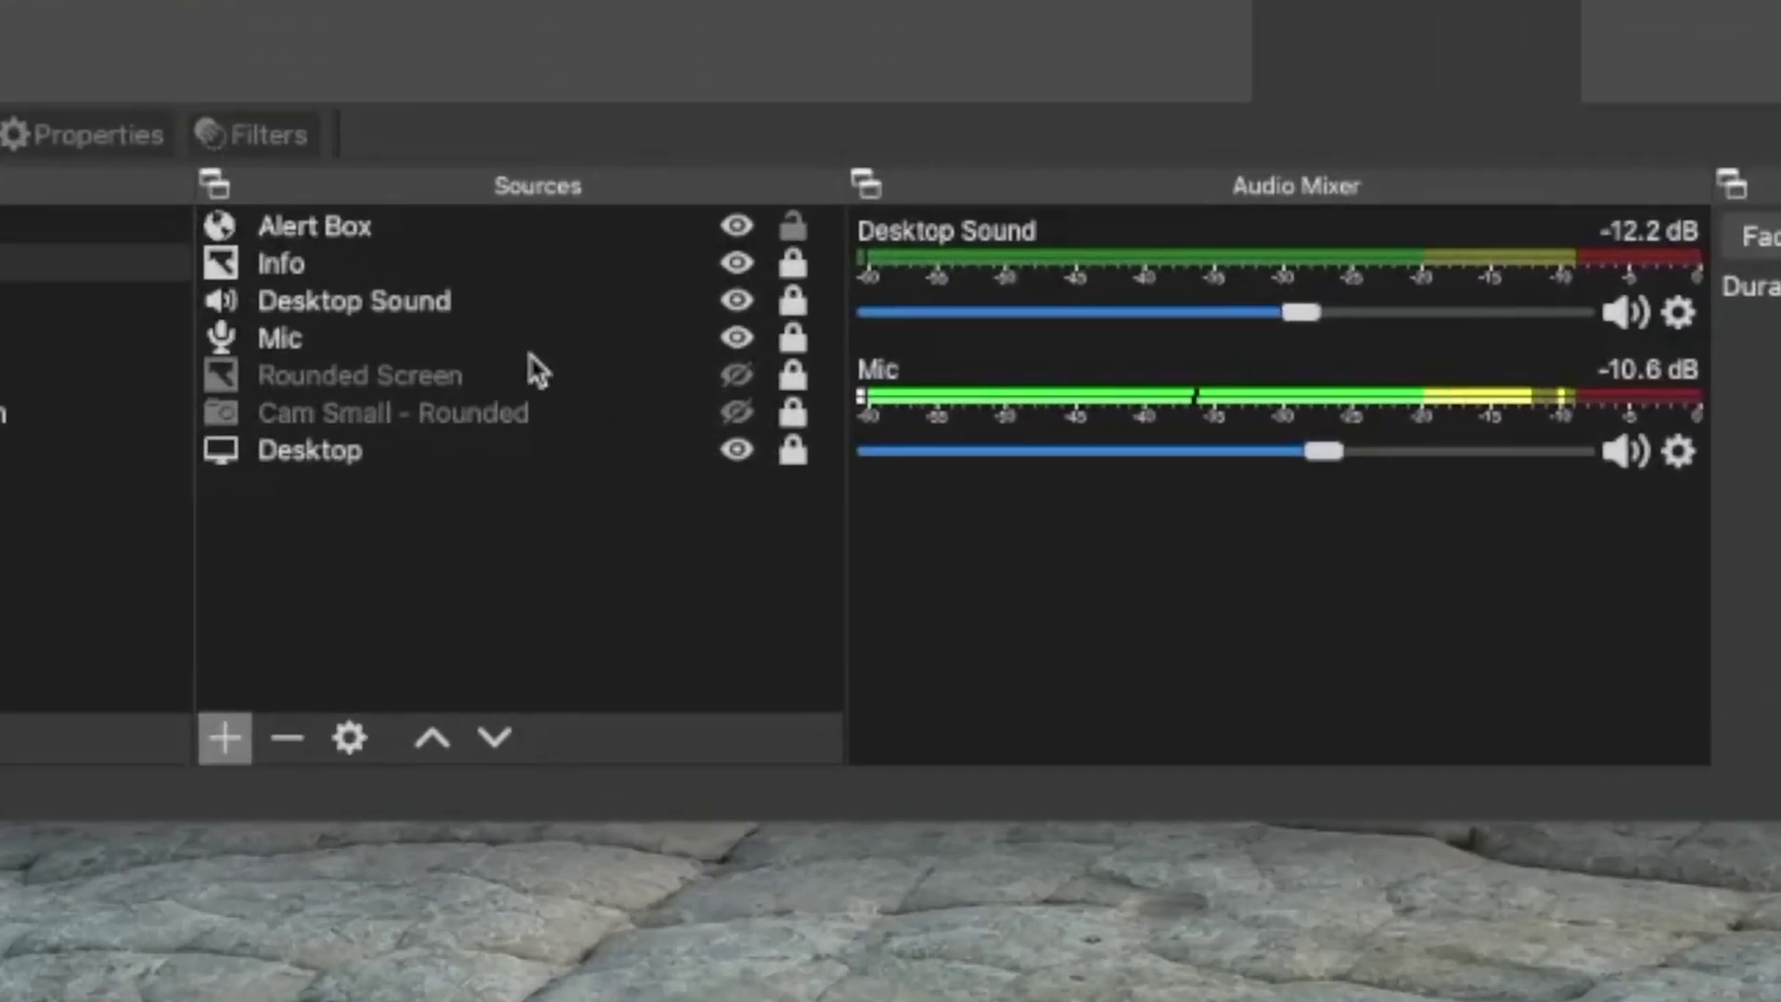
pyautogui.click(414, 302)
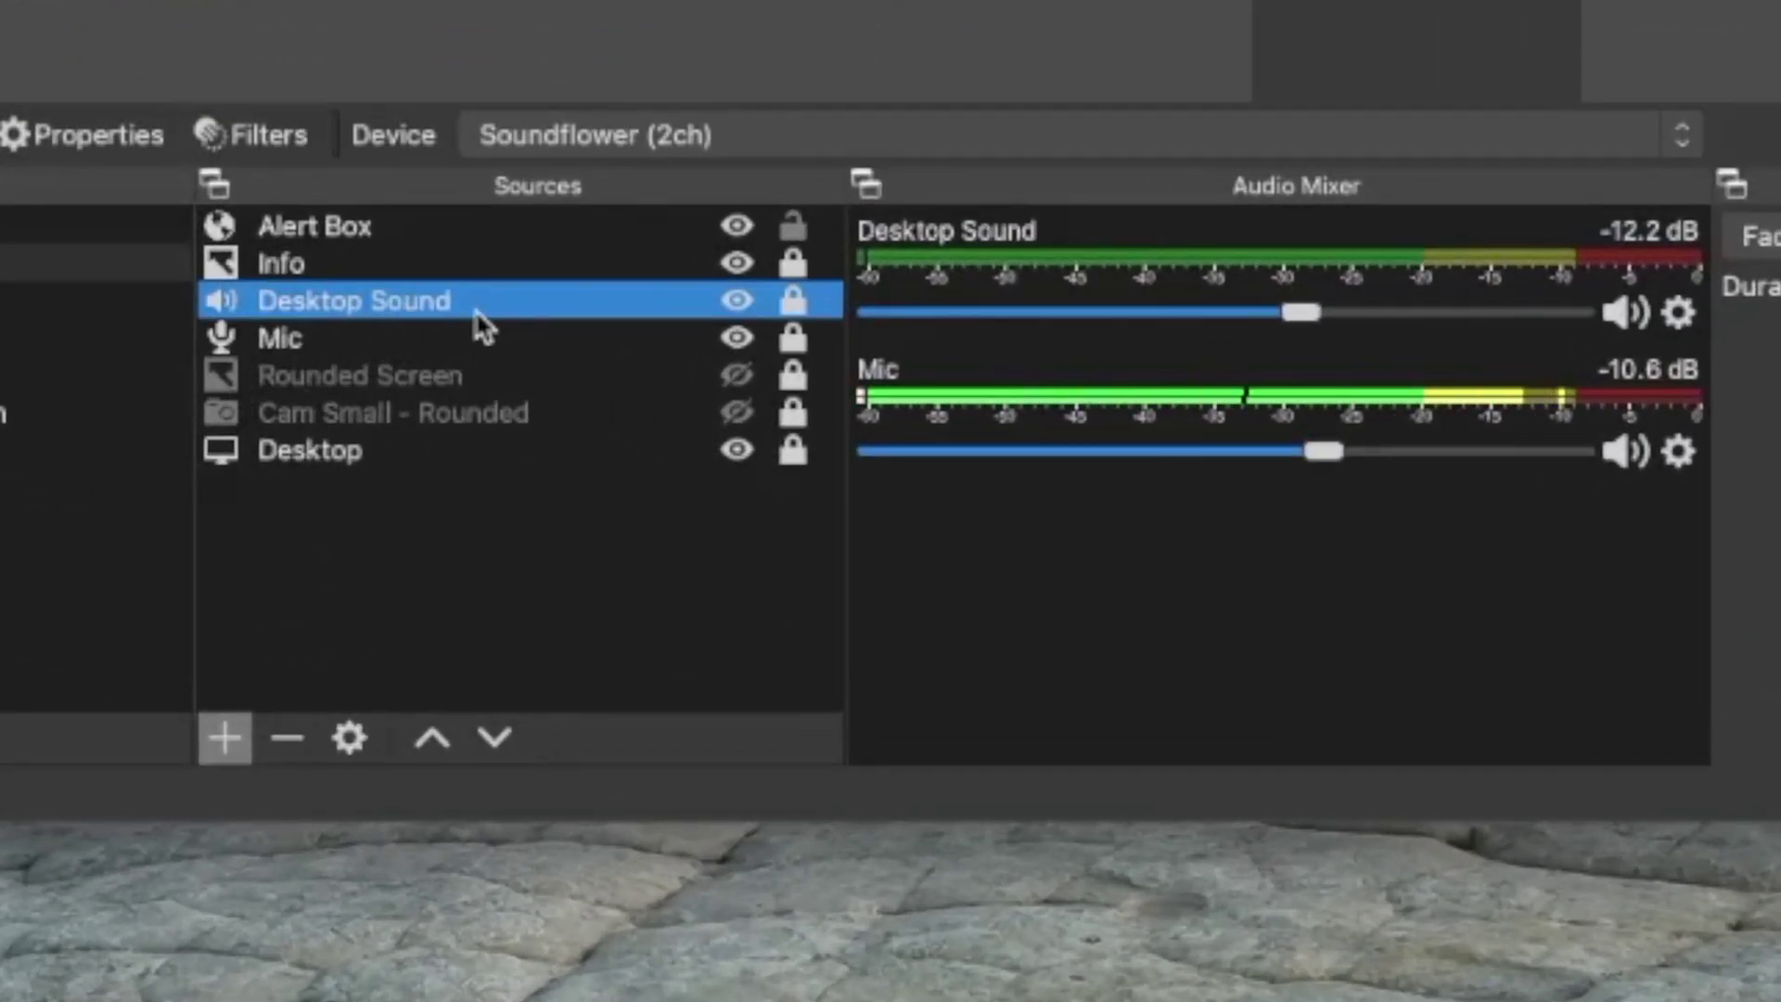
pyautogui.click(341, 339)
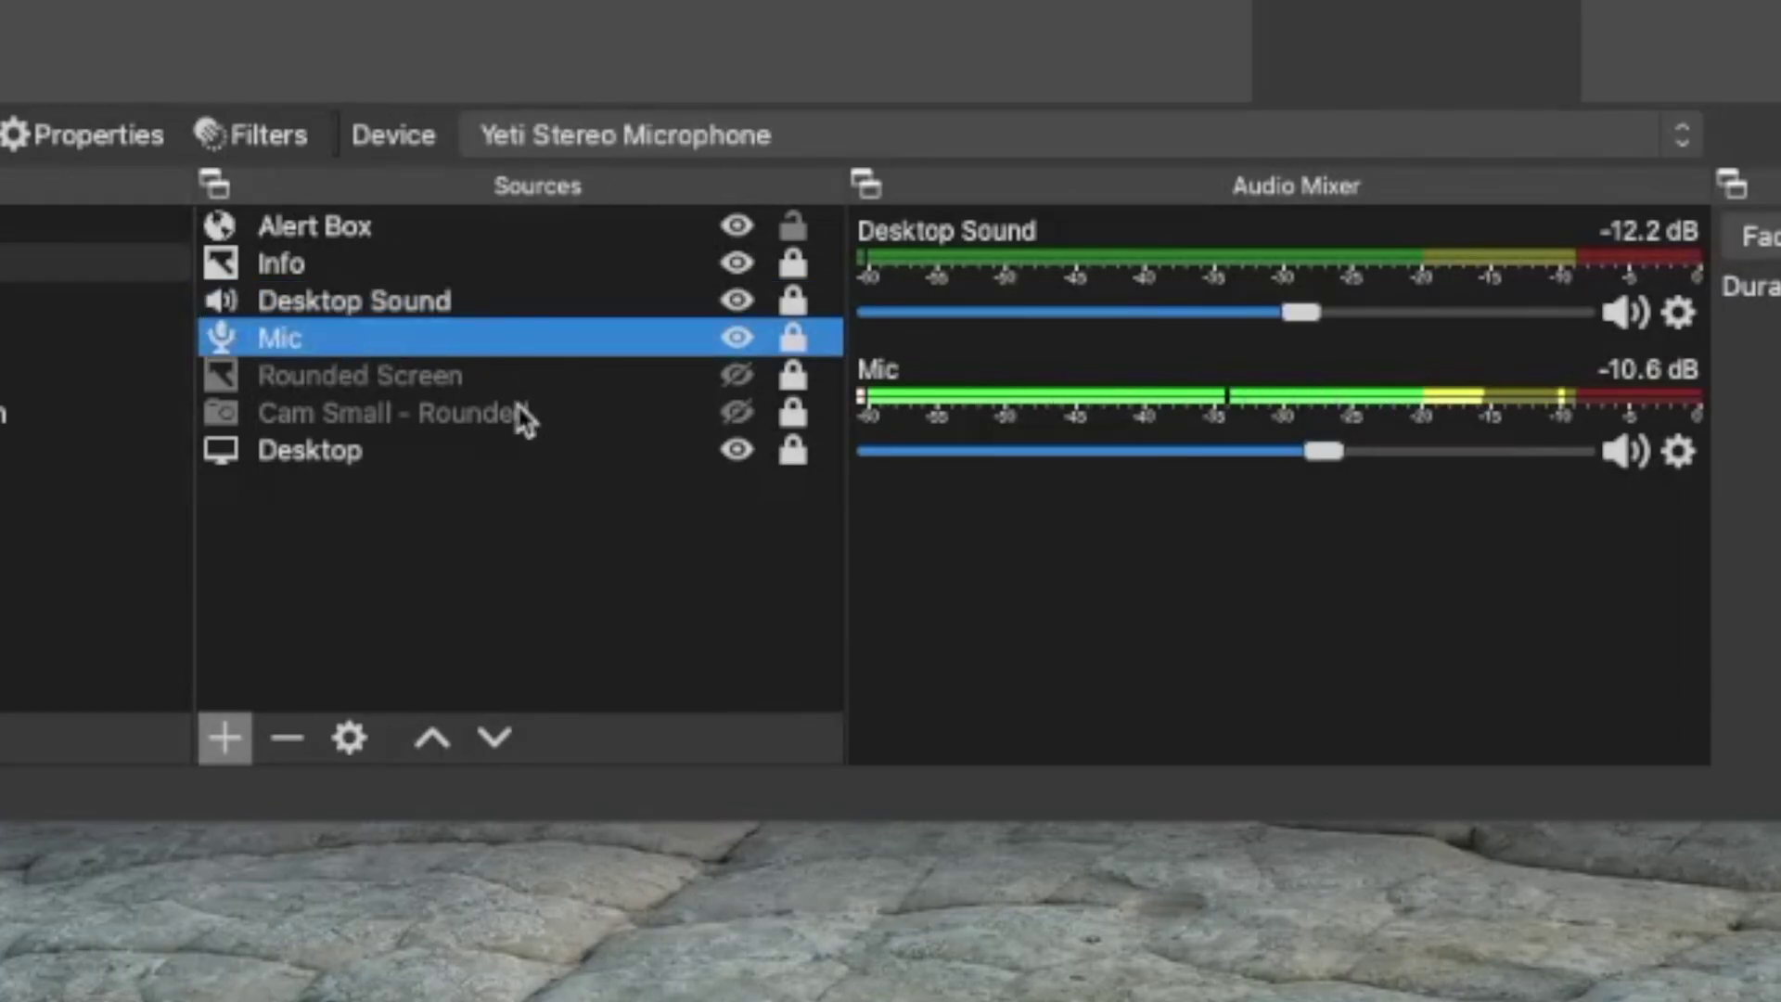
pyautogui.click(369, 304)
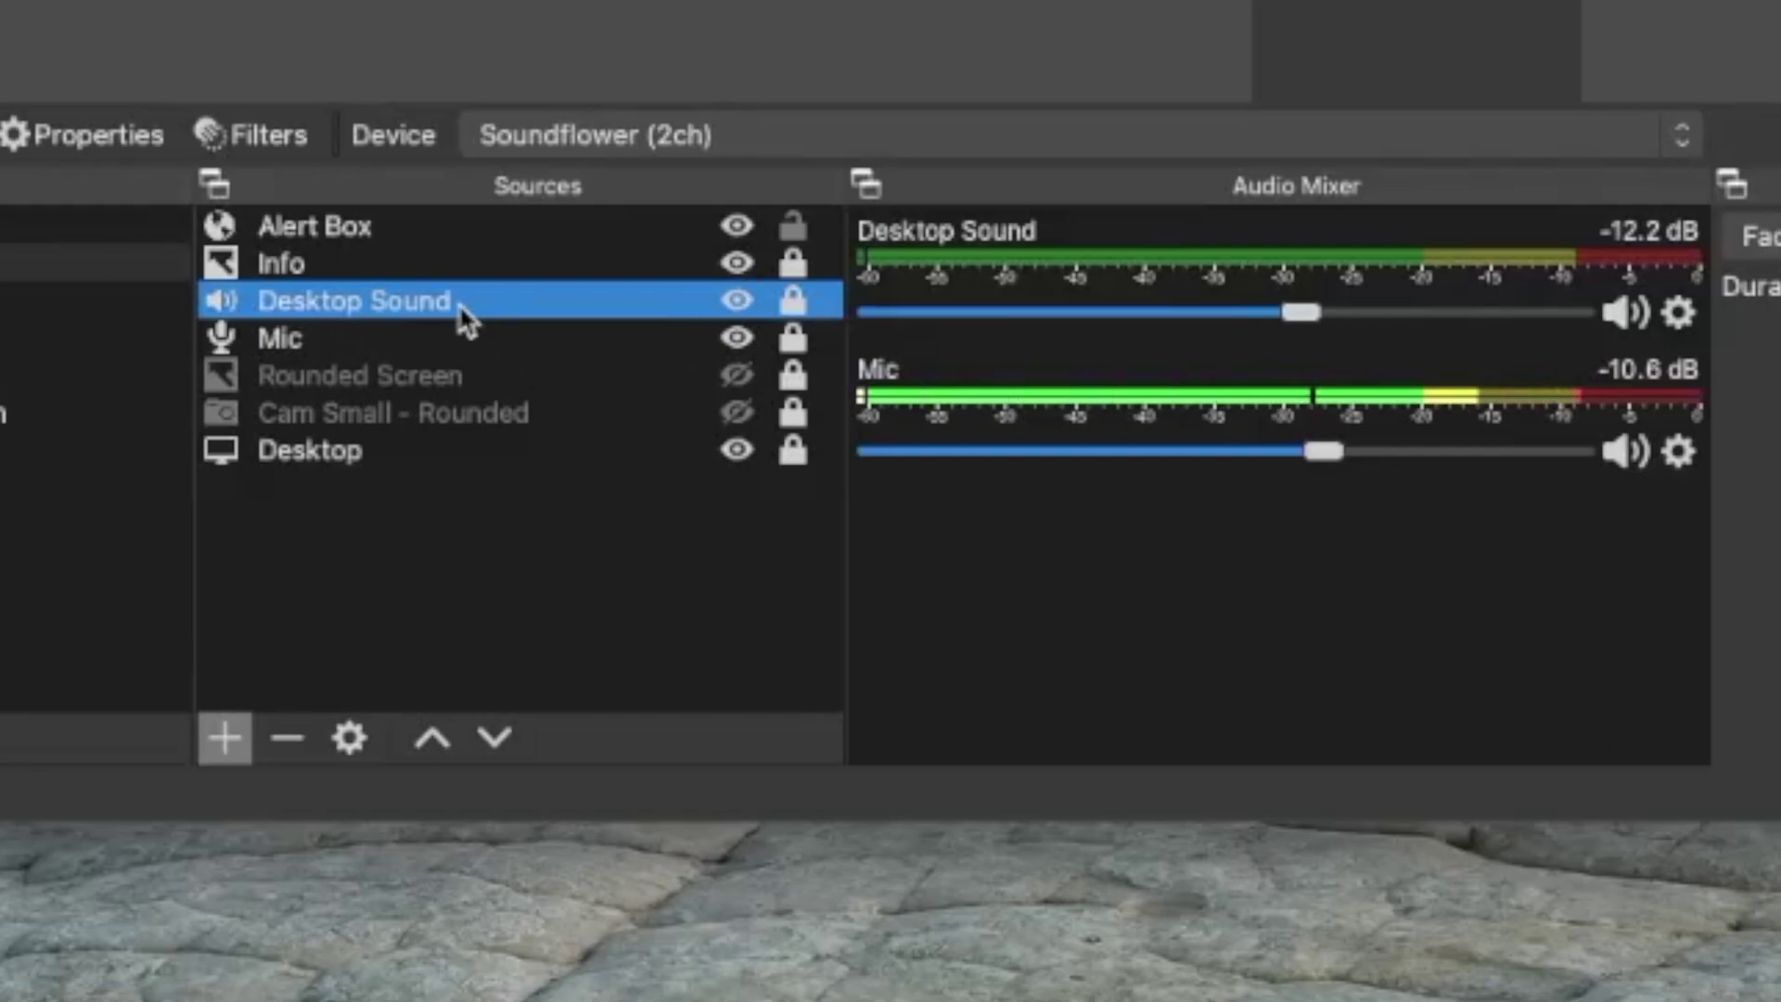
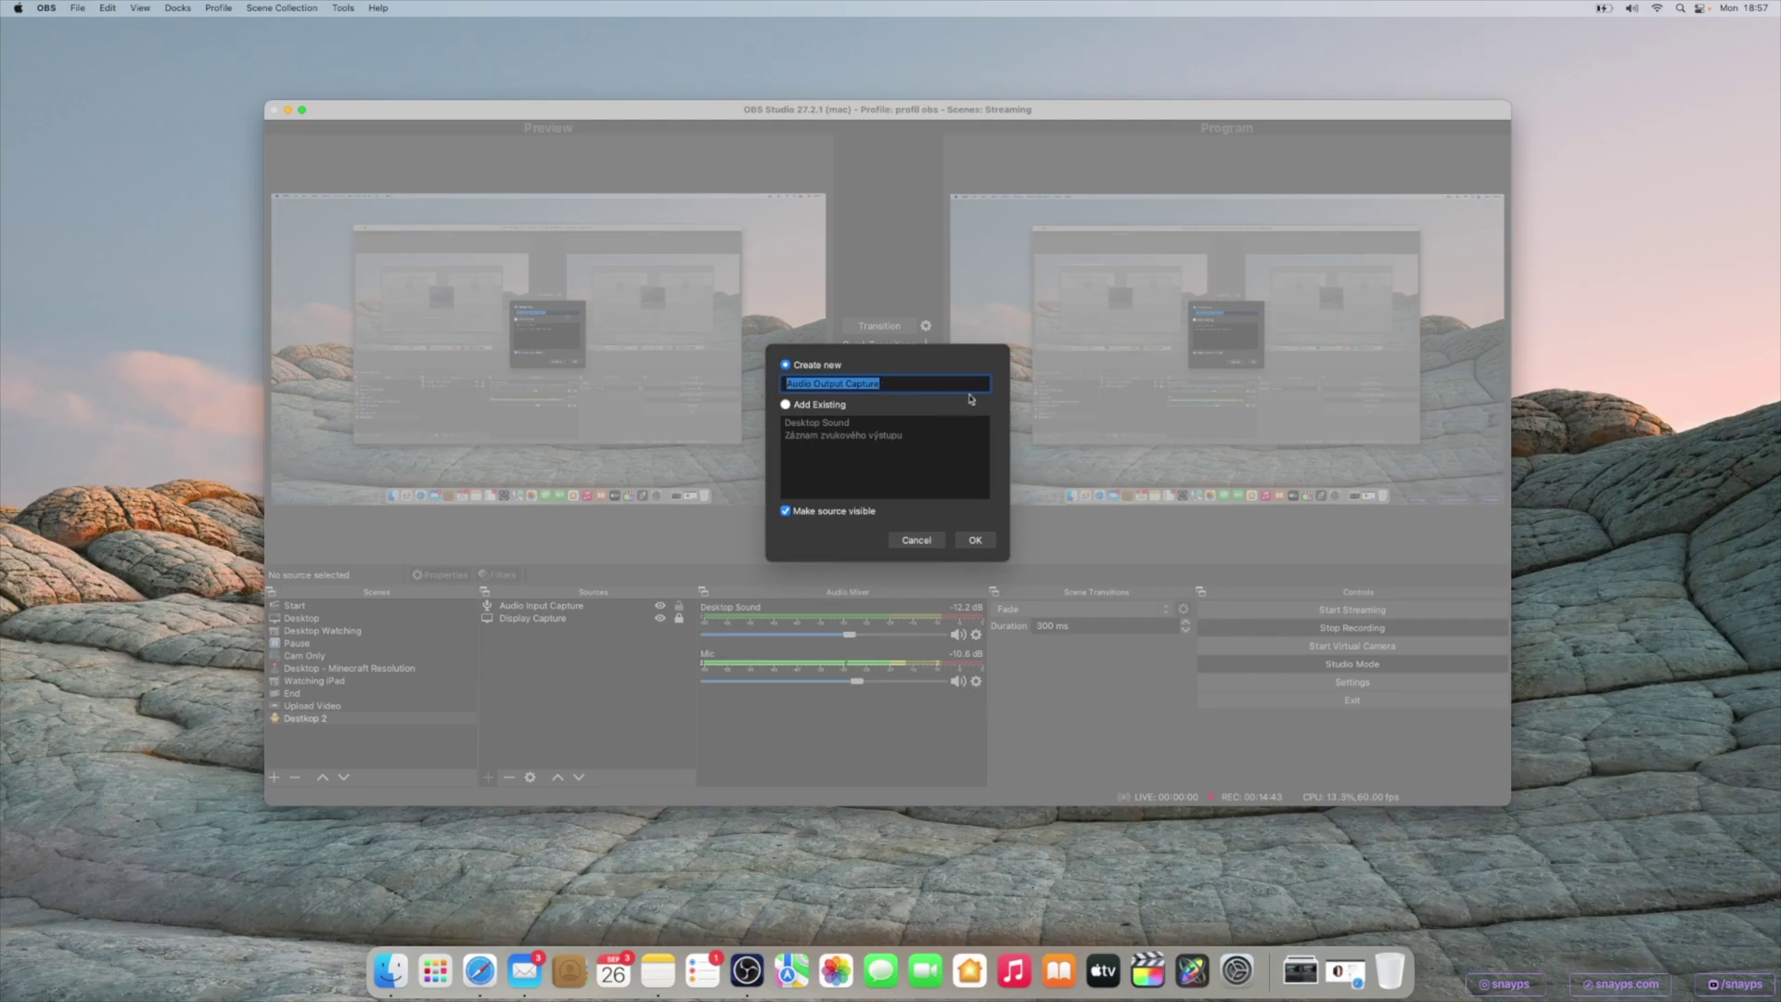
# Step: Add a new Audio Output Capture source to the Destkop 2 scene with Soundflower (2ch) as its device
pyautogui.click(1631, 9)
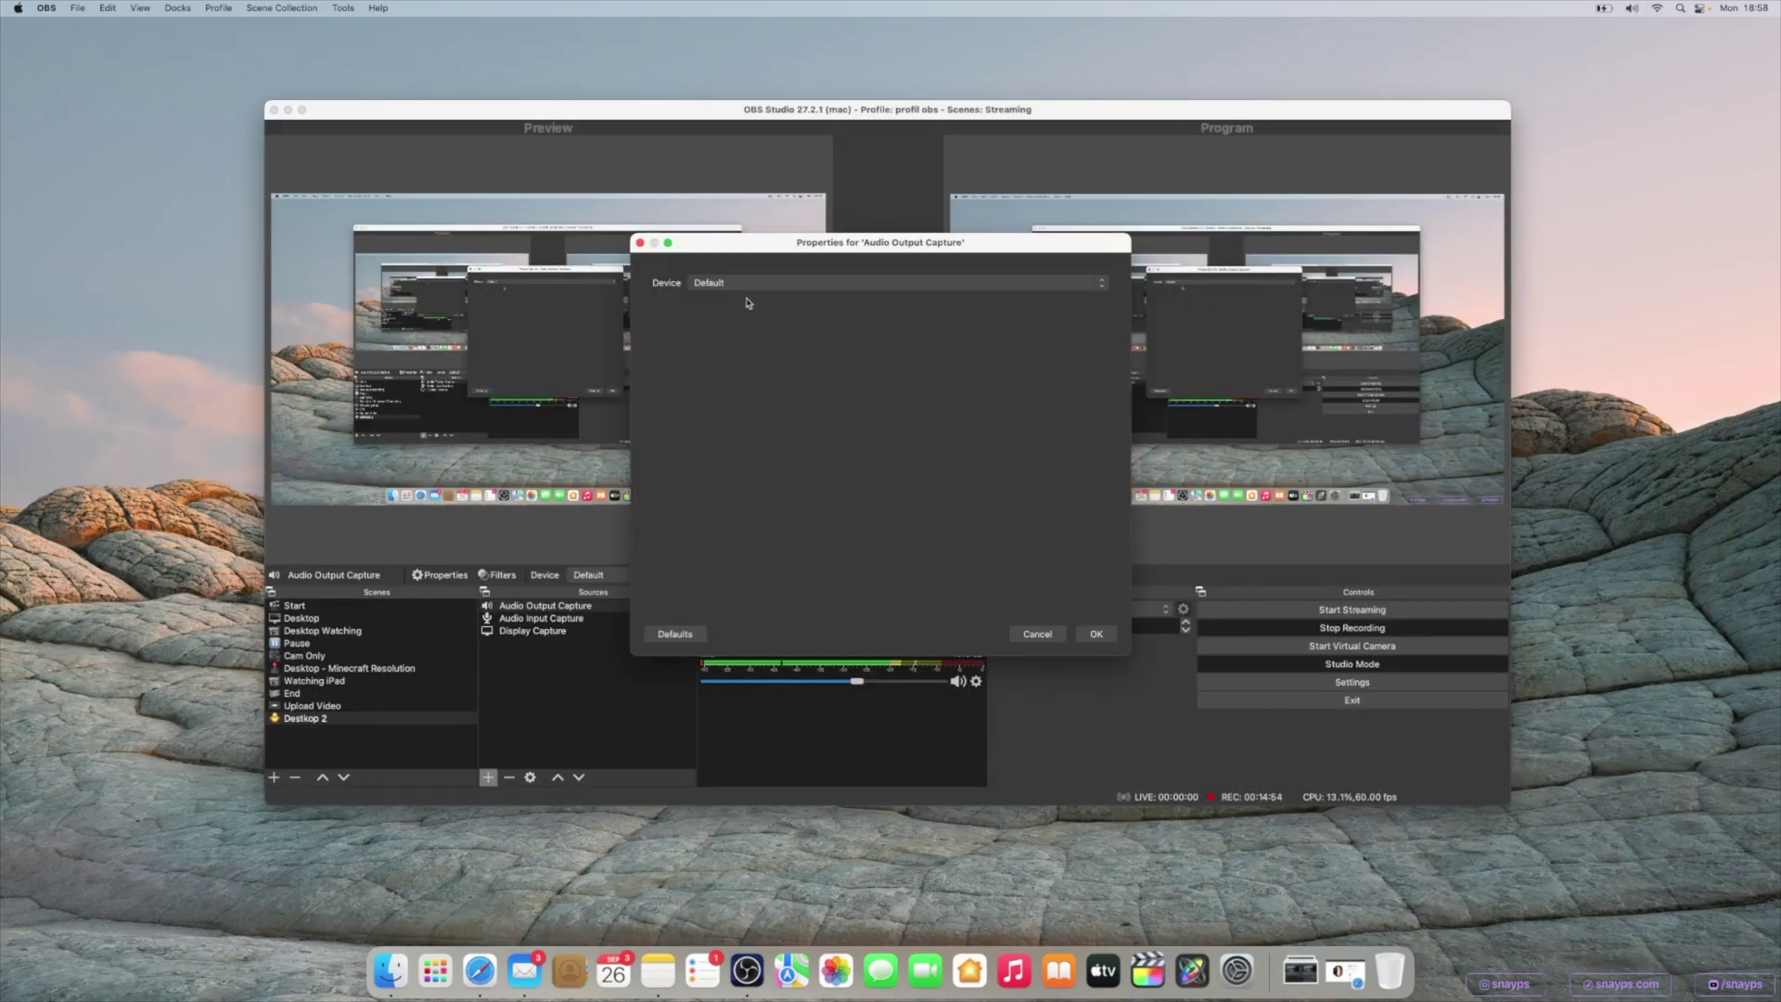
pyautogui.click(735, 283)
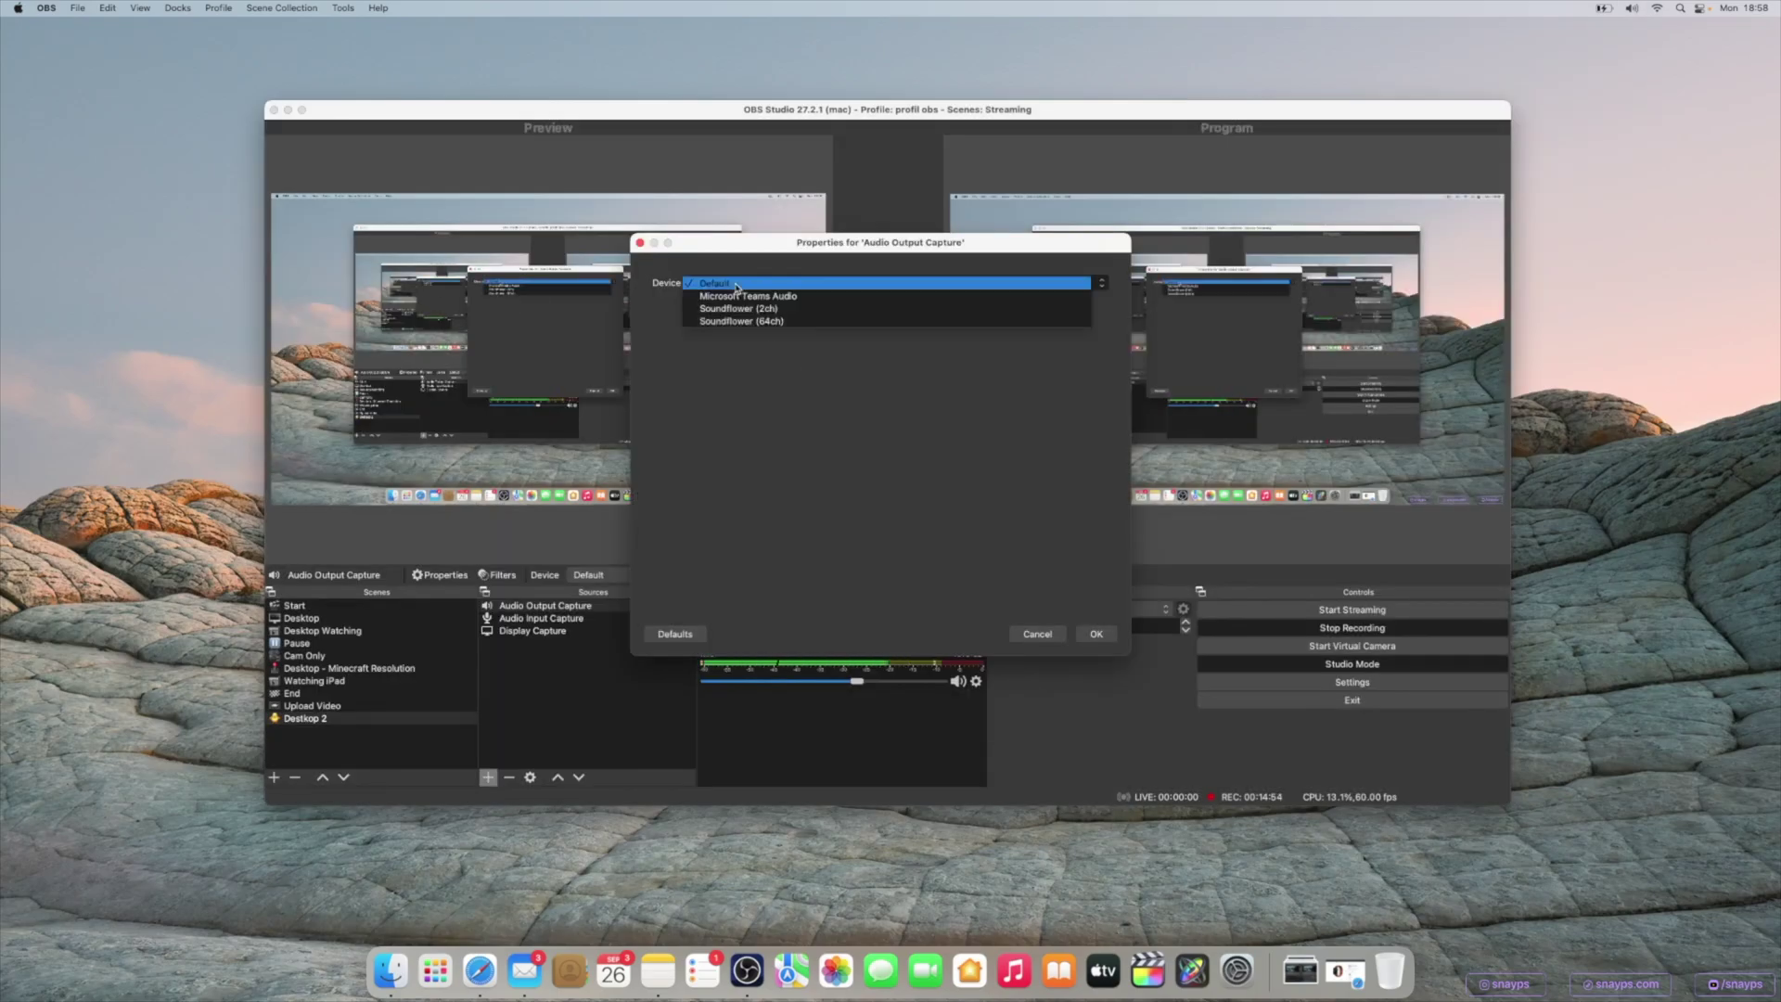
pyautogui.click(794, 309)
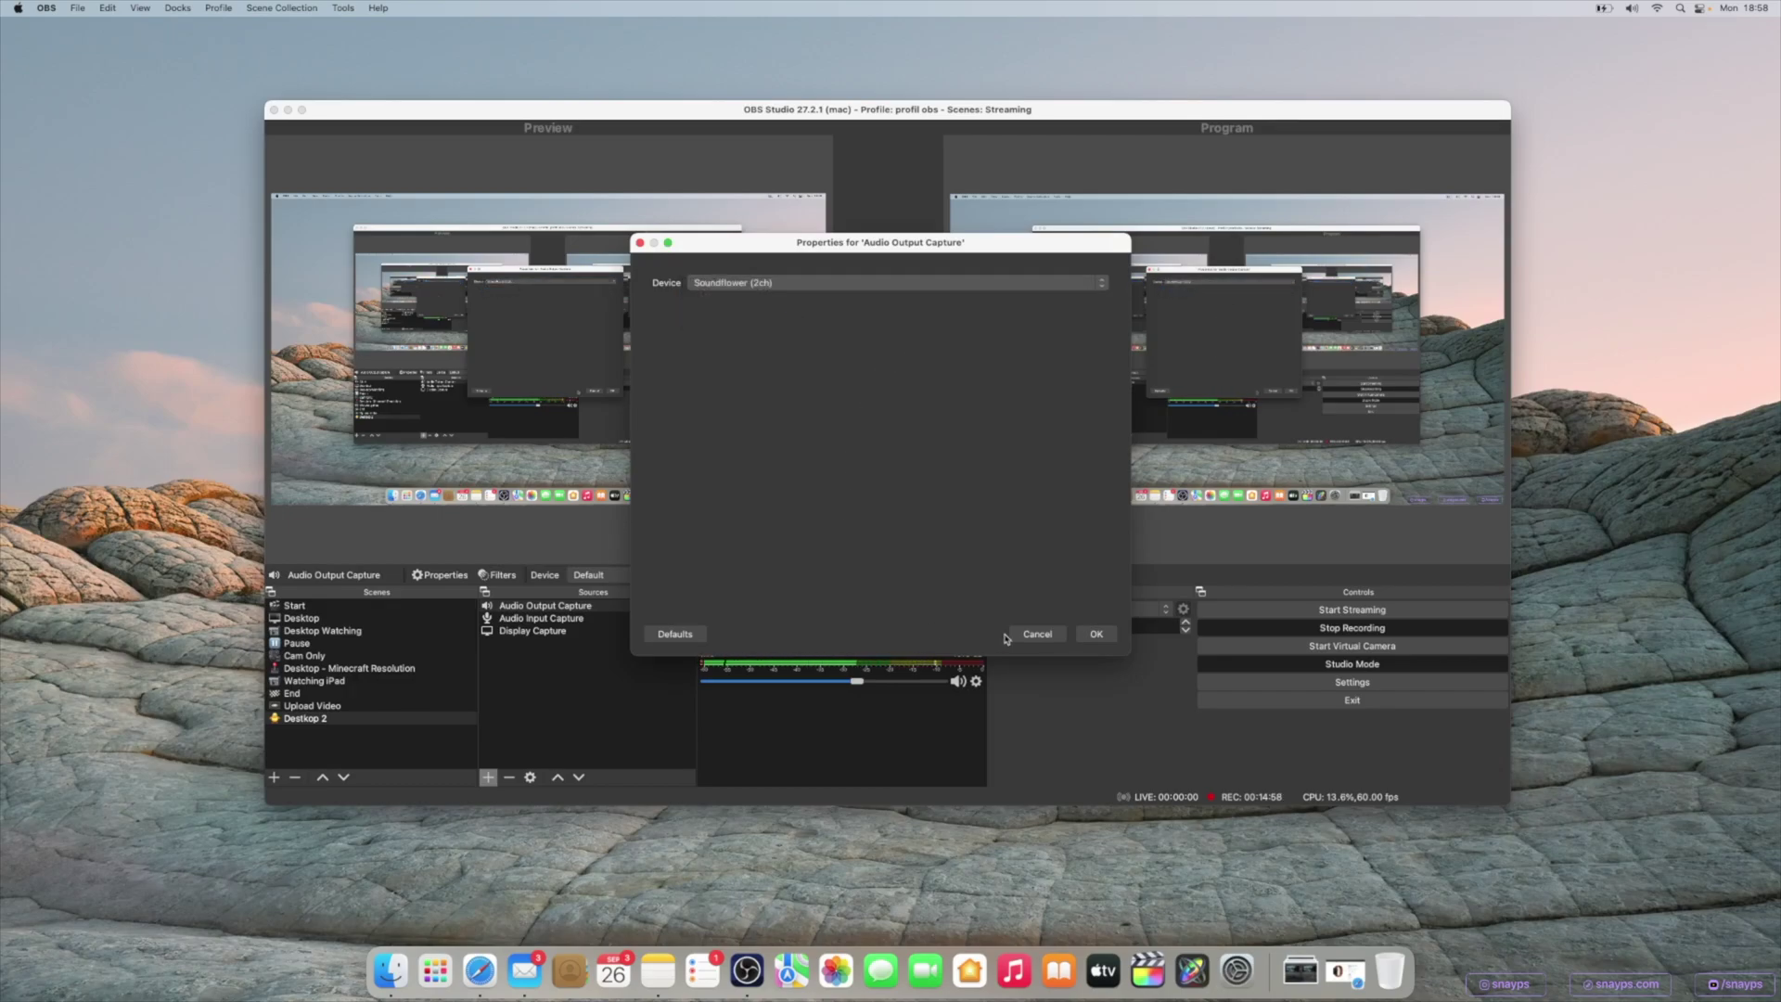
pyautogui.click(1096, 634)
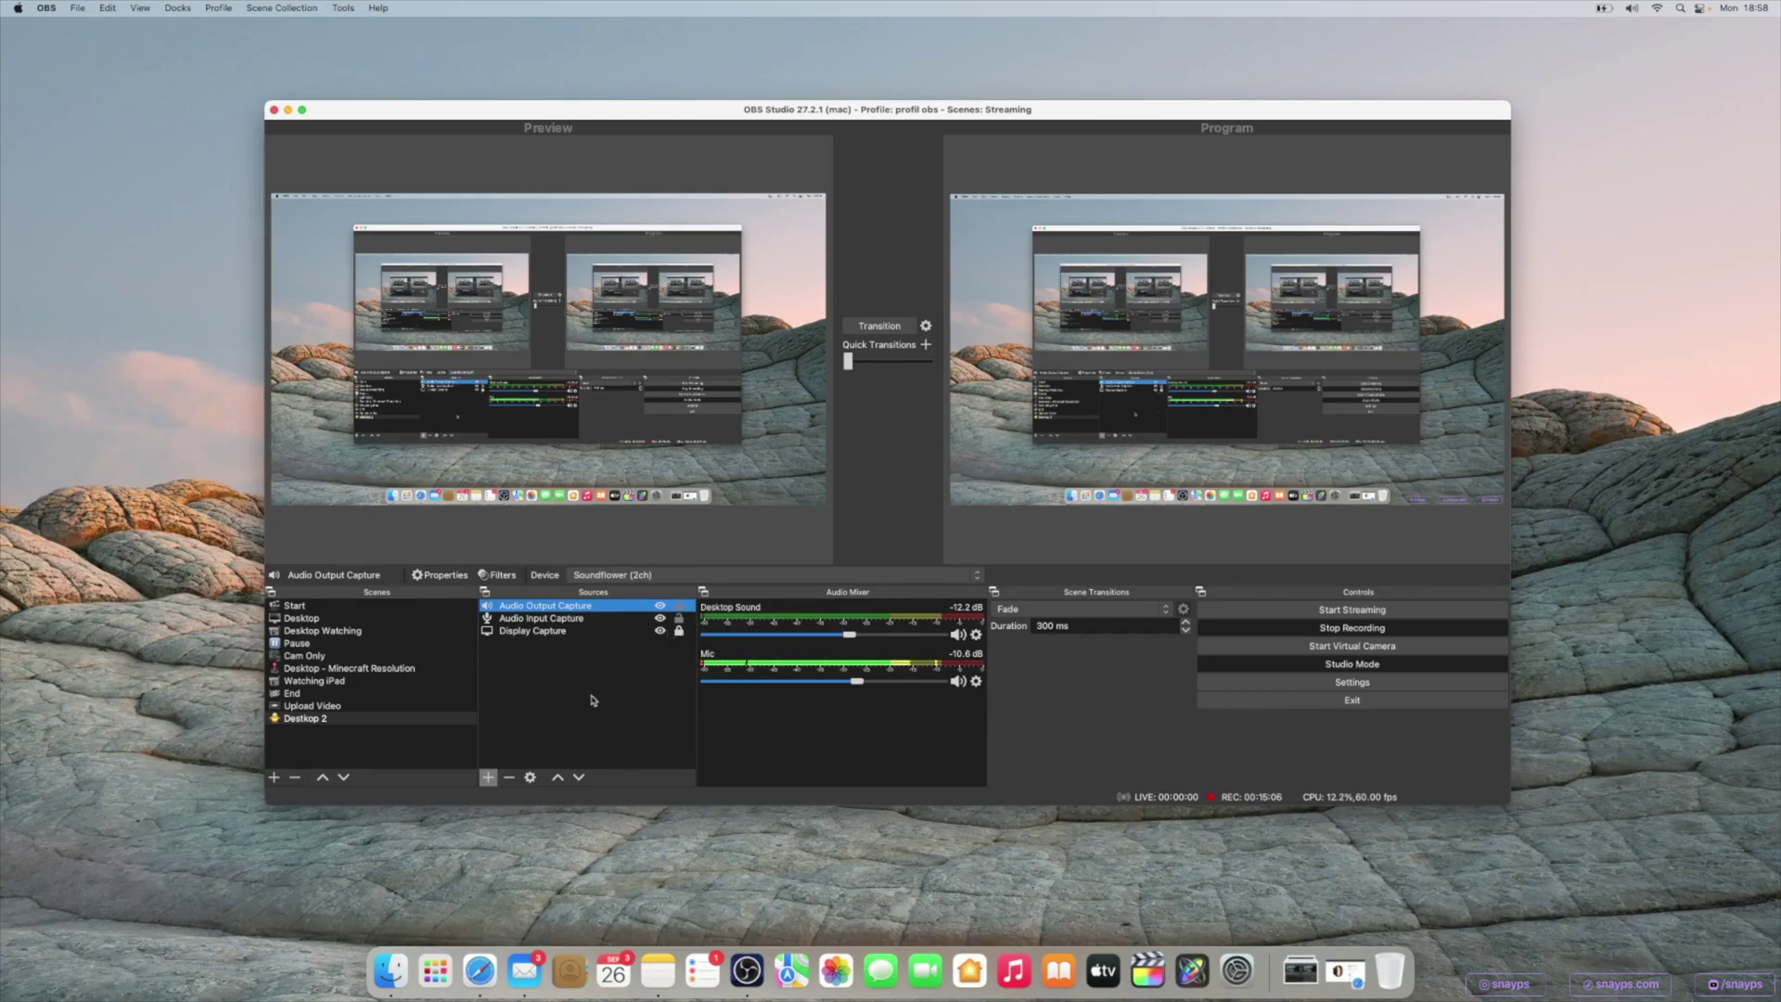
pyautogui.click(581, 660)
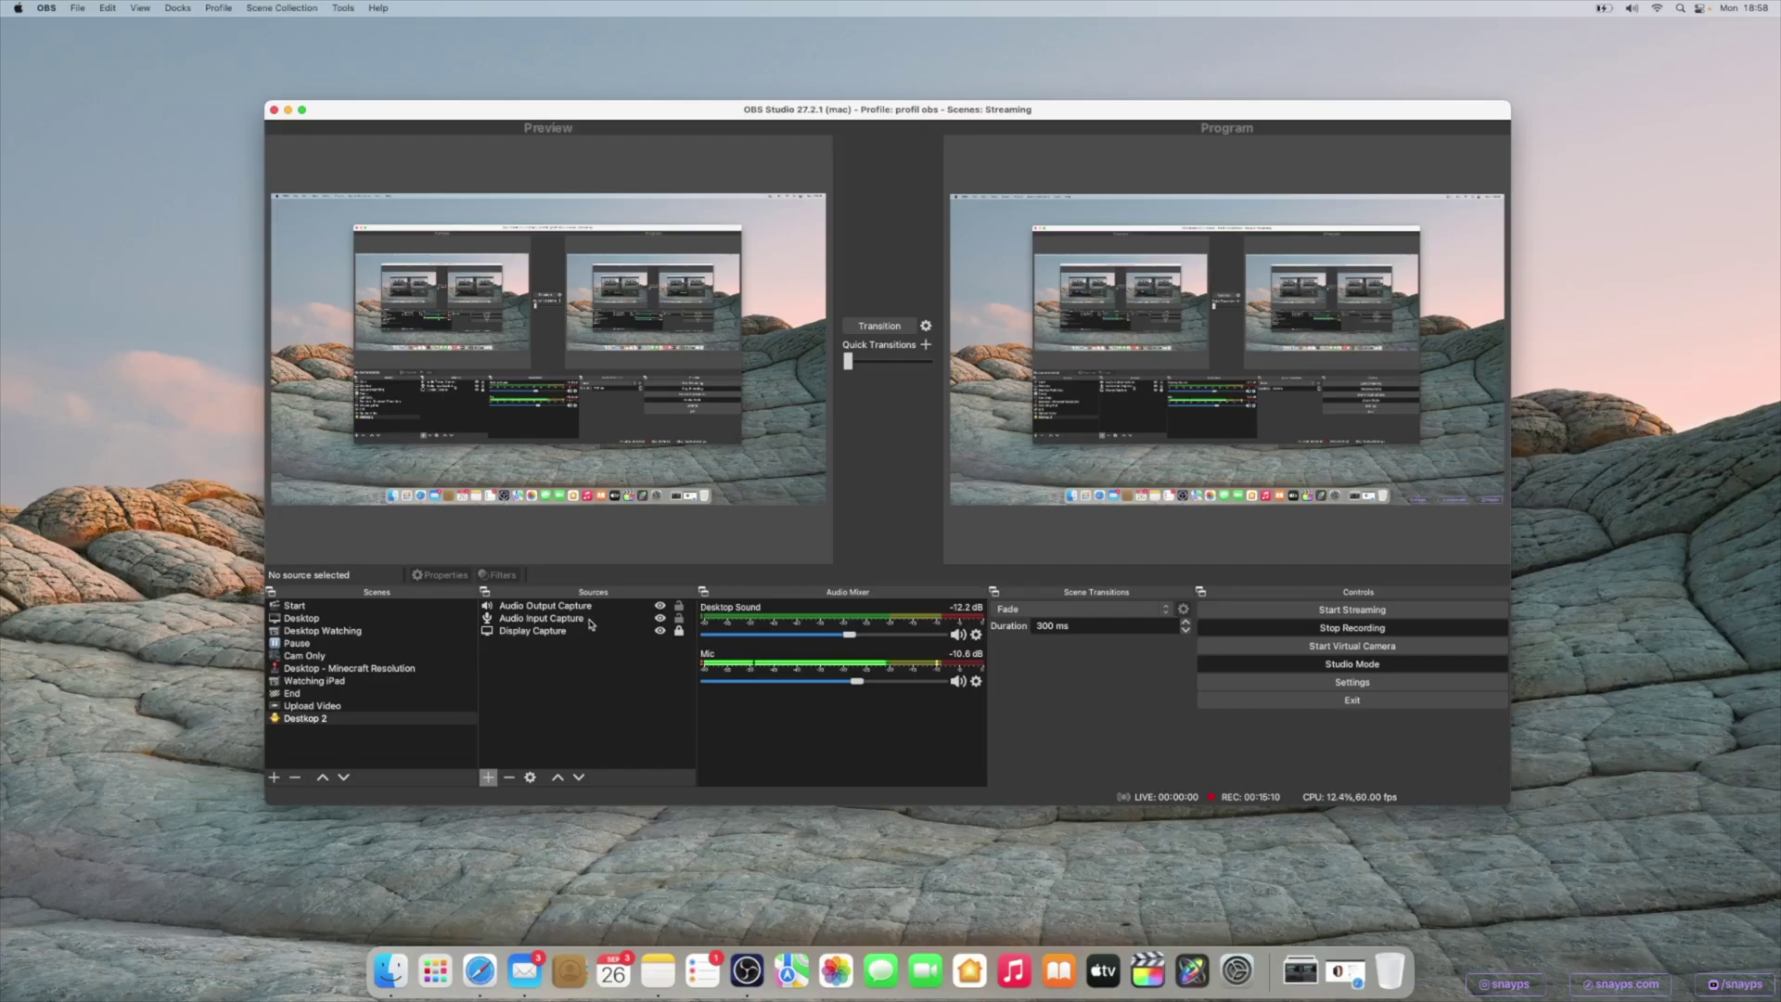
# Step: Open Audio MIDI Setup from the Mac's utilities and view the devices included in Streaming Sound
pyautogui.click(1633, 9)
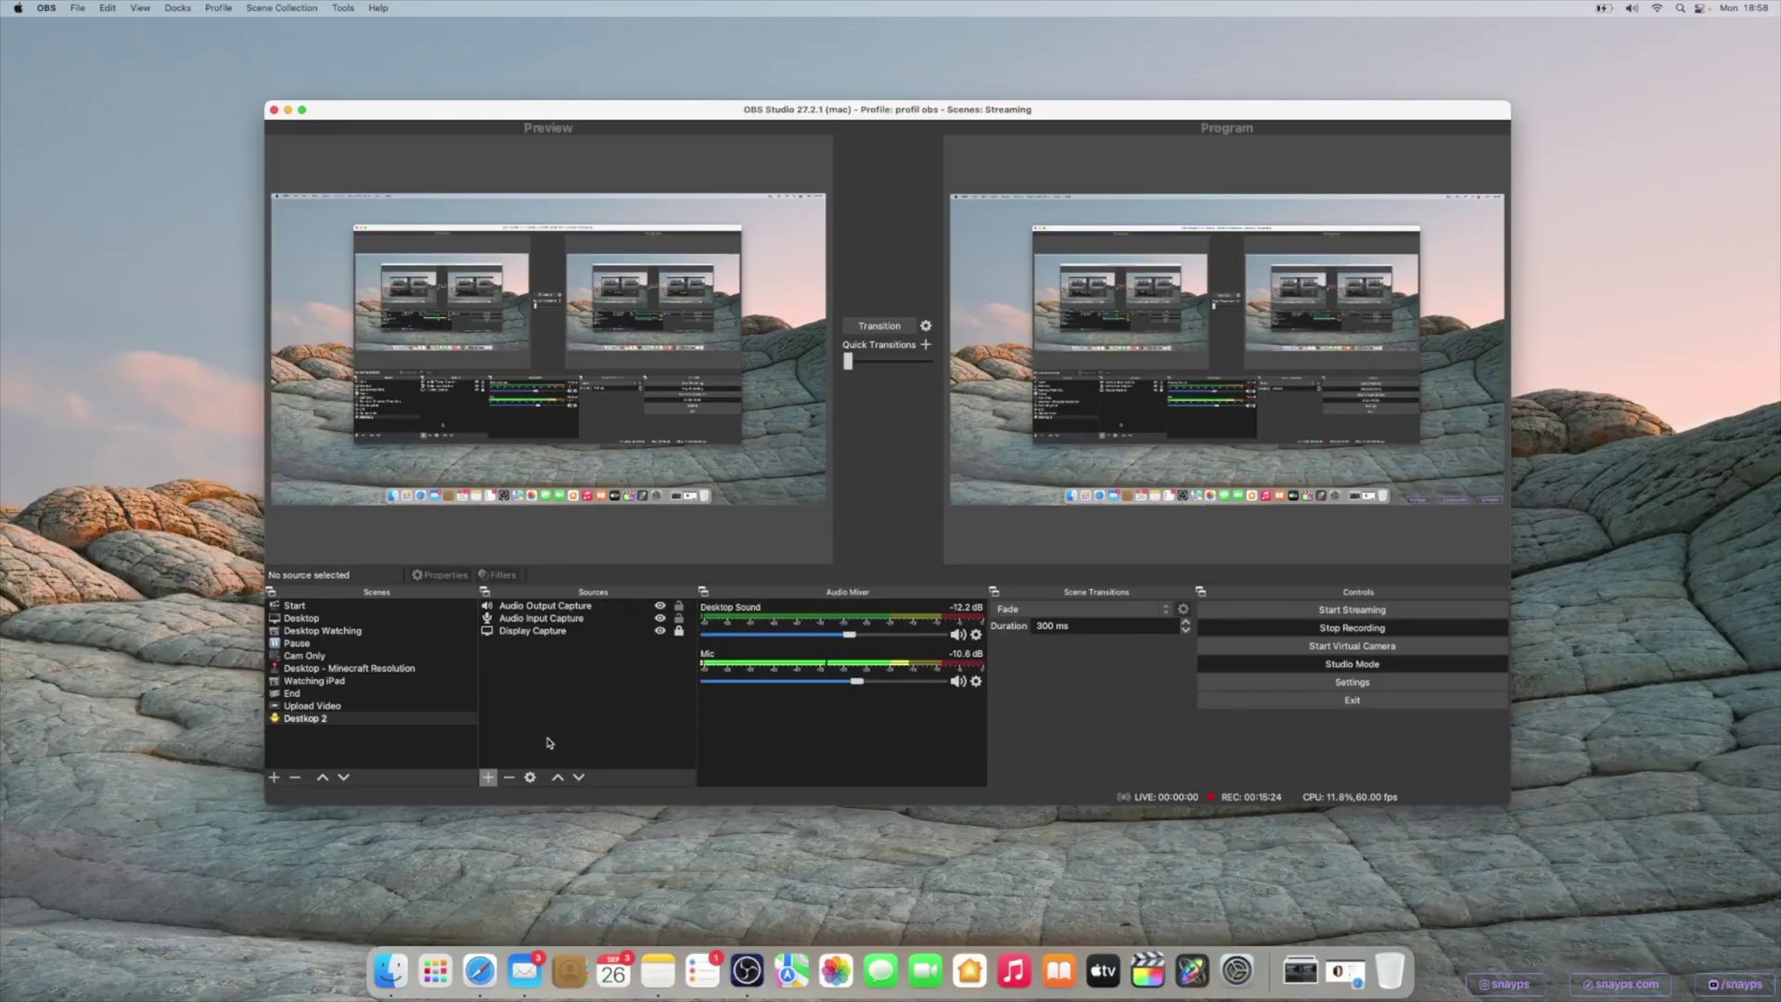
pyautogui.press('super+space')
pyautogui.press('Escape')
pyautogui.press('F4')
pyautogui.click(1059, 626)
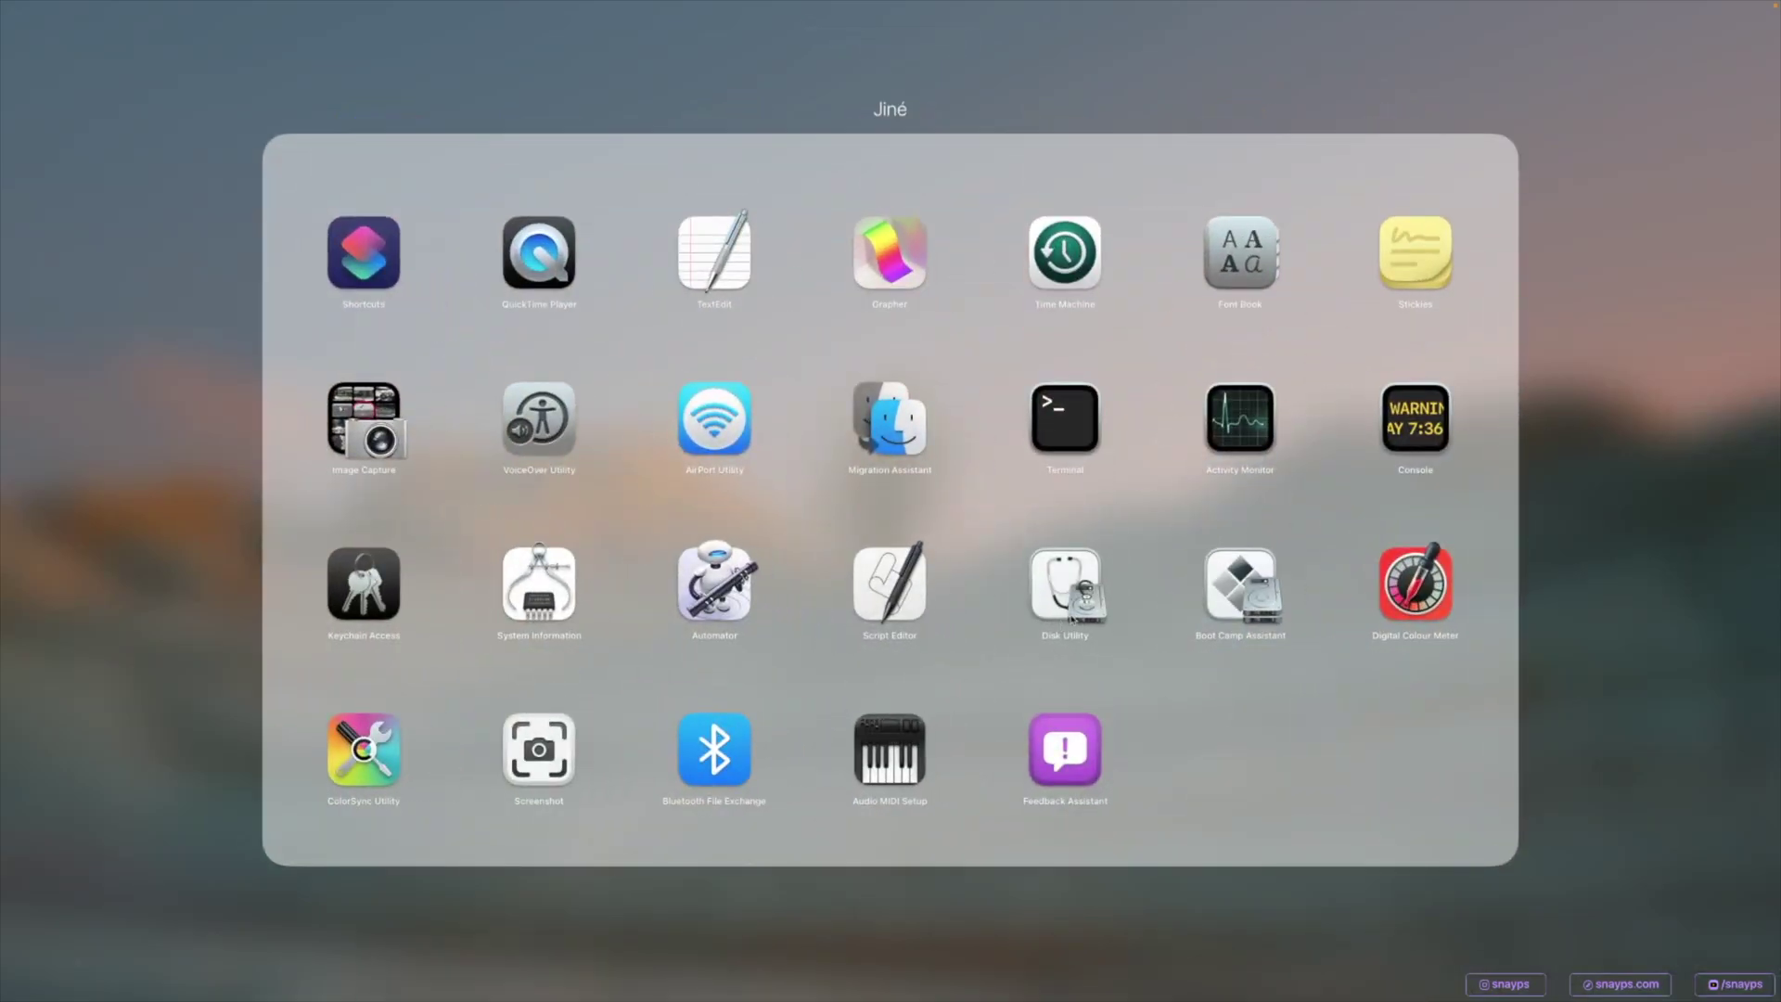
pyautogui.click(900, 761)
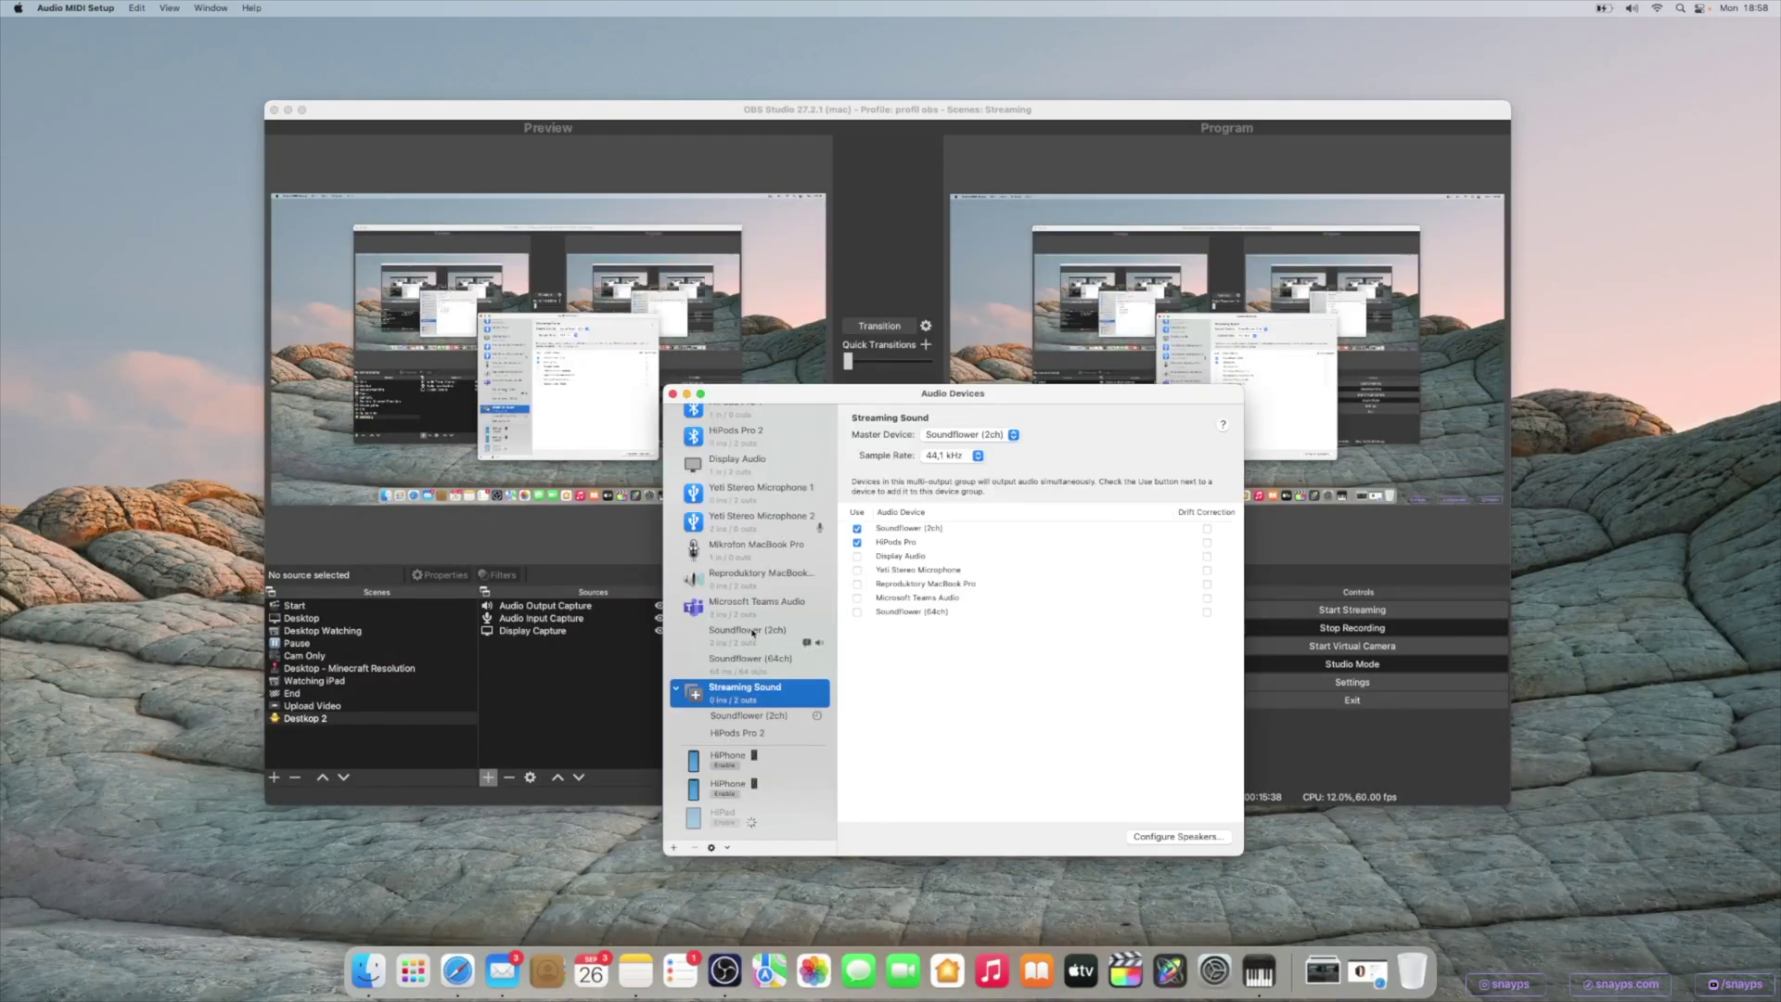
pyautogui.scroll(1, 753, 640)
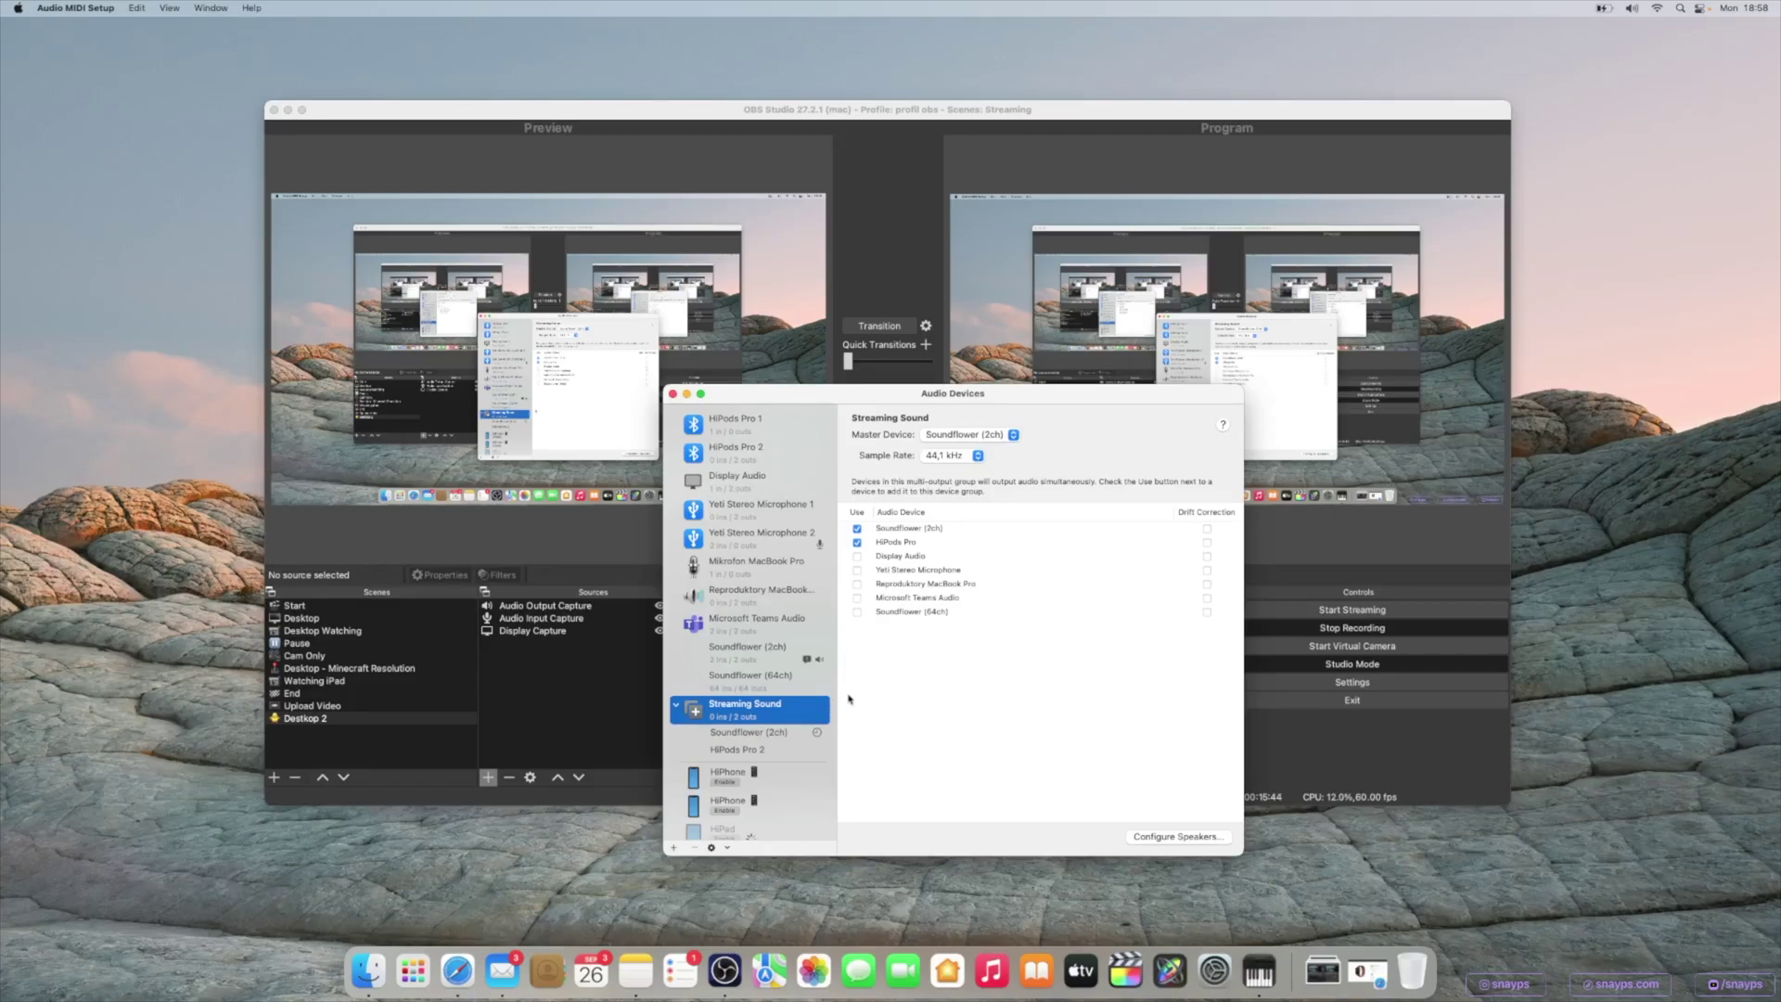
# Step: Create a multi-output device combining Soundflower (2ch) and HiPods Pro, and close the audio devices window
pyautogui.click(697, 854)
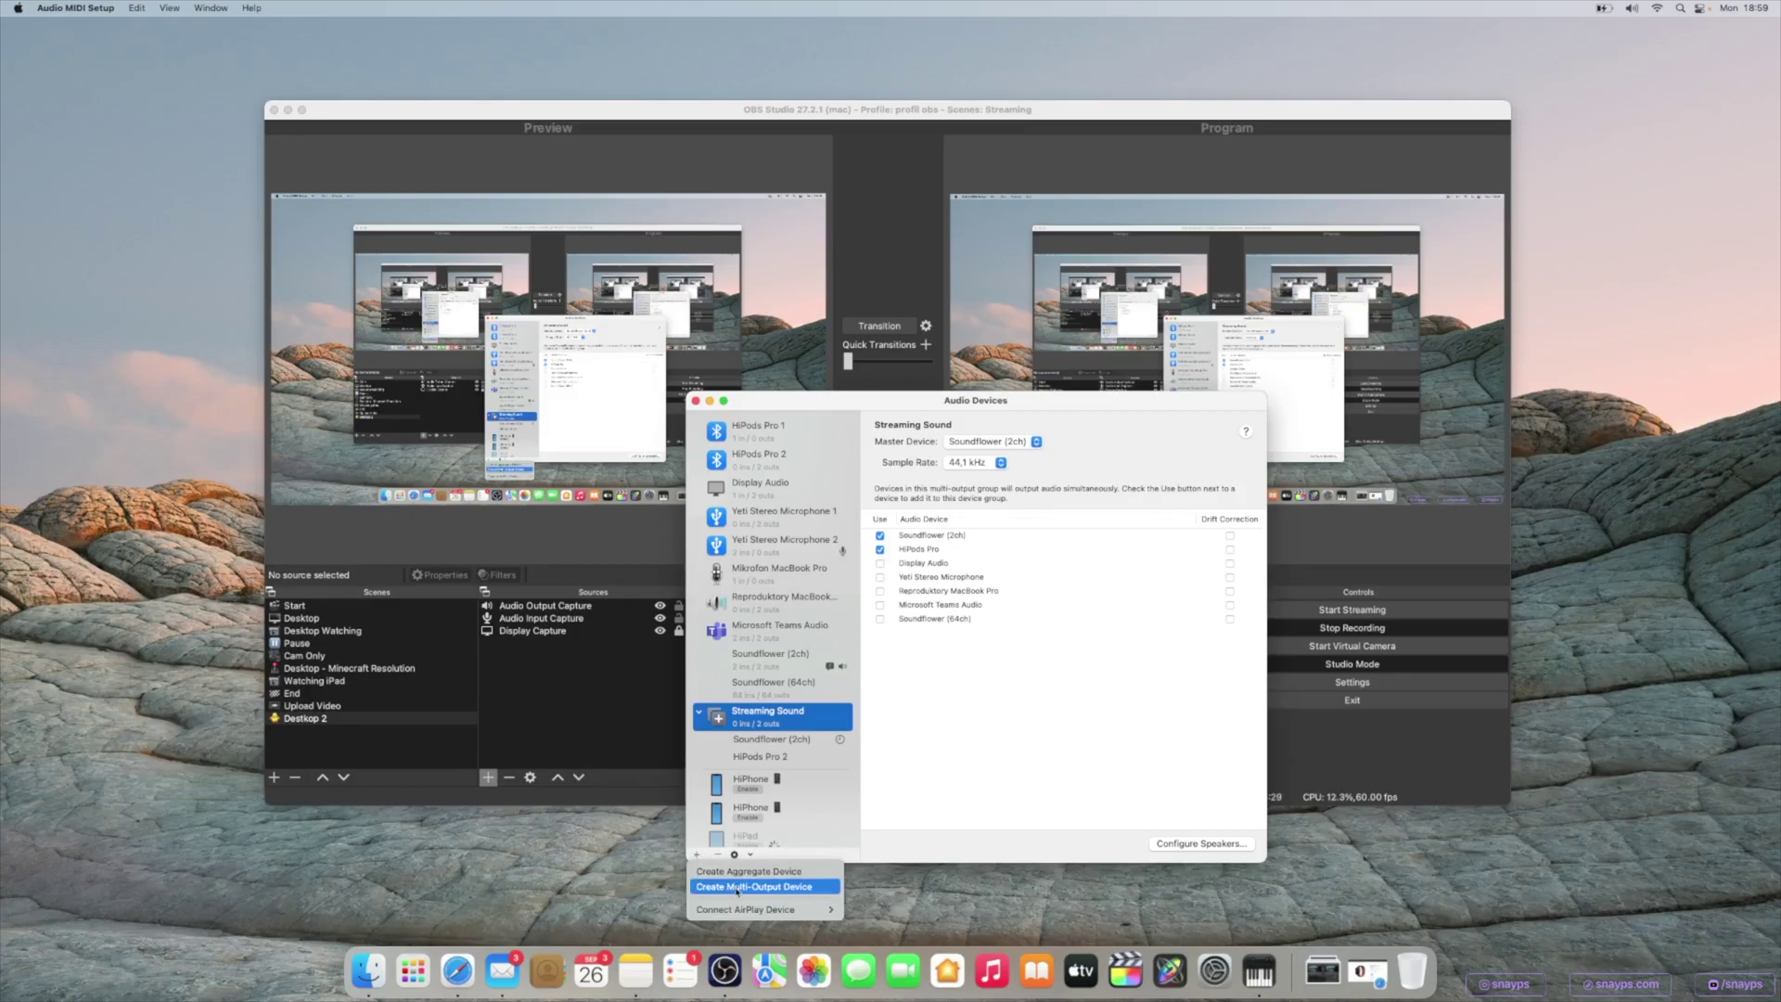
pyautogui.click(729, 887)
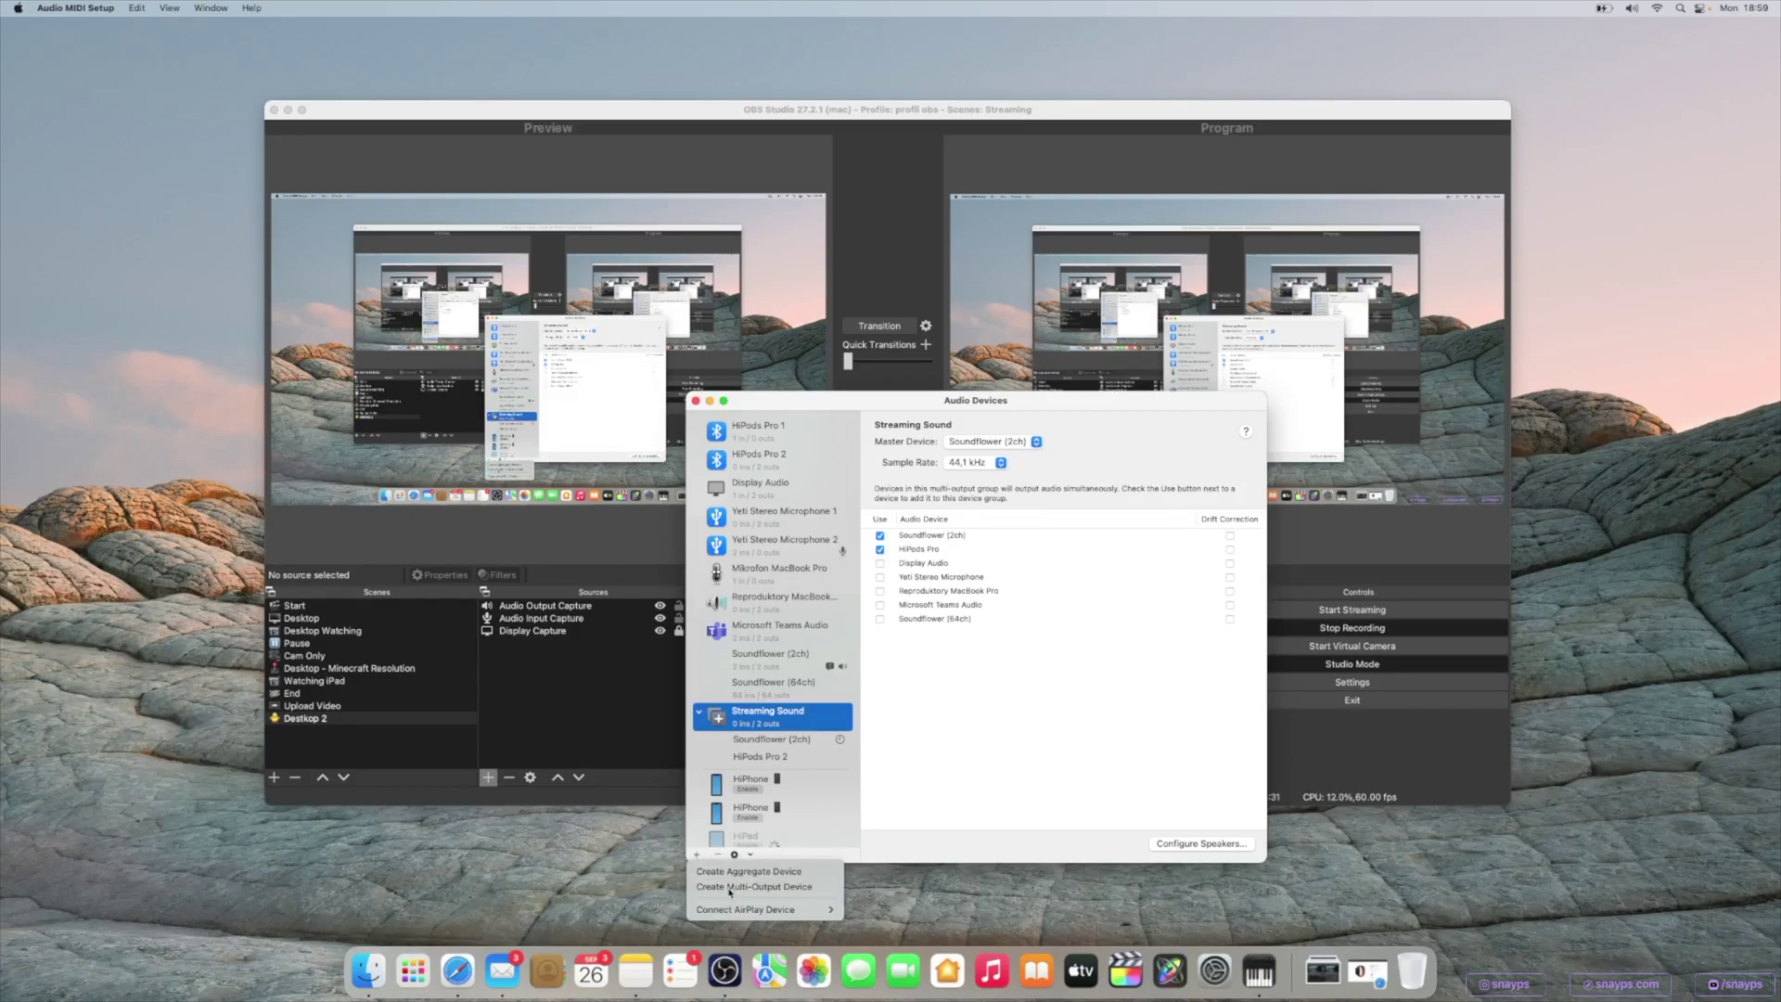
pyautogui.click(880, 550)
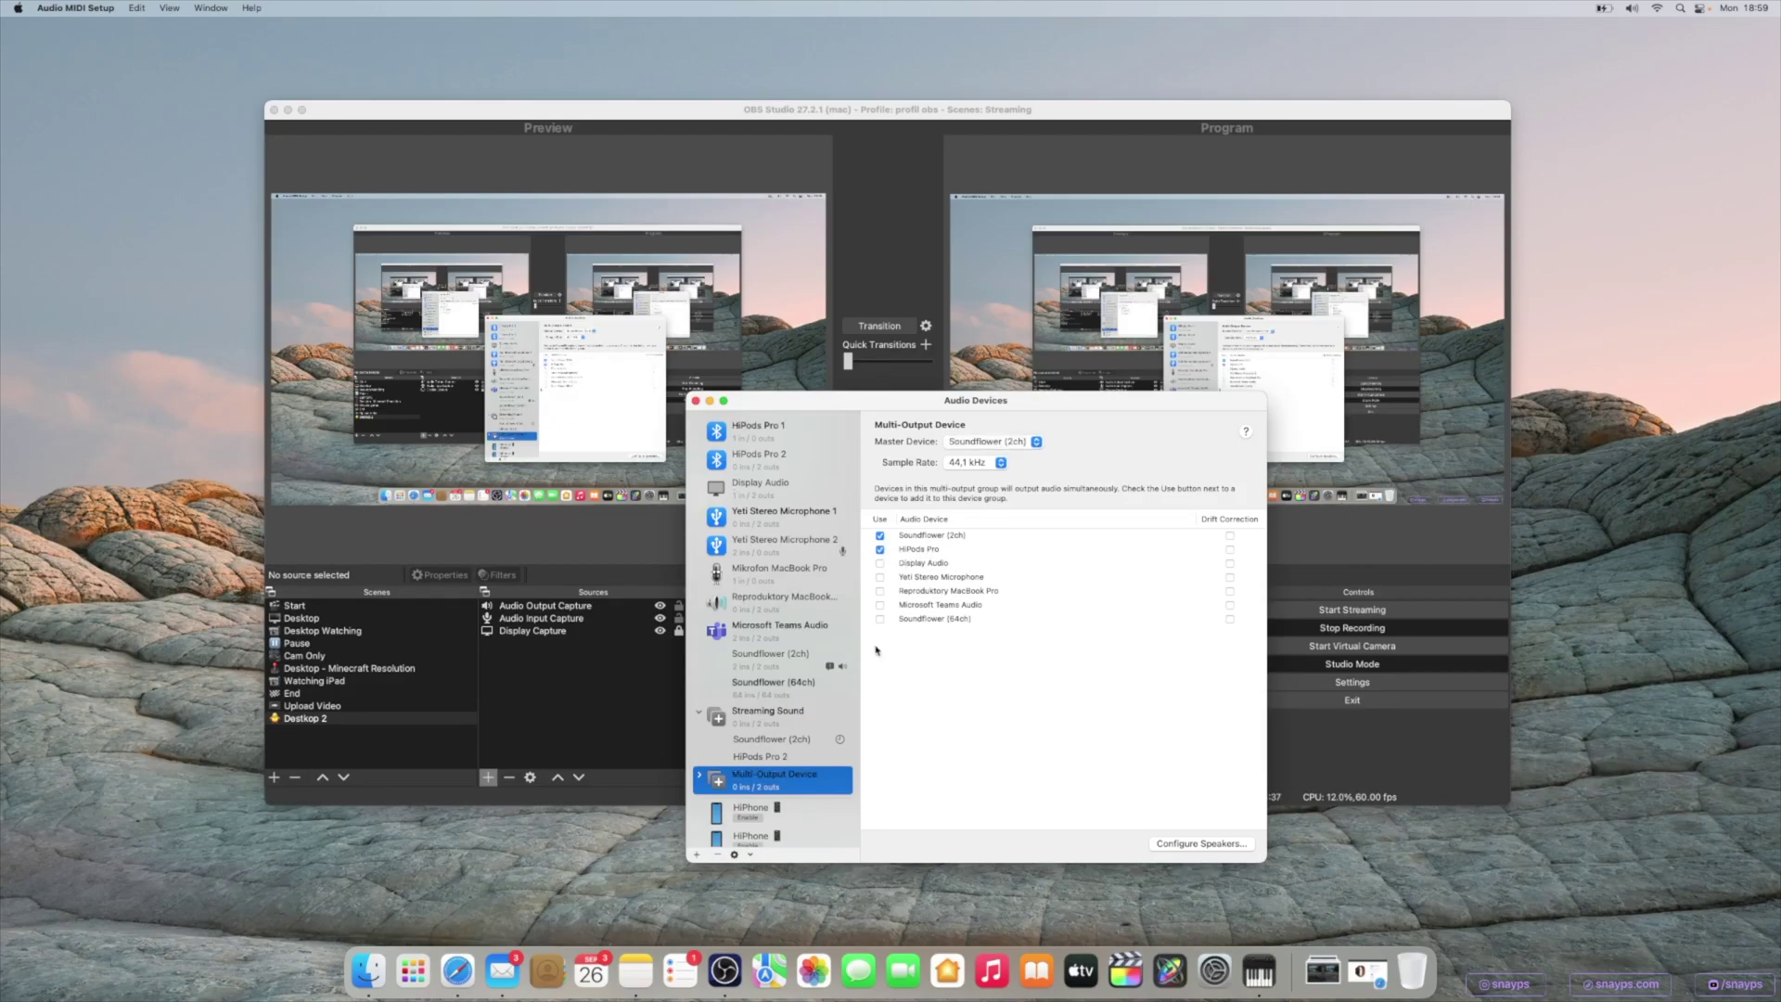
pyautogui.click(696, 401)
# Step: Set the Mac's sound output to Streaming Sound
pyautogui.click(1630, 7)
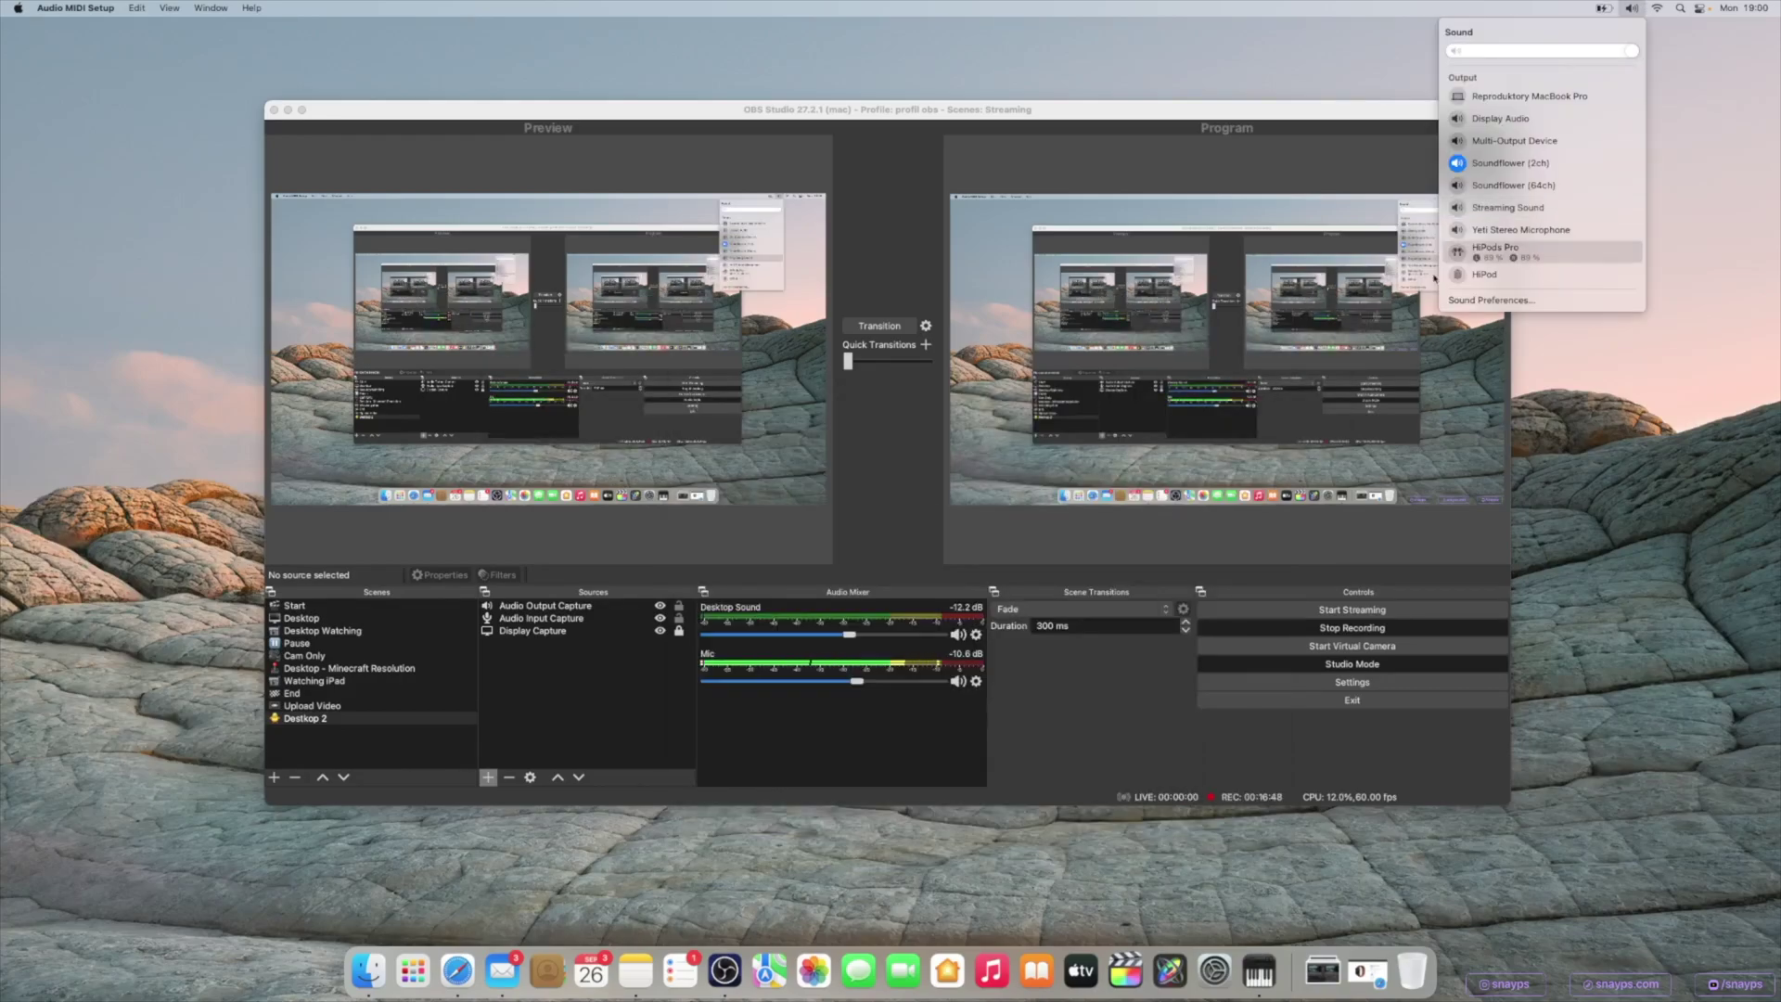
pyautogui.click(1492, 211)
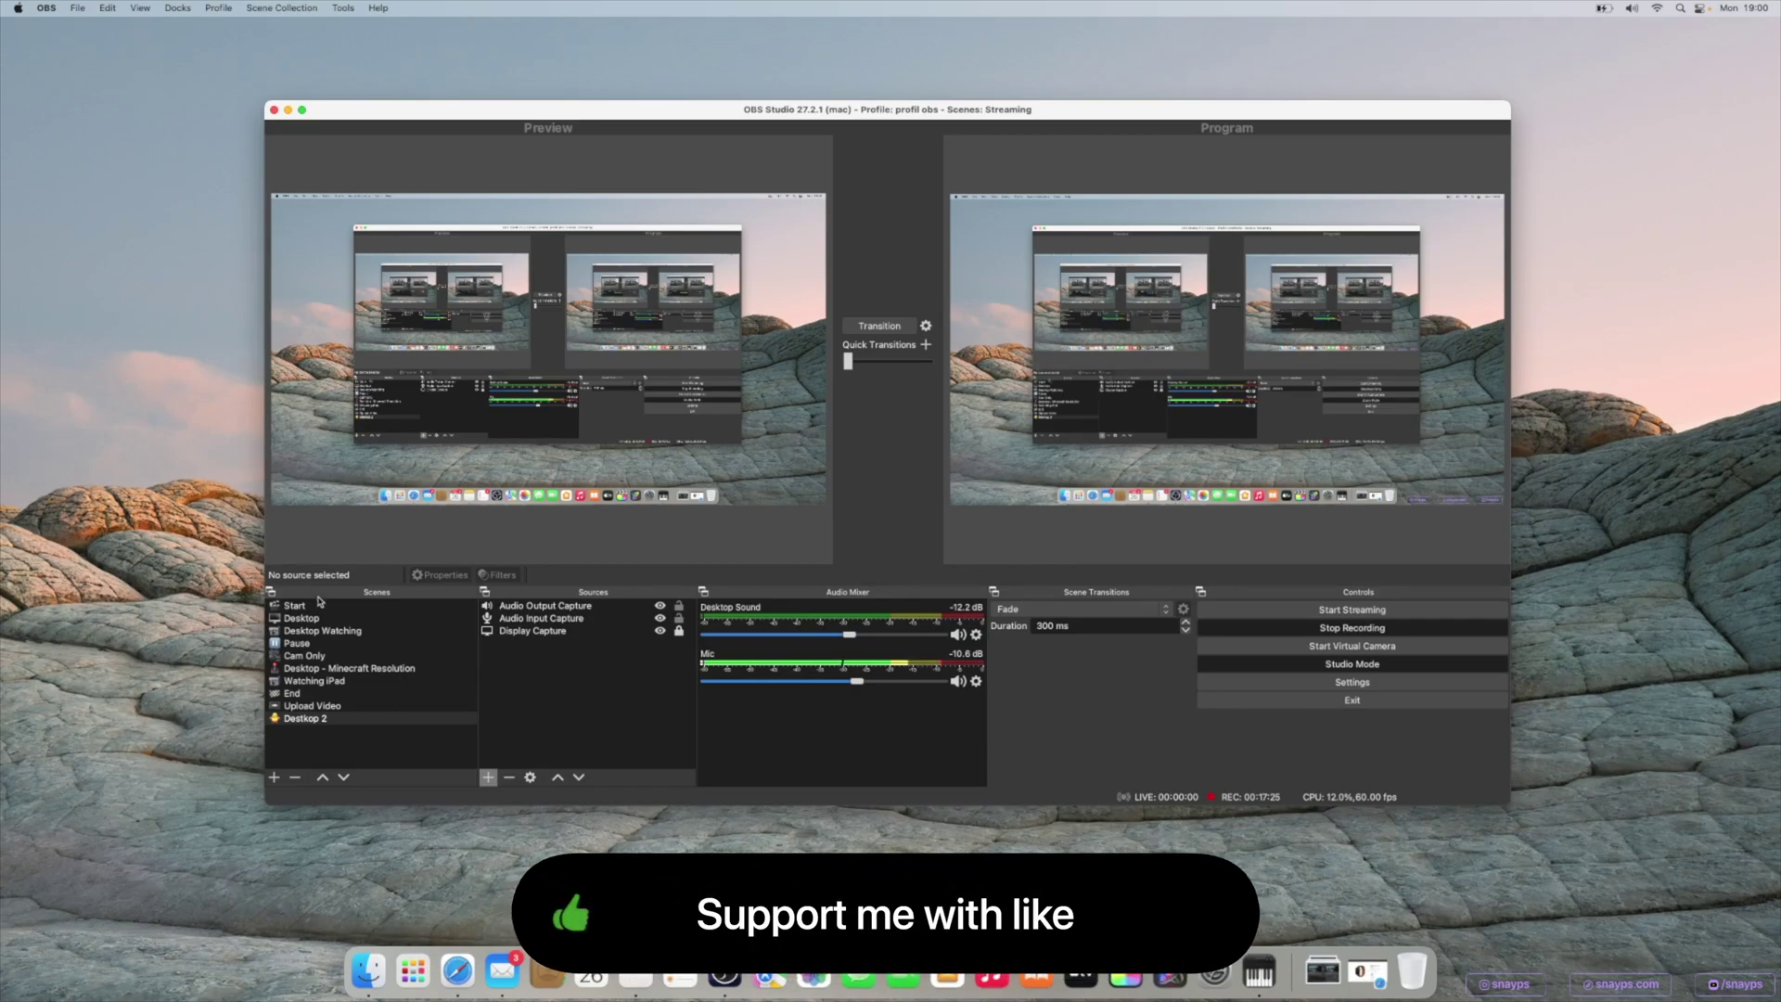
# Step: Preview the Desktop and Desktop Watching scenes, and transition the Pause scene to the program output
pyautogui.click(329, 618)
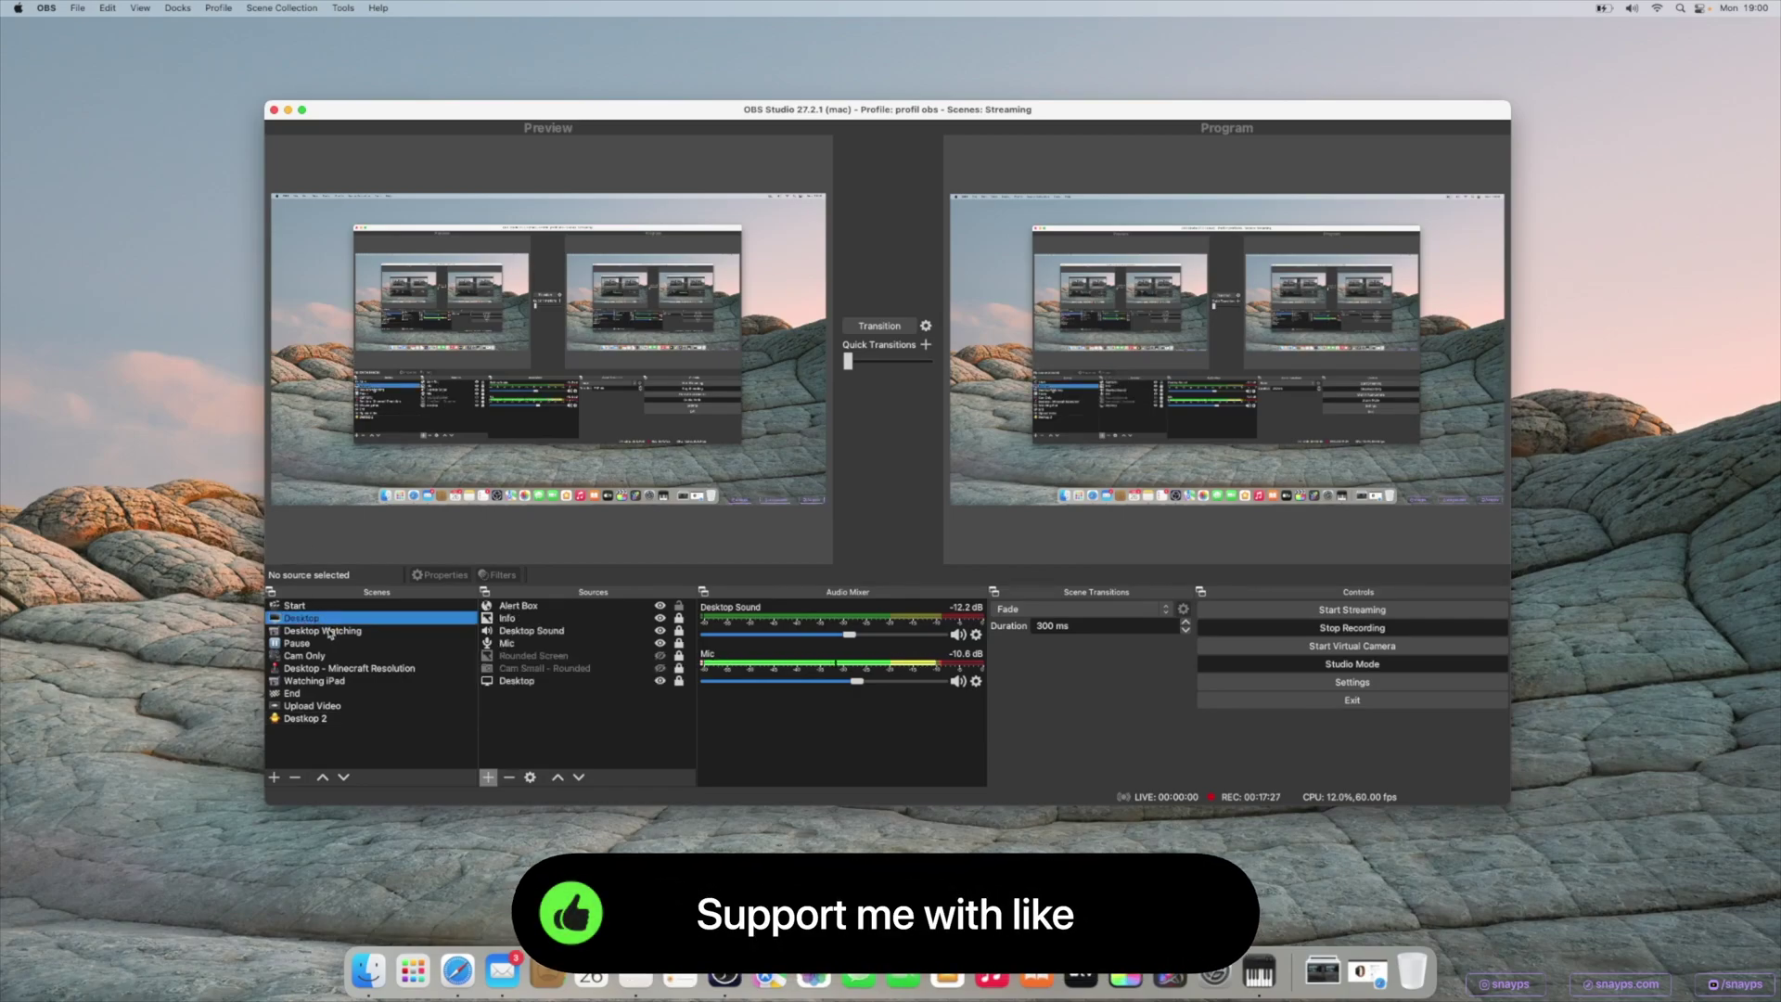
pyautogui.click(331, 631)
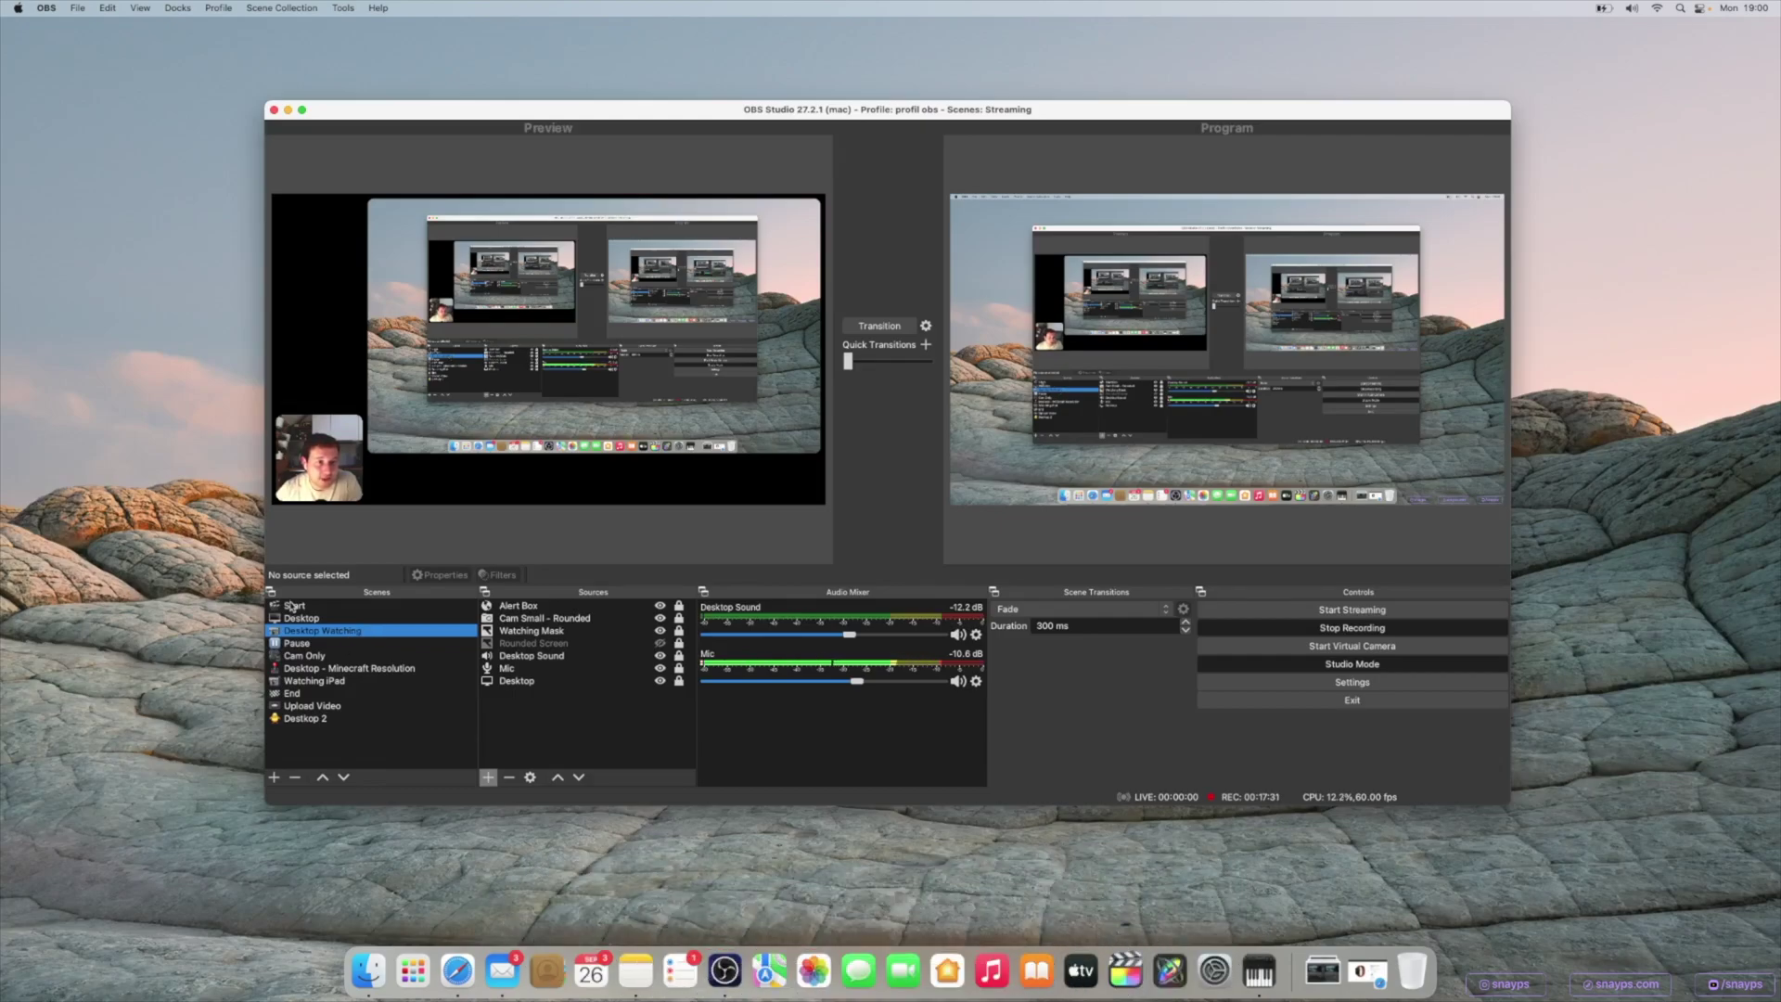
pyautogui.click(308, 645)
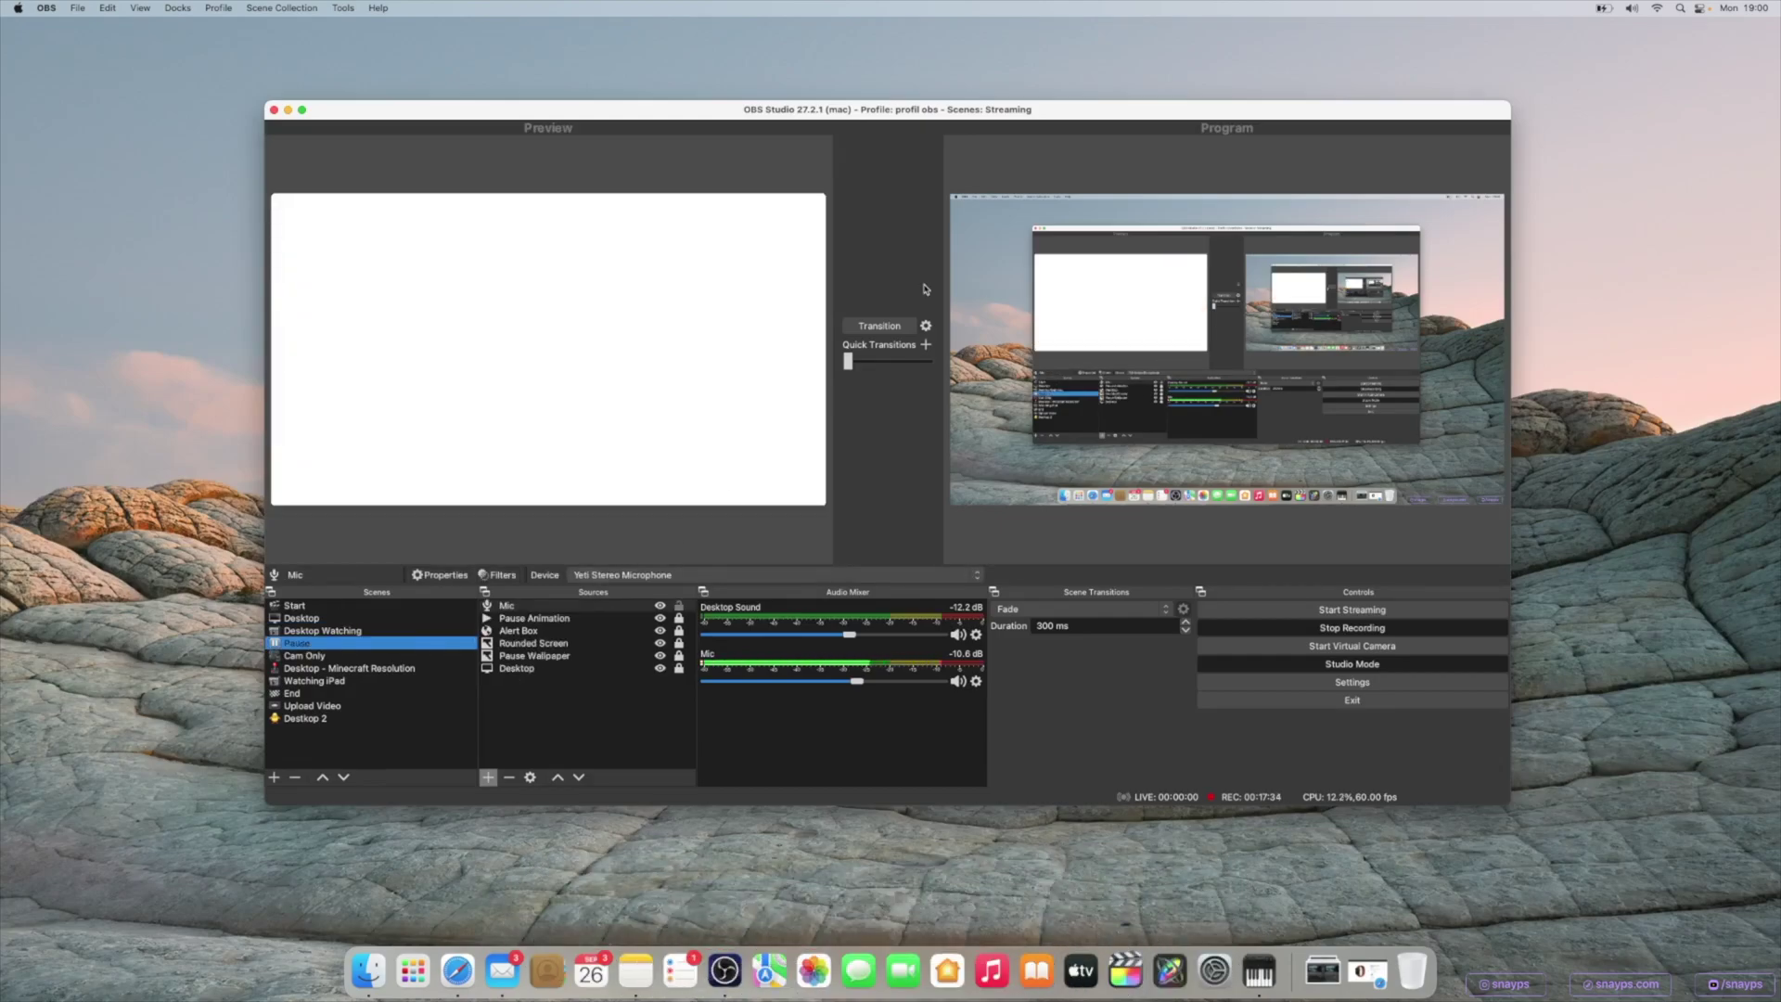
pyautogui.click(879, 326)
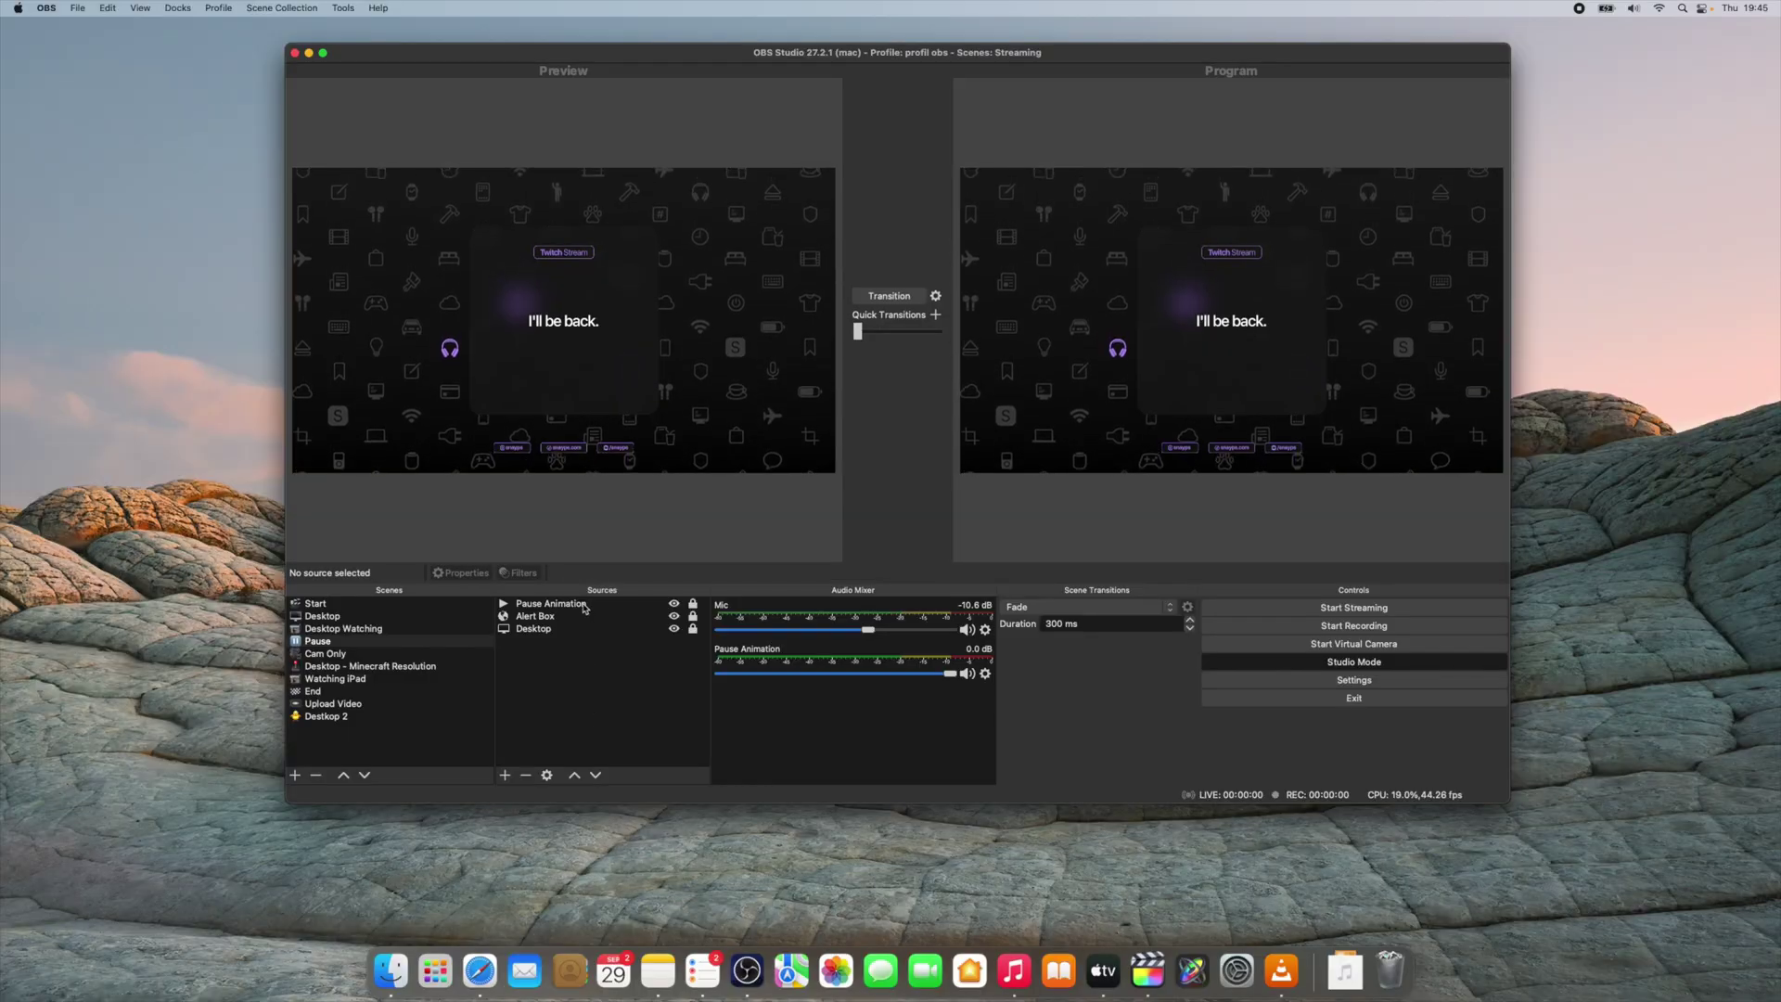
# Step: Review the local file and loop playback settings of the Pause Animation source
pyautogui.click(584, 604)
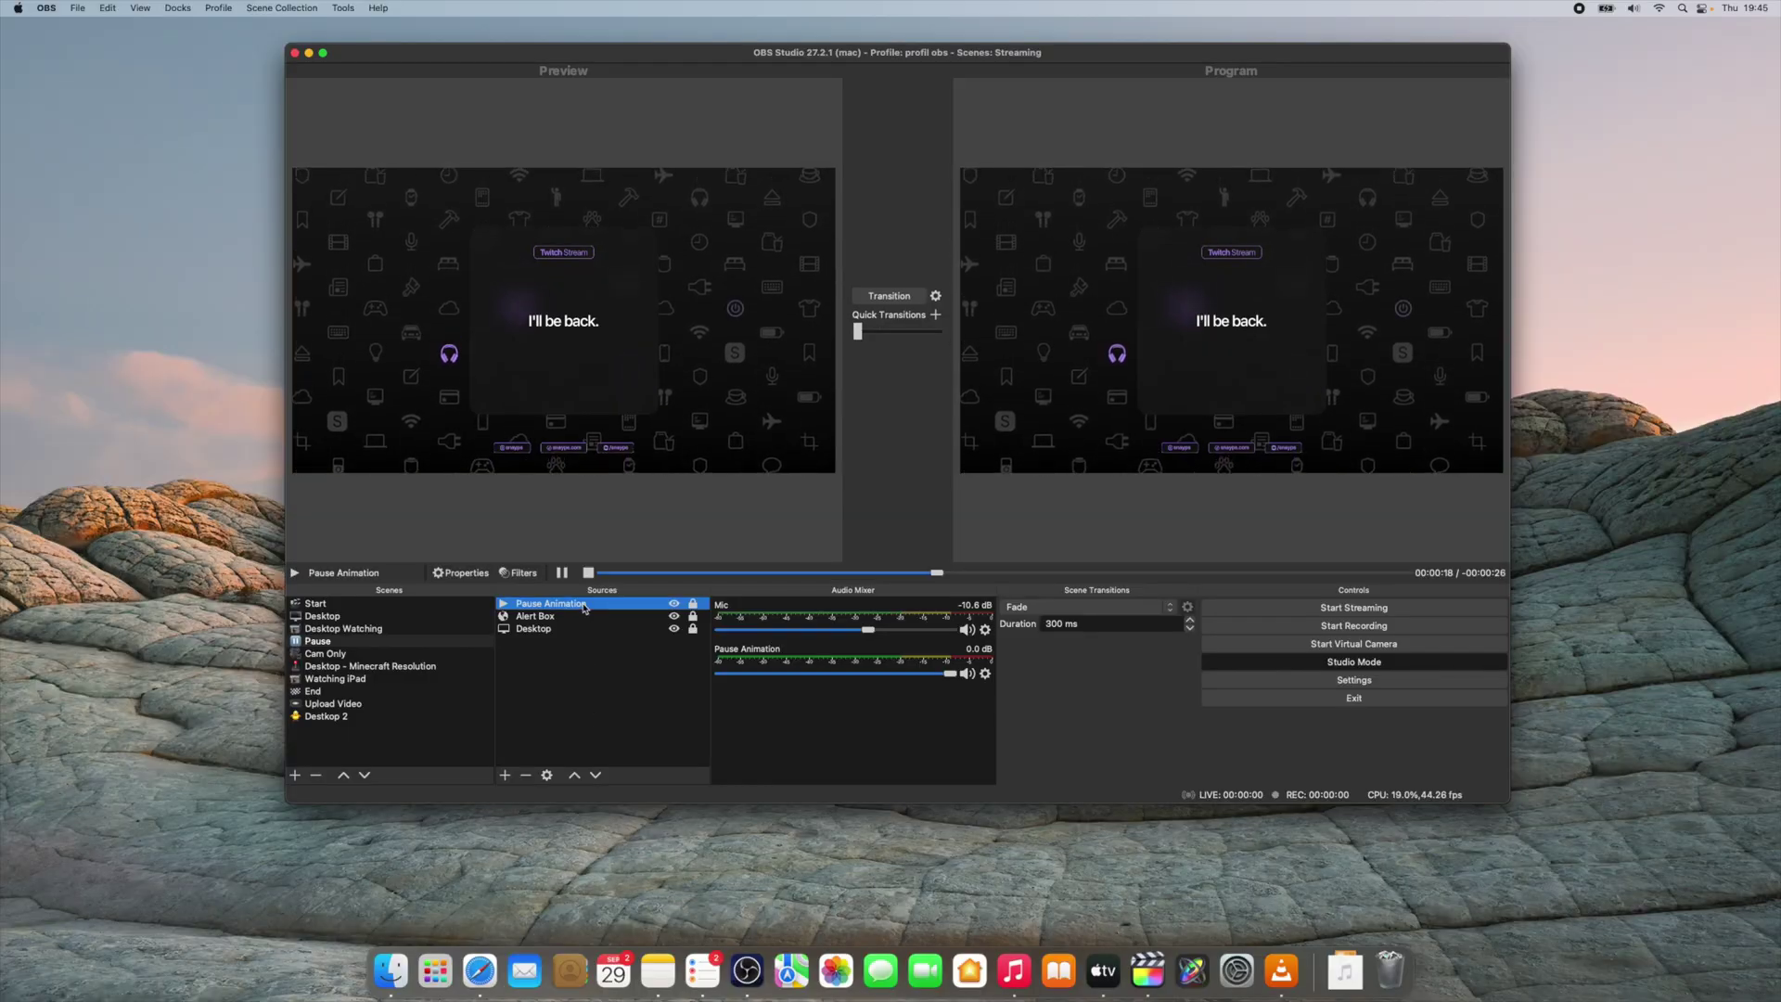
pyautogui.rightClick(584, 605)
pyautogui.click(645, 594)
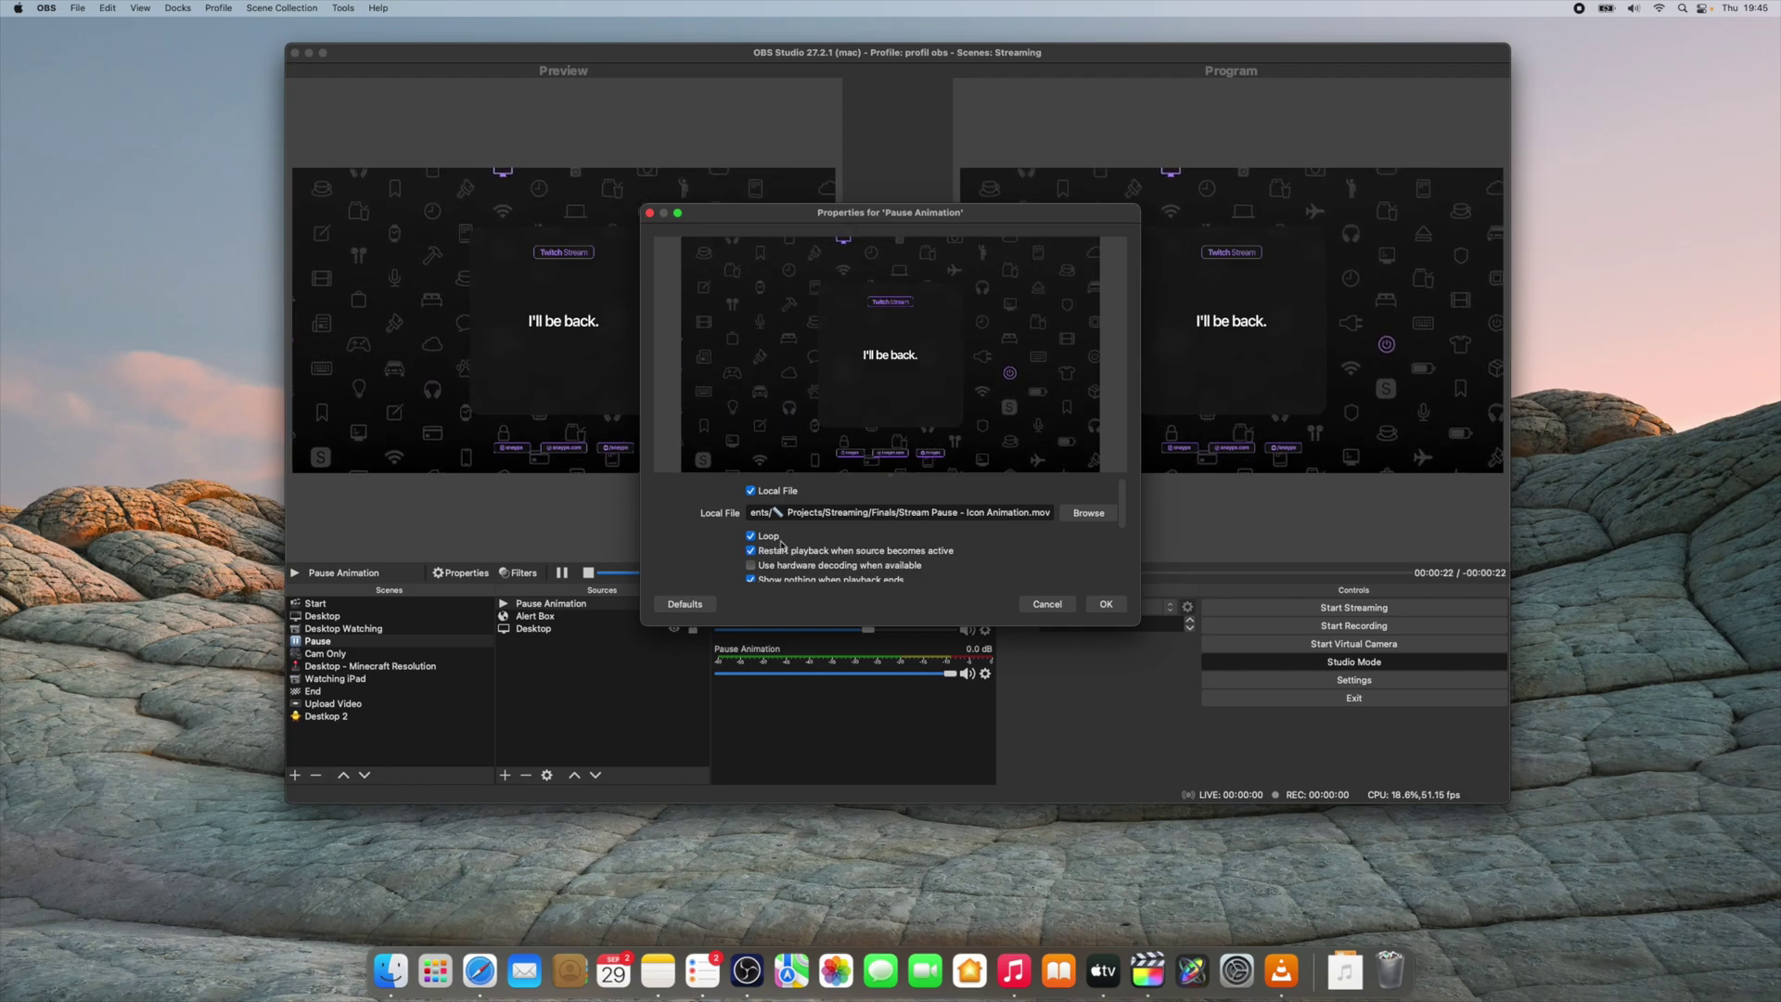
pyautogui.click(1101, 605)
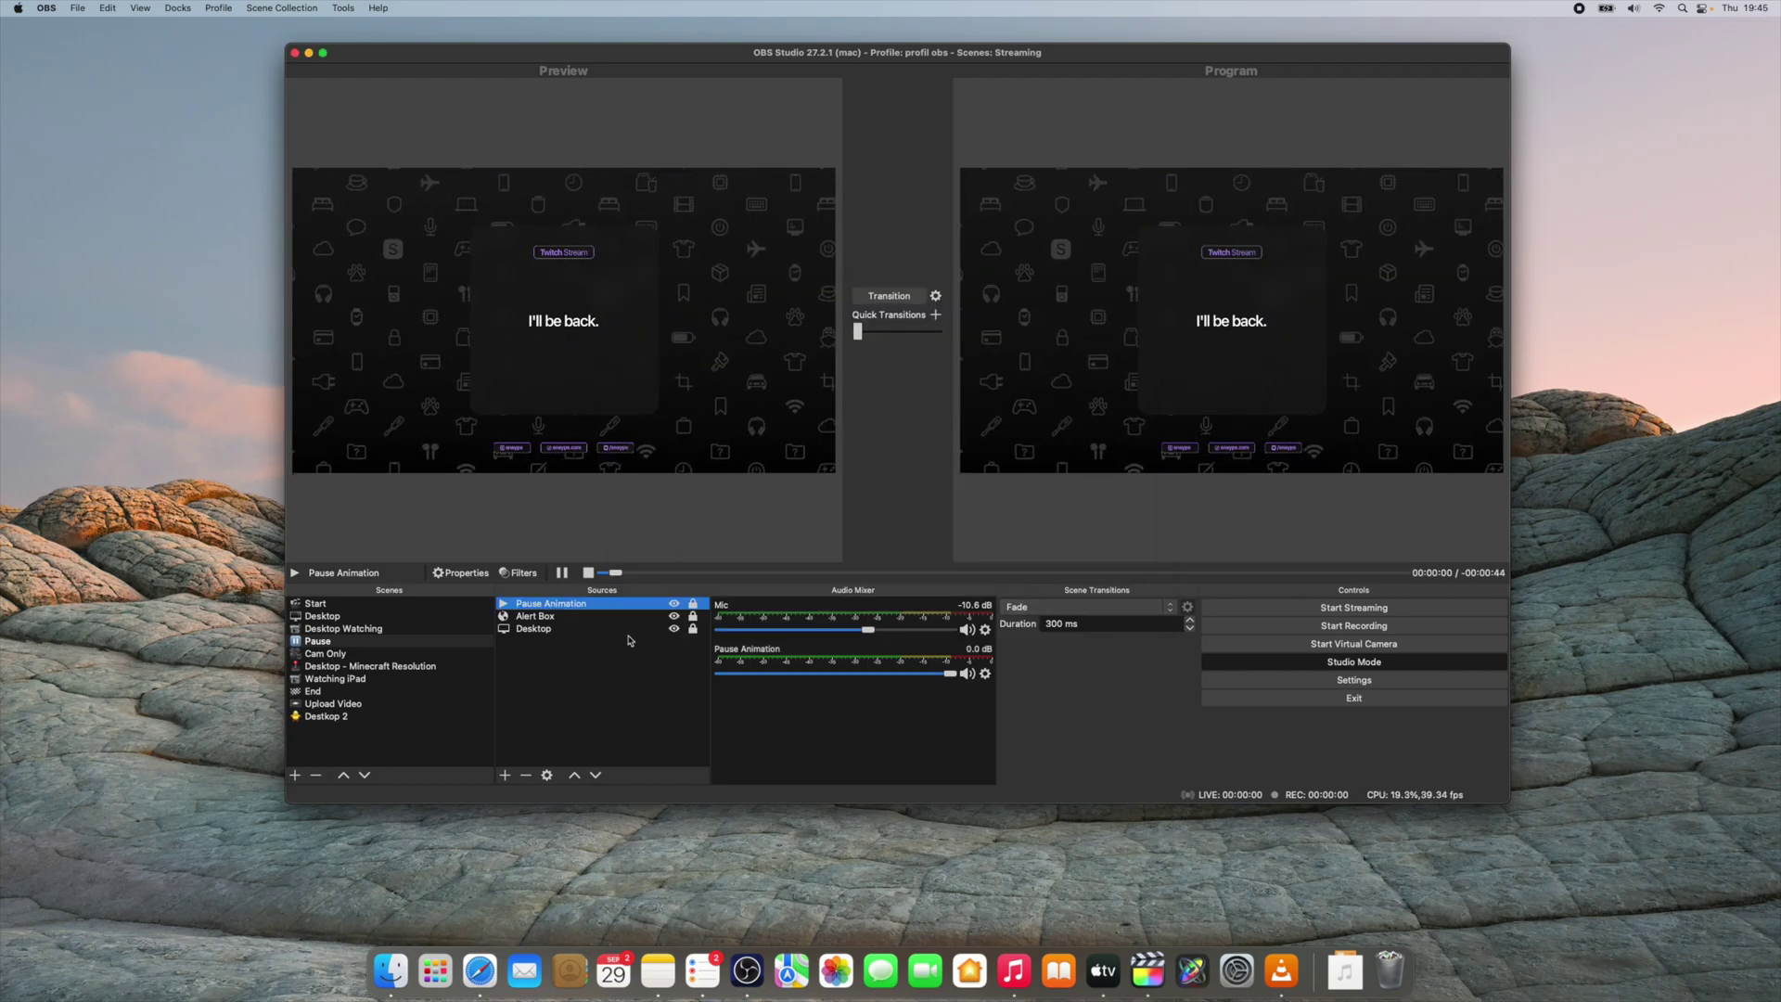
# Step: Transition the program output to the Desktop scene
pyautogui.click(334, 617)
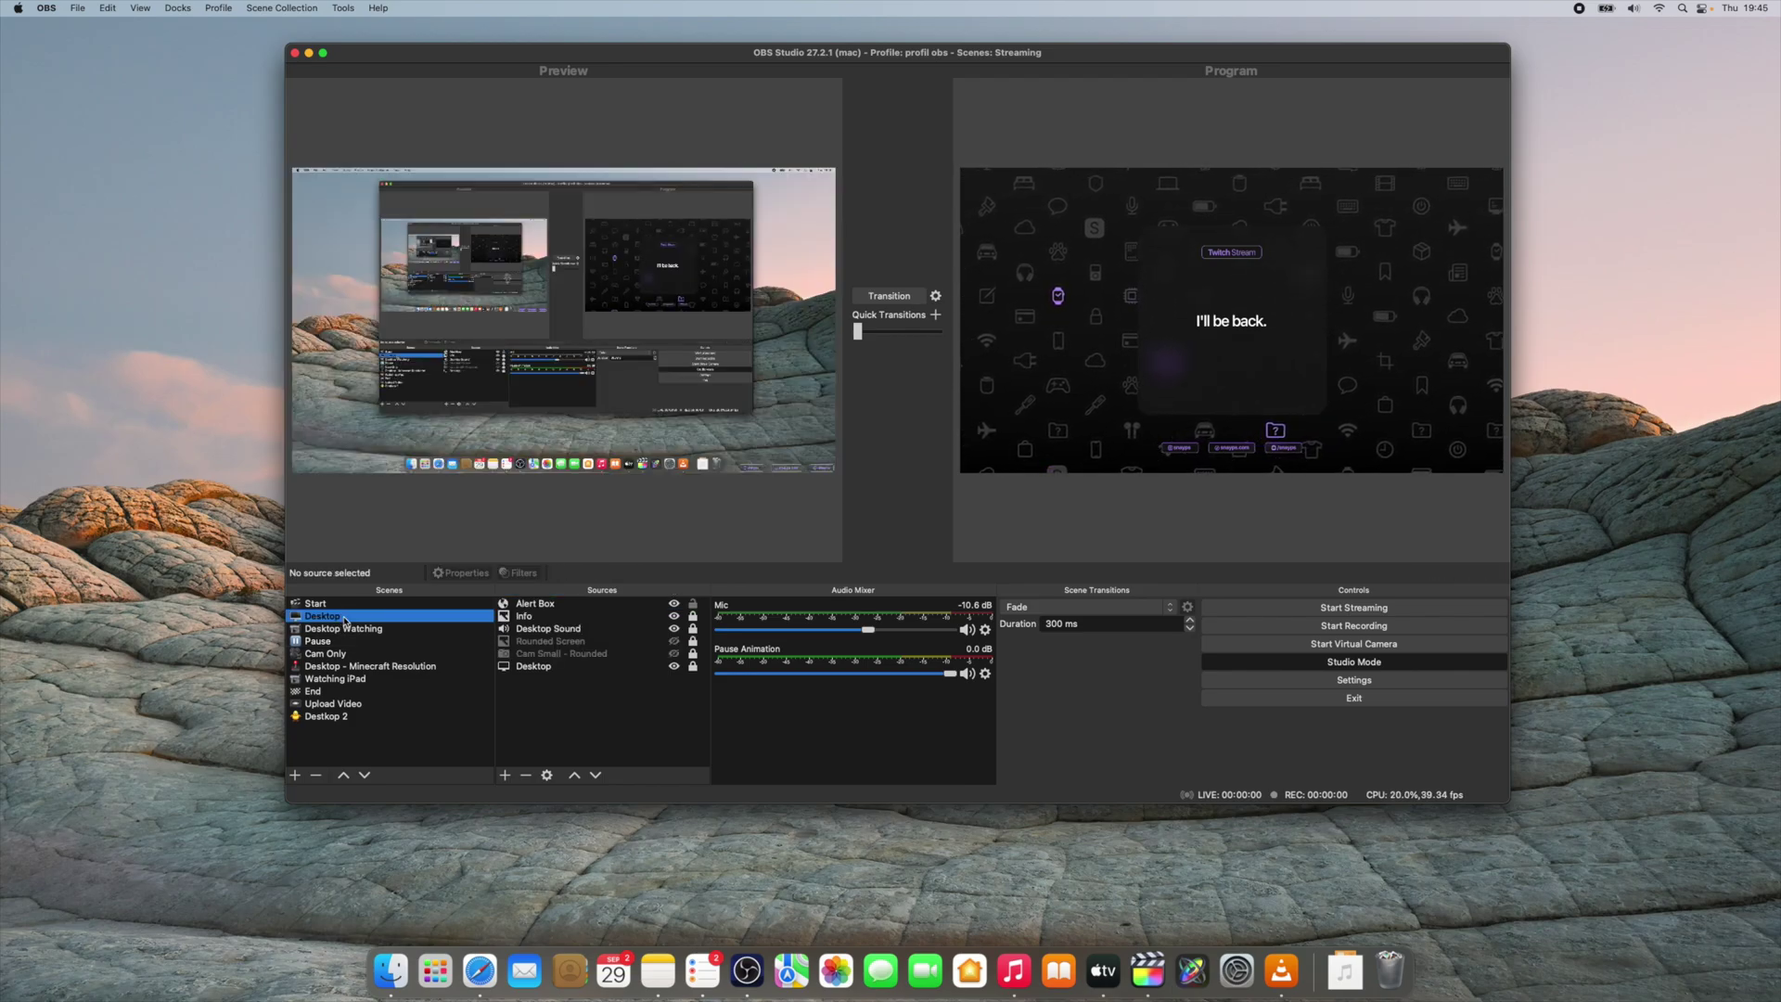
pyautogui.click(905, 296)
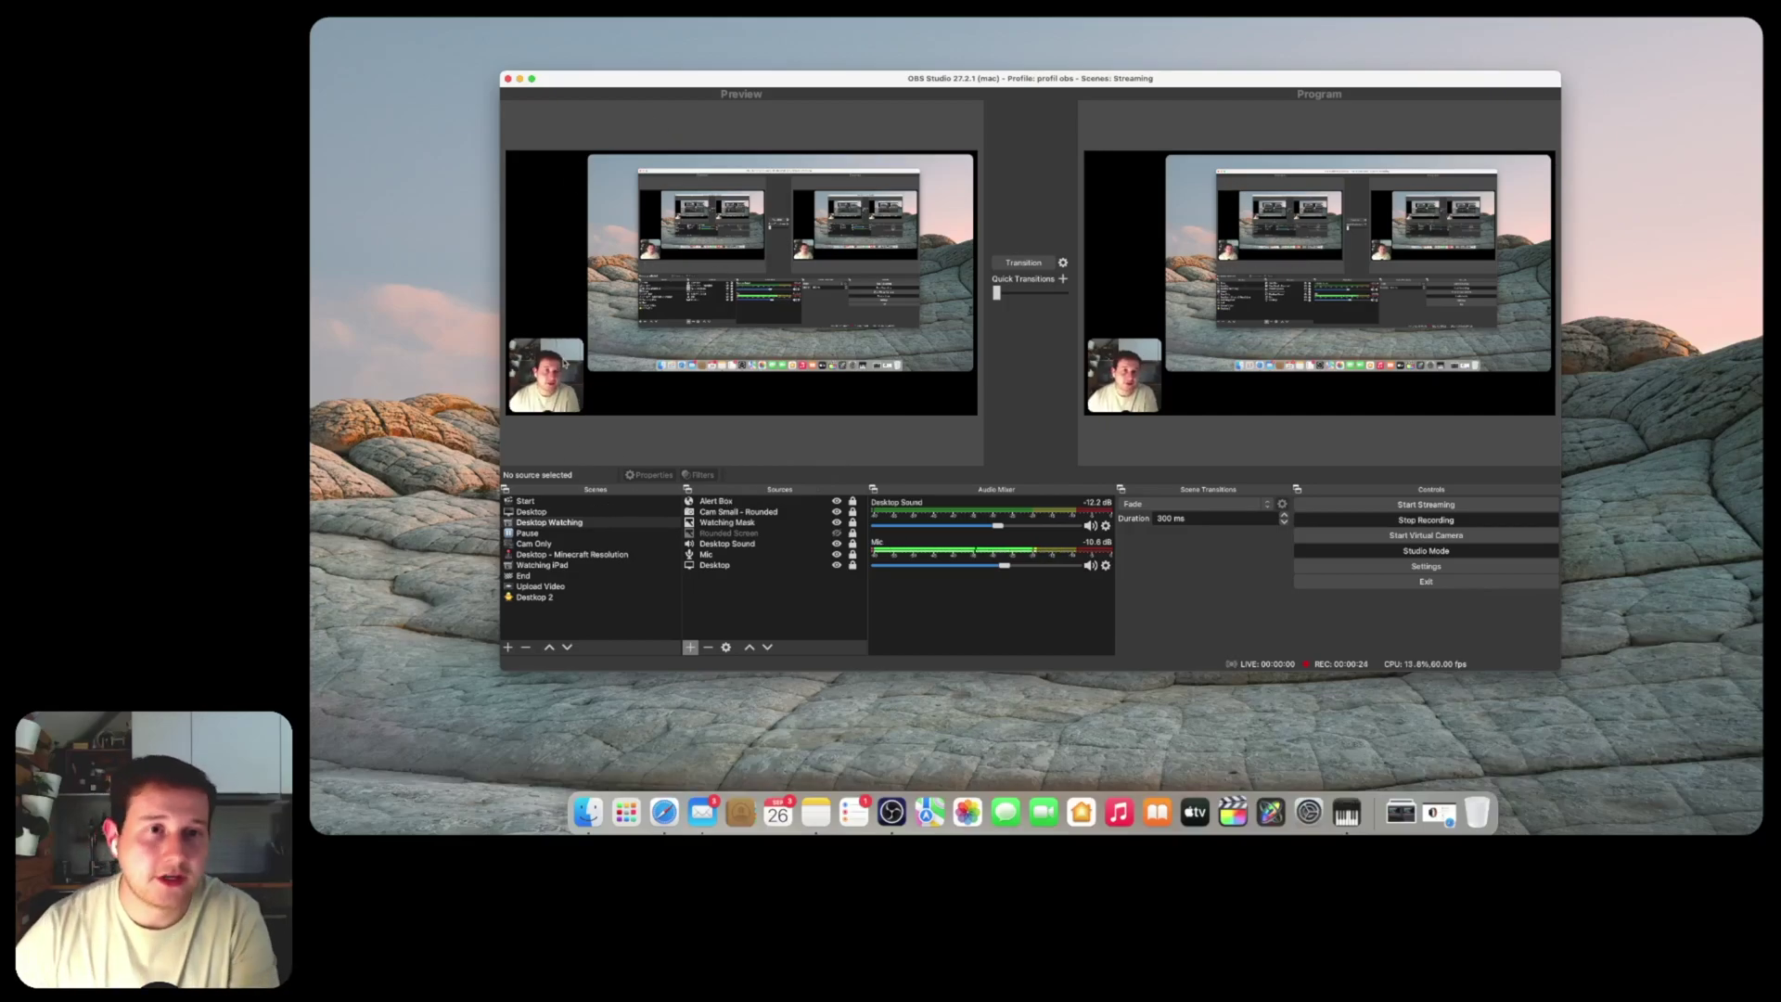
# Step: Toggle the Watching Mask and Desktop Sound sources in the Desktop Watching scene off and back on
pyautogui.click(839, 522)
pyautogui.click(782, 523)
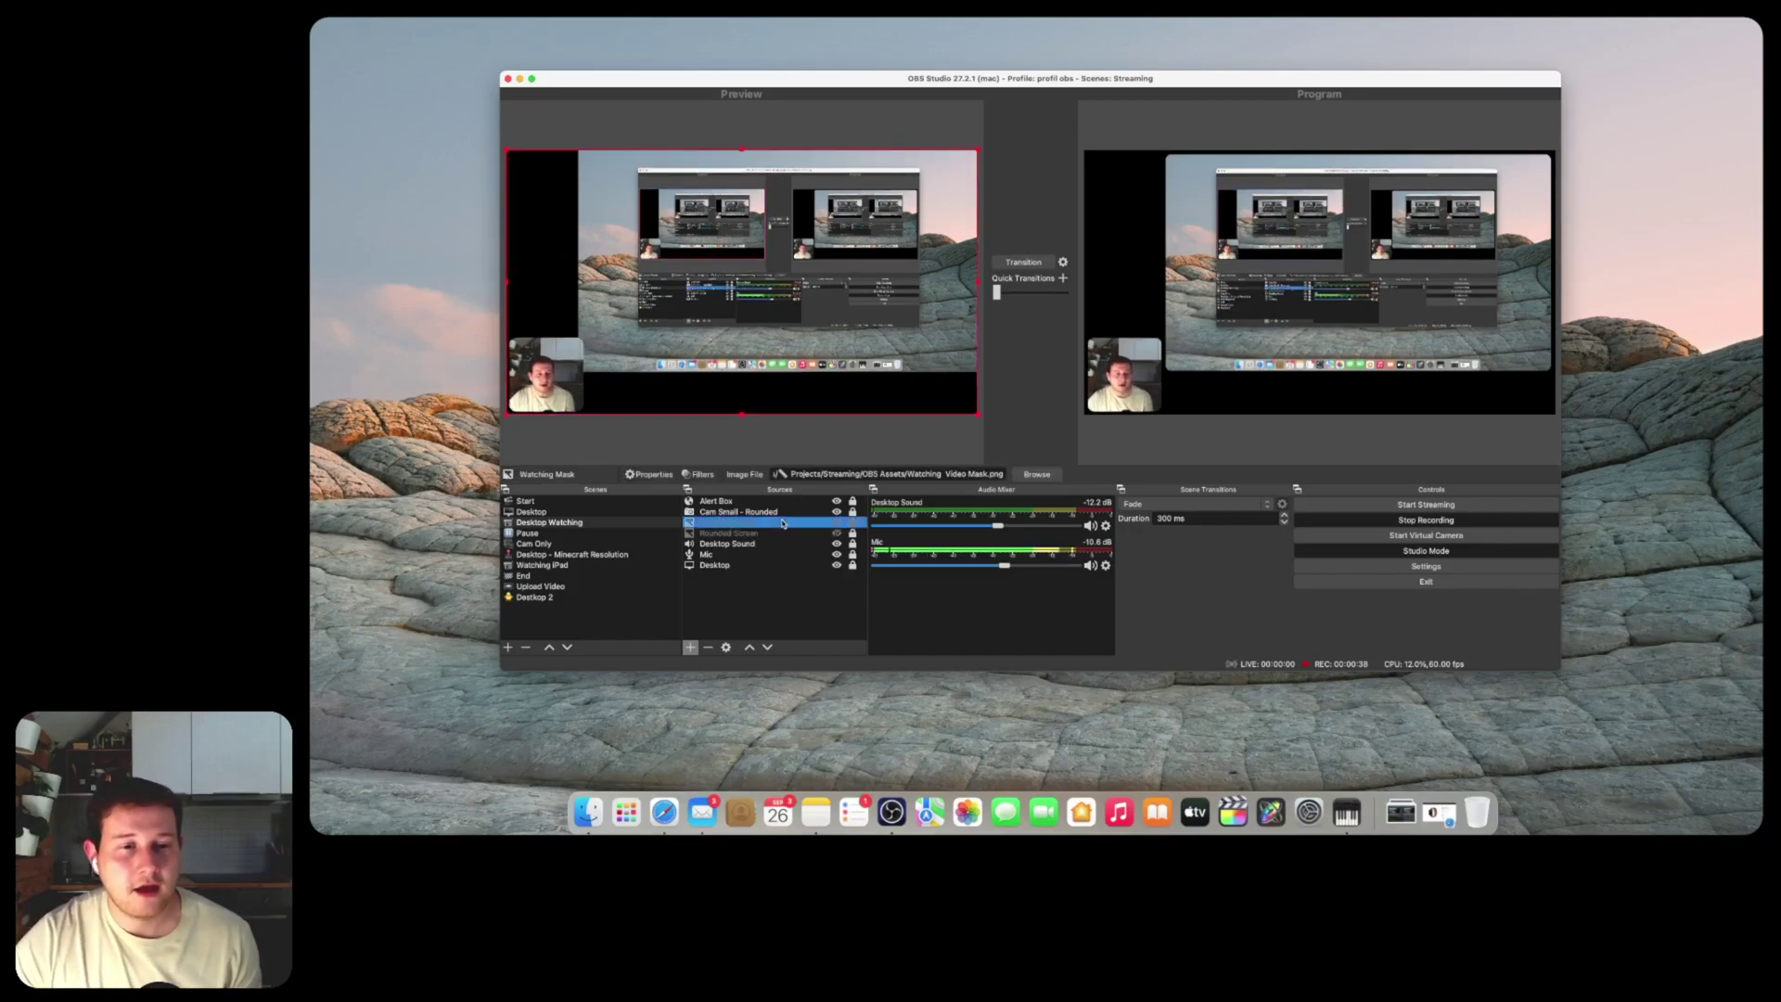
pyautogui.click(837, 524)
pyautogui.moveTo(727, 386)
pyautogui.mouseDown()
pyautogui.moveTo(648, 393)
pyautogui.moveTo(696, 386)
pyautogui.mouseUp()
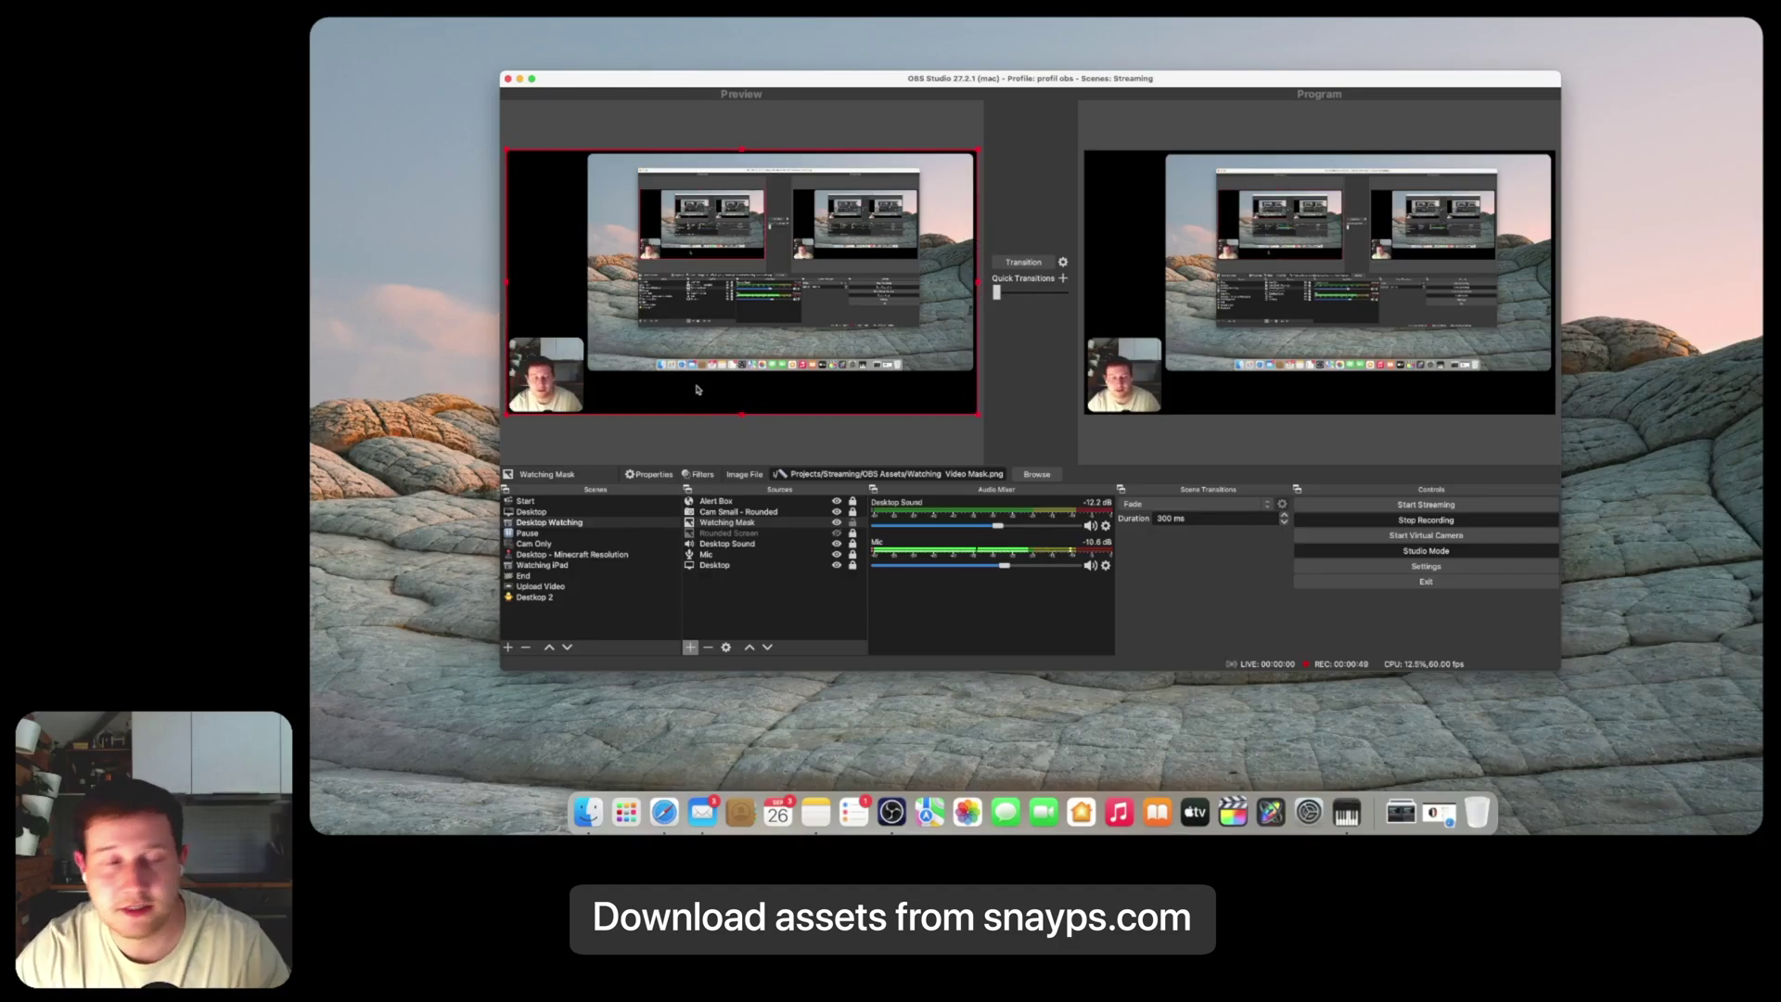
pyautogui.click(739, 549)
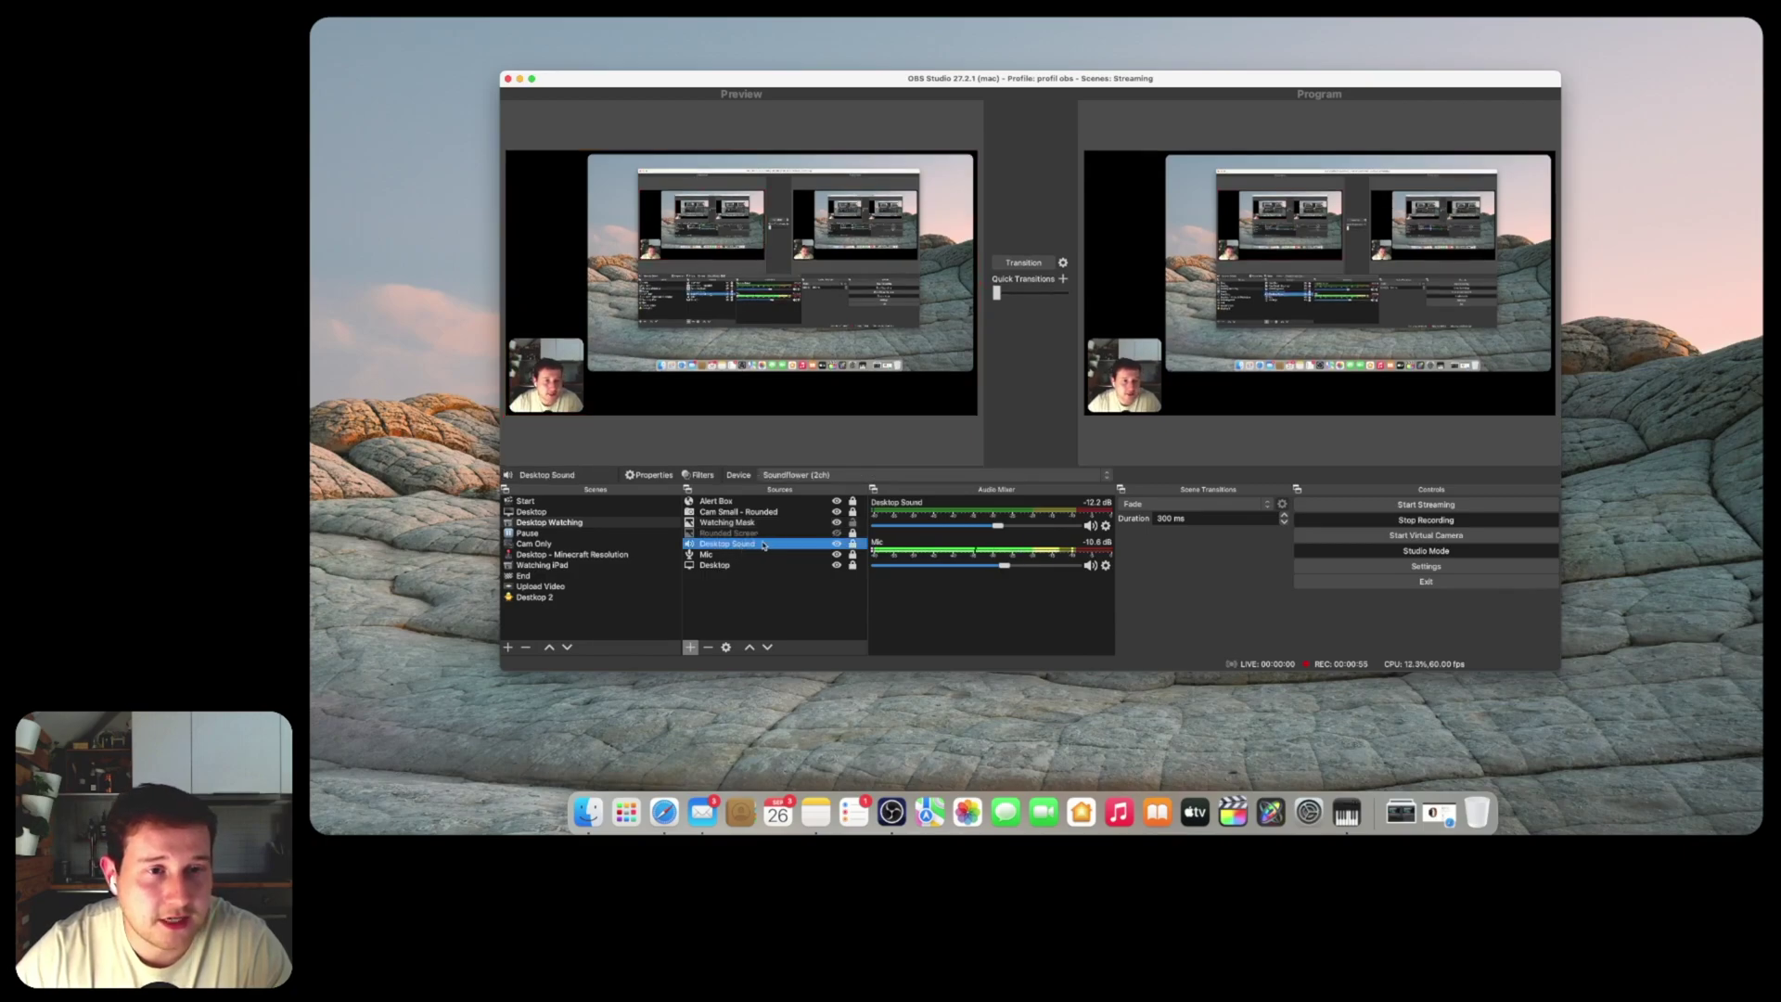
pyautogui.click(837, 543)
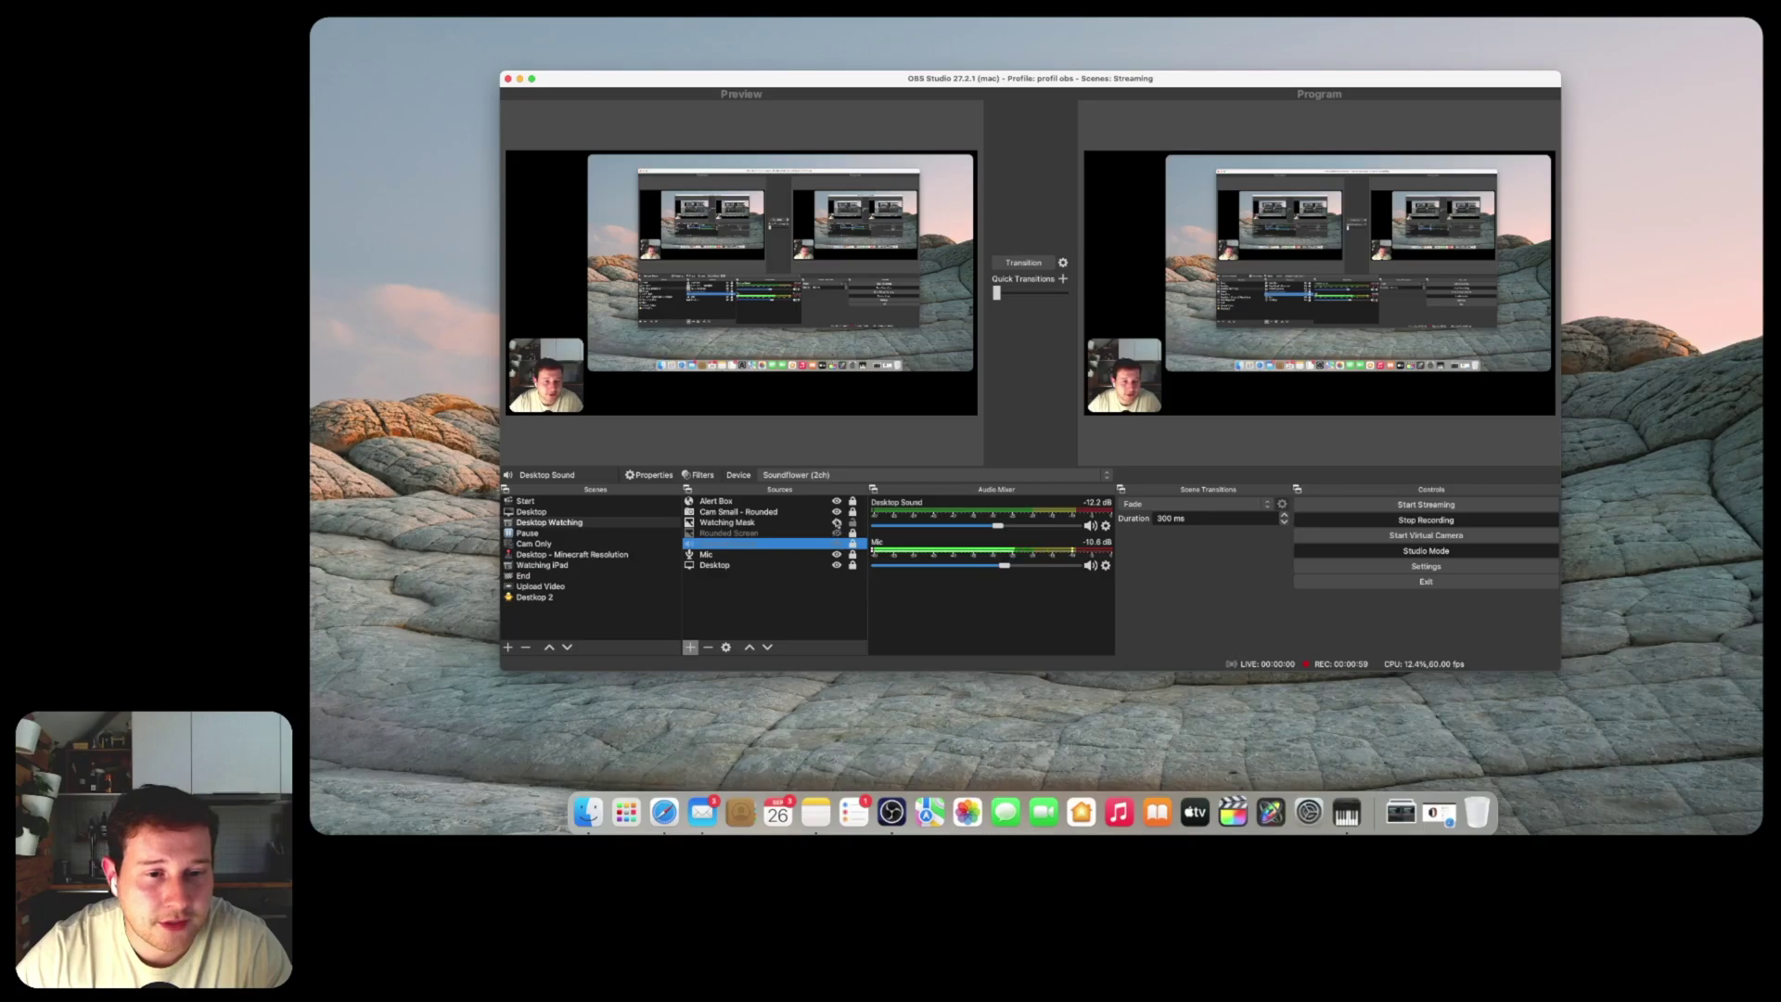
pyautogui.click(836, 522)
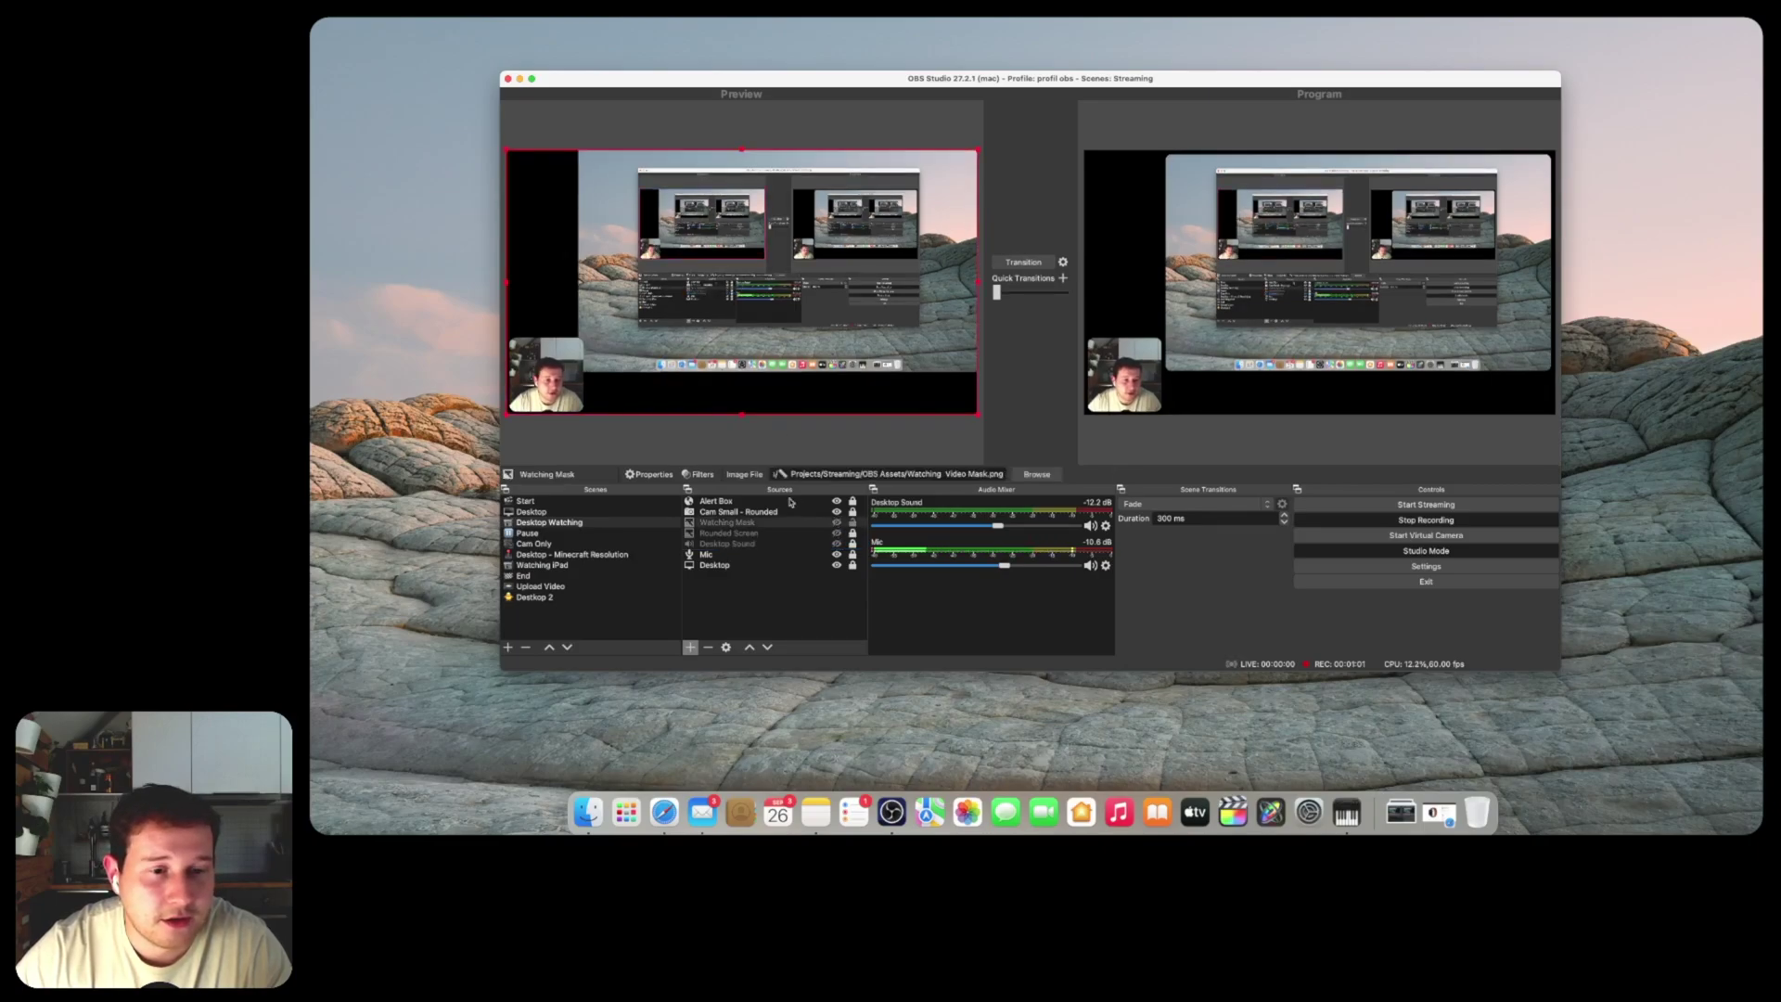
pyautogui.click(835, 545)
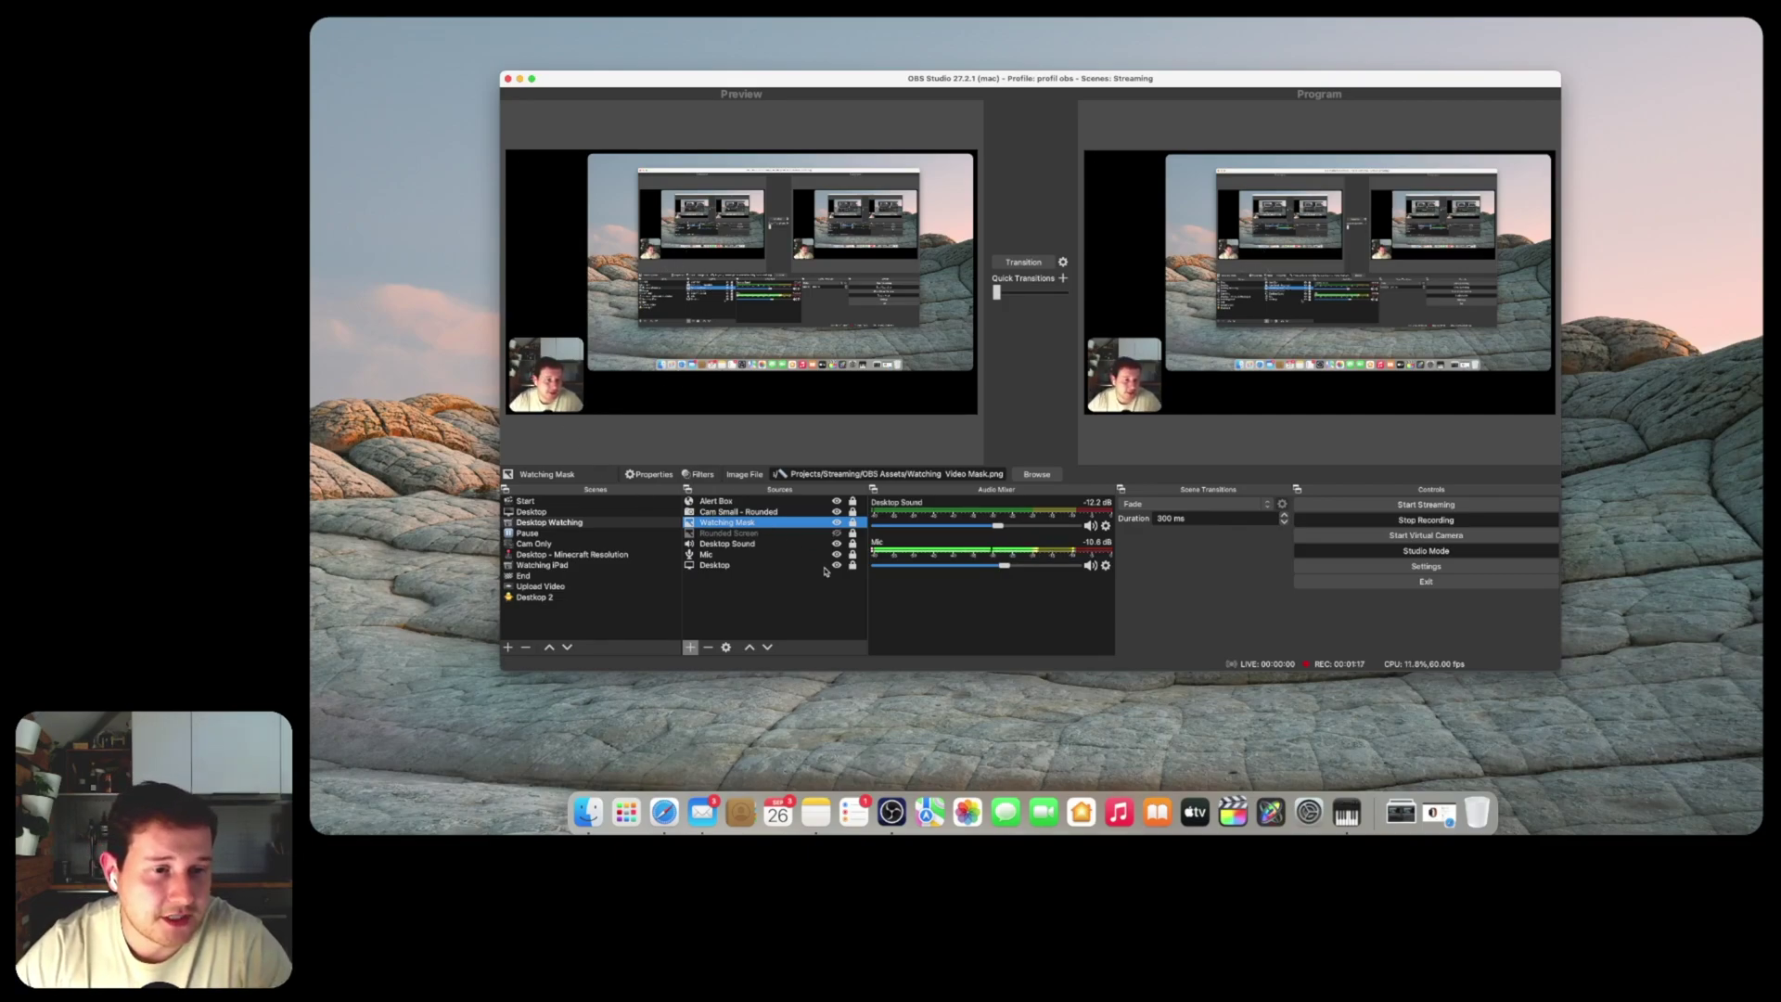
# Step: Open the filters of the Cam Small - Rounded source and review the crop values of its Oříznutí/odsazení filter
pyautogui.rightClick(777, 511)
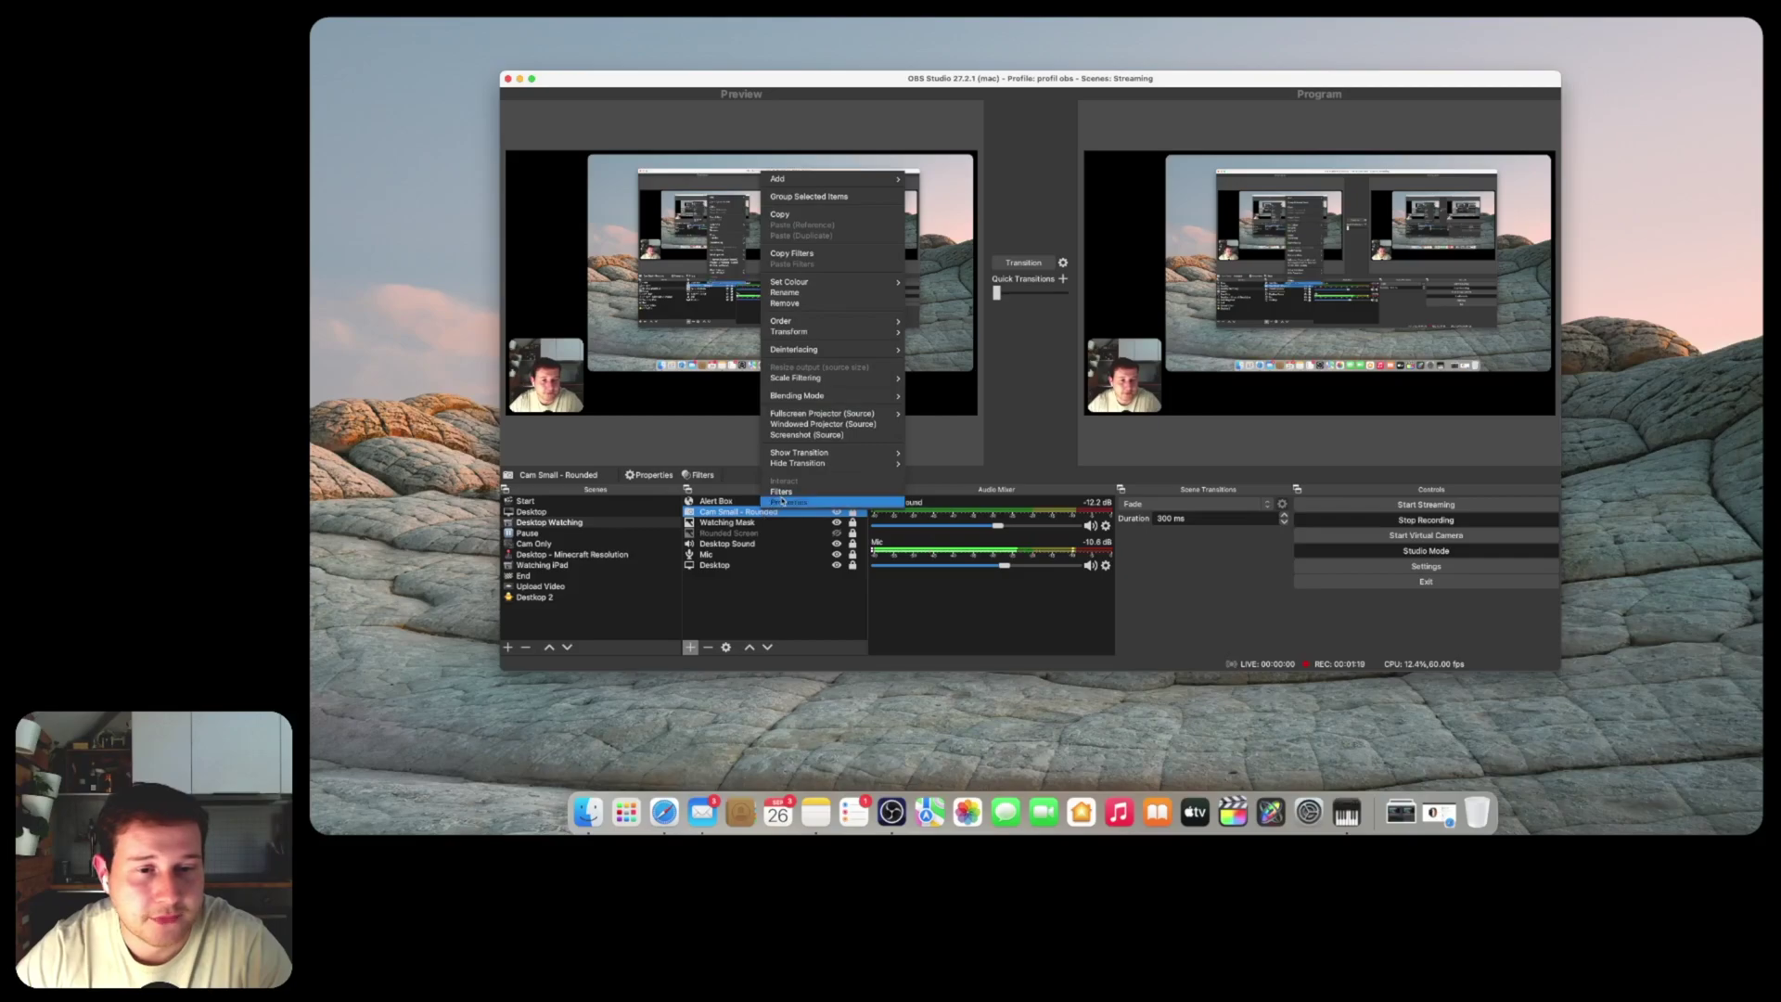
pyautogui.click(816, 603)
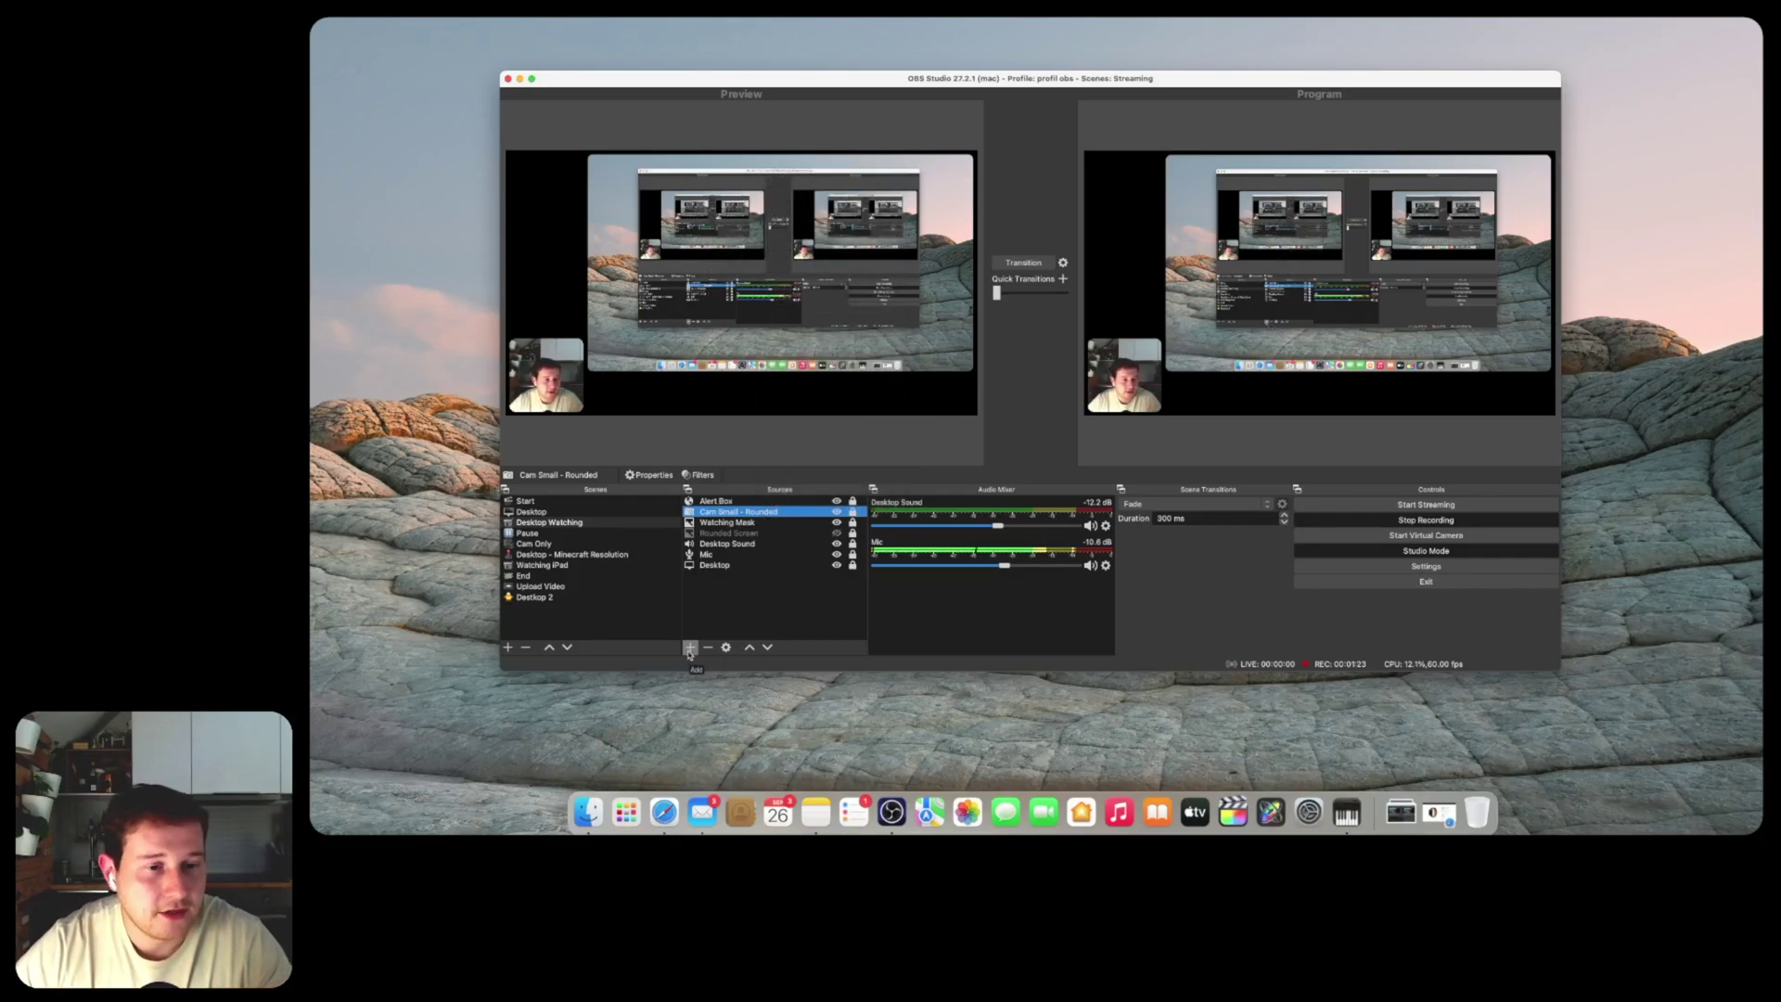
pyautogui.click(724, 647)
pyautogui.press('Escape')
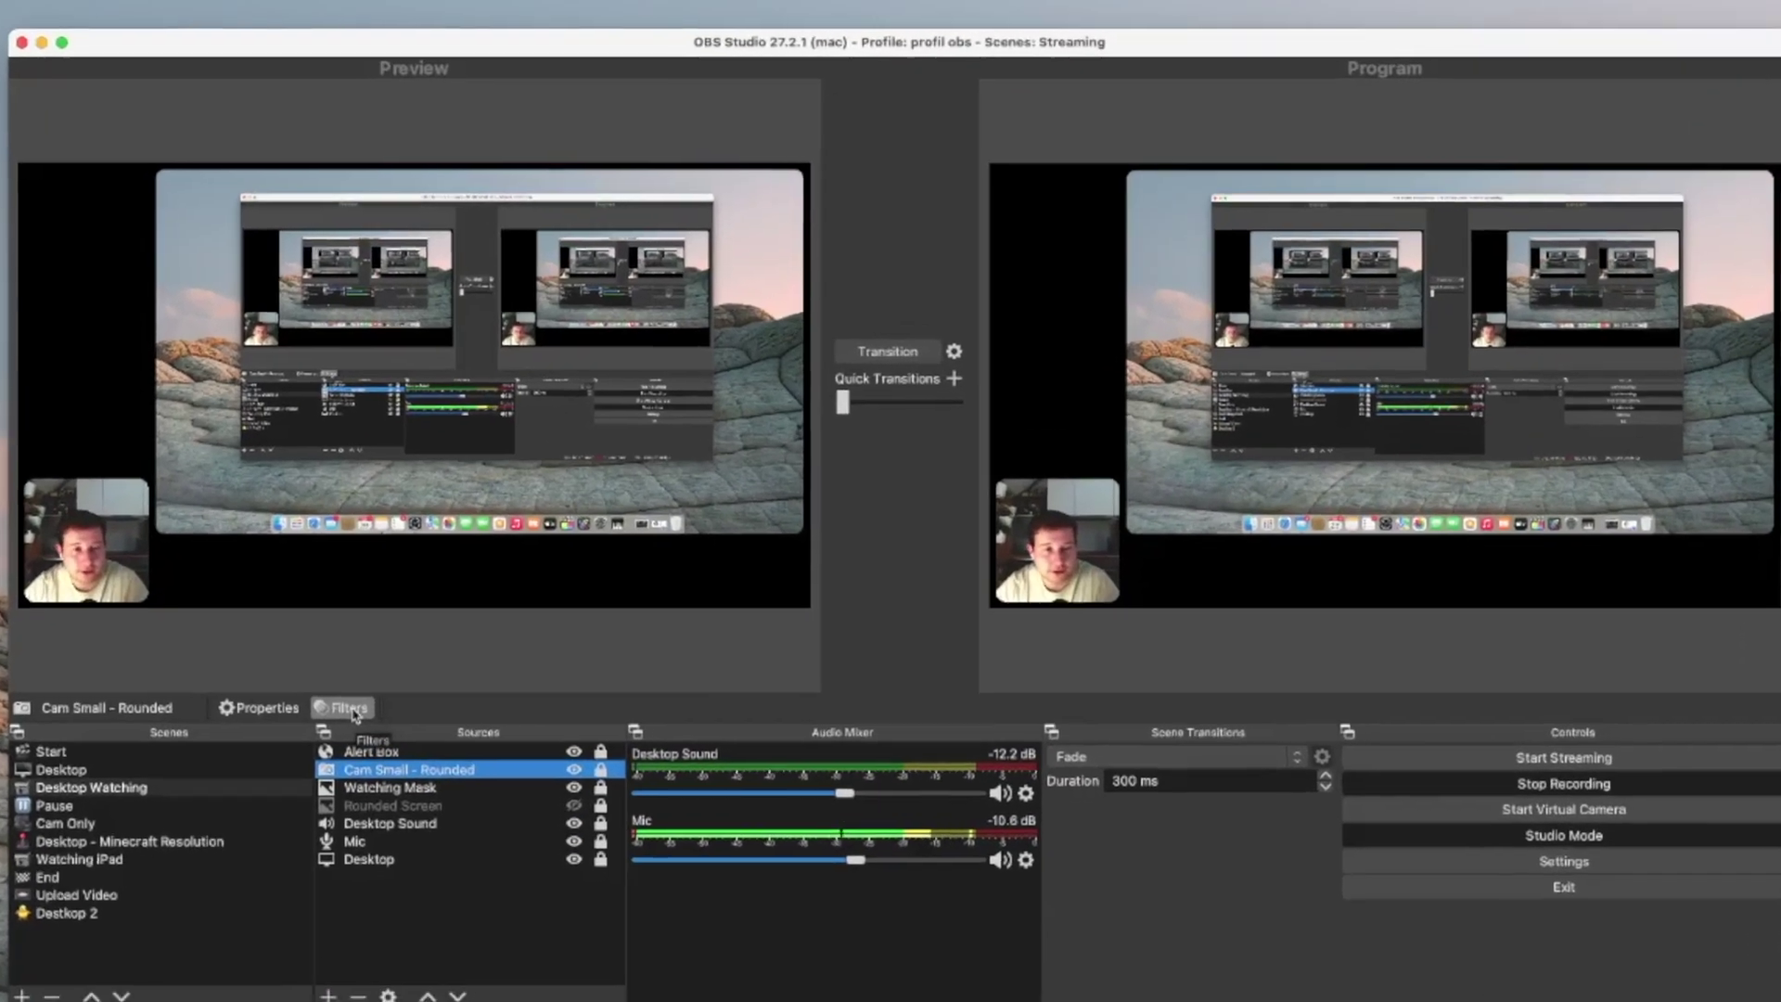
pyautogui.click(700, 478)
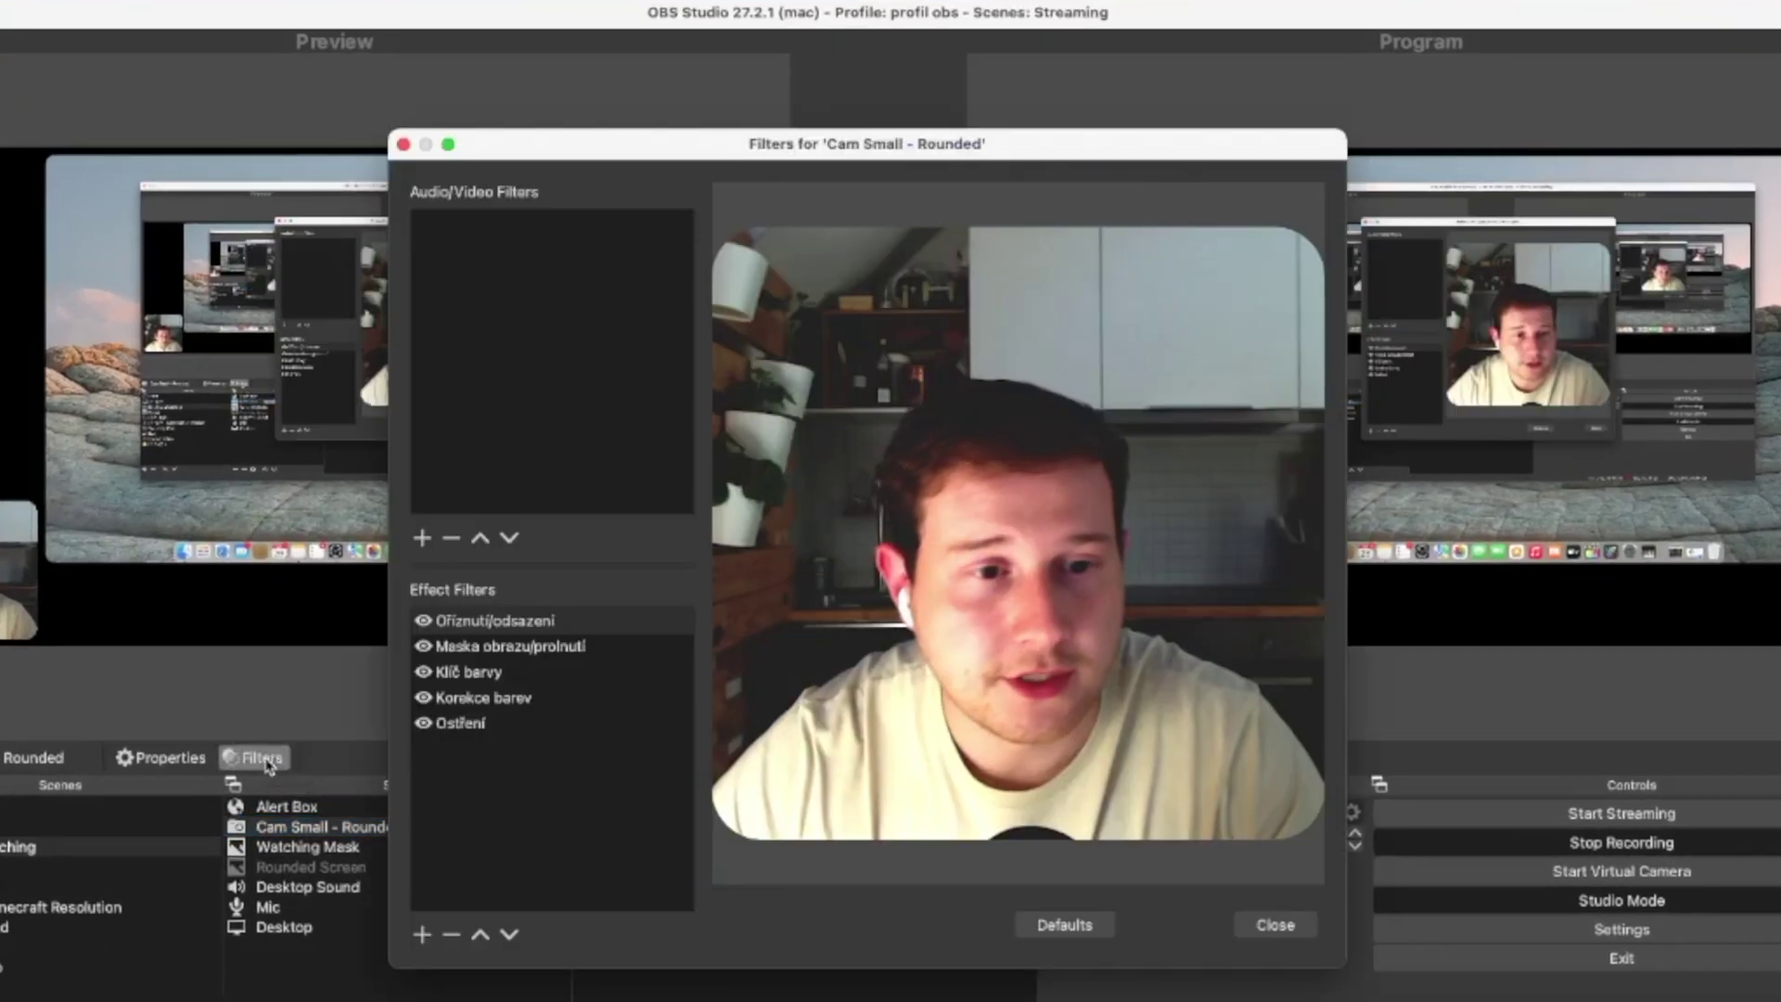
pyautogui.click(496, 620)
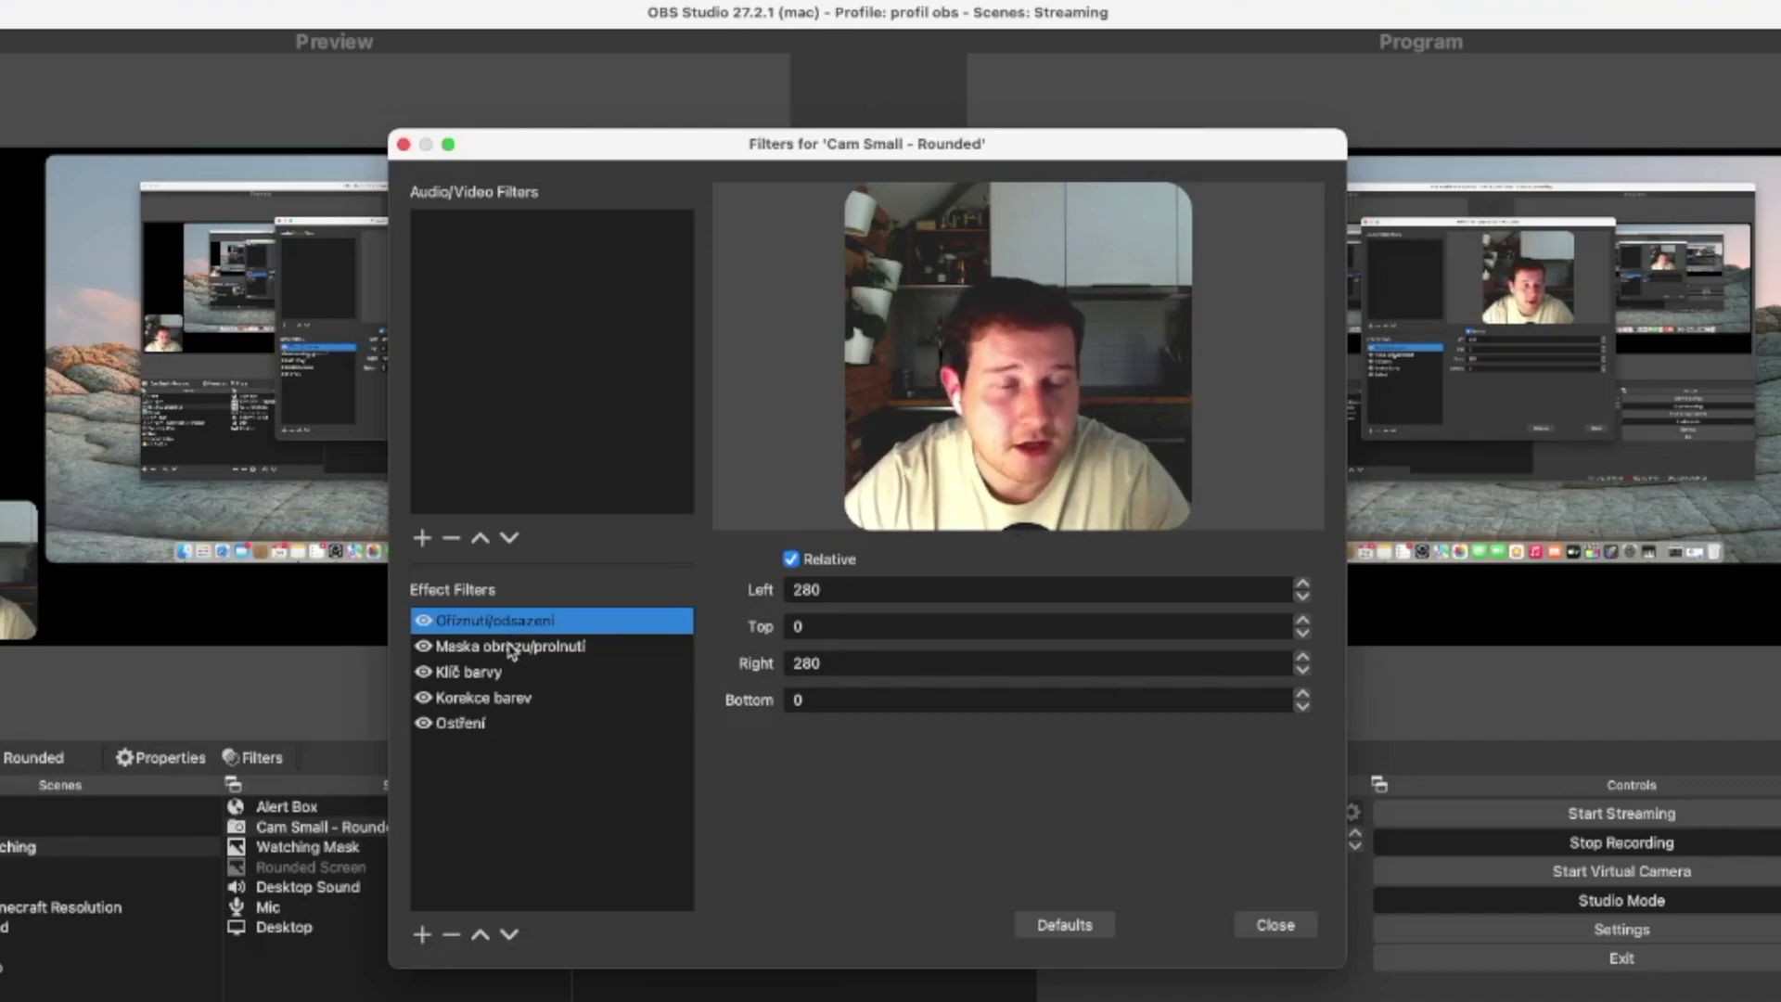
# Step: Turn off the crop filter and inspect the image mask filter, previewing its Camera Mask - Rounded Corner.png file in Finder
pyautogui.click(423, 622)
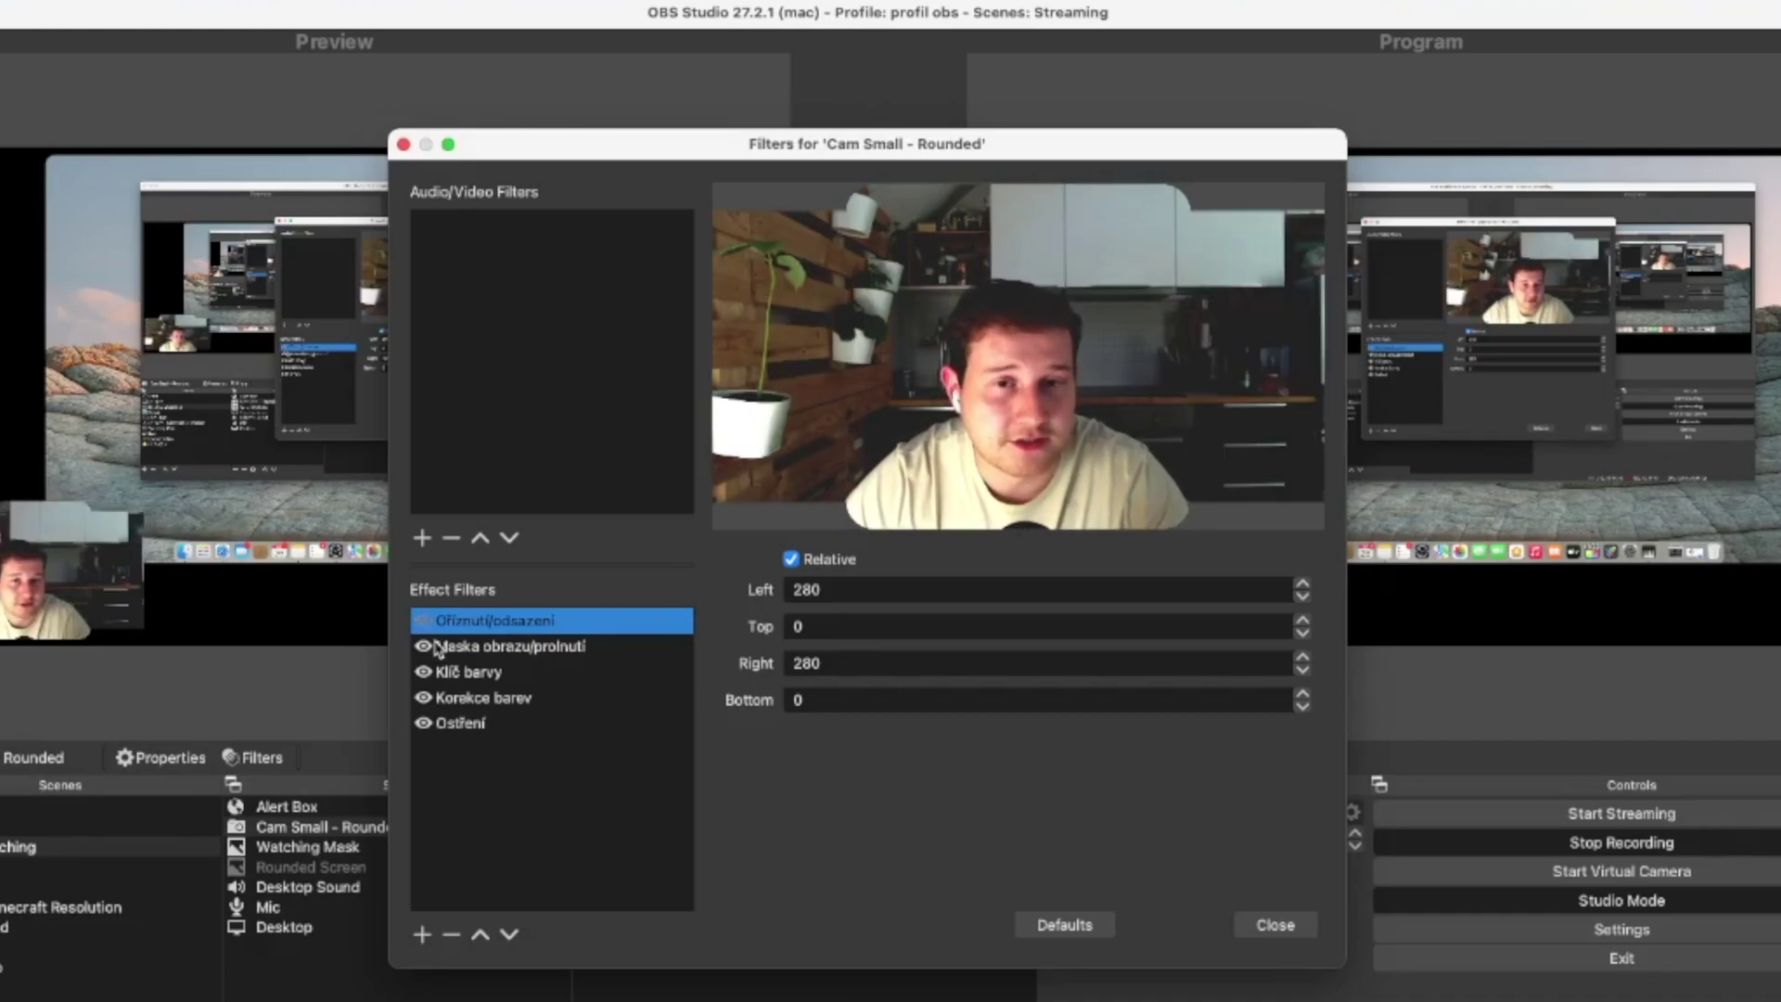
pyautogui.click(429, 648)
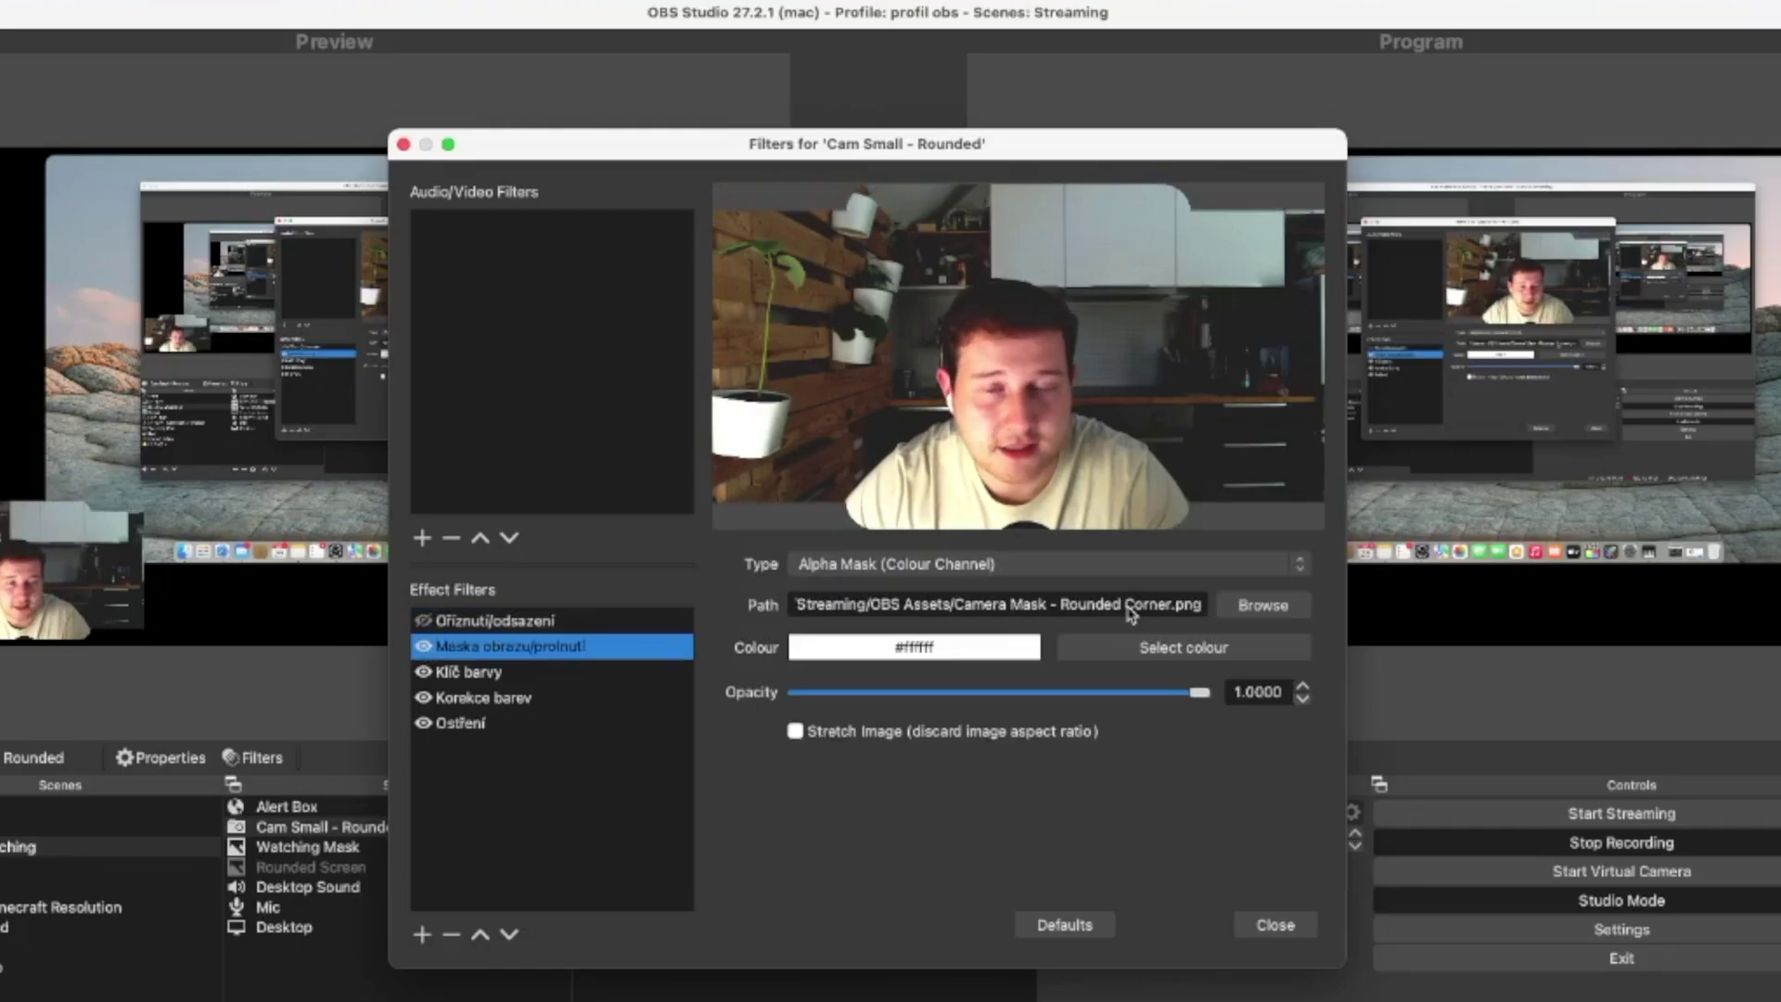
pyautogui.click(1141, 647)
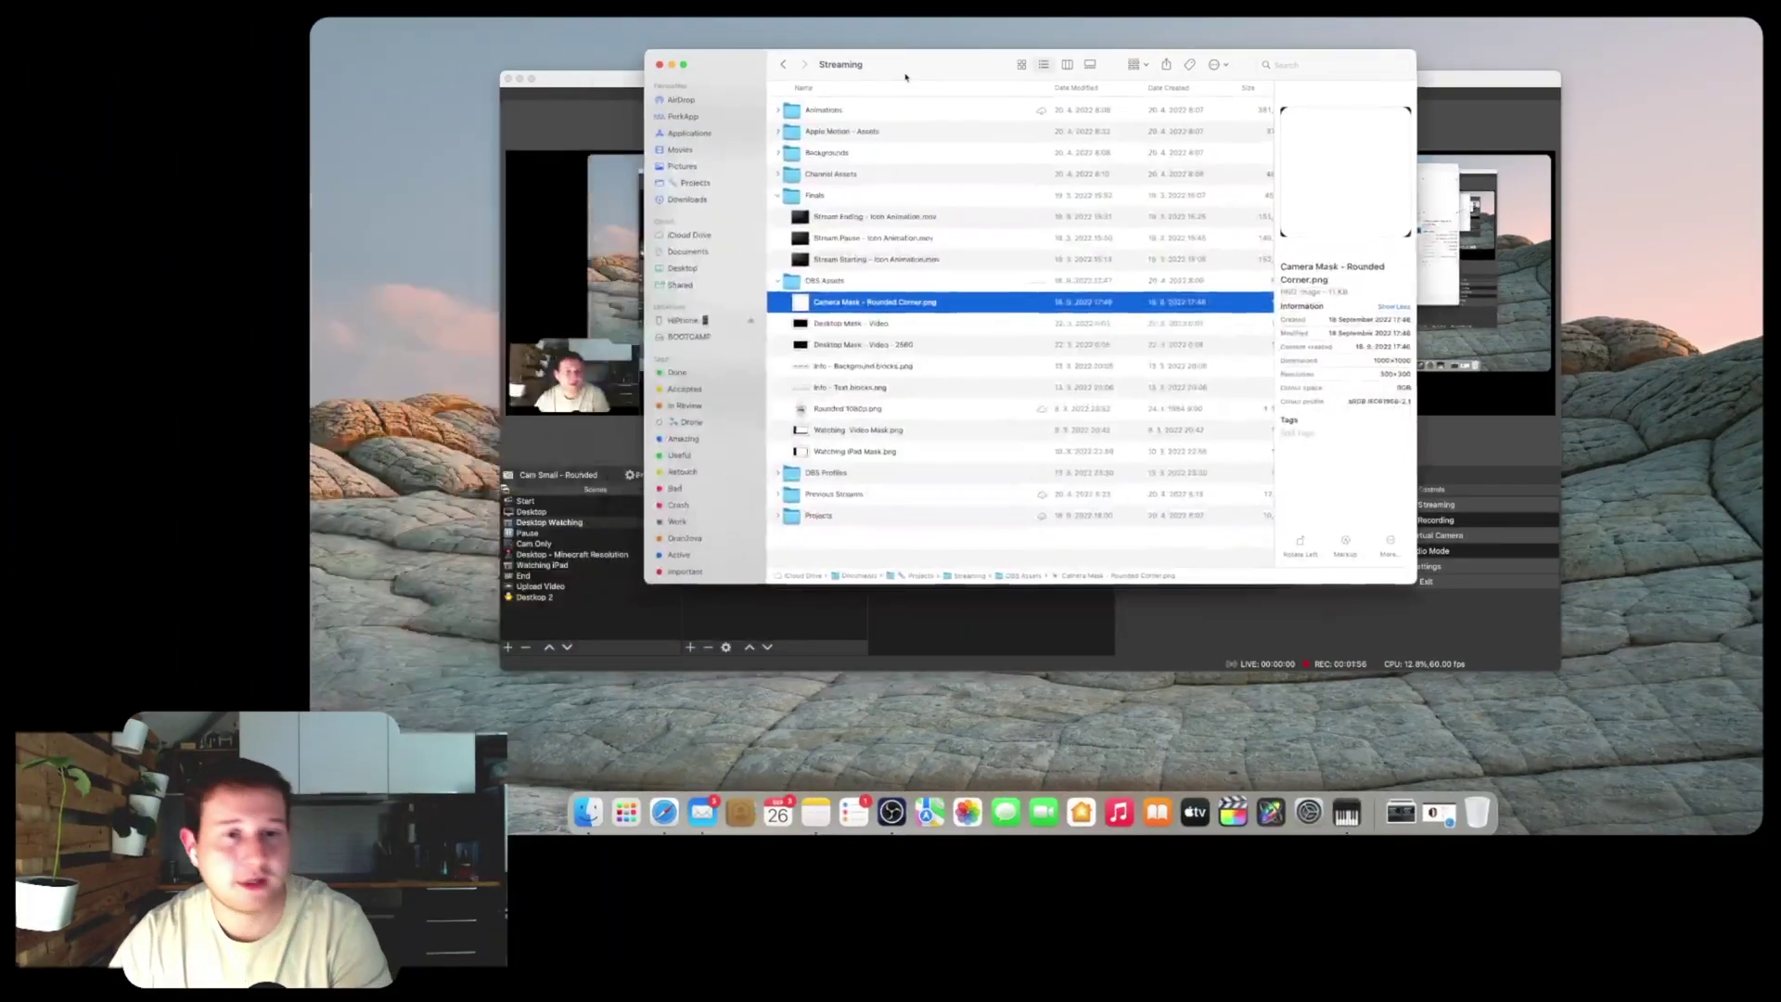
pyautogui.moveTo(905, 77); pyautogui.dragTo(647, 201)
pyautogui.press('space')
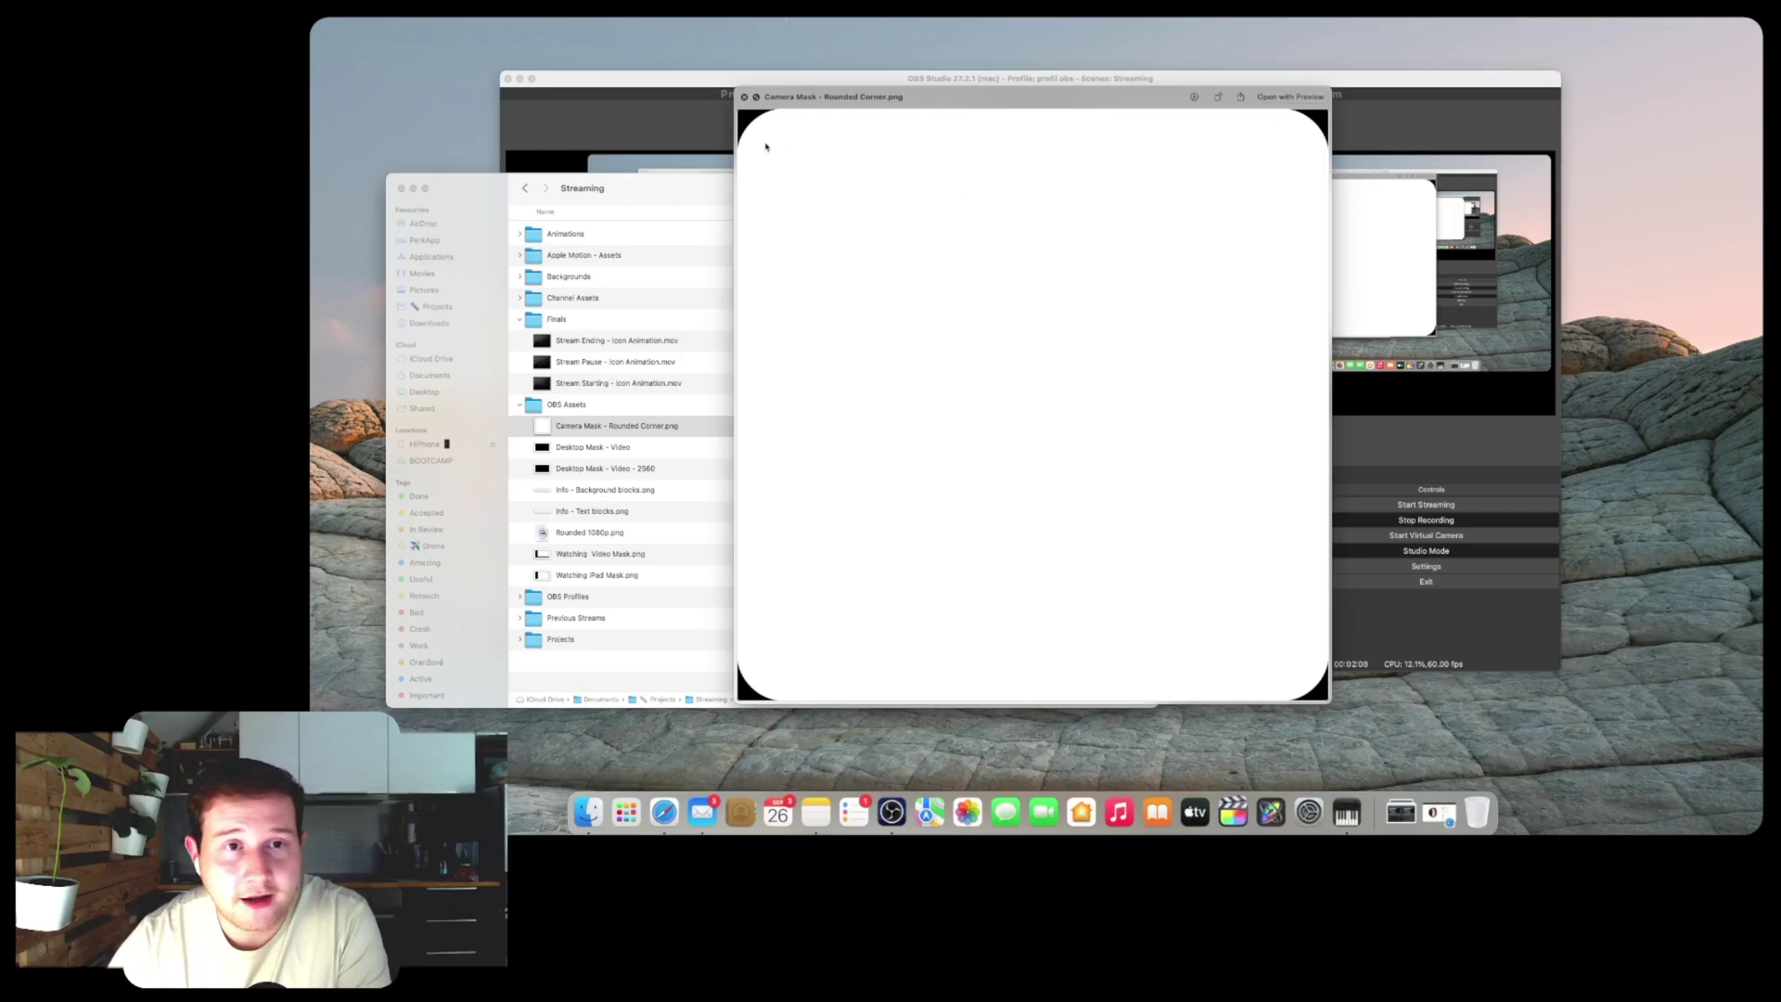
pyautogui.click(744, 97)
pyautogui.press('super+Tab')
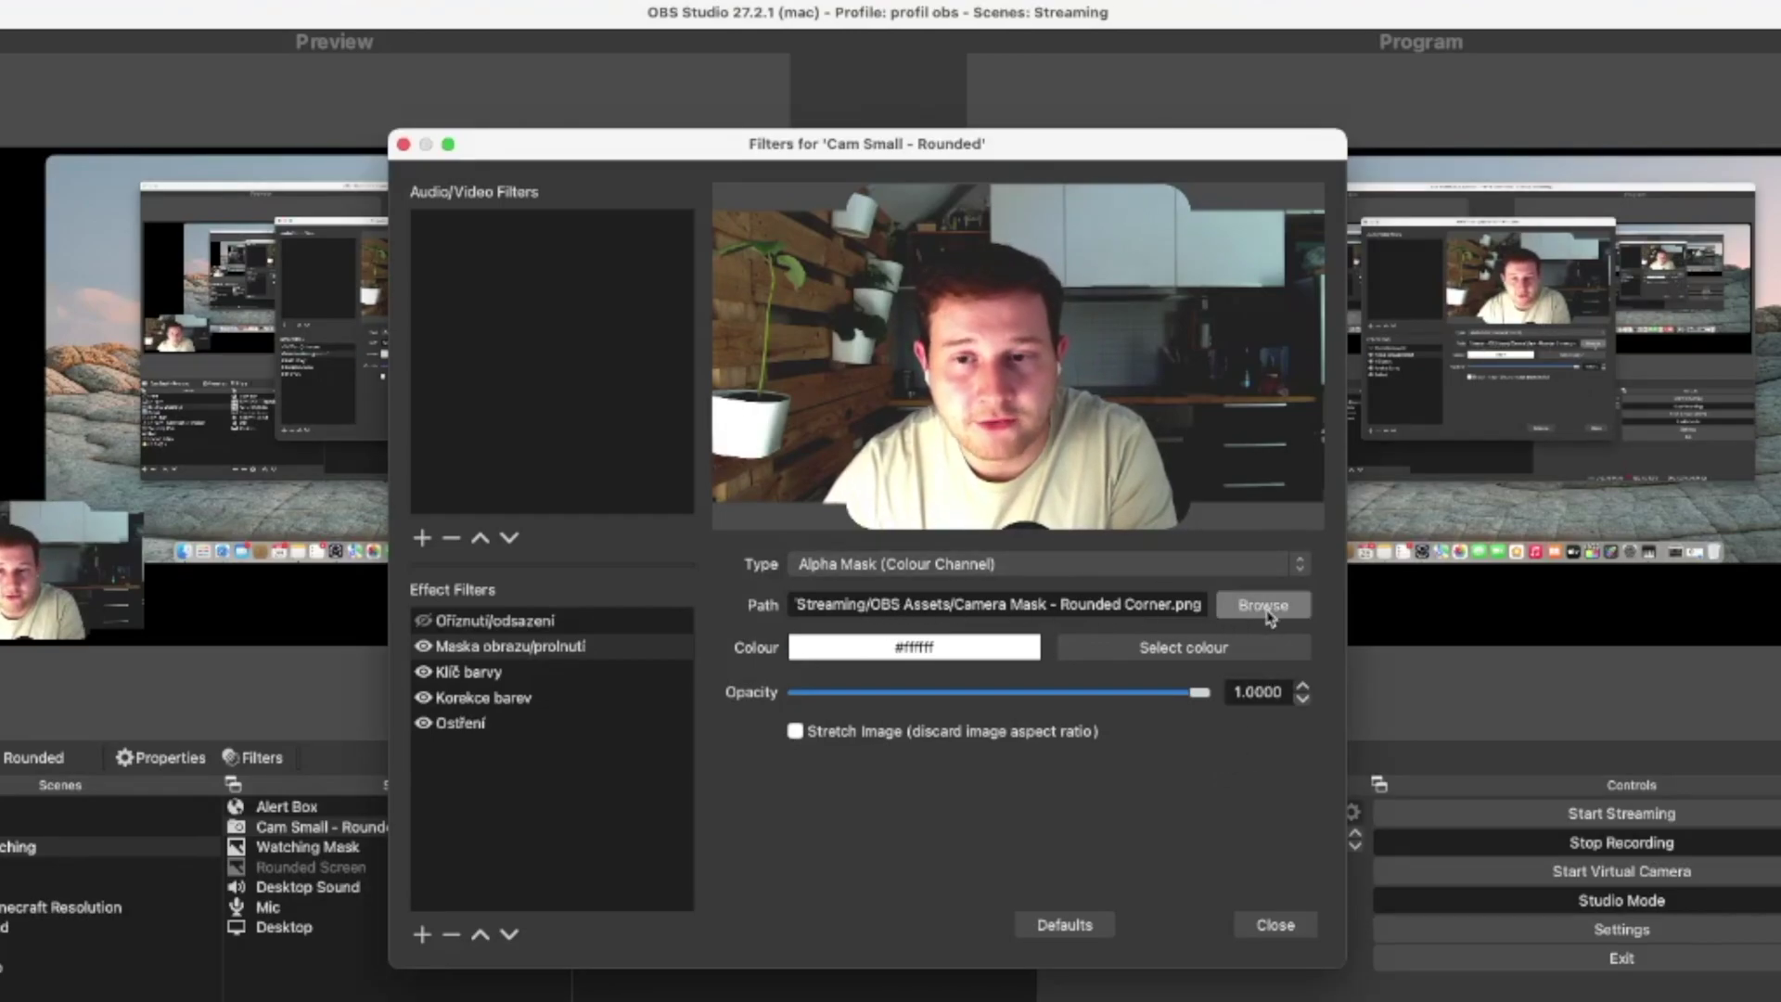
# Step: Review the image mask filter's type options and opacity, keeping Alpha Mask (Colour Channel) as the type
pyautogui.click(936, 568)
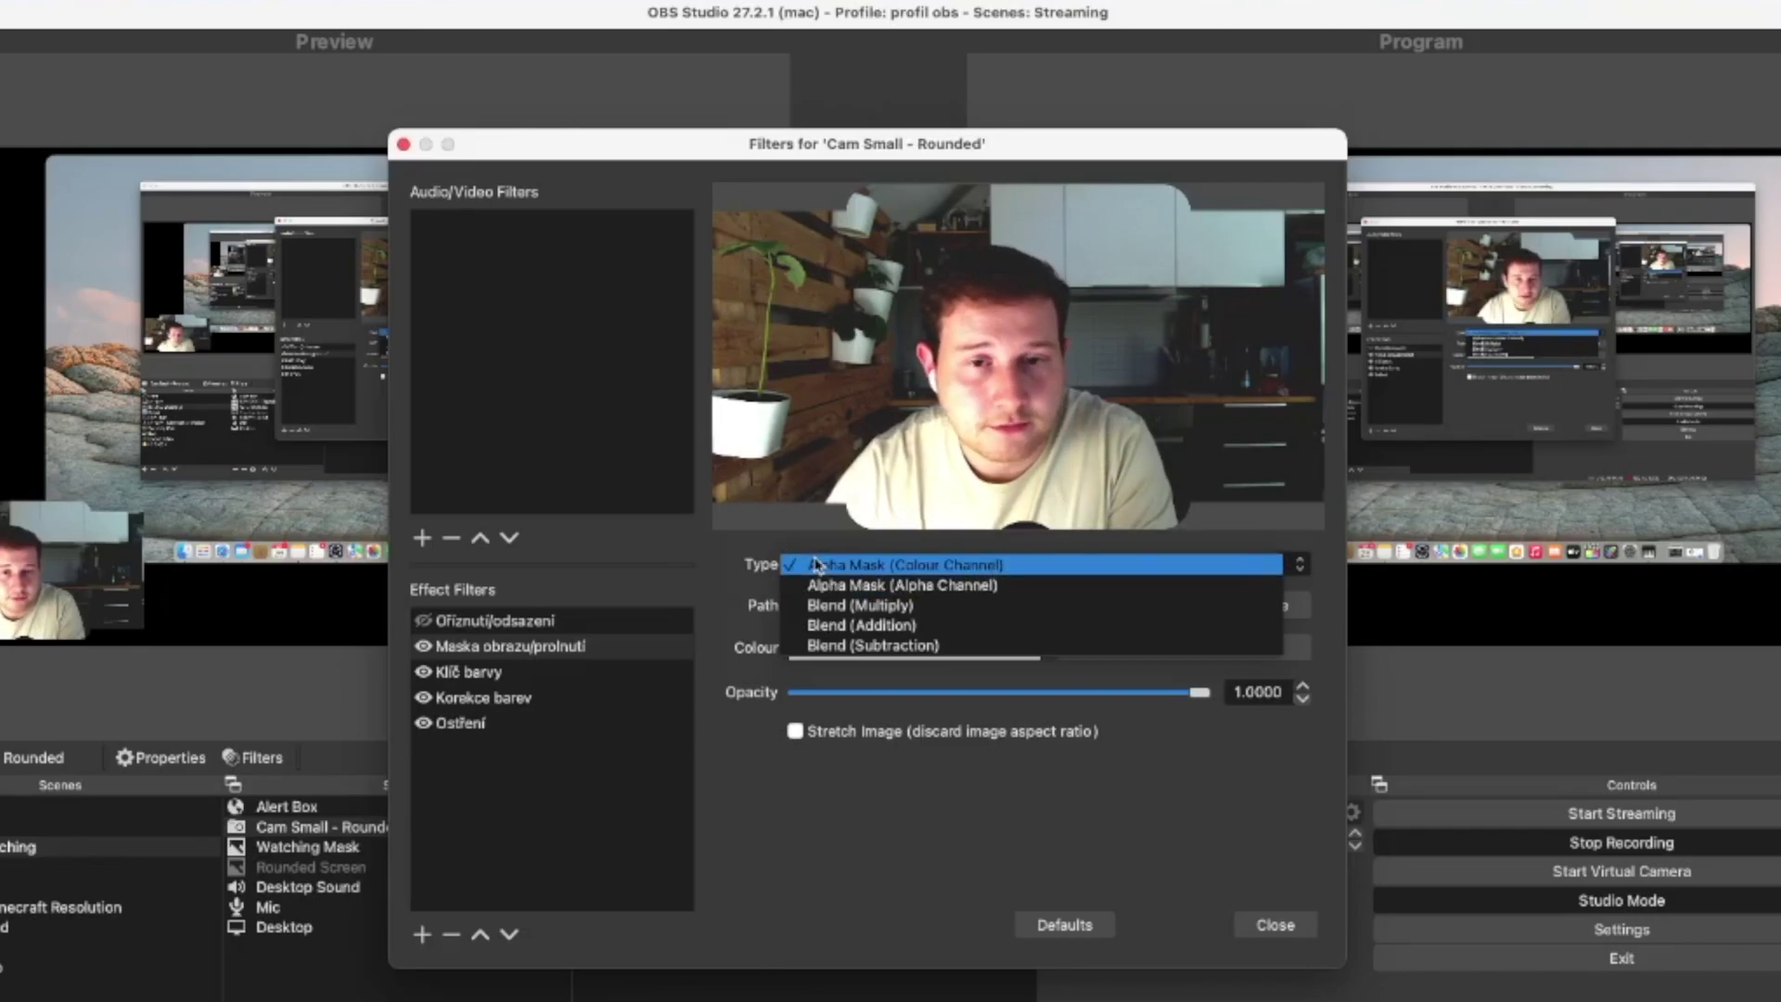
pyautogui.click(816, 565)
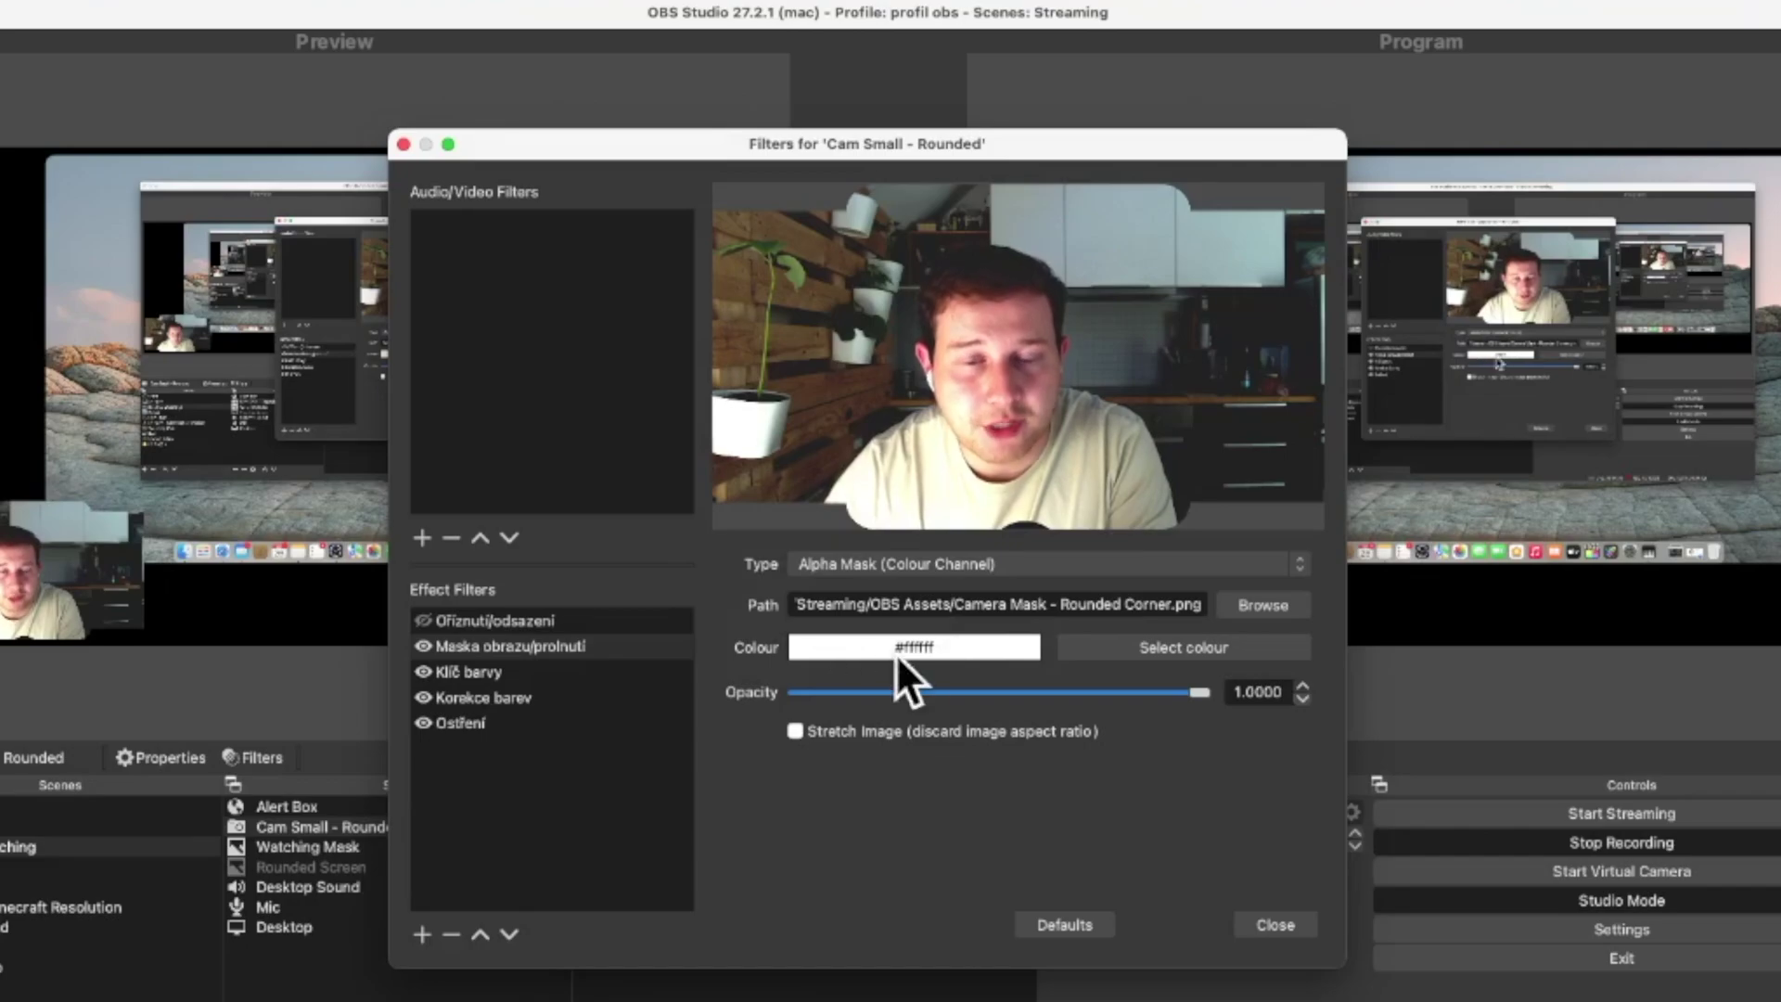
pyautogui.moveTo(1210, 698)
pyautogui.mouseDown()
pyautogui.moveTo(1060, 693)
pyautogui.moveTo(1236, 691)
pyautogui.mouseUp()
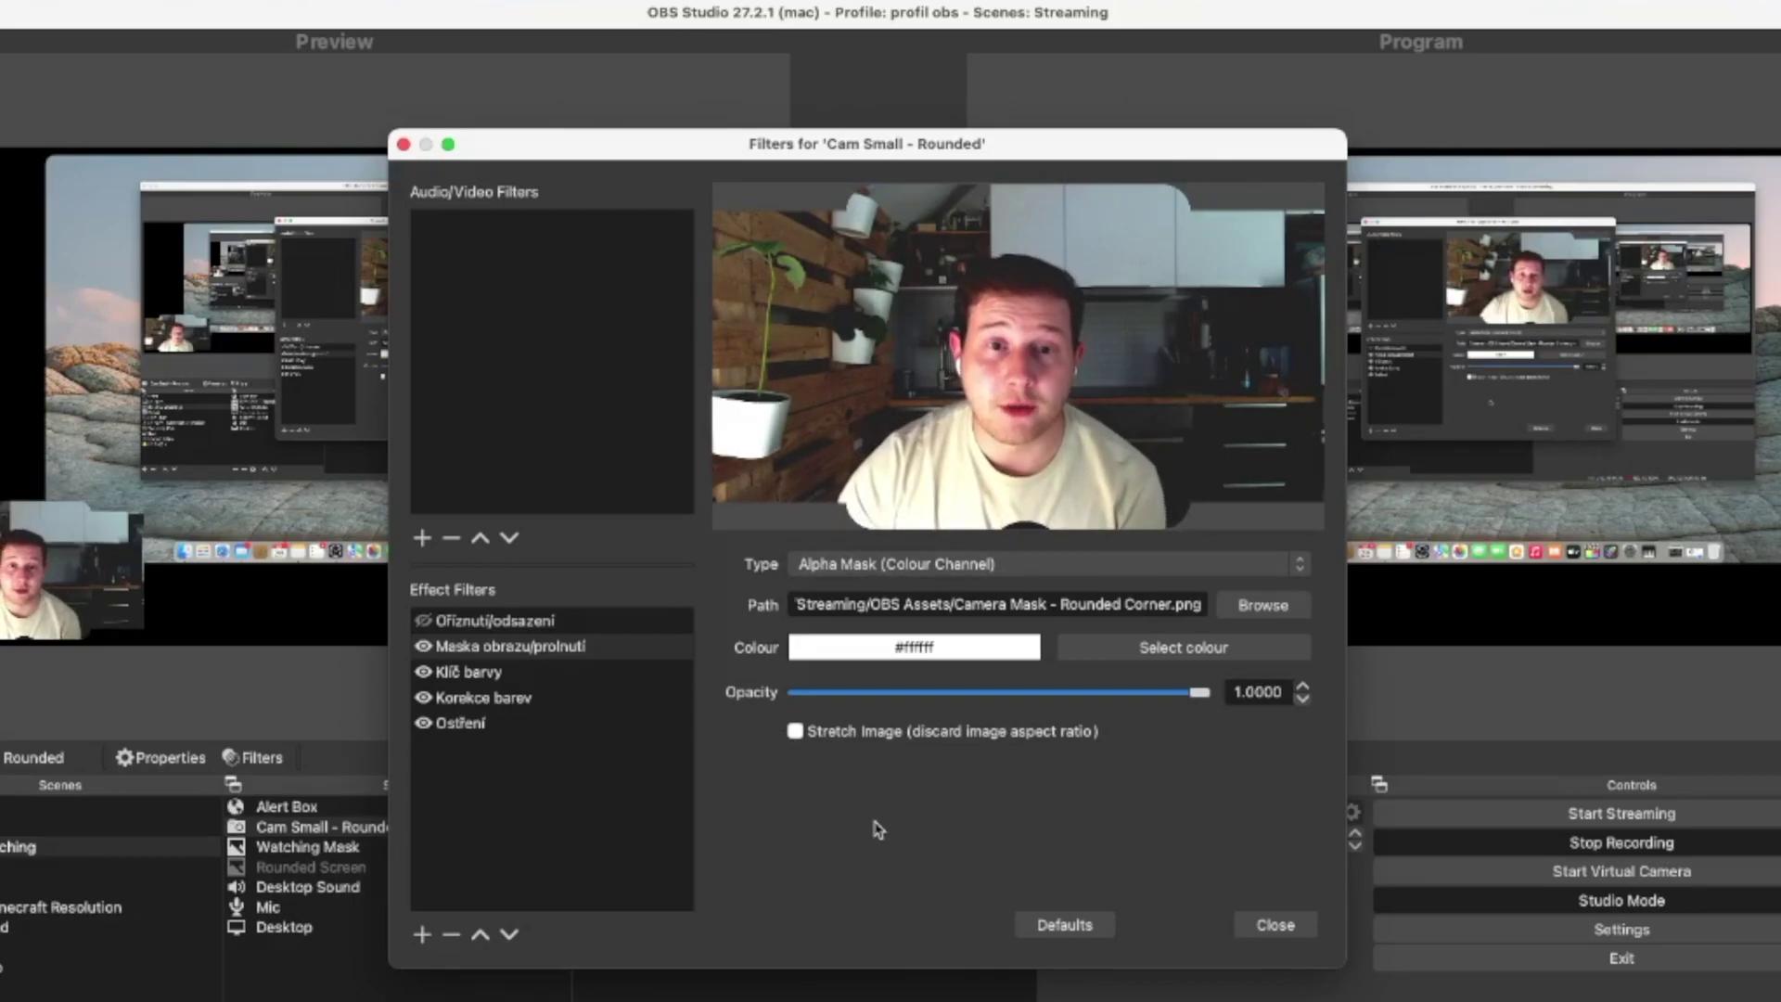
# Step: Re-enable the Oříznutí/odsazení filter, try a left crop of 0, and set it back to 280
pyautogui.click(524, 623)
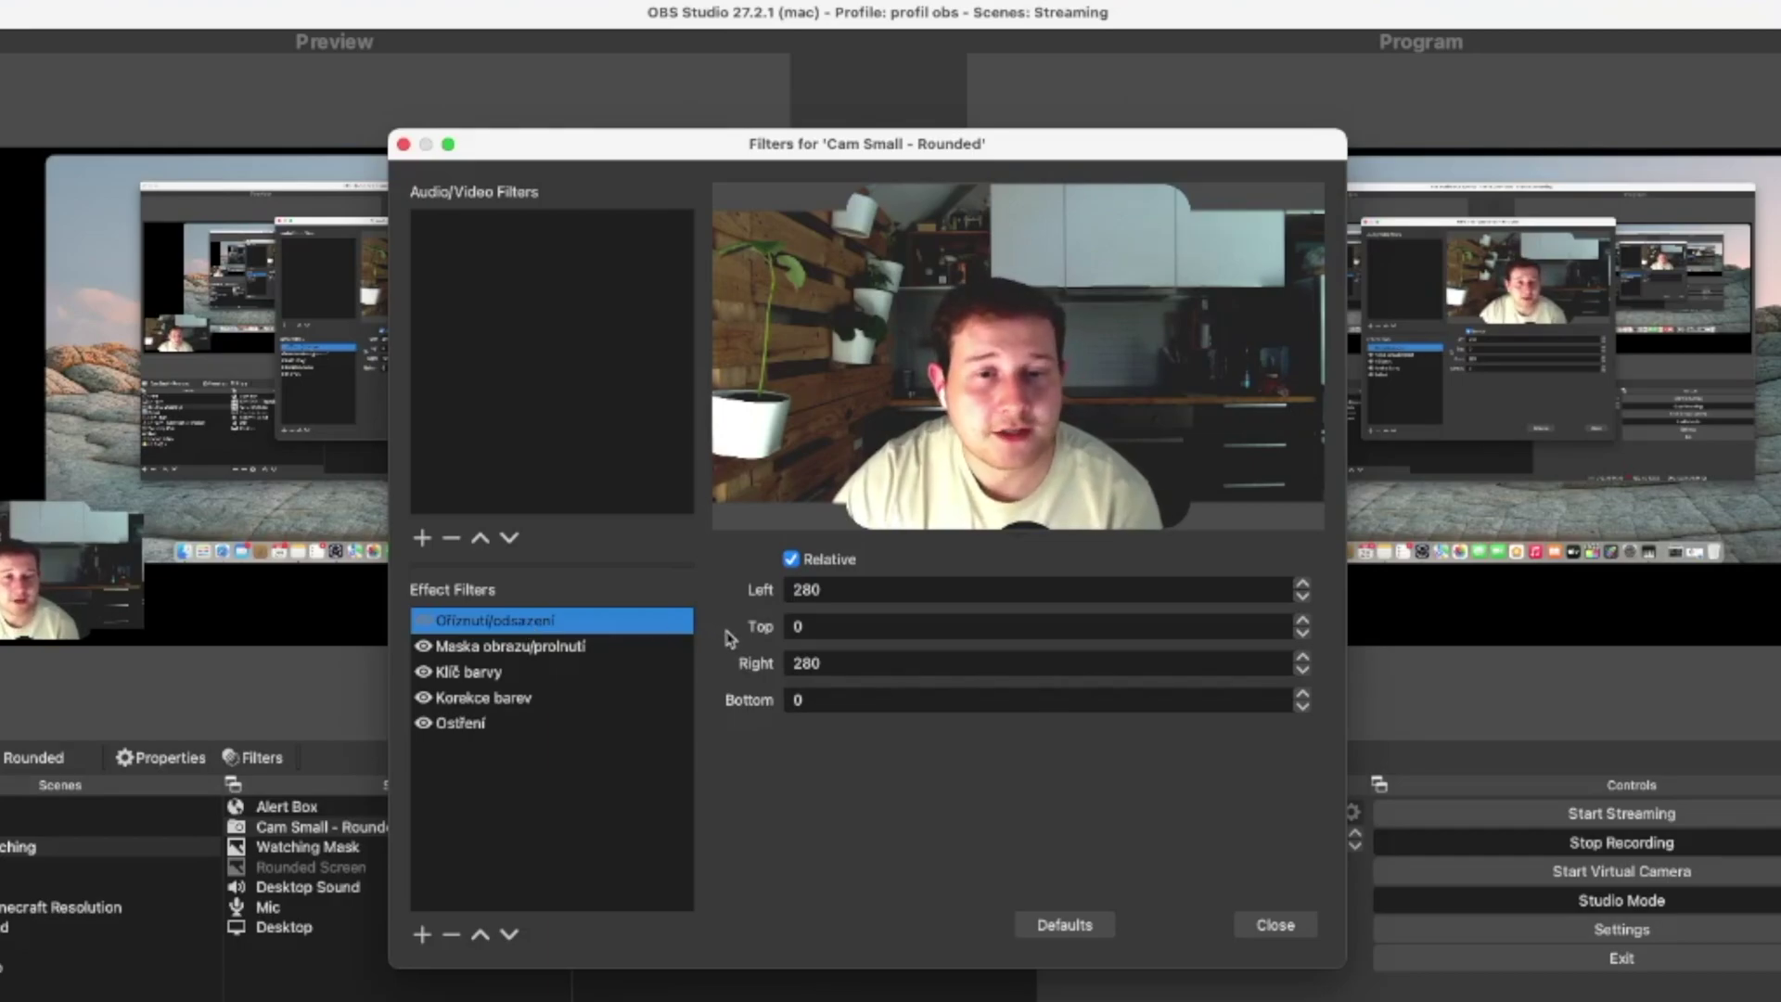
pyautogui.click(423, 623)
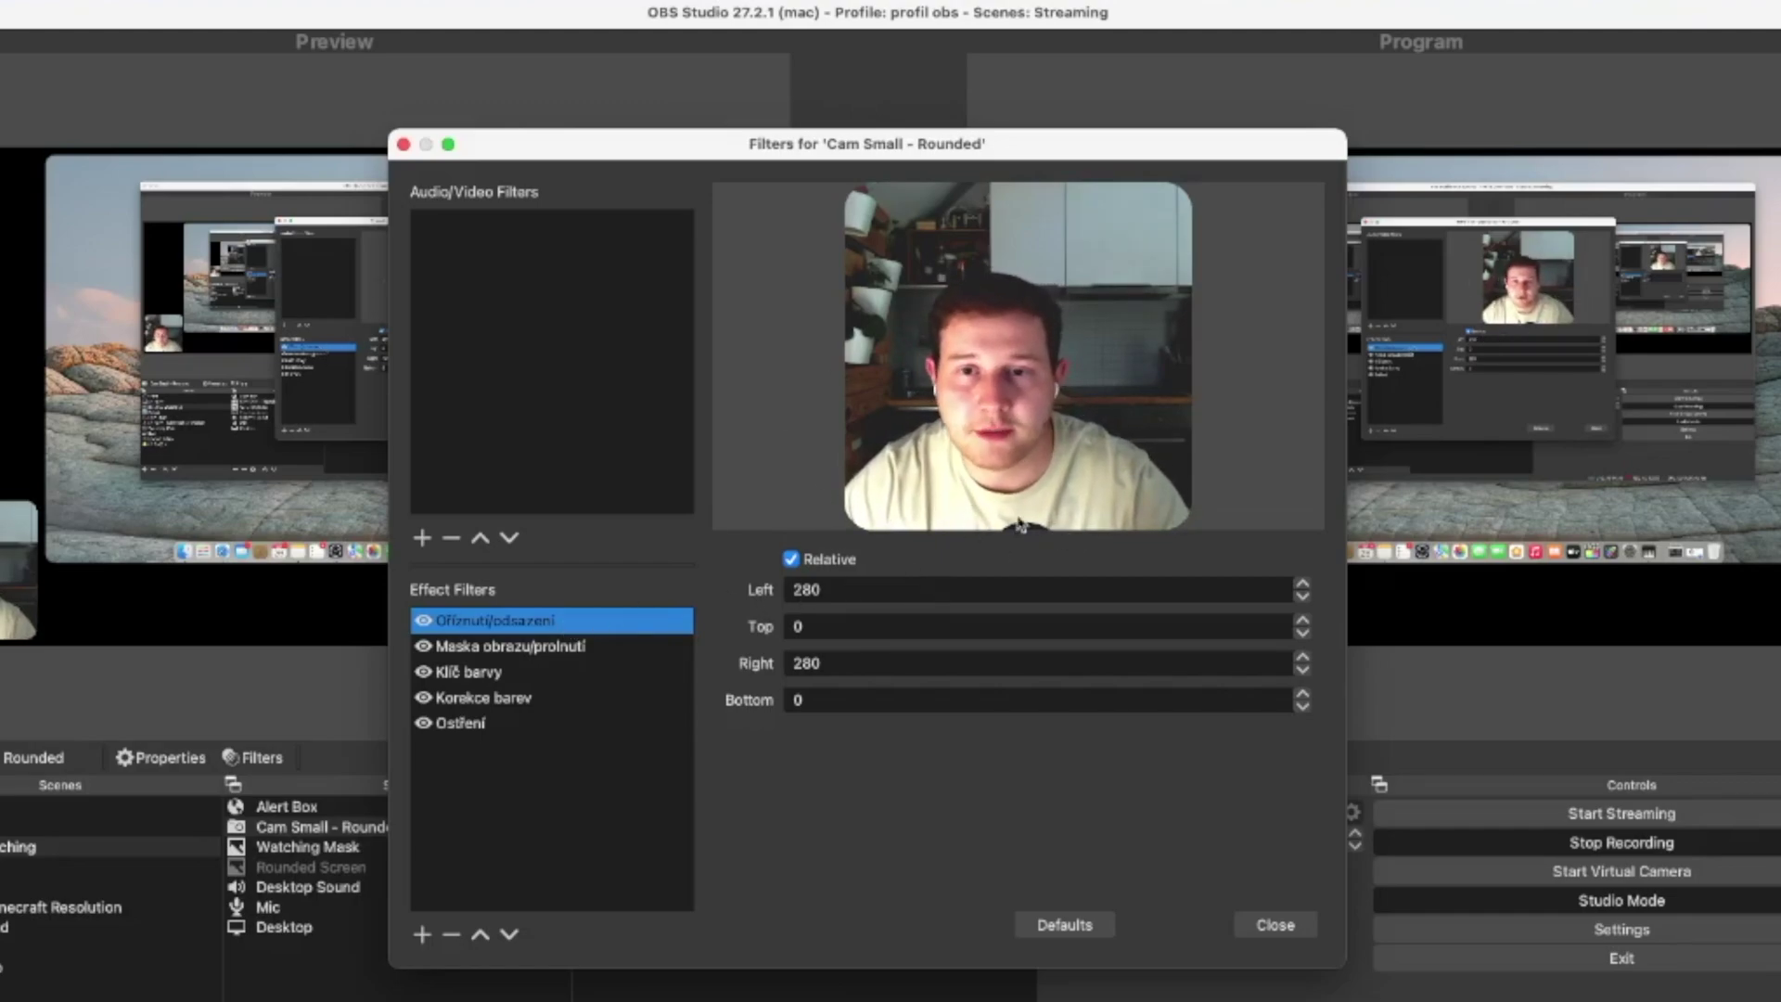
pyautogui.write('0')
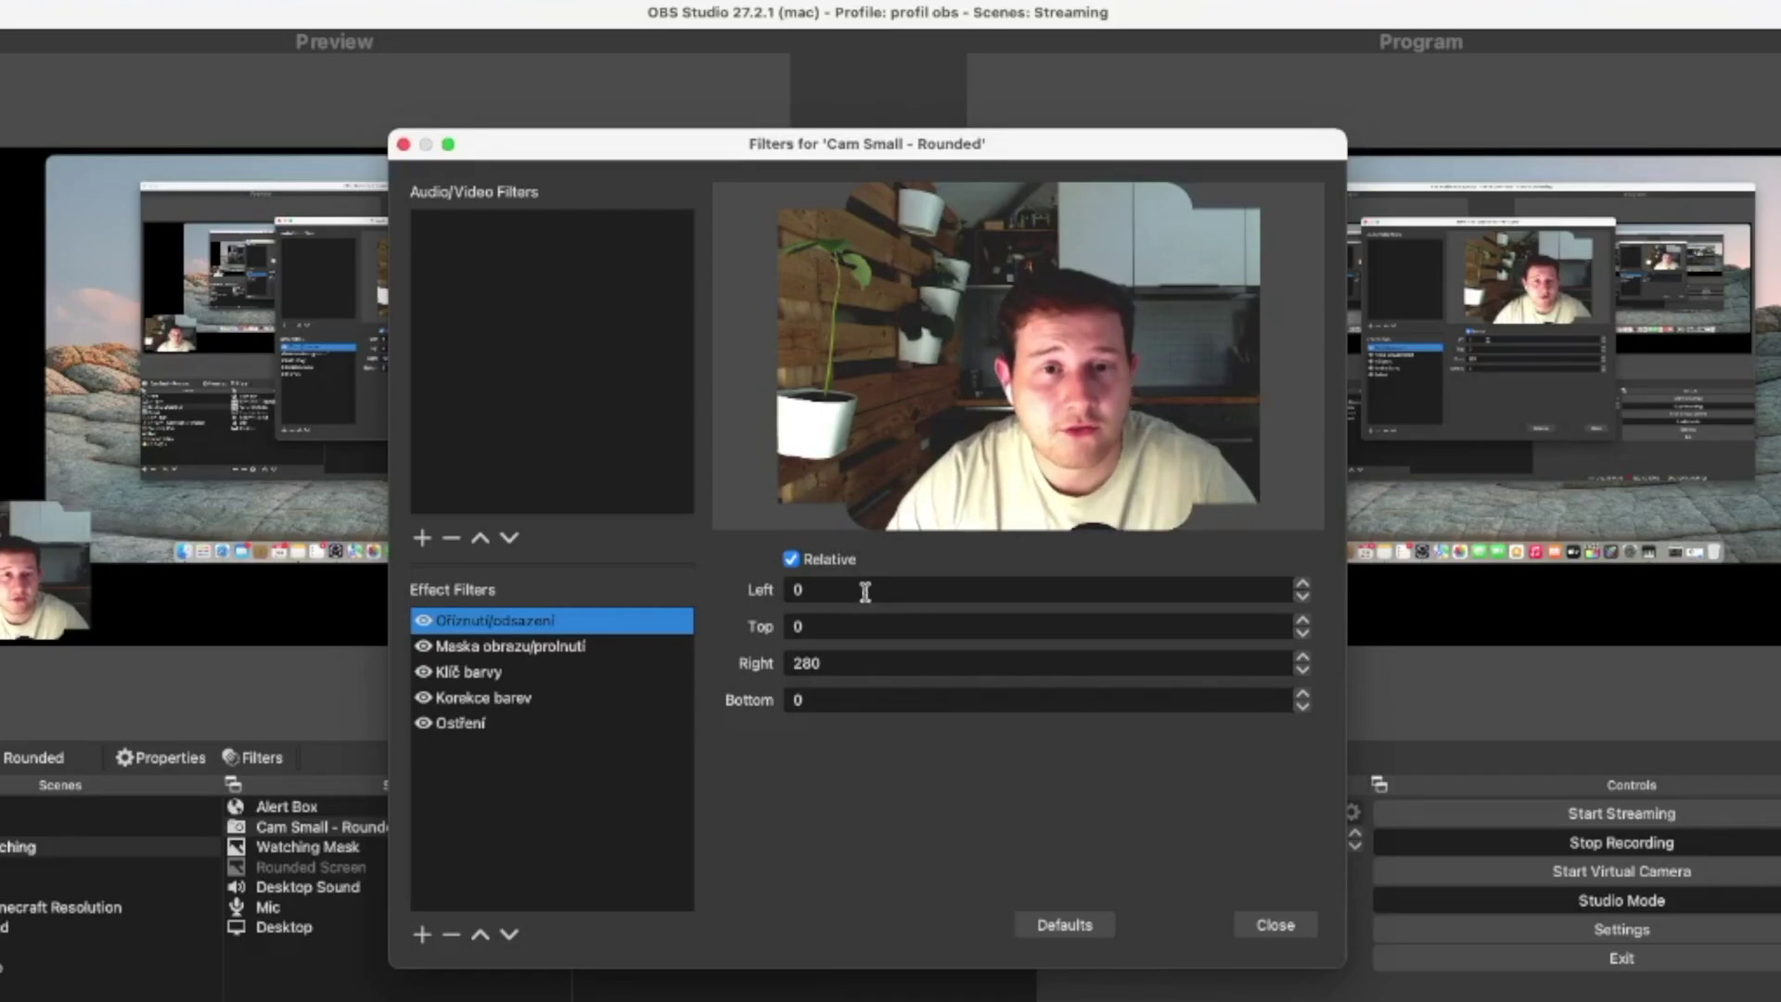
pyautogui.click(865, 591)
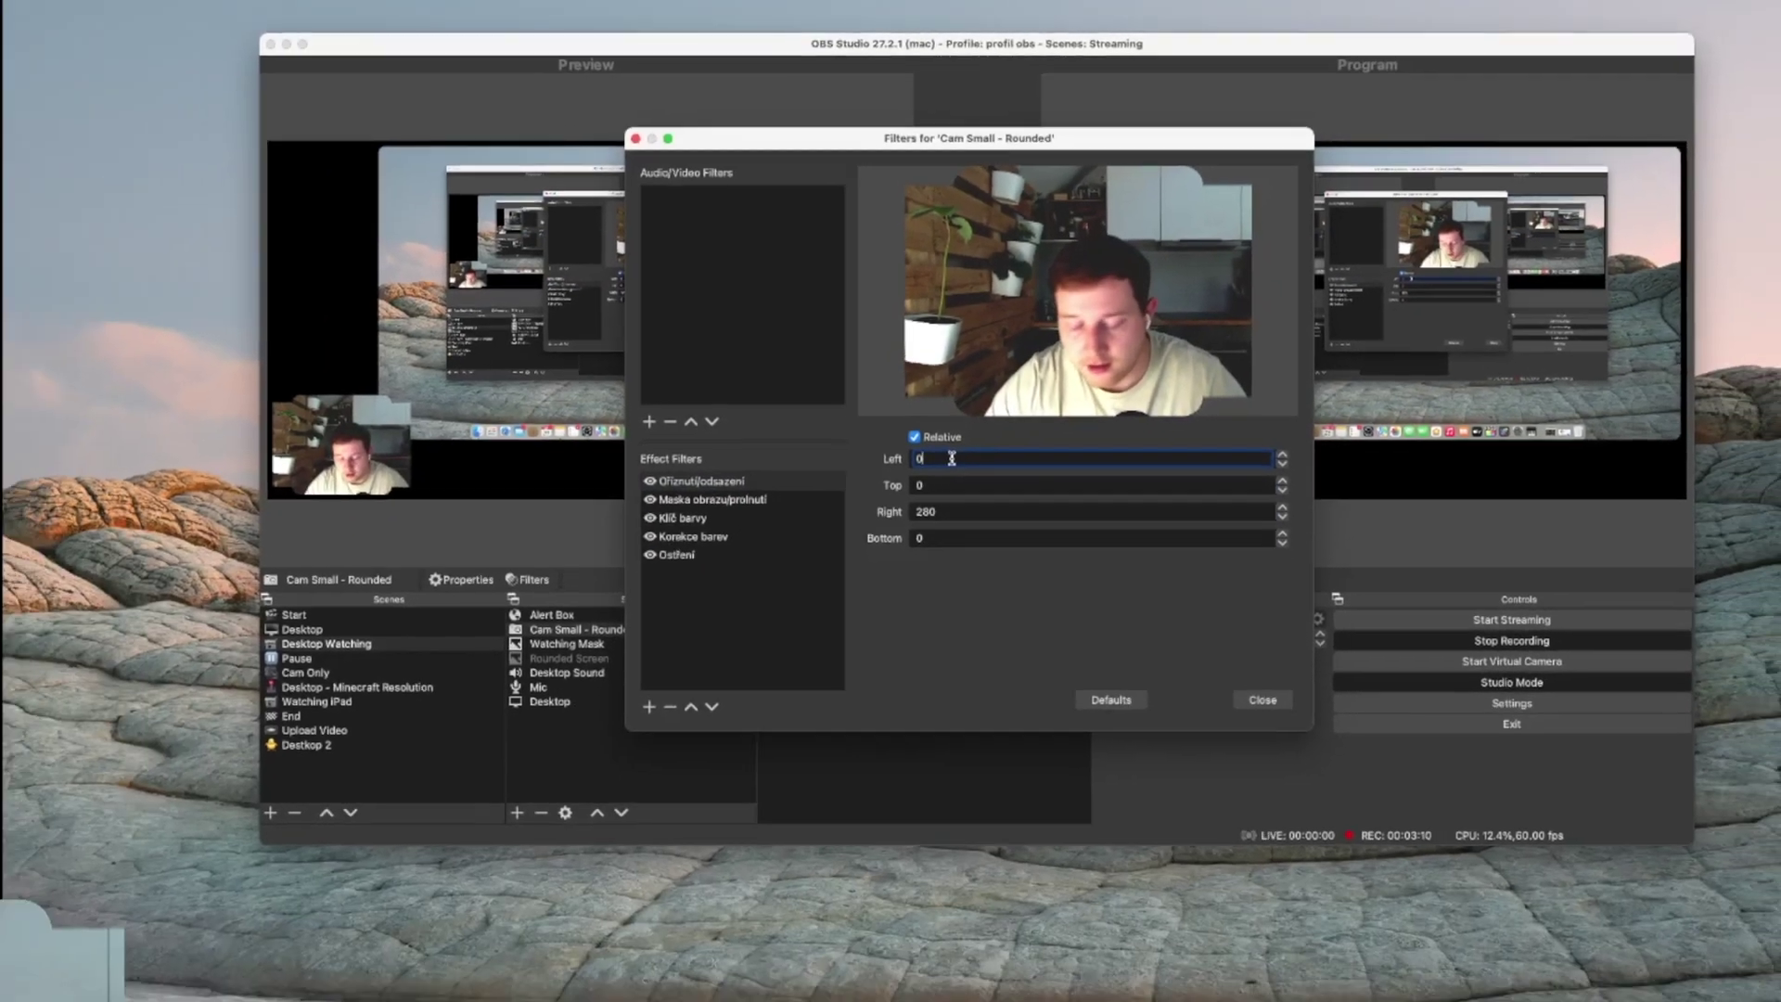
pyautogui.press('BackSpace')
pyautogui.write('280')
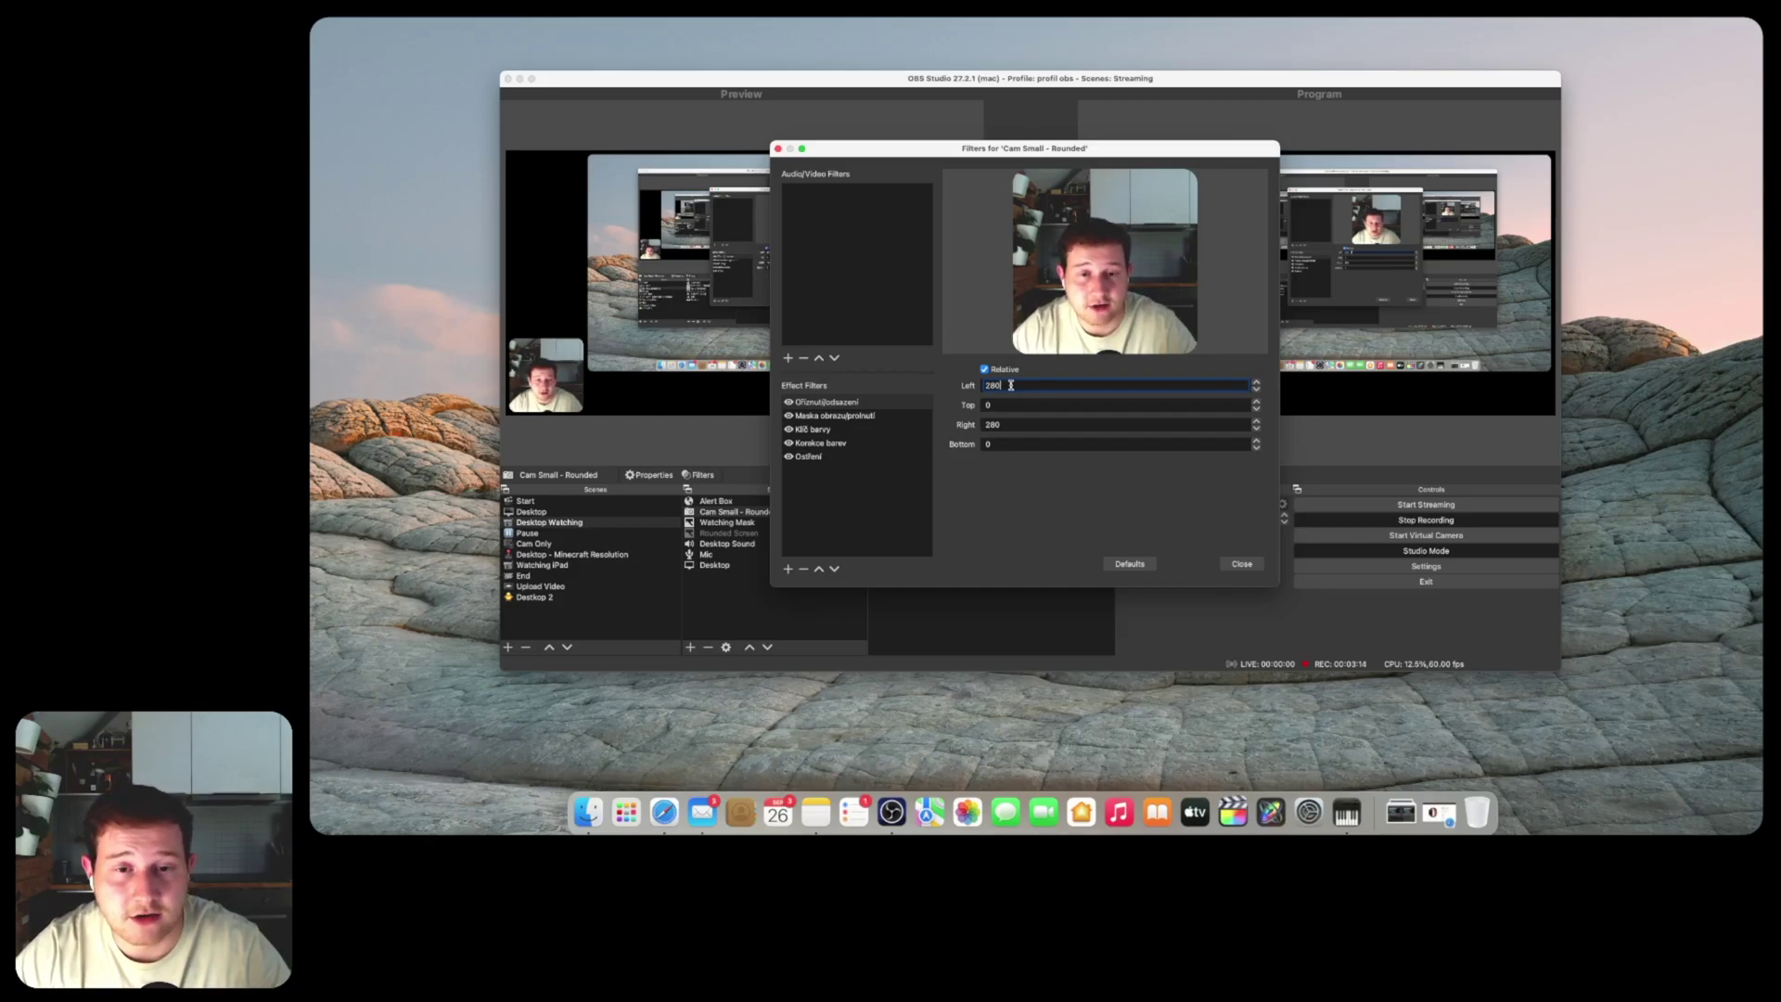
# Step: Try a left crop of 140 on the camera, restore it to 280, and close the filters
pyautogui.press('BackSpace')
pyautogui.press('BackSpace')
pyautogui.press('BackSpace')
pyautogui.write('140')
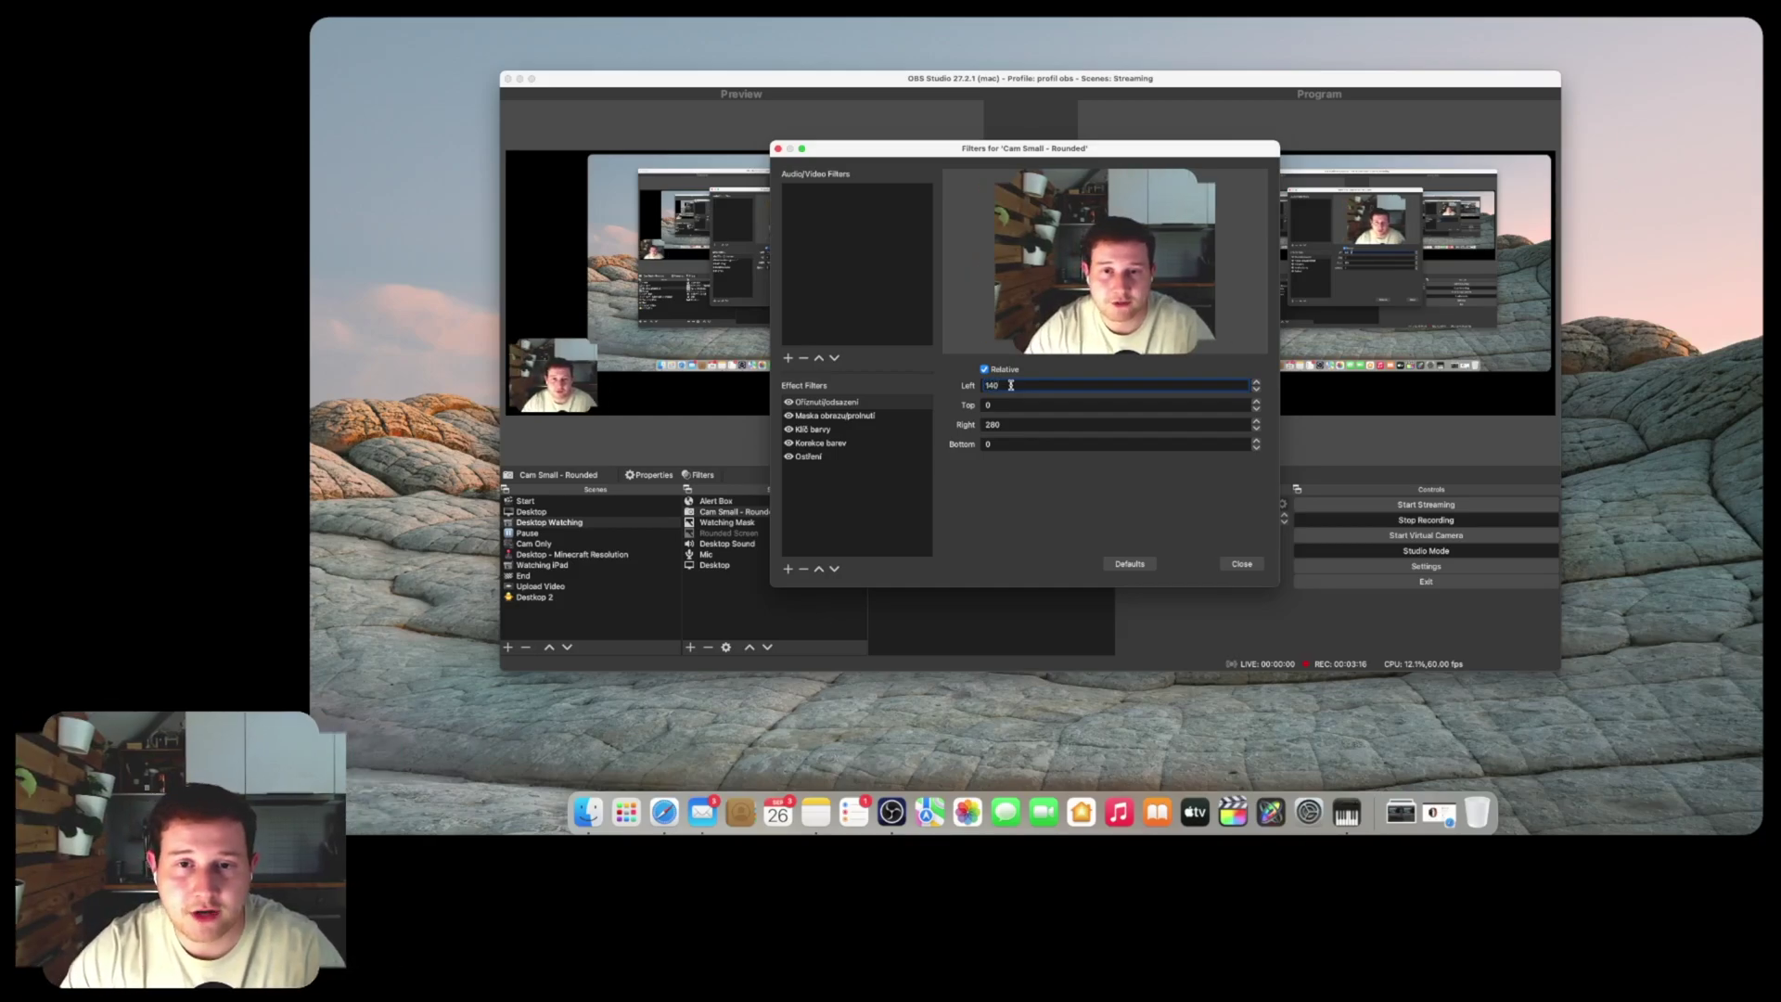
pyautogui.press('BackSpace')
pyautogui.press('BackSpace')
pyautogui.press('BackSpace')
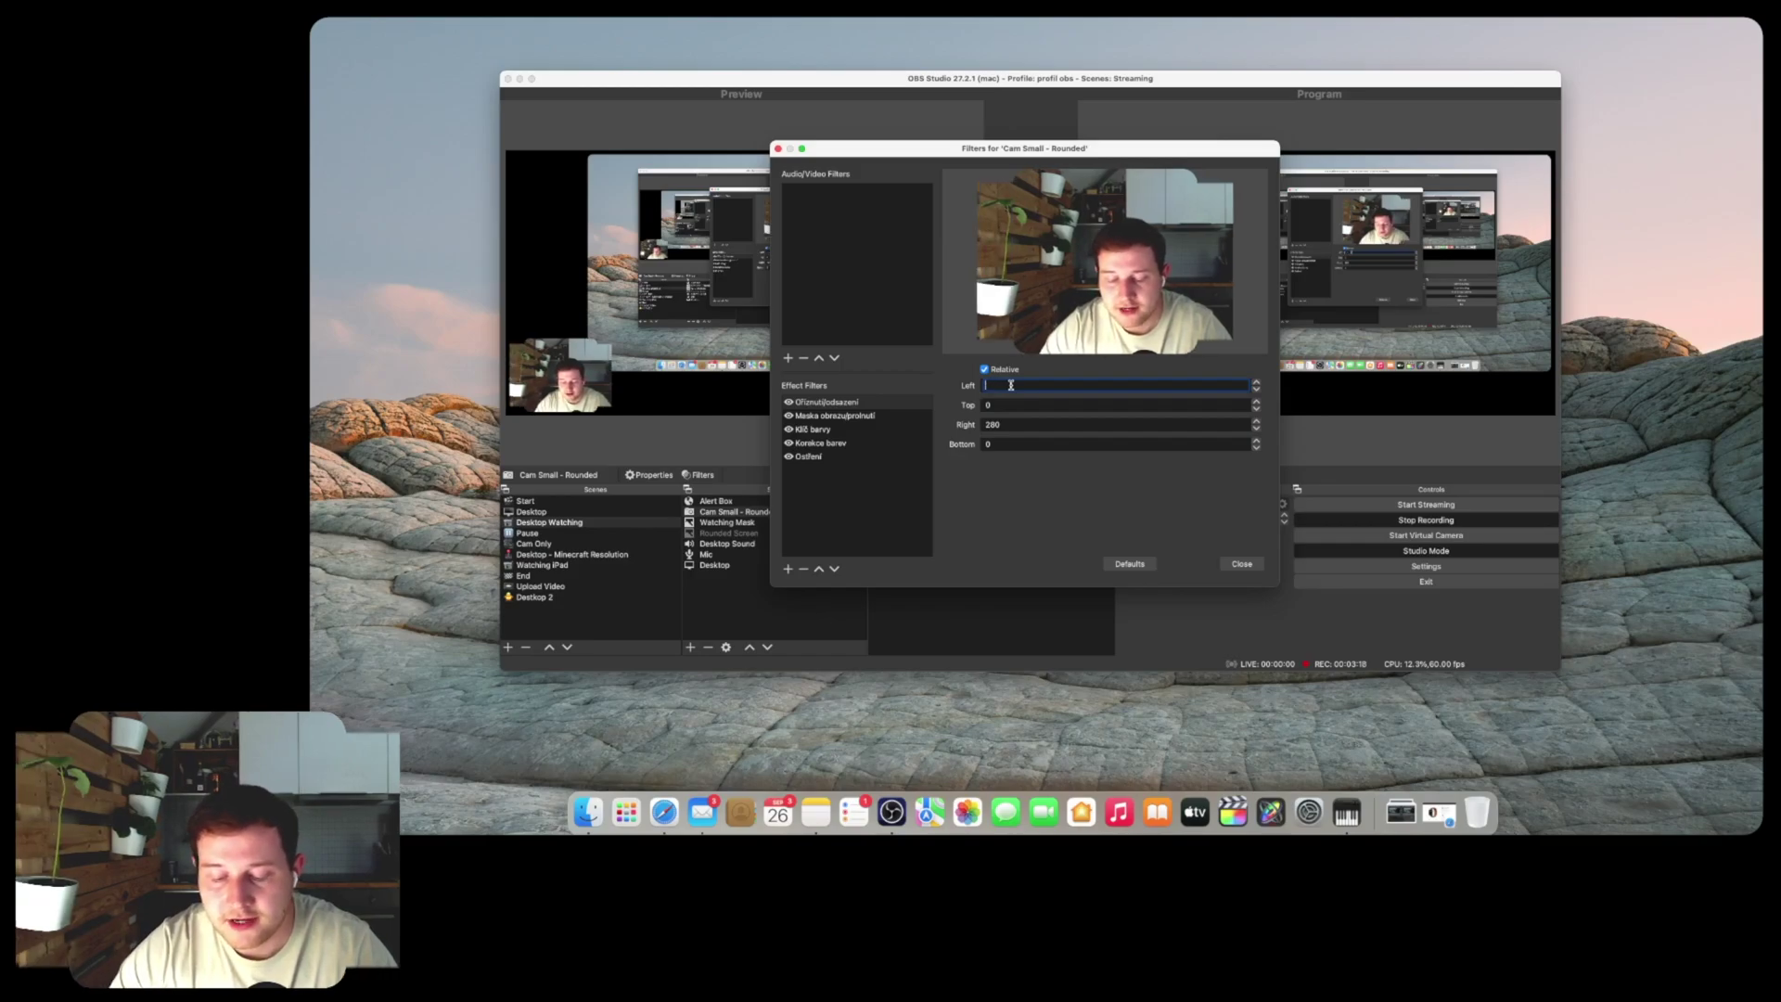
pyautogui.write('280')
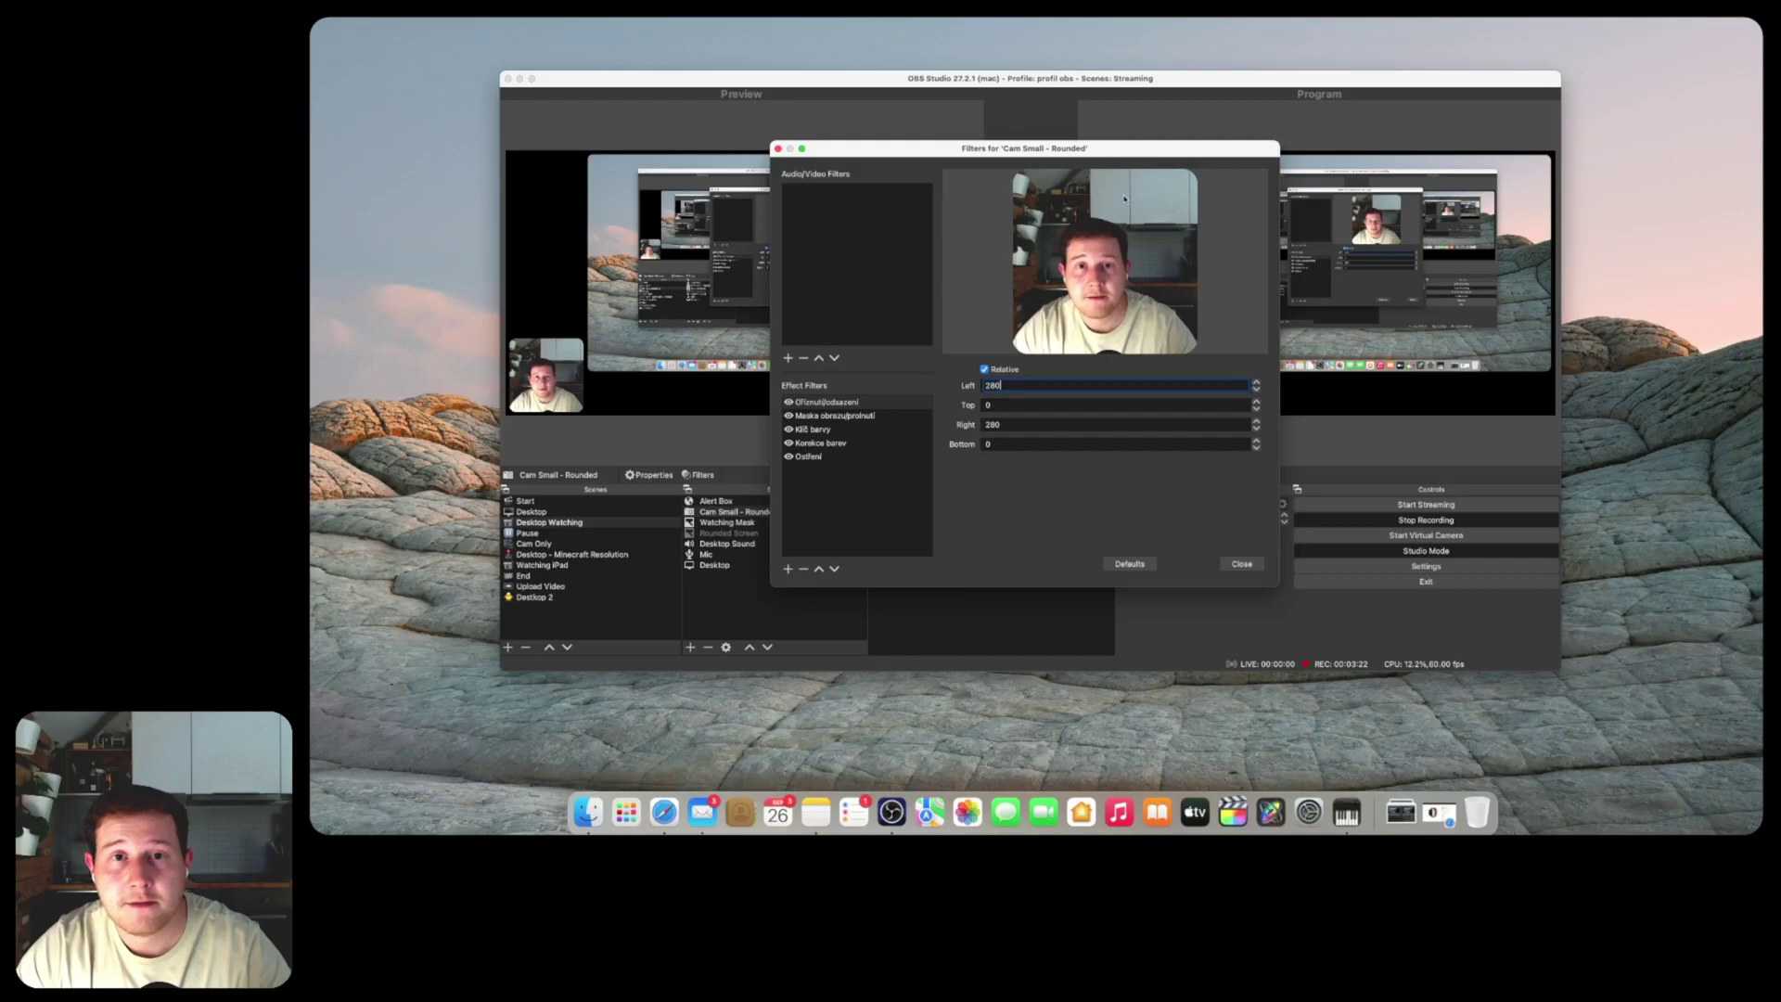
pyautogui.click(1241, 563)
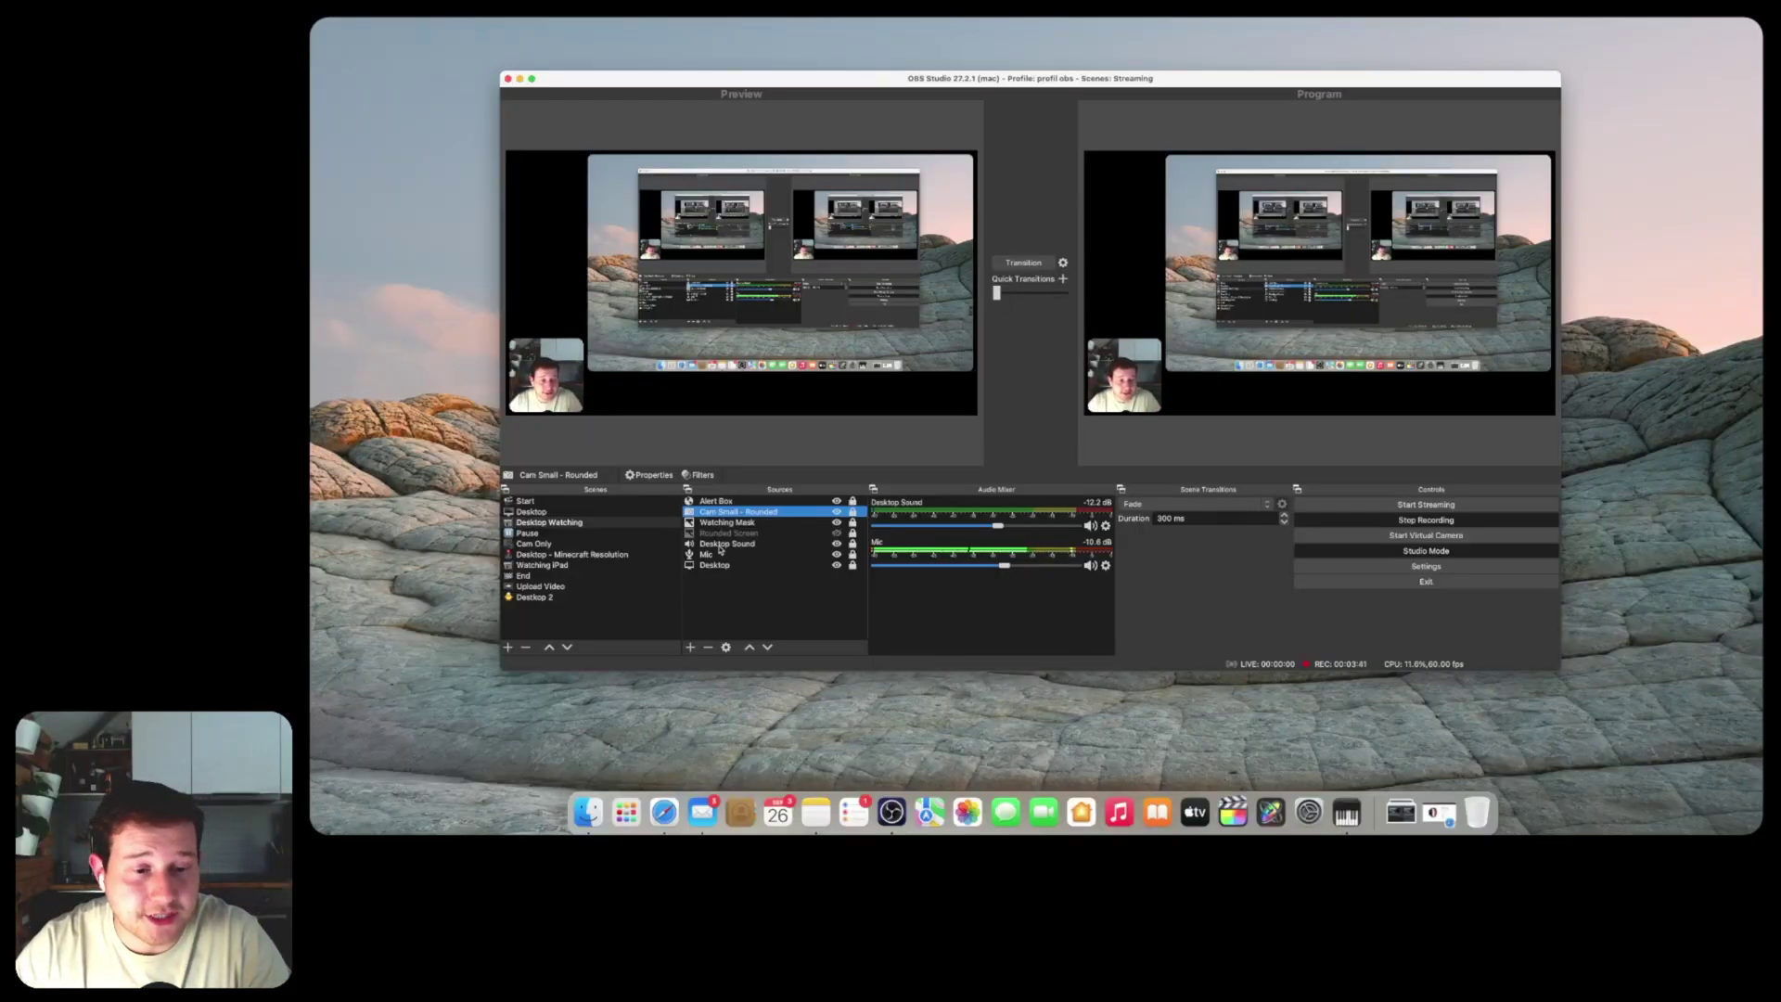
# Step: Load the Desktop scene into the preview and transition it to the program output
pyautogui.click(531, 511)
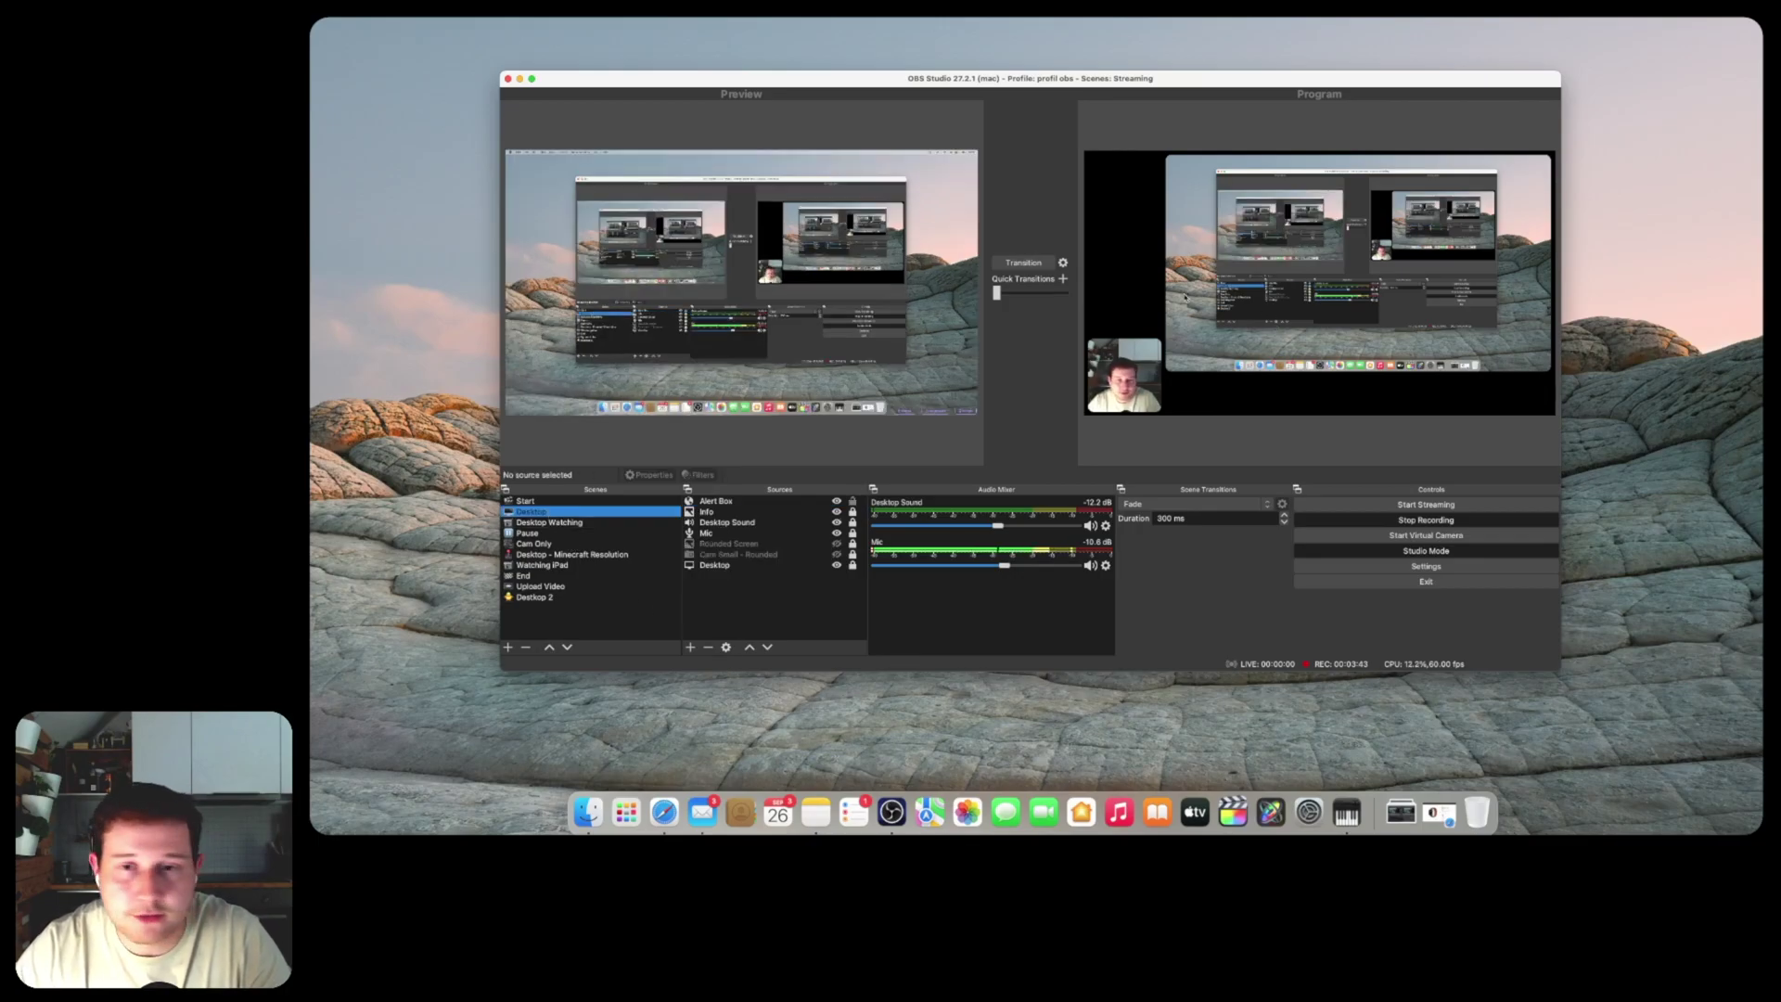
pyautogui.click(1021, 261)
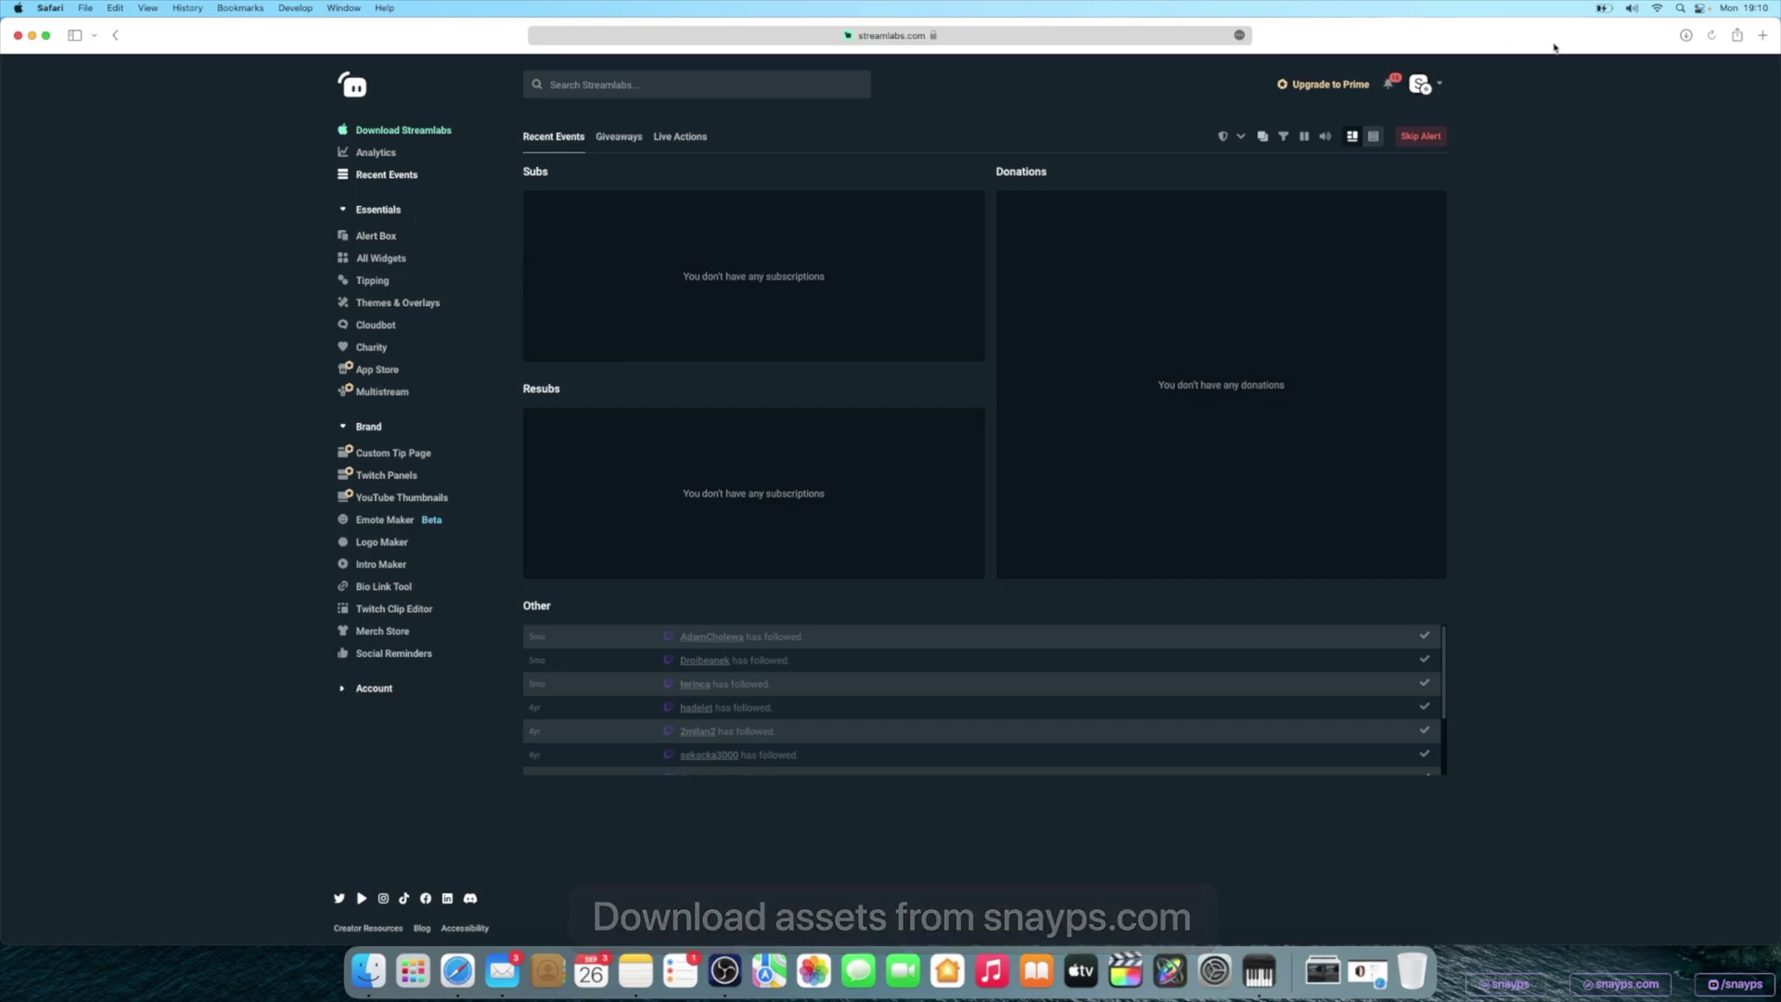
# Step: Open the Alert Box page in Streamlabs, and add a new Browser source to the Desktop Watching scene in OBS Studio
pyautogui.click(377, 237)
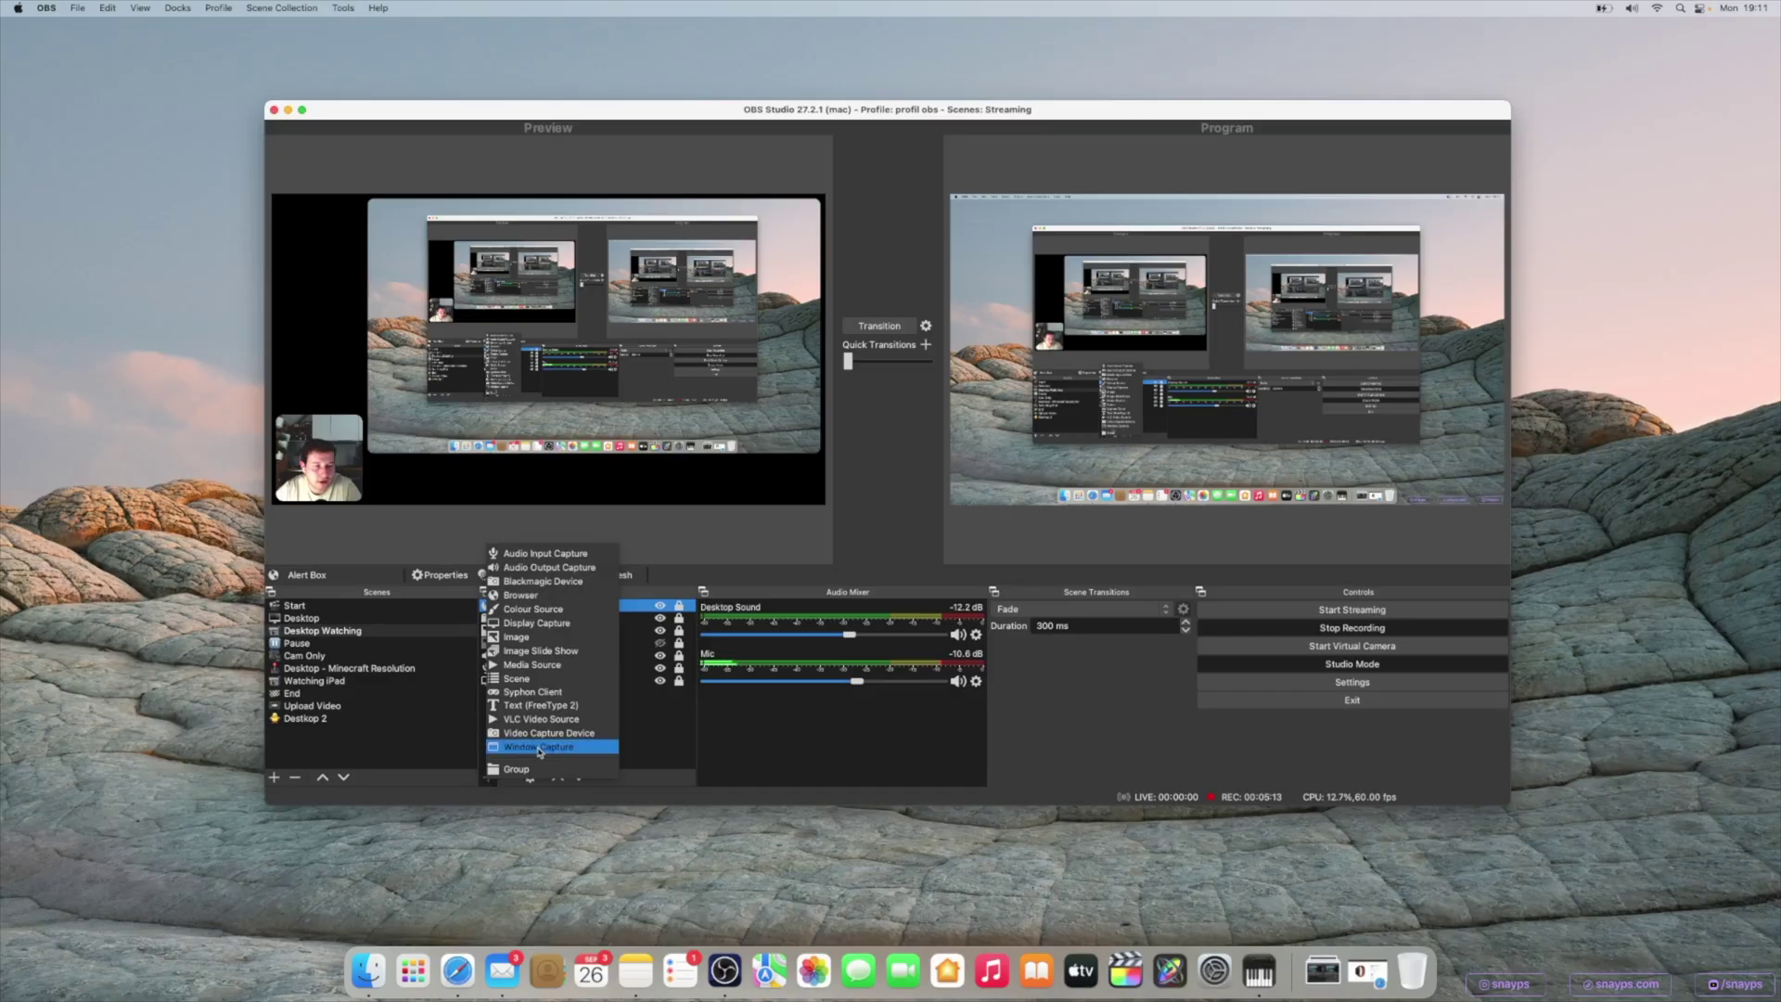
pyautogui.click(533, 596)
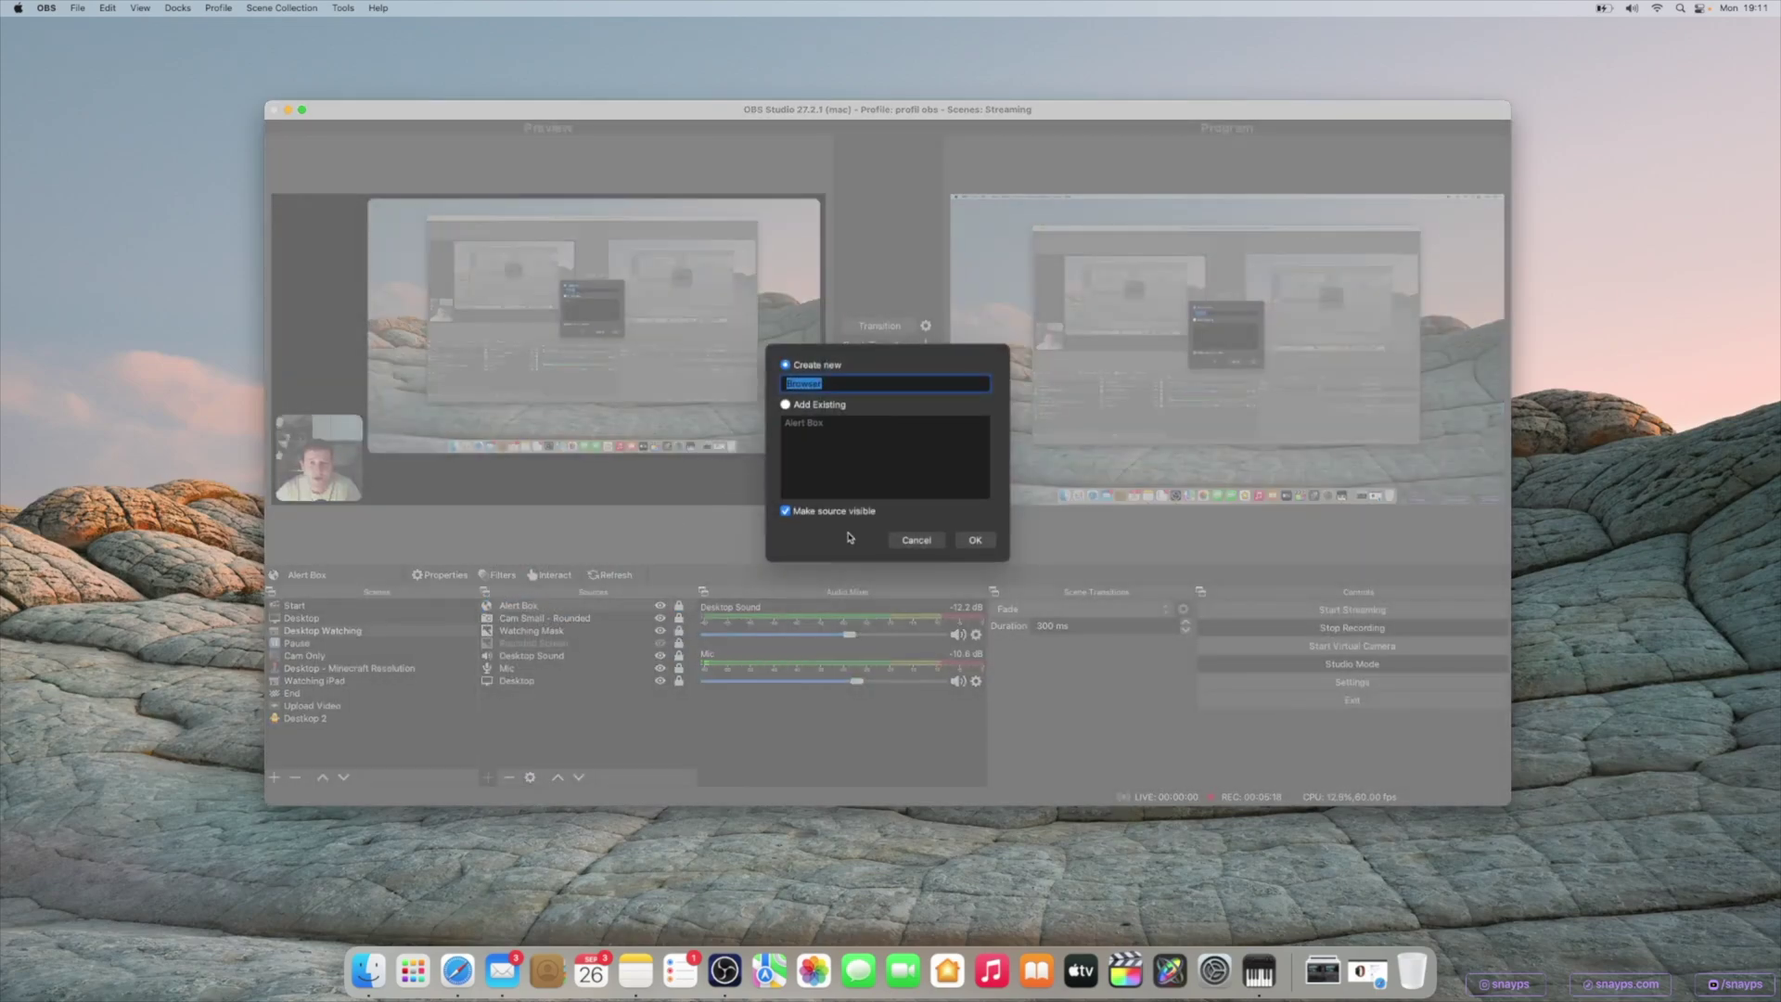
pyautogui.click(975, 540)
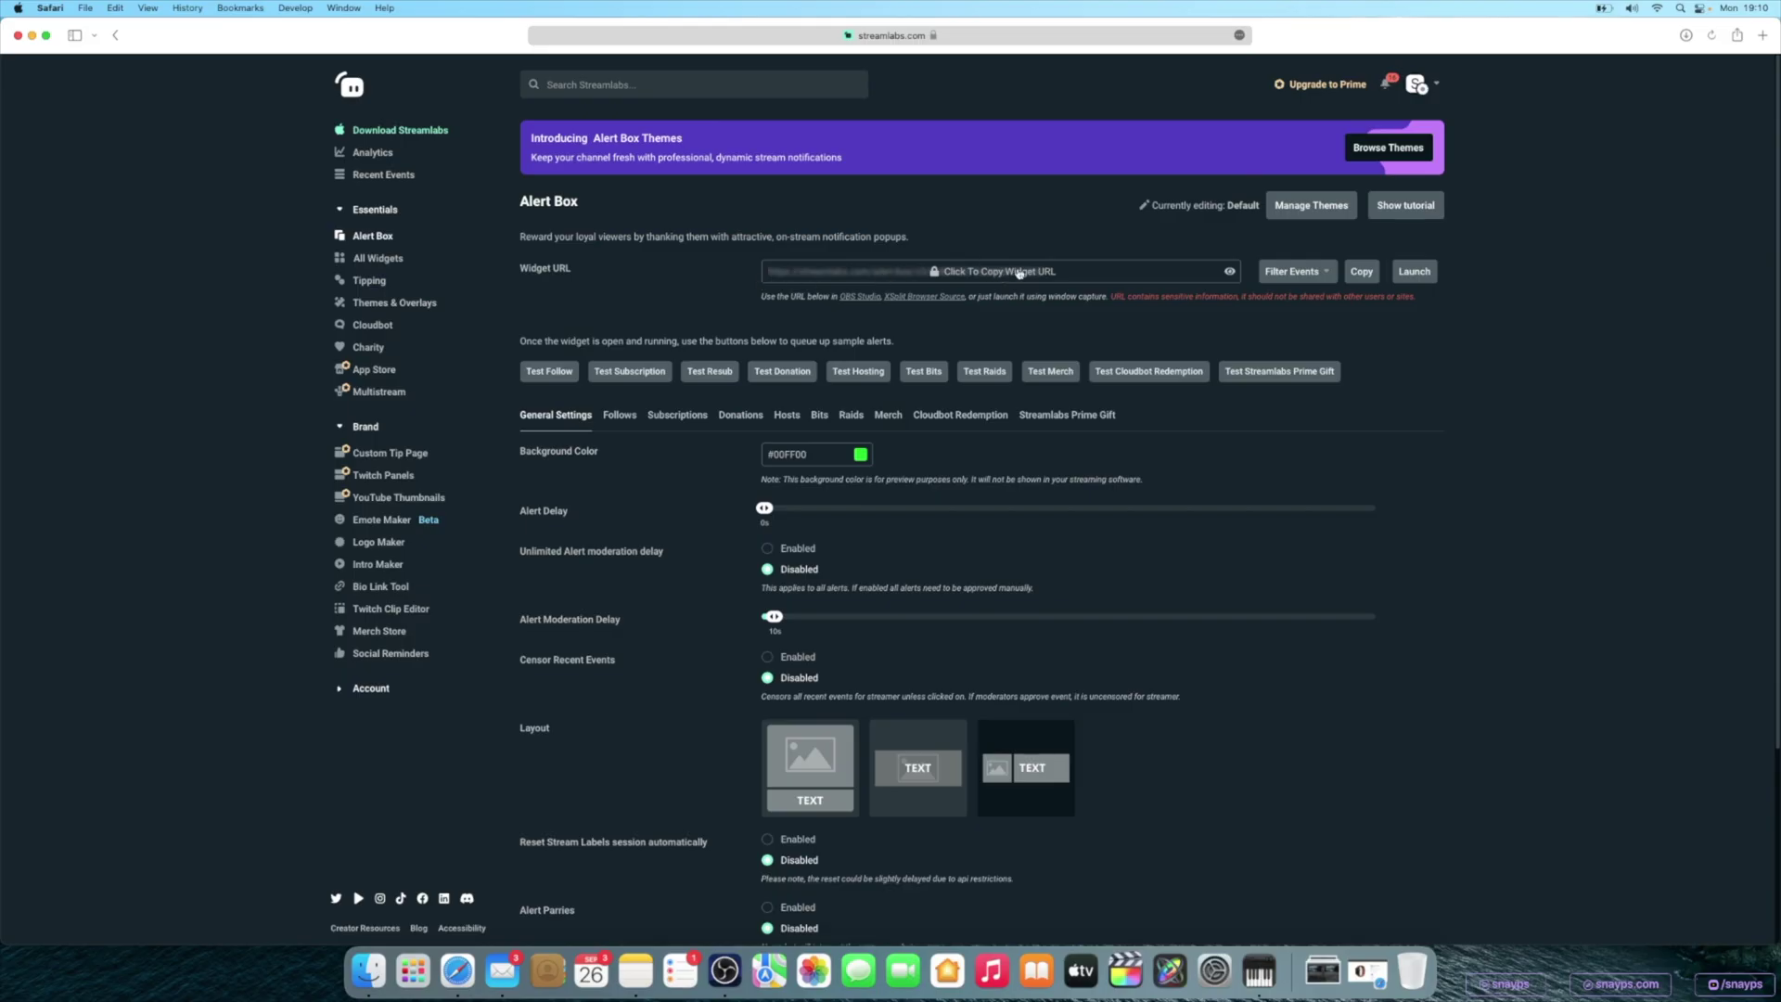
# Step: Copy the Alert Box widget URL from Streamlabs, accepting the sharing notice
pyautogui.click(1038, 272)
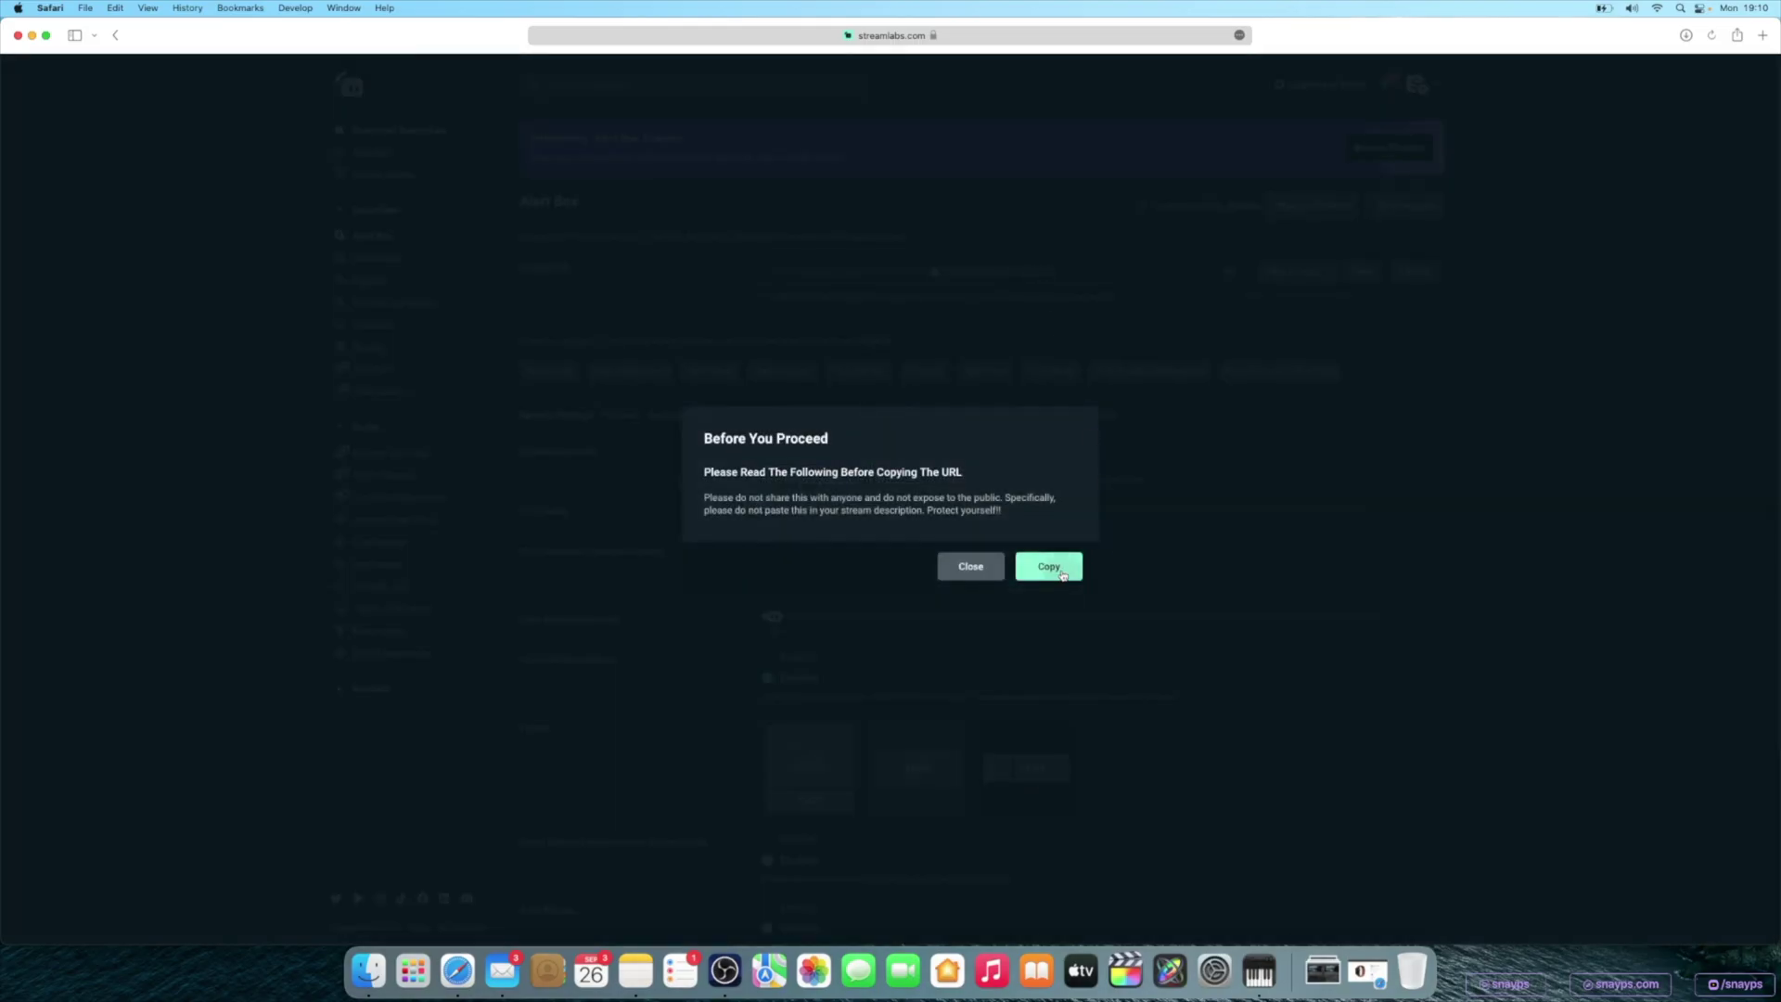
pyautogui.click(1049, 566)
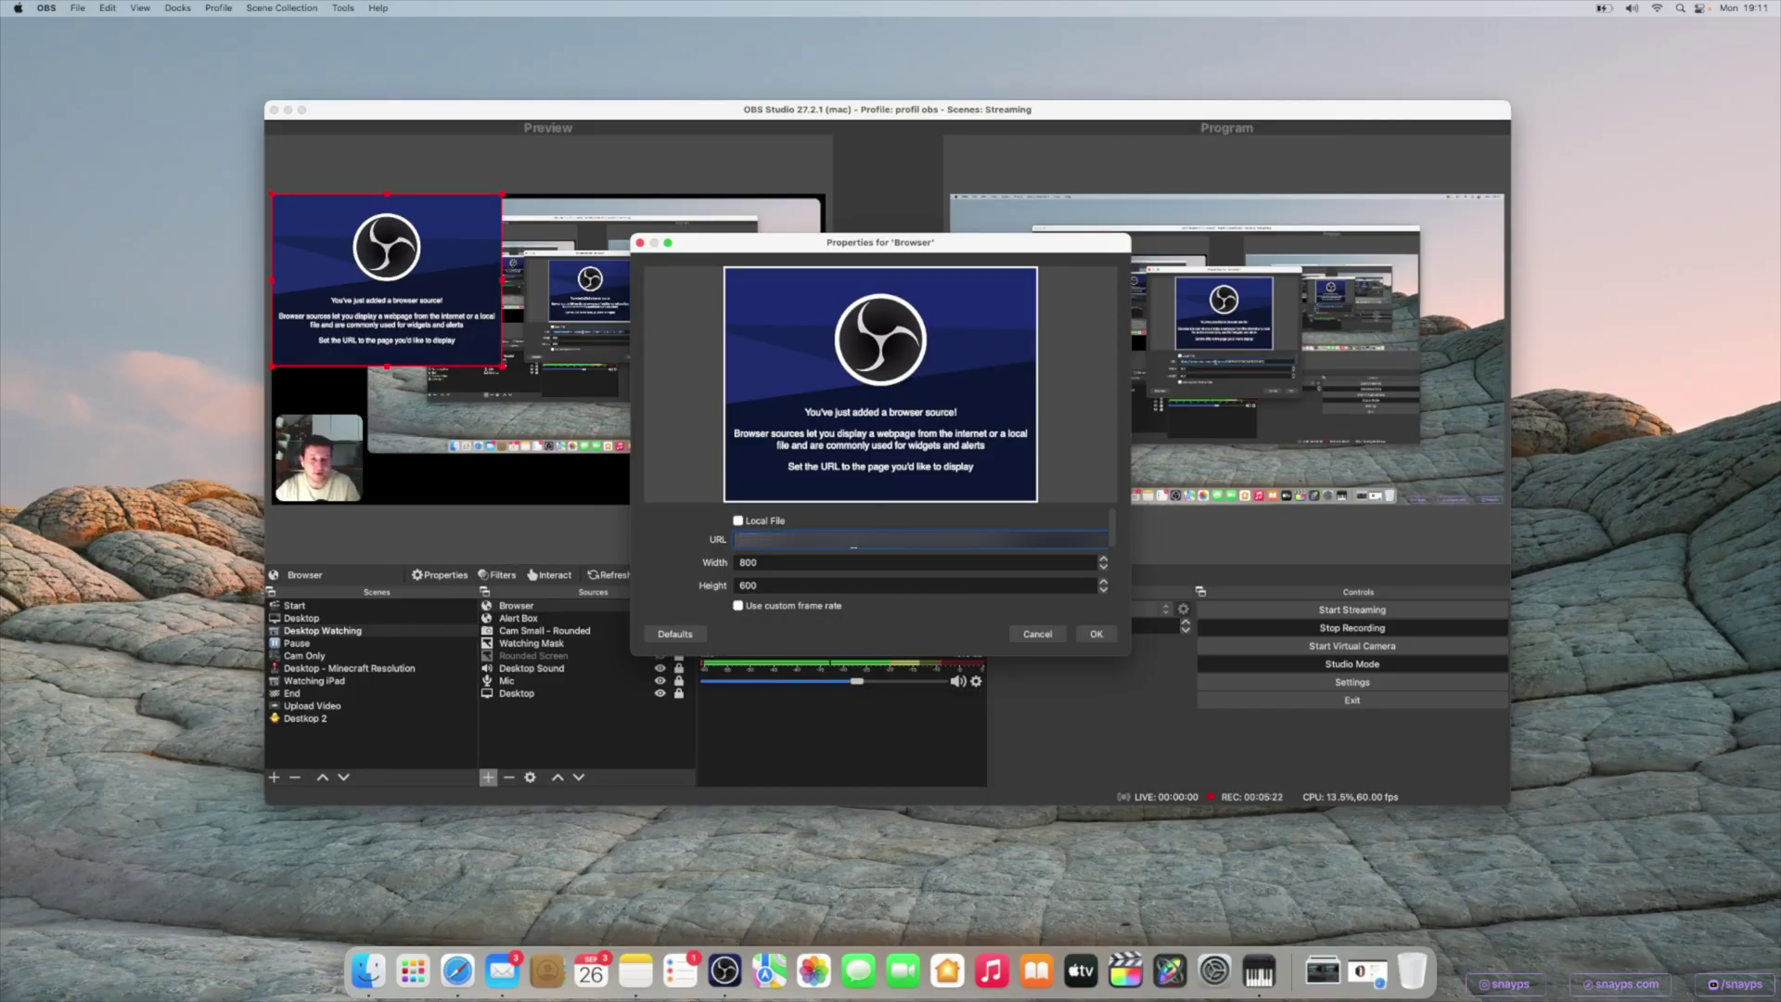
# Step: Confirm the new Browser source, move it to the middle of the Desktop Watching preview, and remove it again from the sources
pyautogui.click(1095, 631)
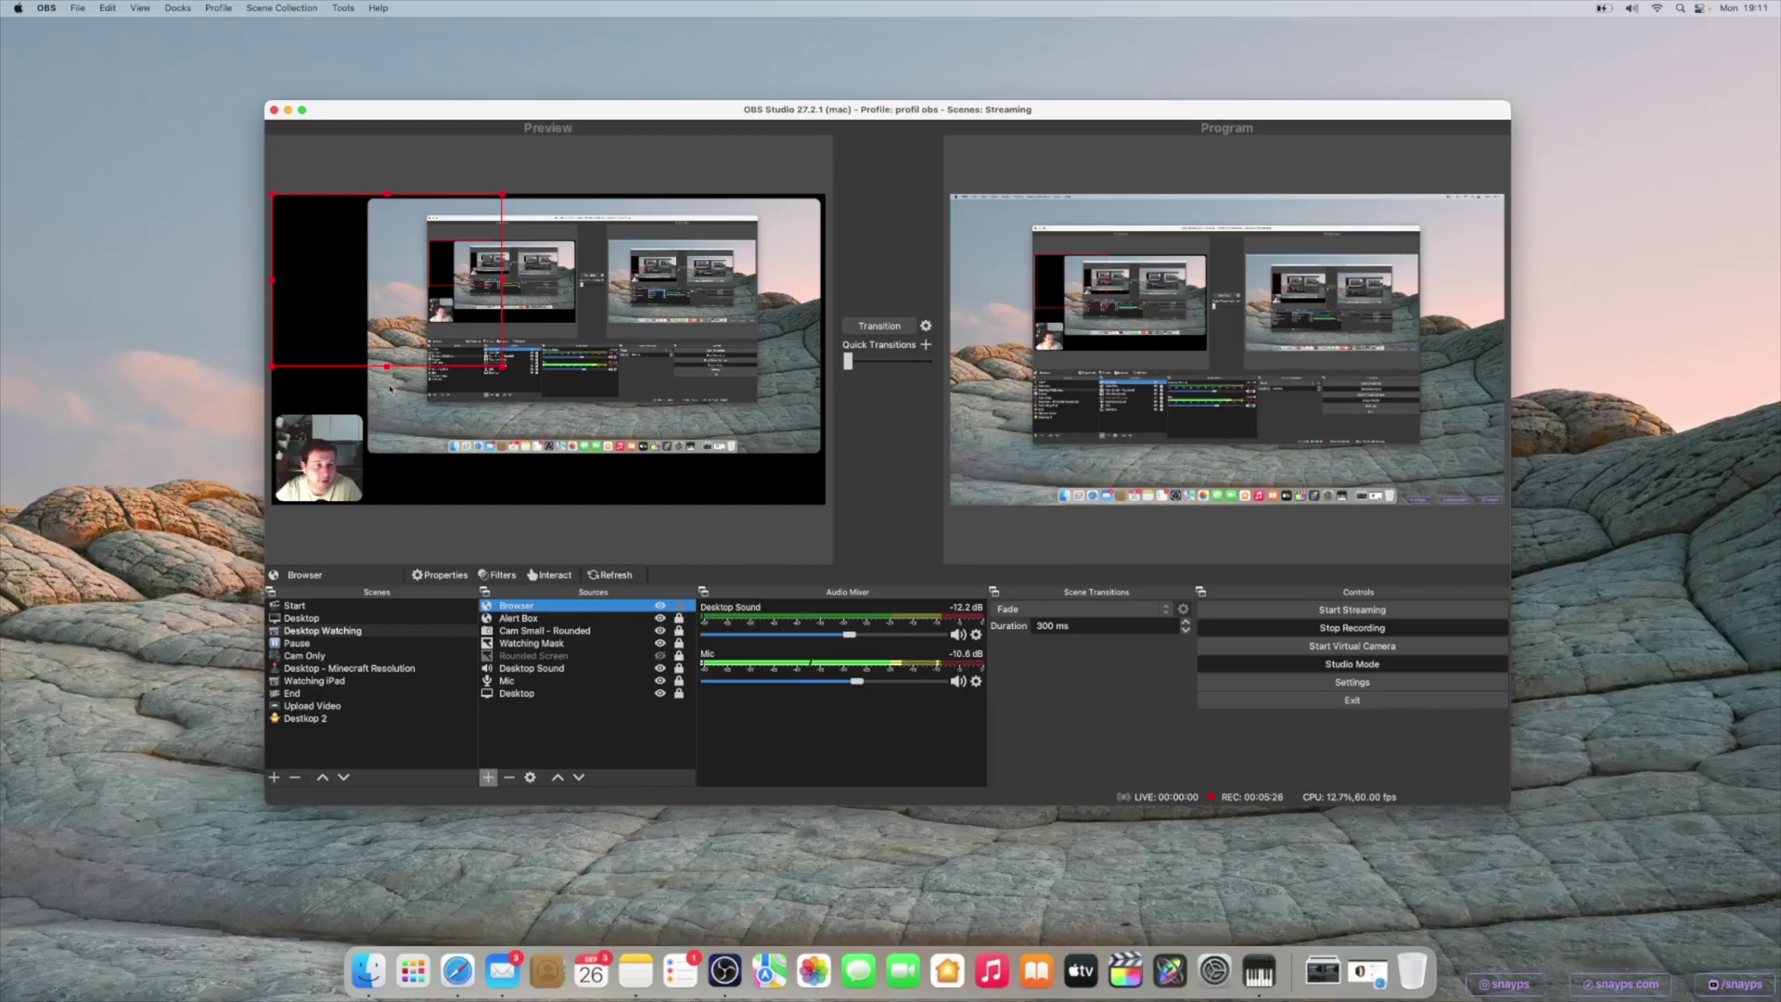
pyautogui.moveTo(387, 280); pyautogui.dragTo(568, 367)
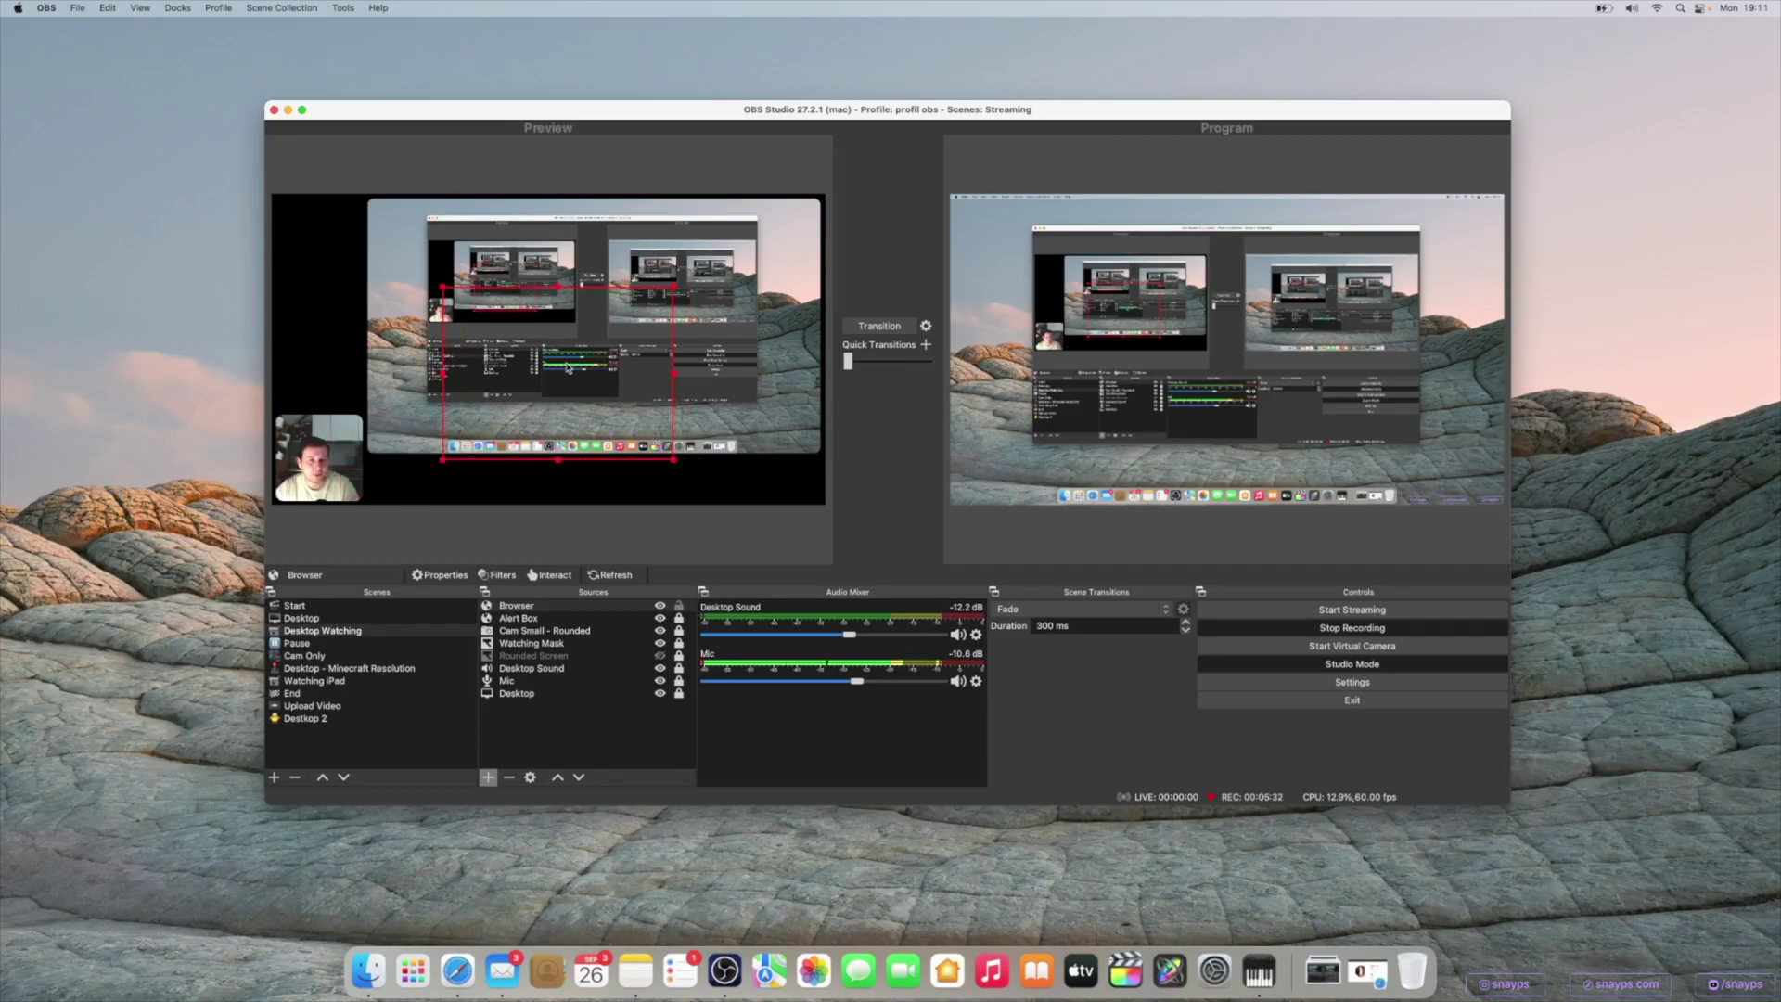
pyautogui.click(662, 608)
pyautogui.click(549, 618)
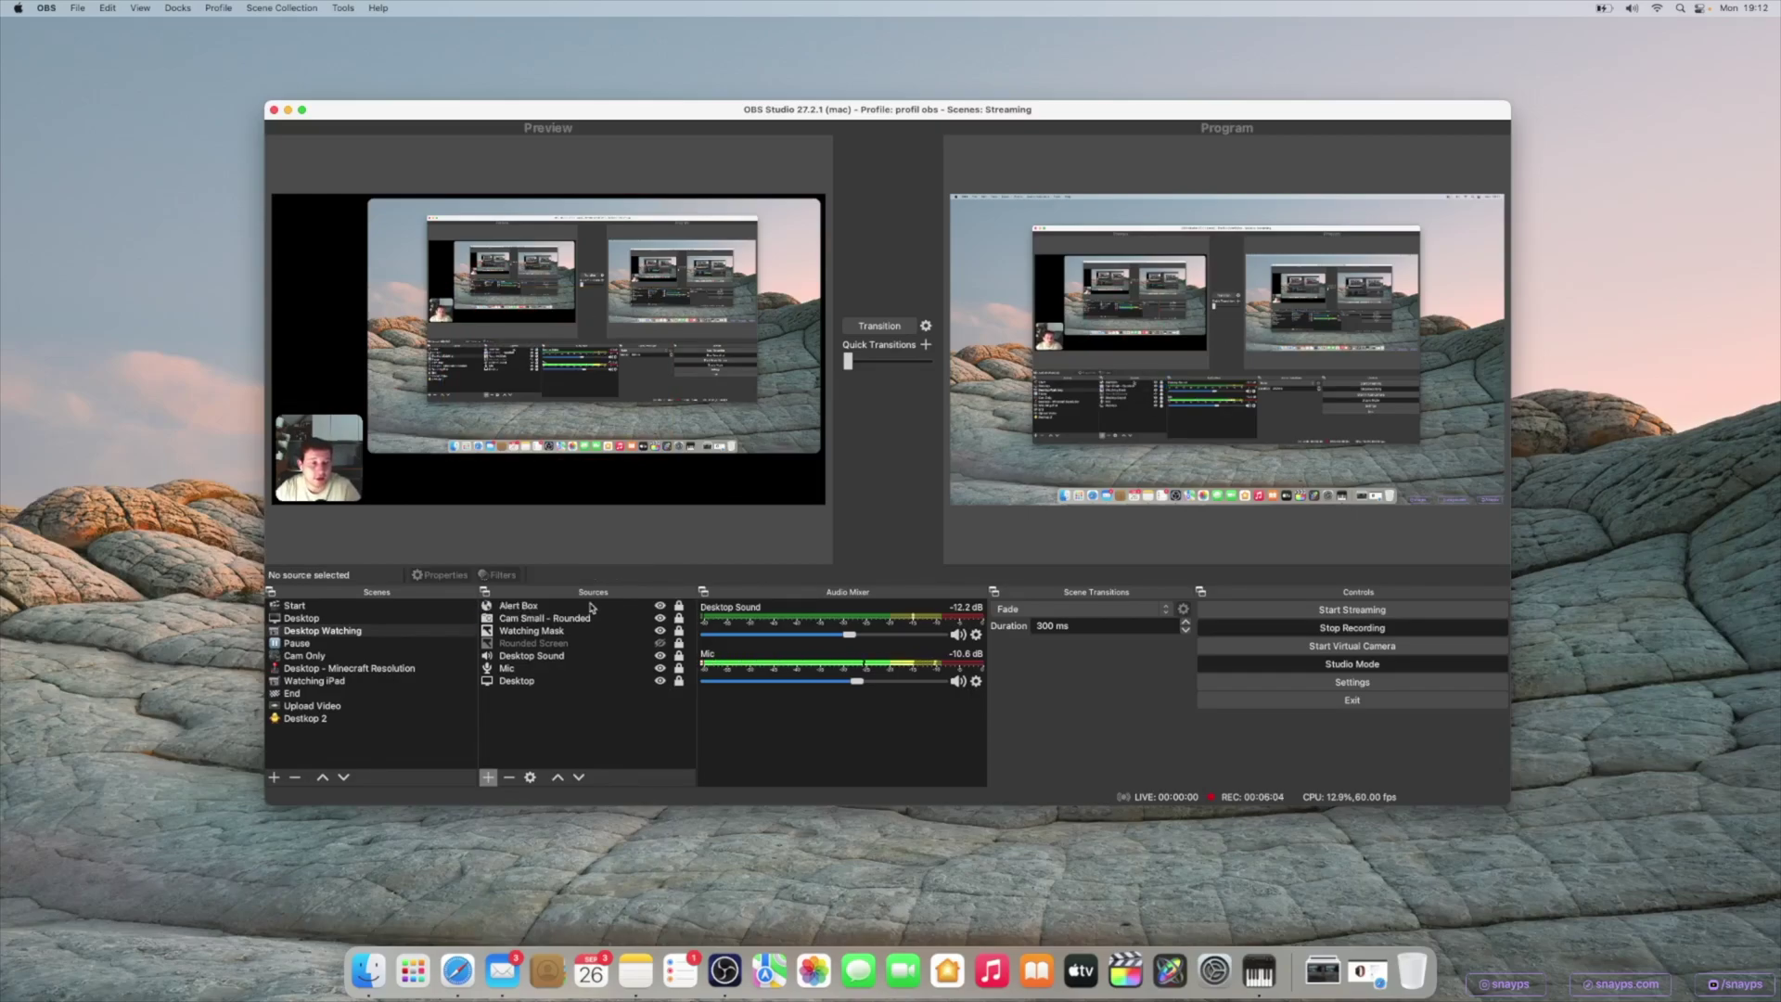
# Step: Select the existing Alert Box source in OBS Studio and trigger a test subscription alert from Streamlabs to watch it play
pyautogui.click(591, 607)
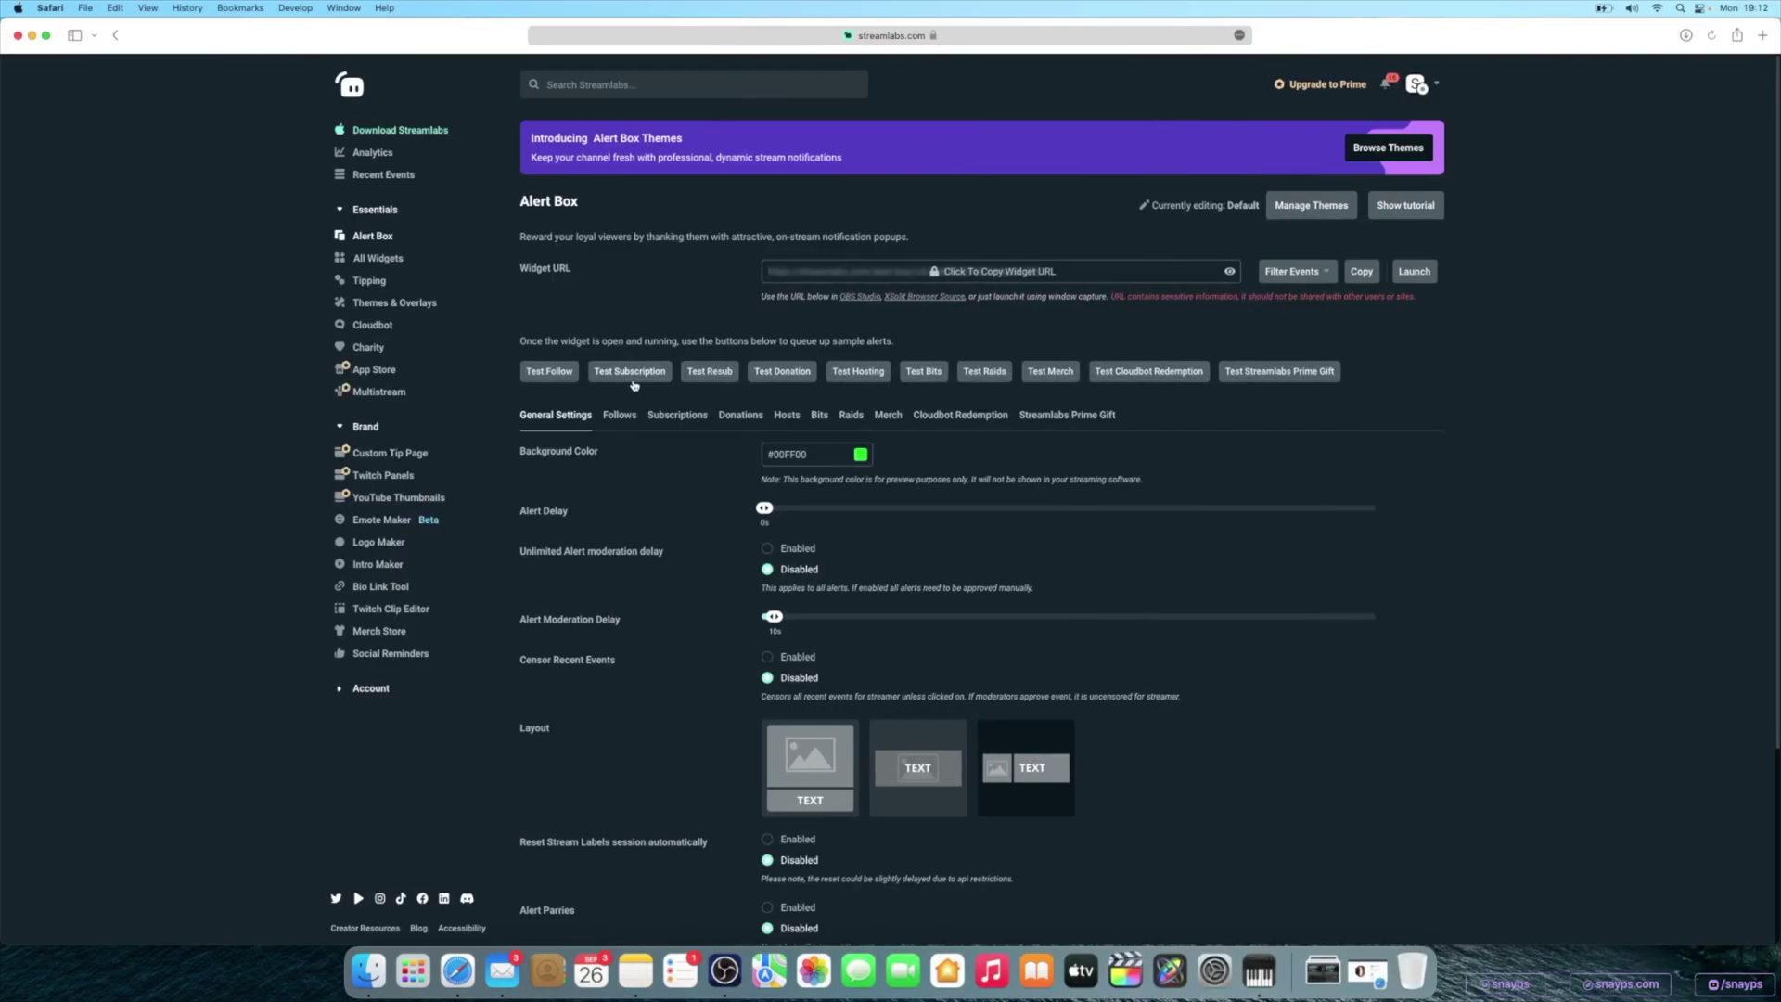
pyautogui.click(631, 372)
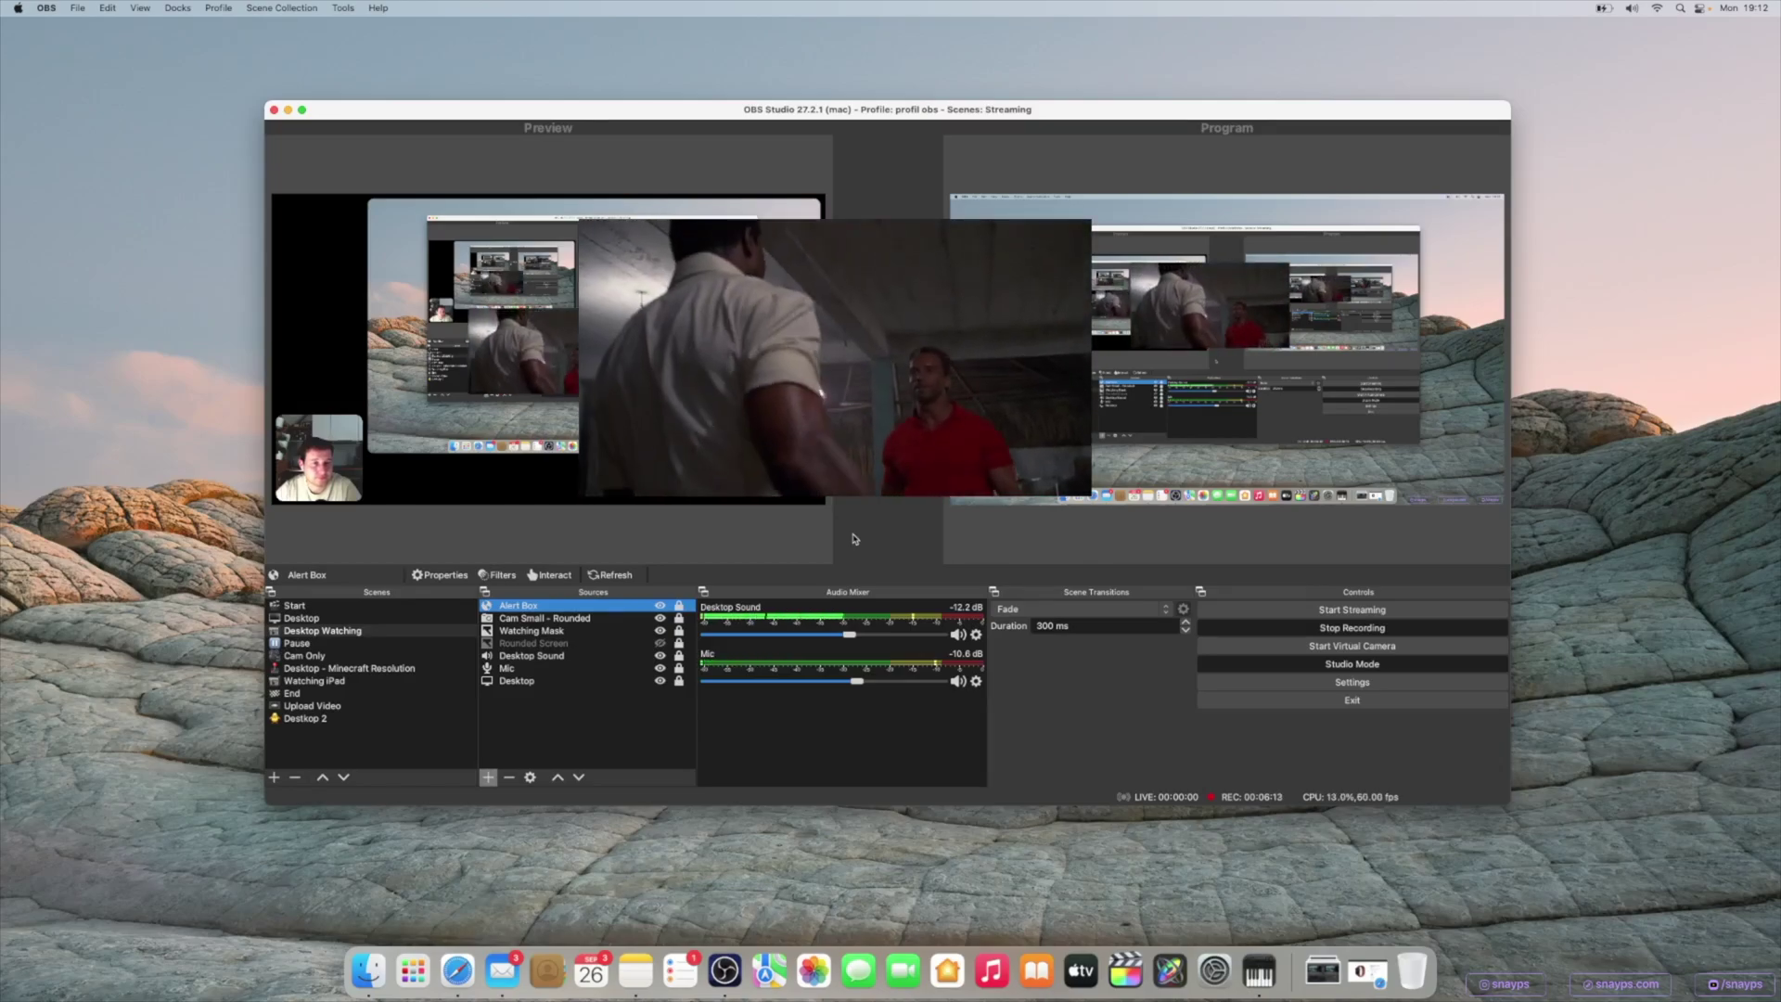
pyautogui.hotkey('ctrl', 'Left')
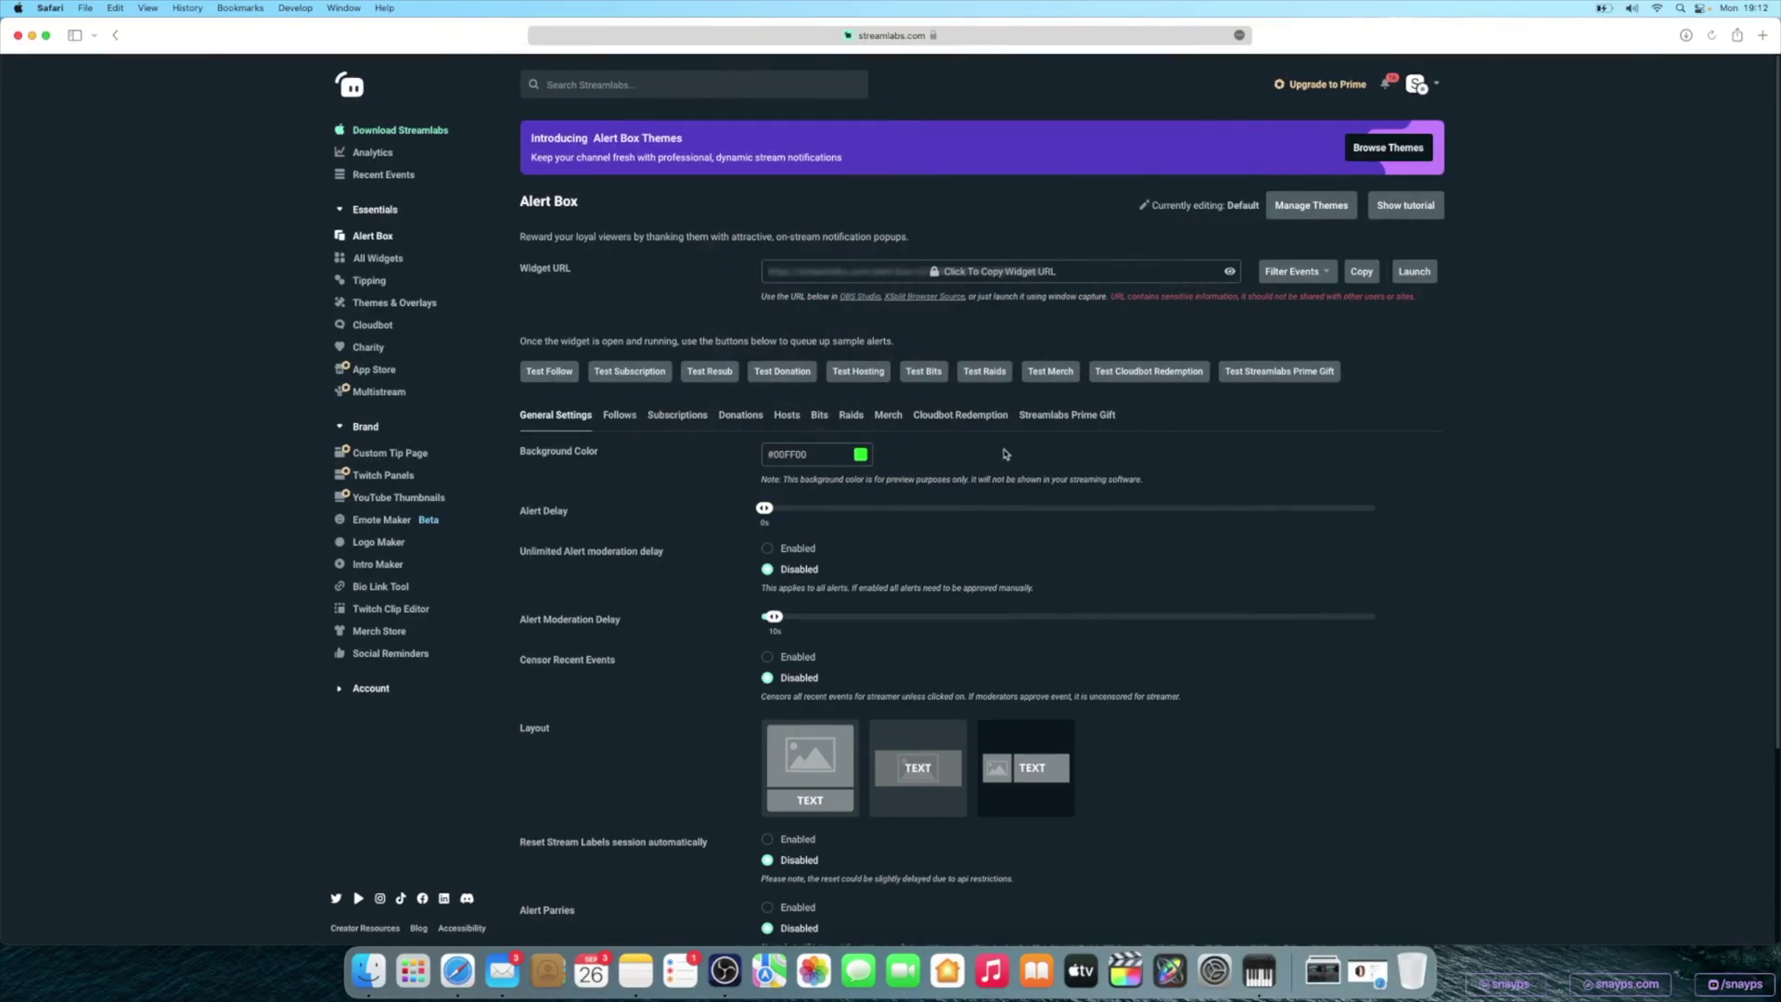
# Step: Review the general Alert Box settings in Streamlabs, from the background colour to the profanity filter
pyautogui.scroll(-3, 1225, 512)
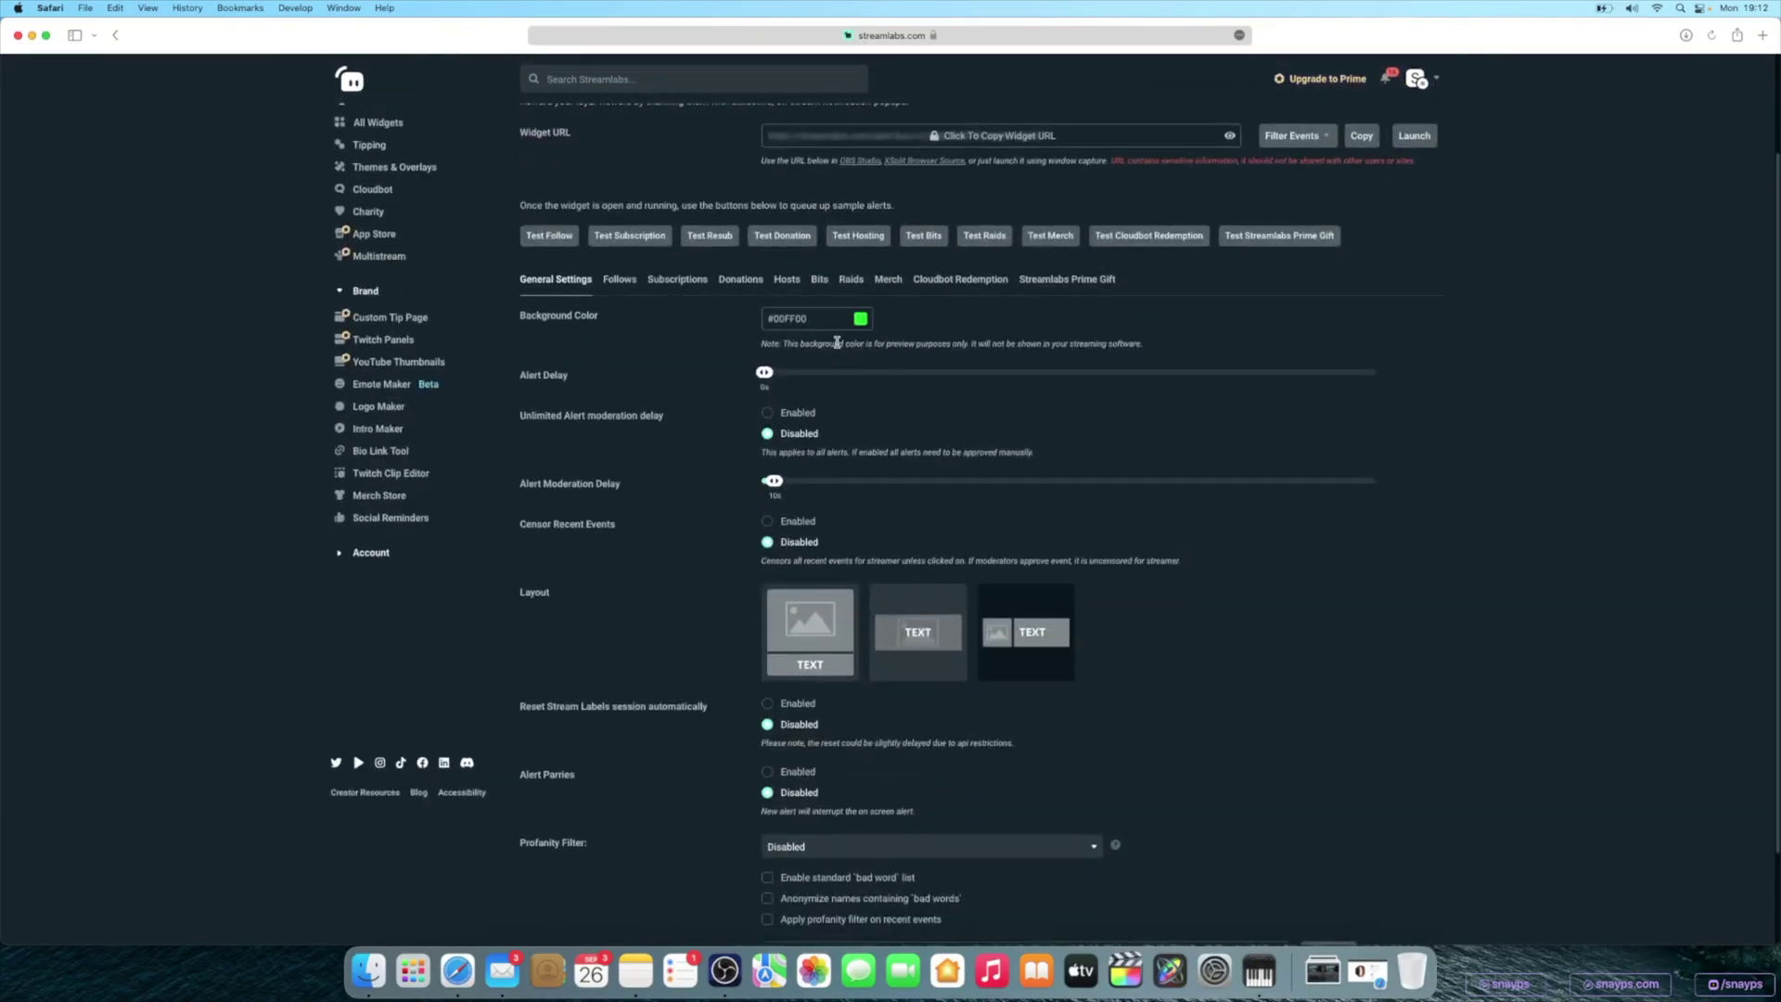
pyautogui.scroll(-2, 877, 522)
pyautogui.scroll(-1, 1112, 591)
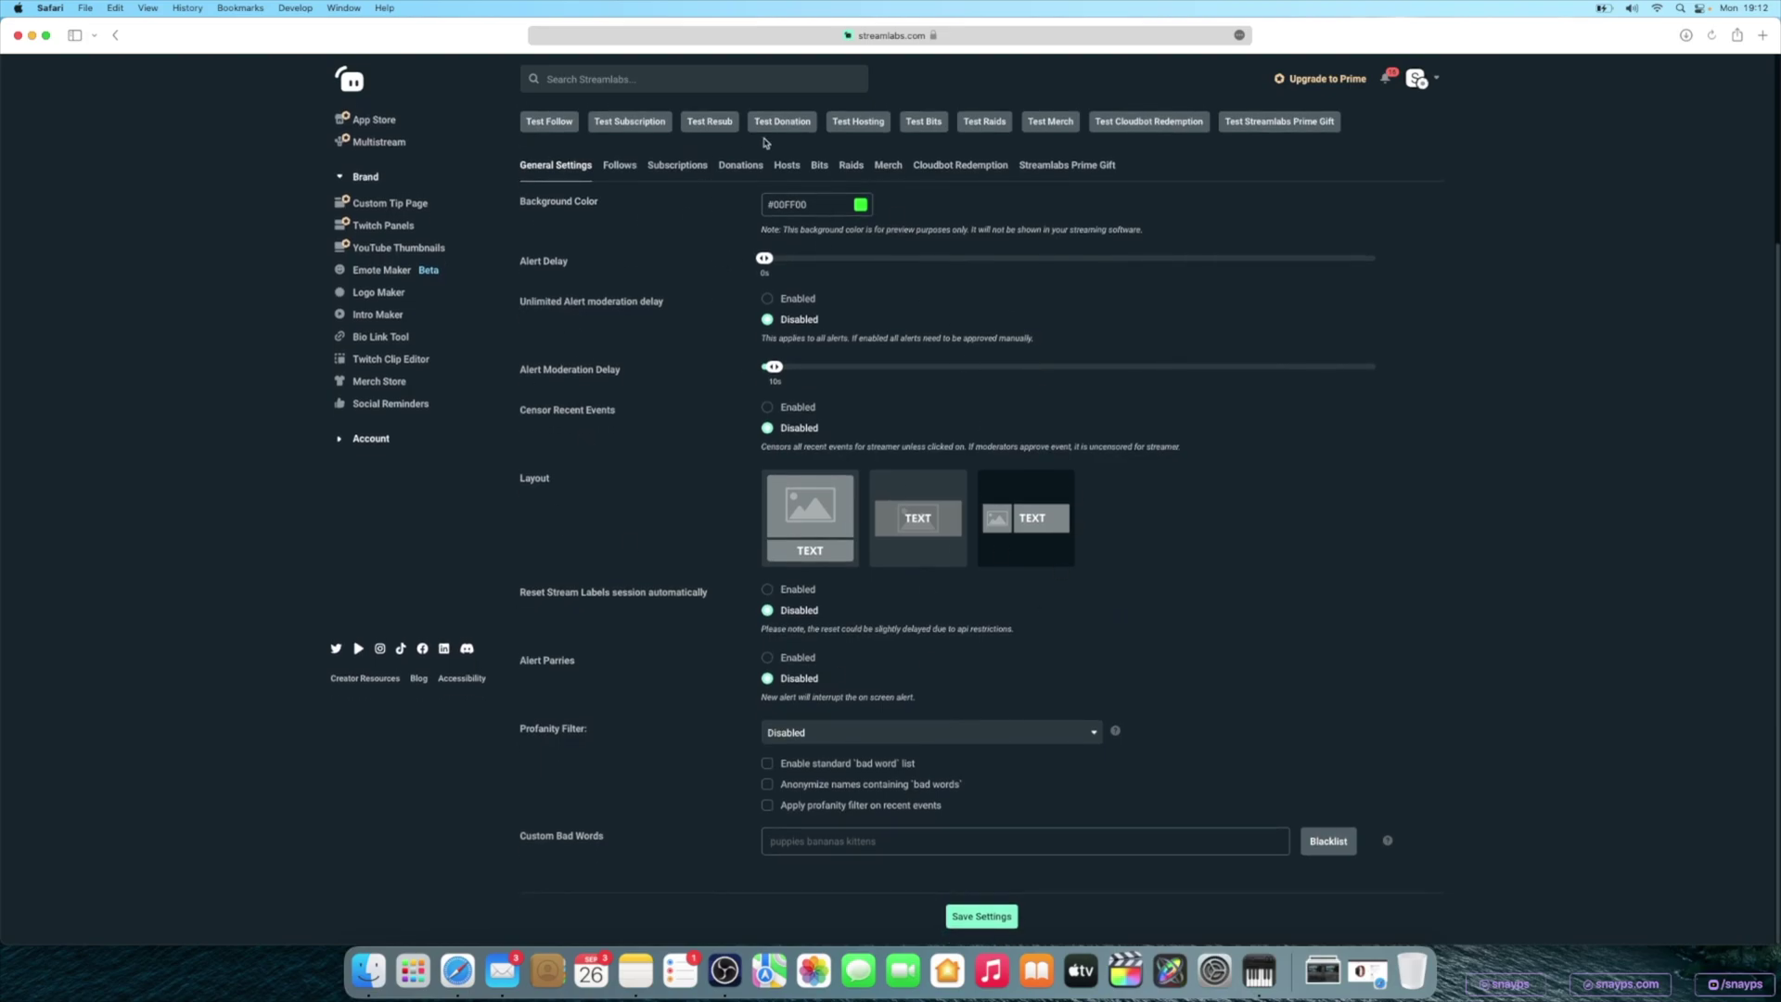
pyautogui.scroll(3, 766, 142)
# Step: Examine the subscription alert settings, including the layout, animation, message template, image and sound
pyautogui.click(677, 278)
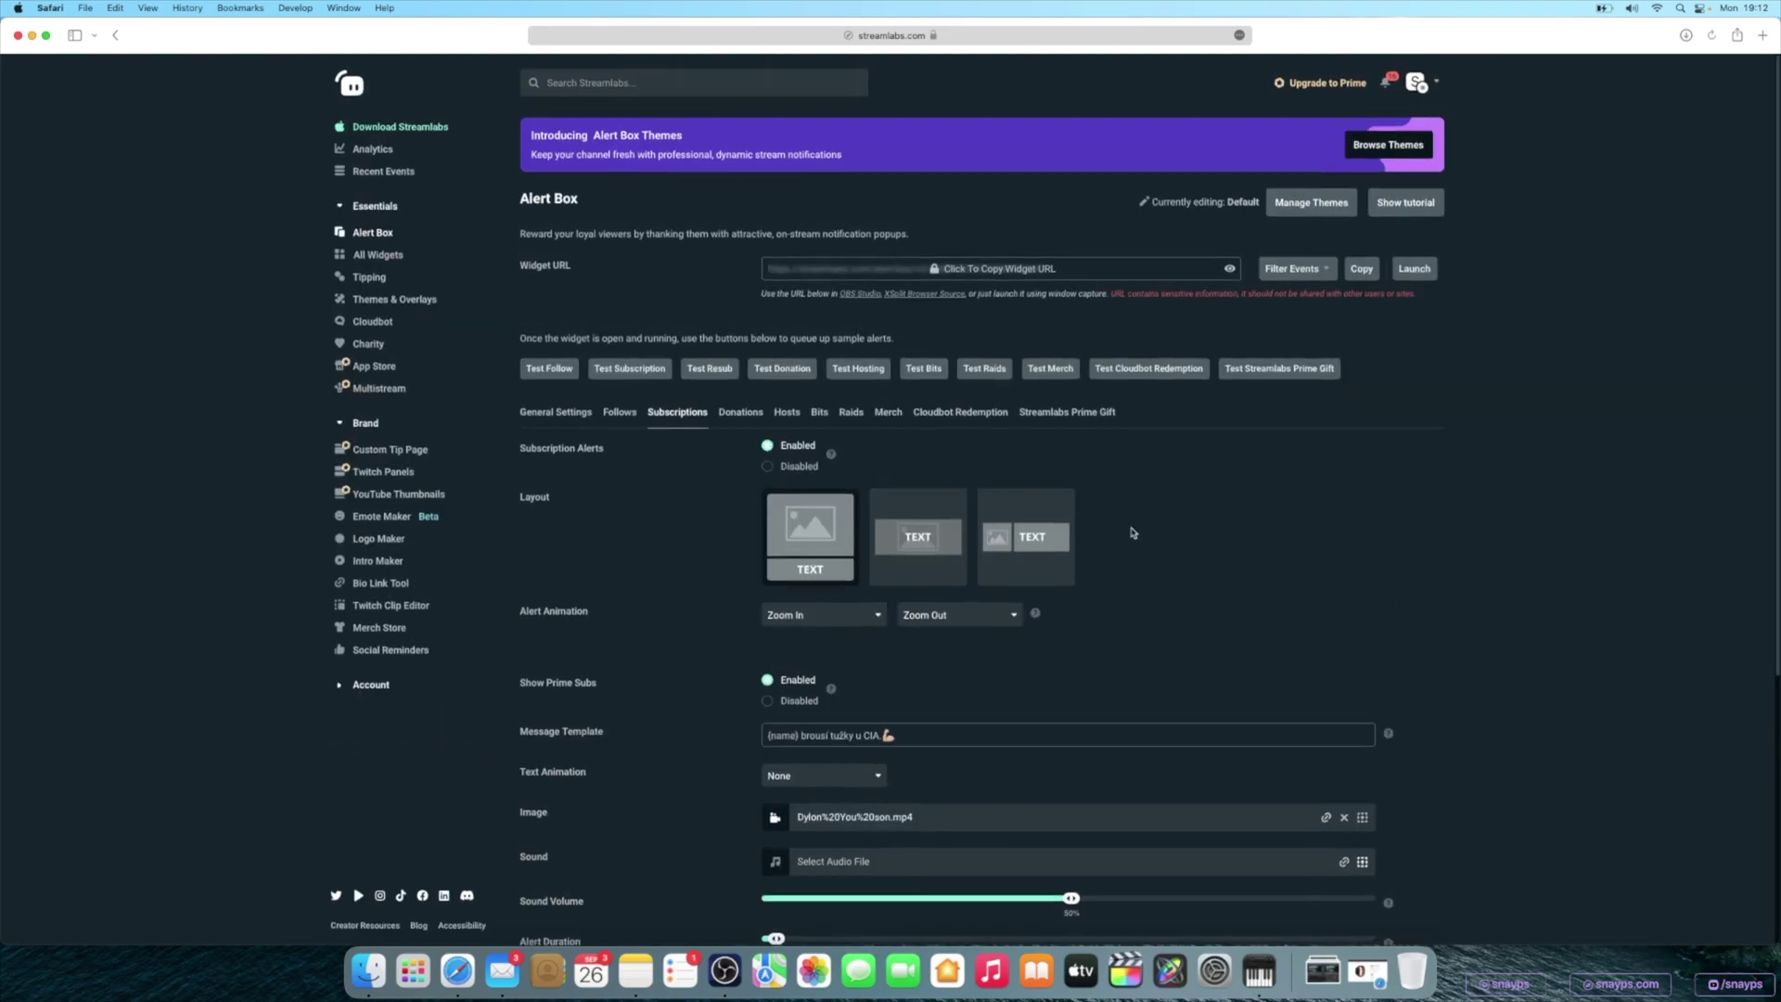
pyautogui.scroll(-5, 1049, 561)
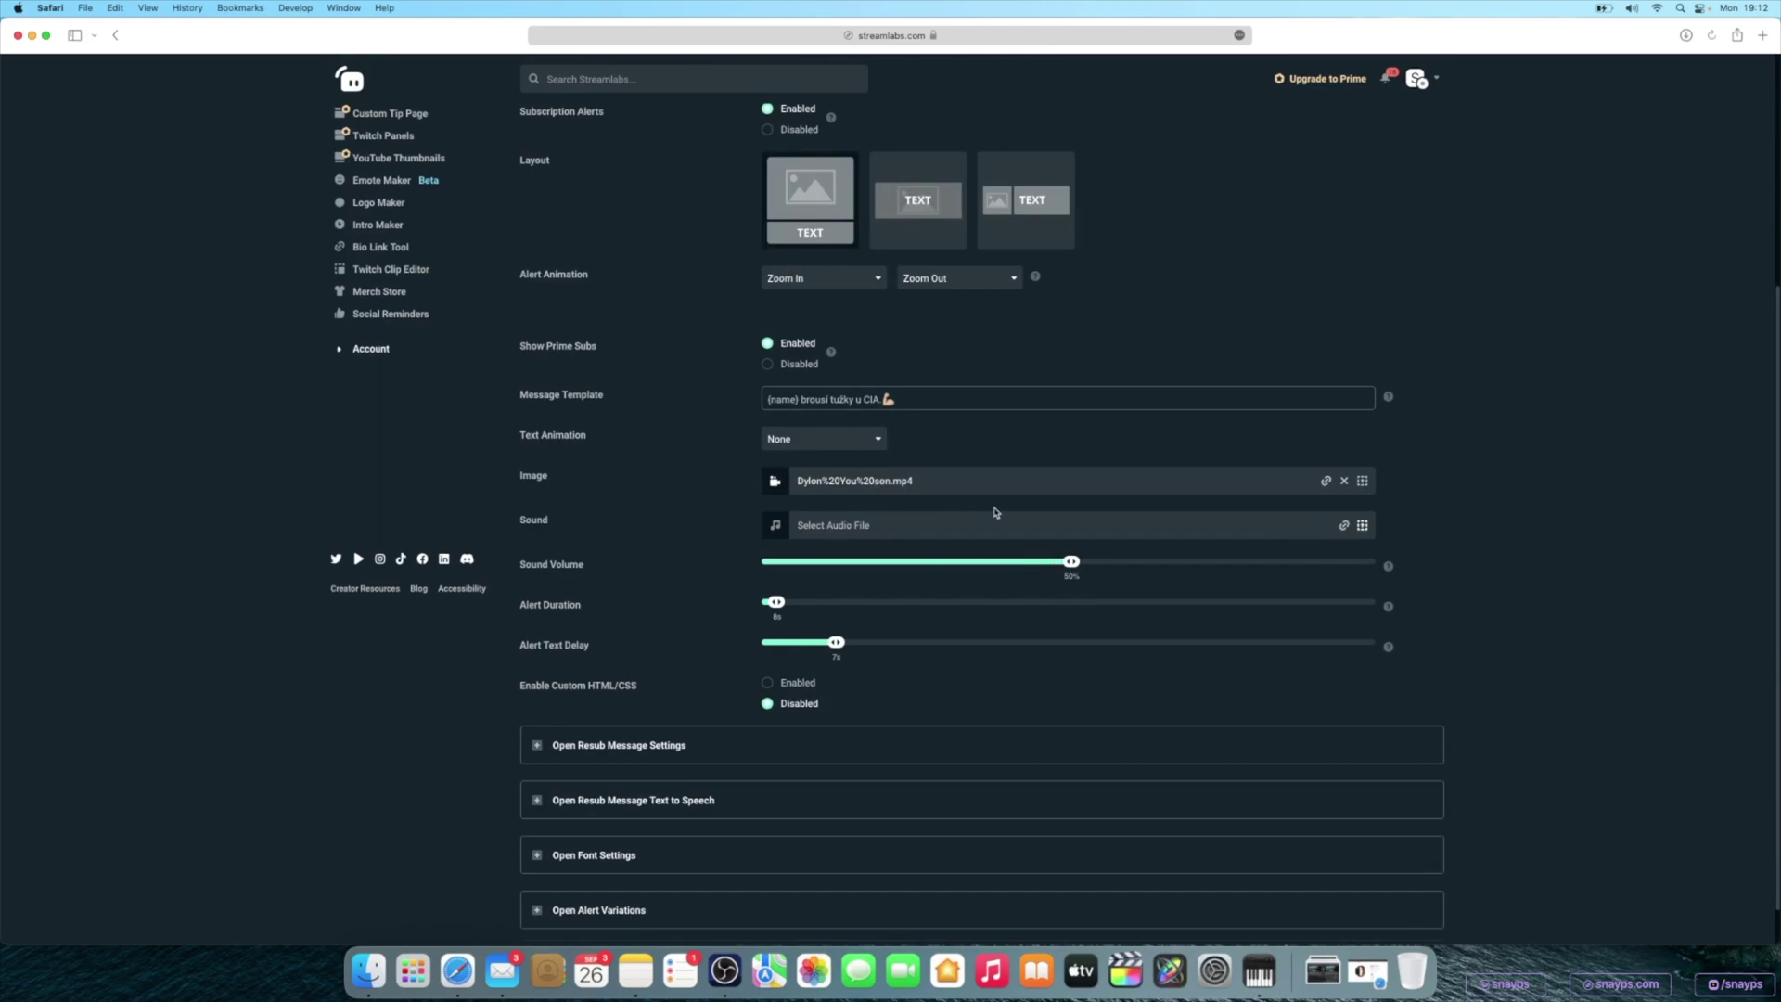
pyautogui.moveTo(797, 399); pyautogui.dragTo(895, 394)
pyautogui.click(895, 392)
pyautogui.click(1161, 336)
pyautogui.scroll(-1, 1105, 576)
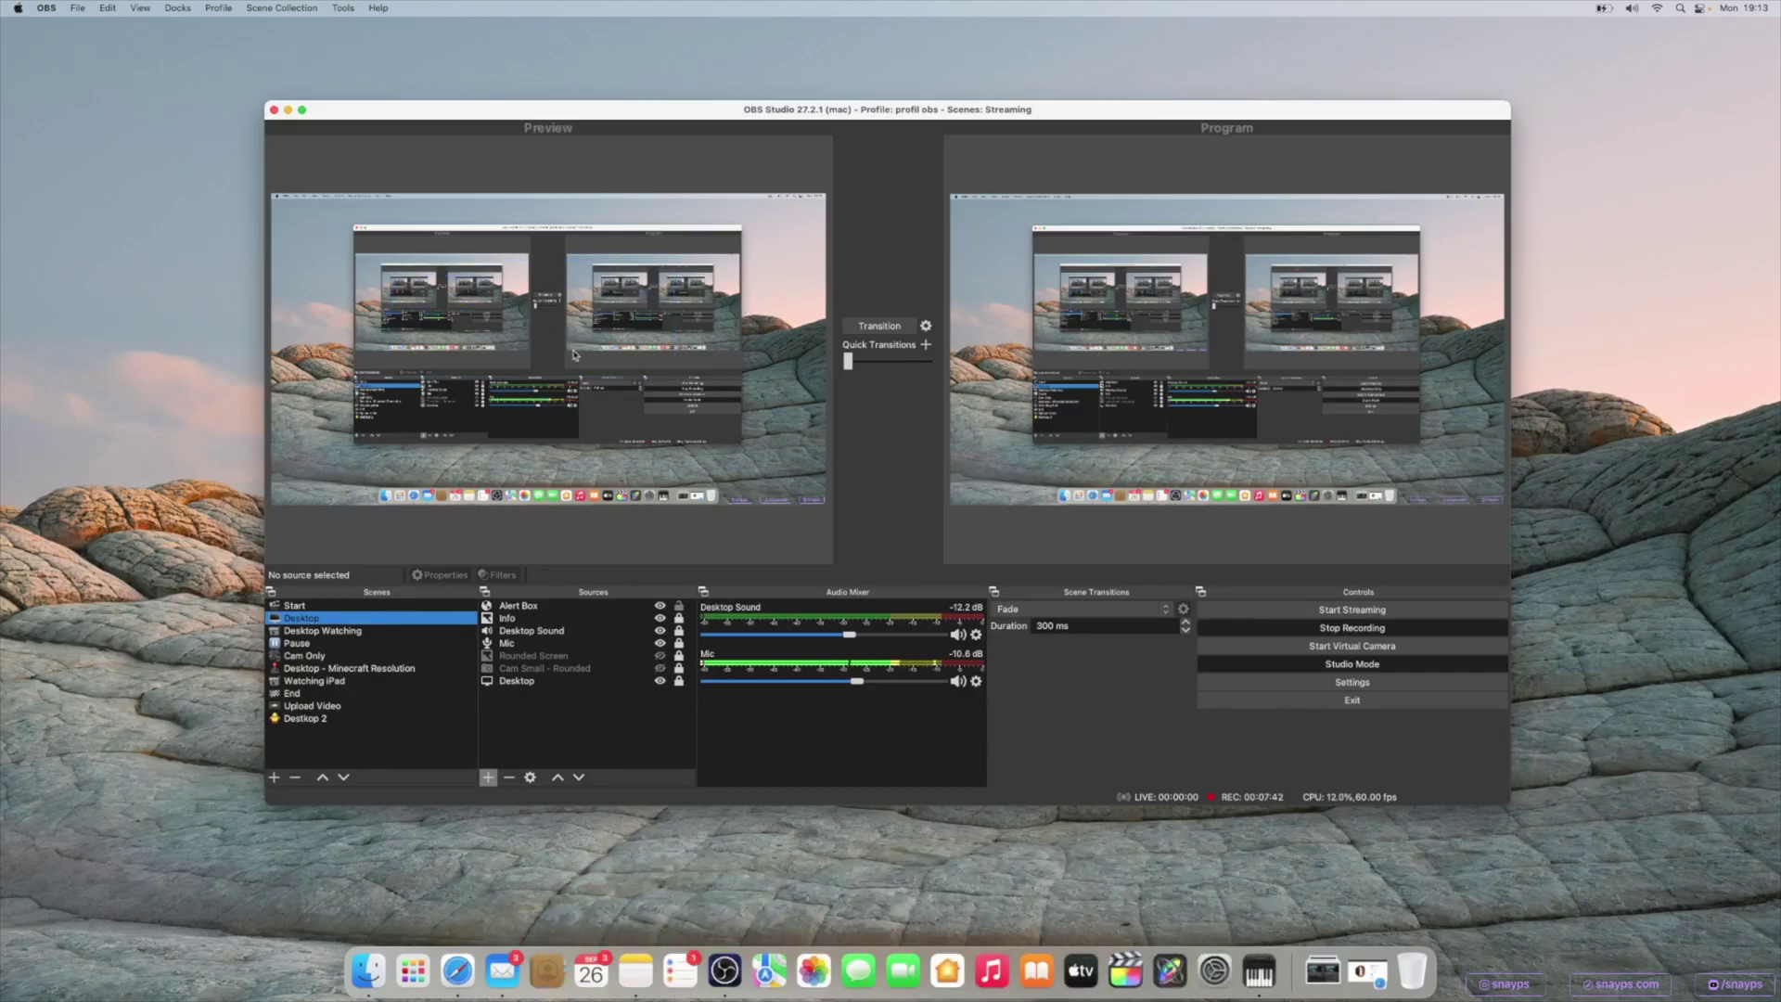
# Step: Preview Stream Ending - Icon Animation.mov from the Finals folder in Finder, close the window, and return to the Desktop scene in OBS Studio
pyautogui.click(302, 618)
pyautogui.click(368, 969)
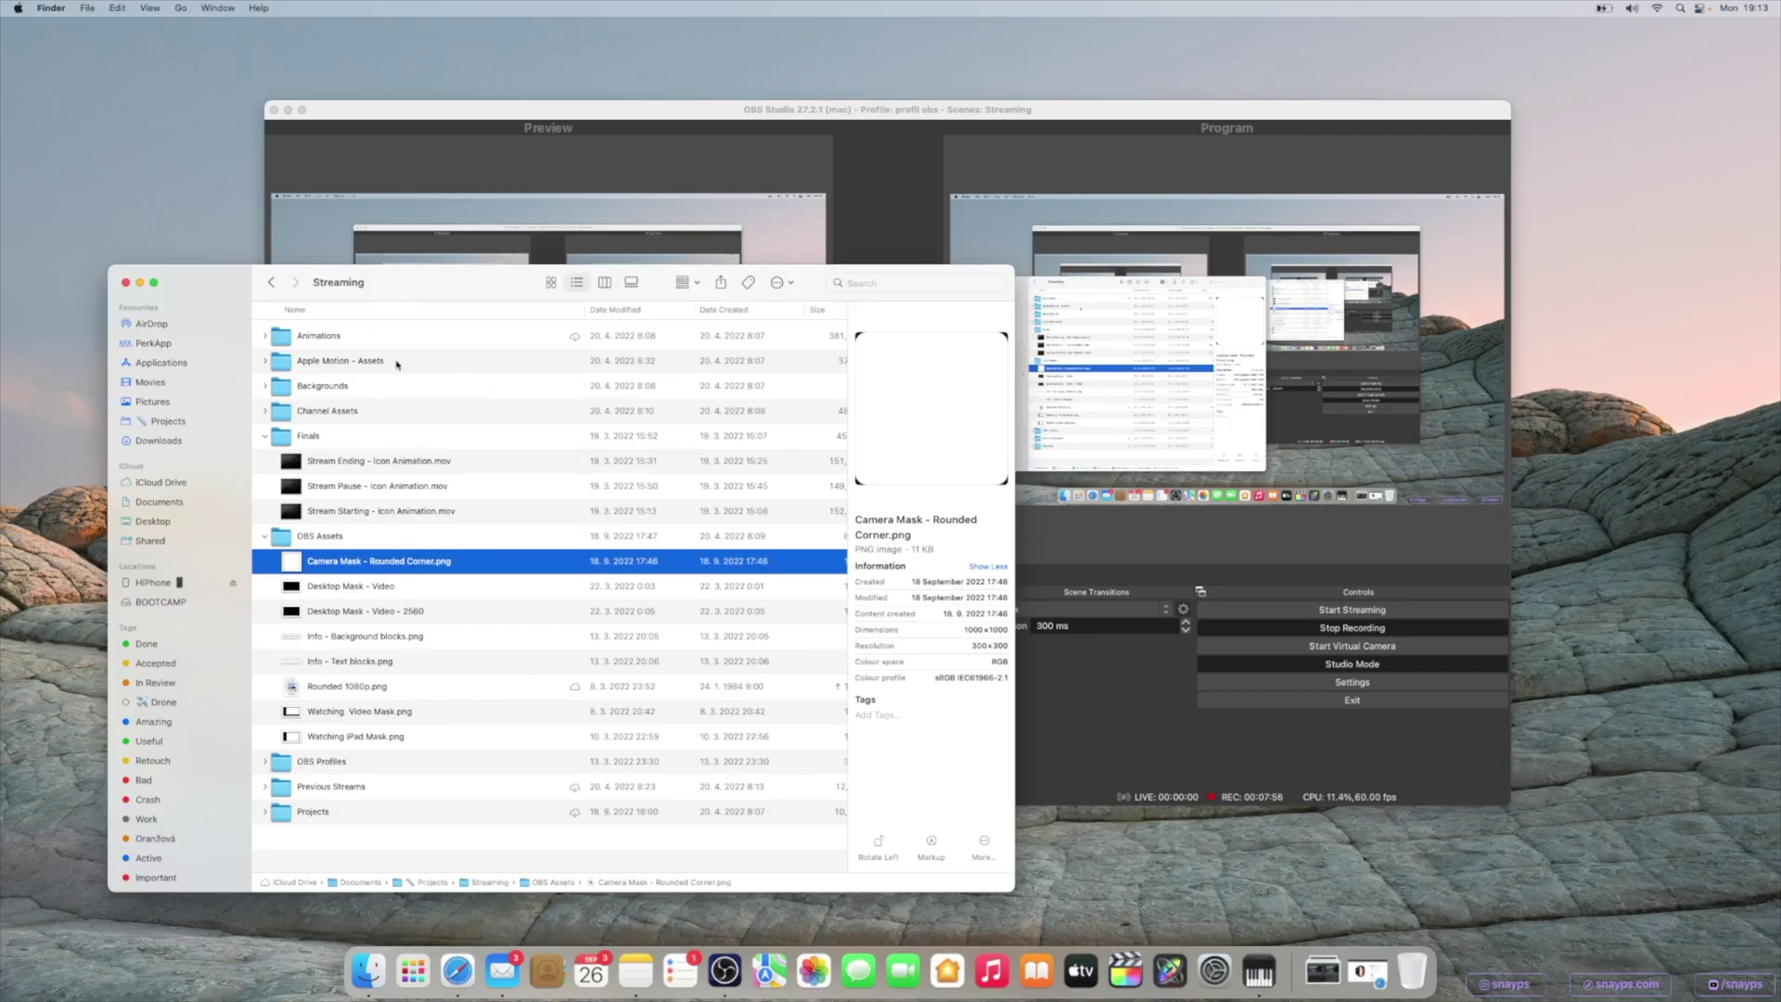
pyautogui.click(417, 462)
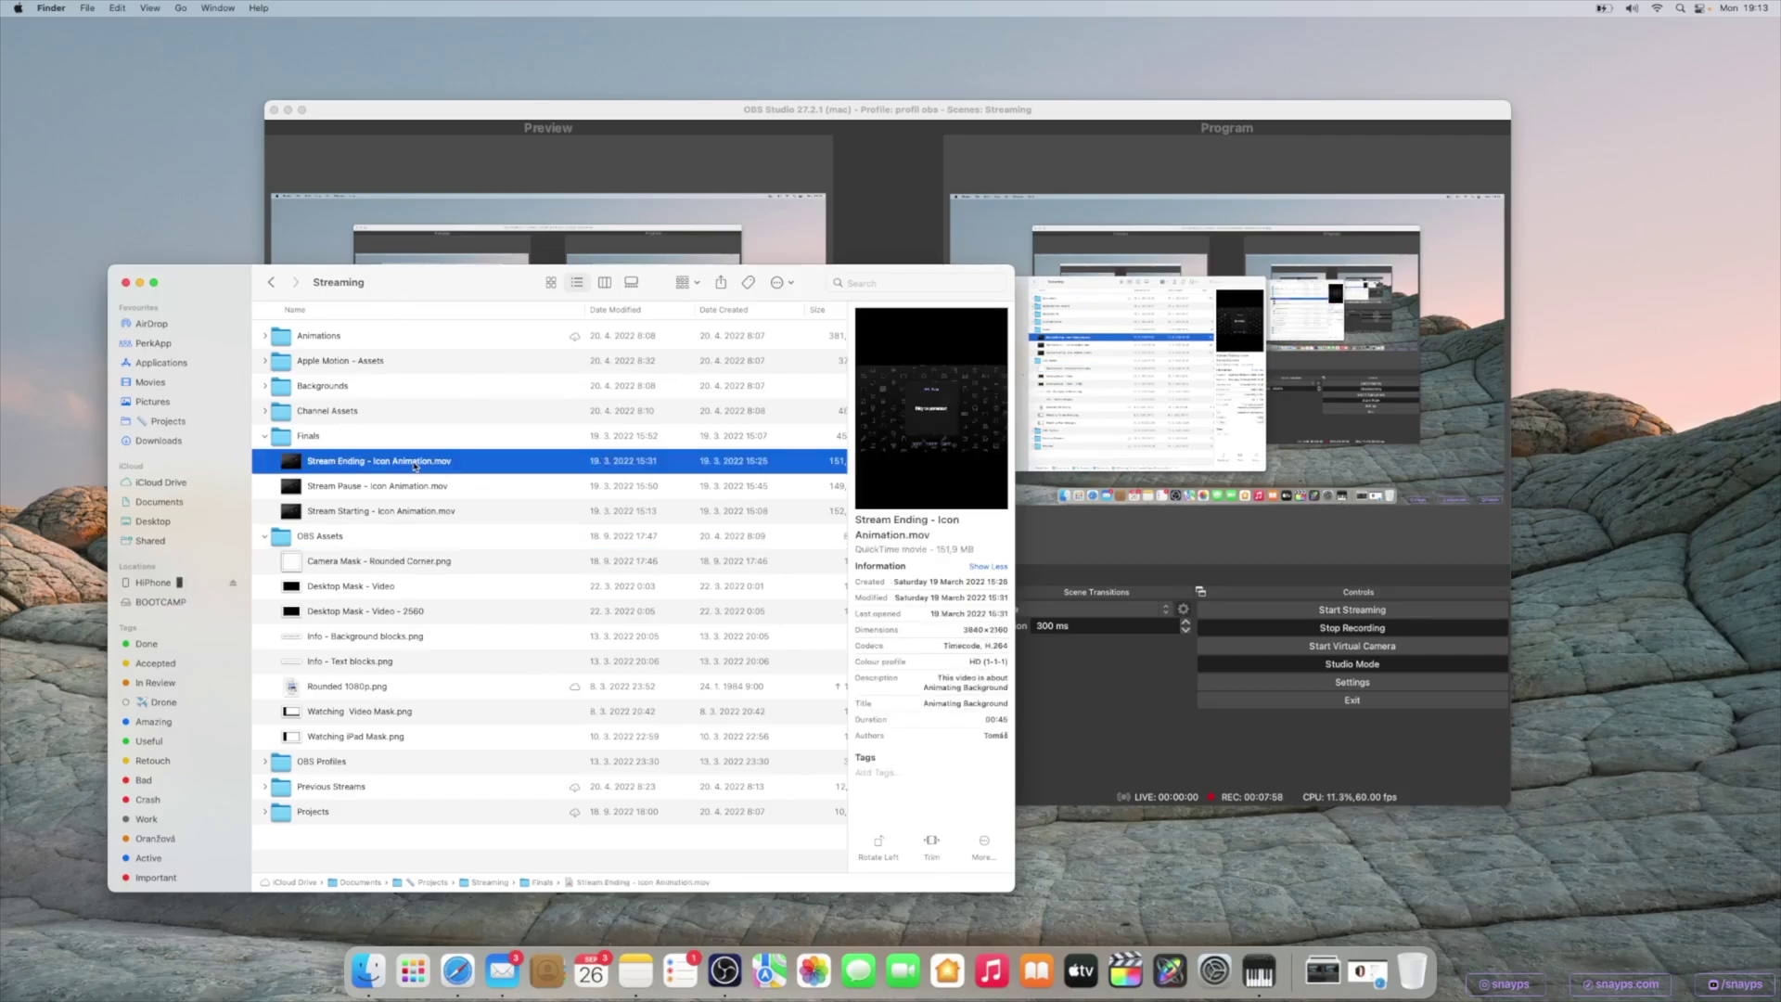
pyautogui.press('space')
pyautogui.press('space')
pyautogui.click(126, 283)
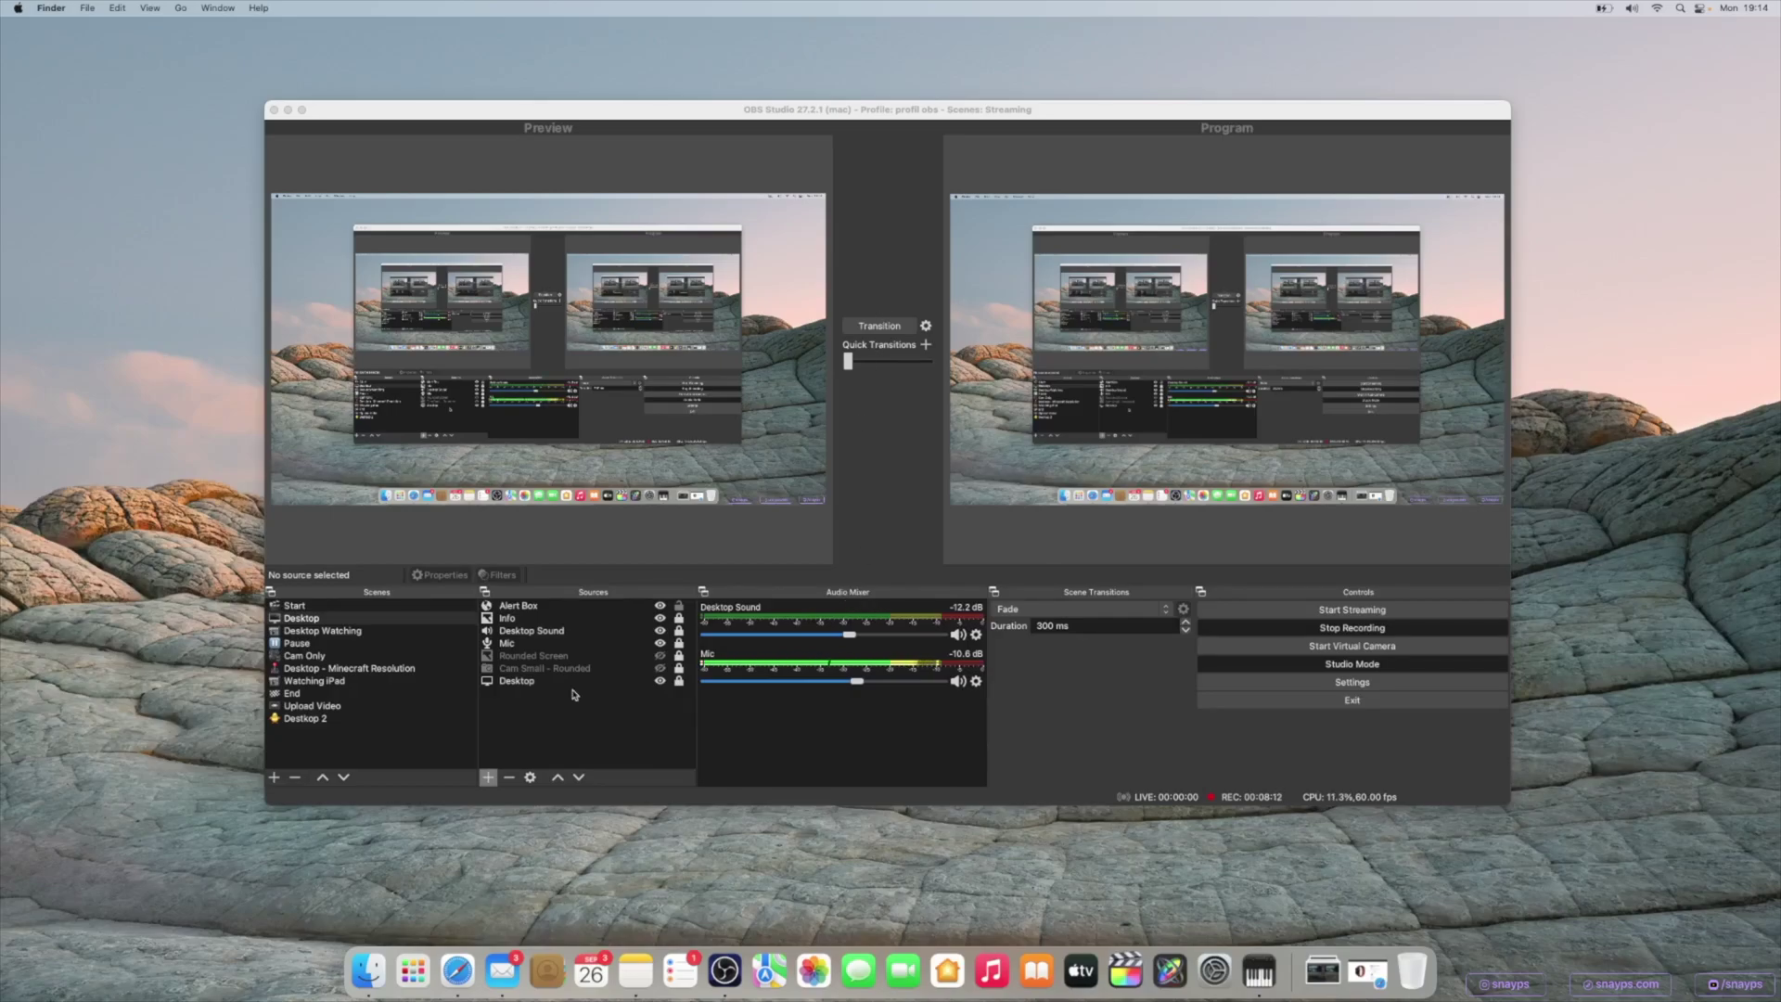
pyautogui.click(357, 614)
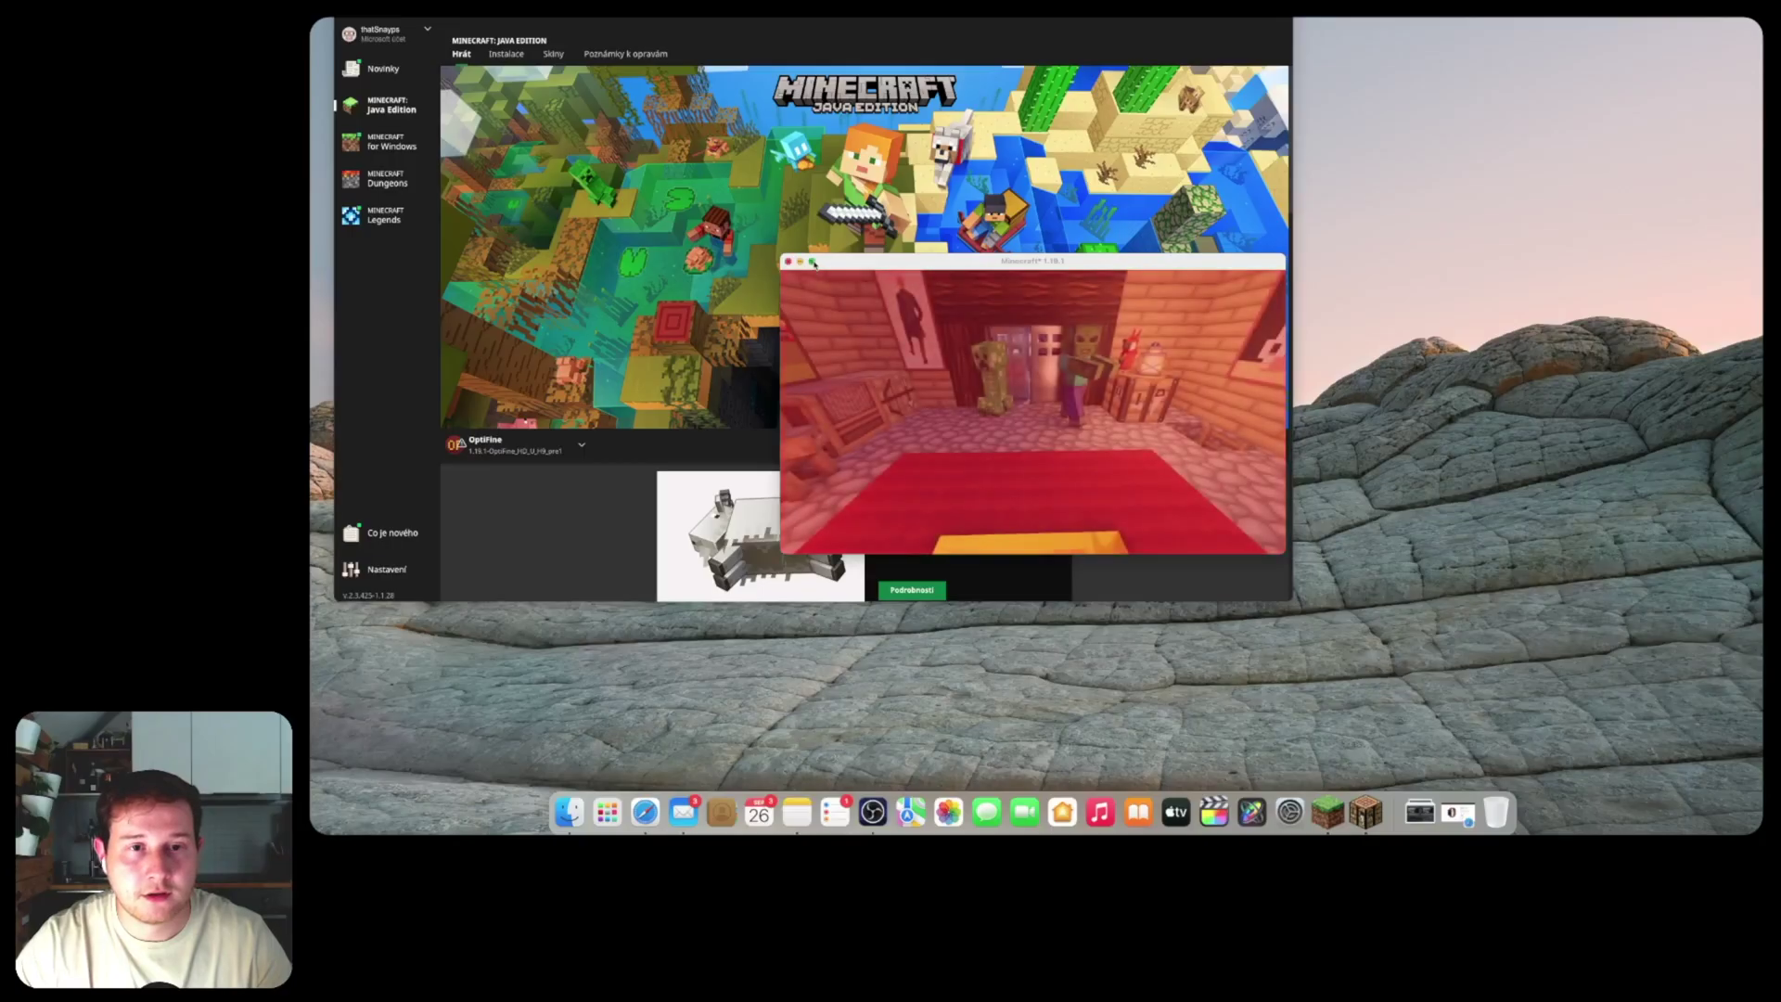
# Step: Make the Minecraft window full screen, check the Music & Sounds options, and return to the title screen
pyautogui.click(813, 264)
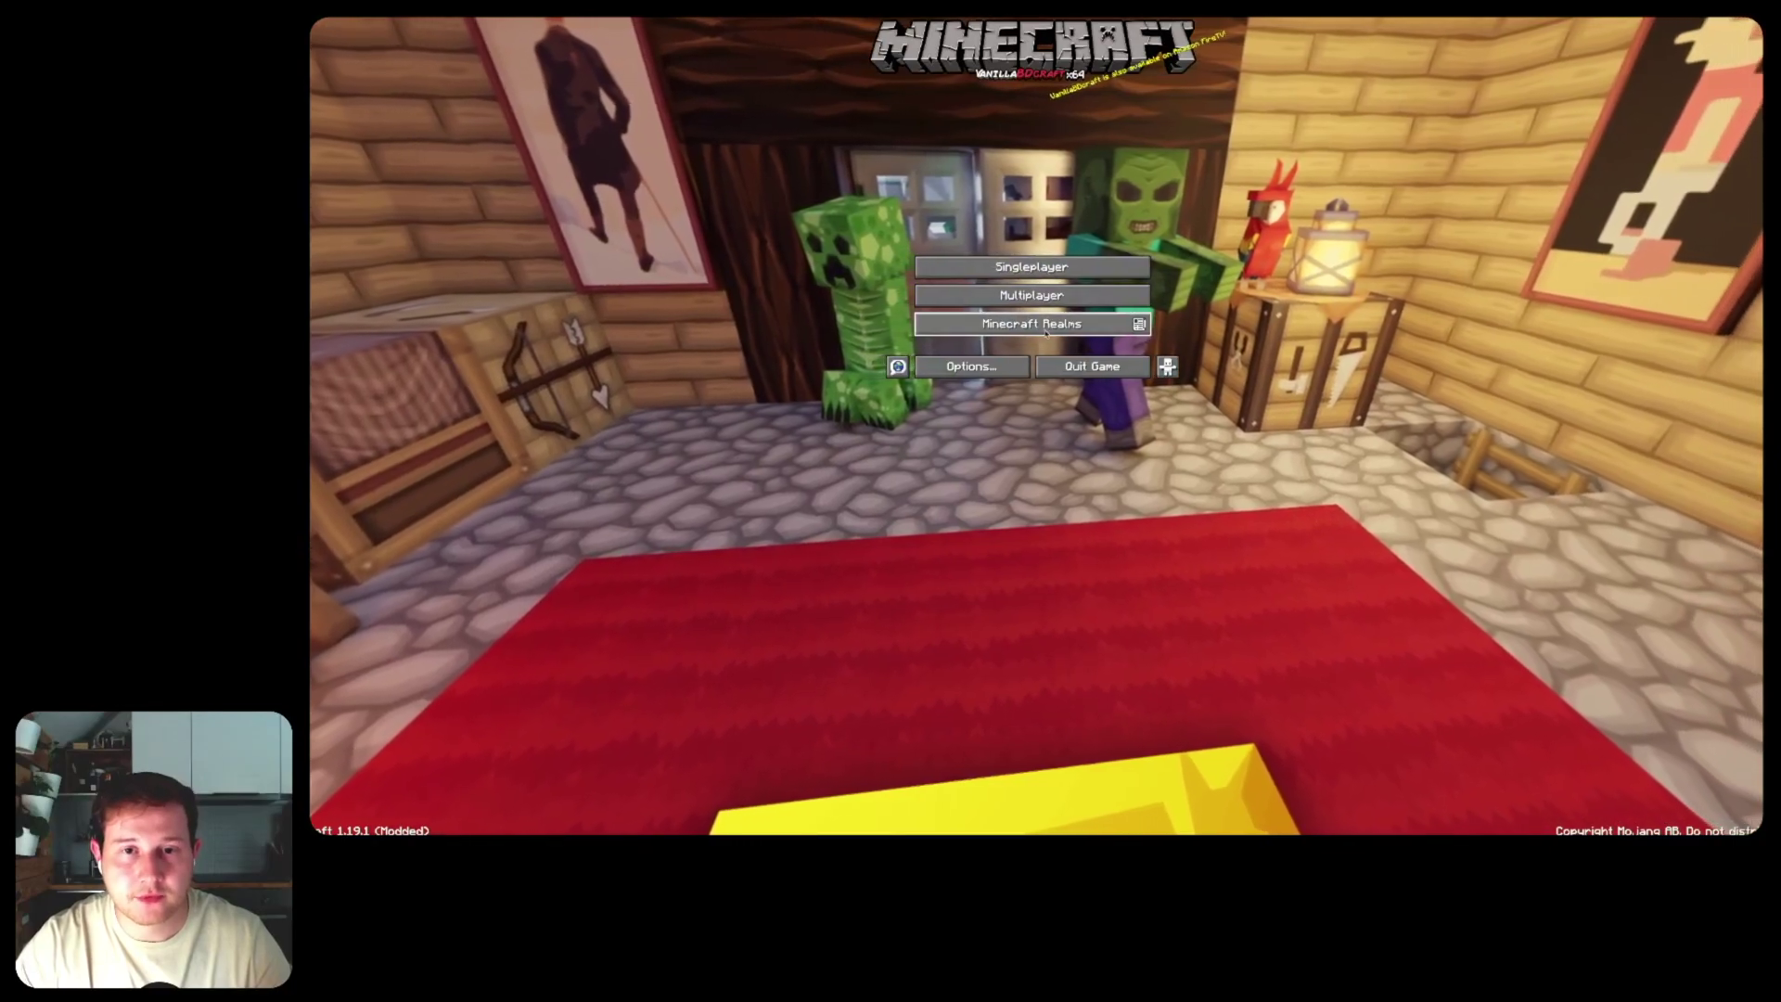
pyautogui.click(998, 370)
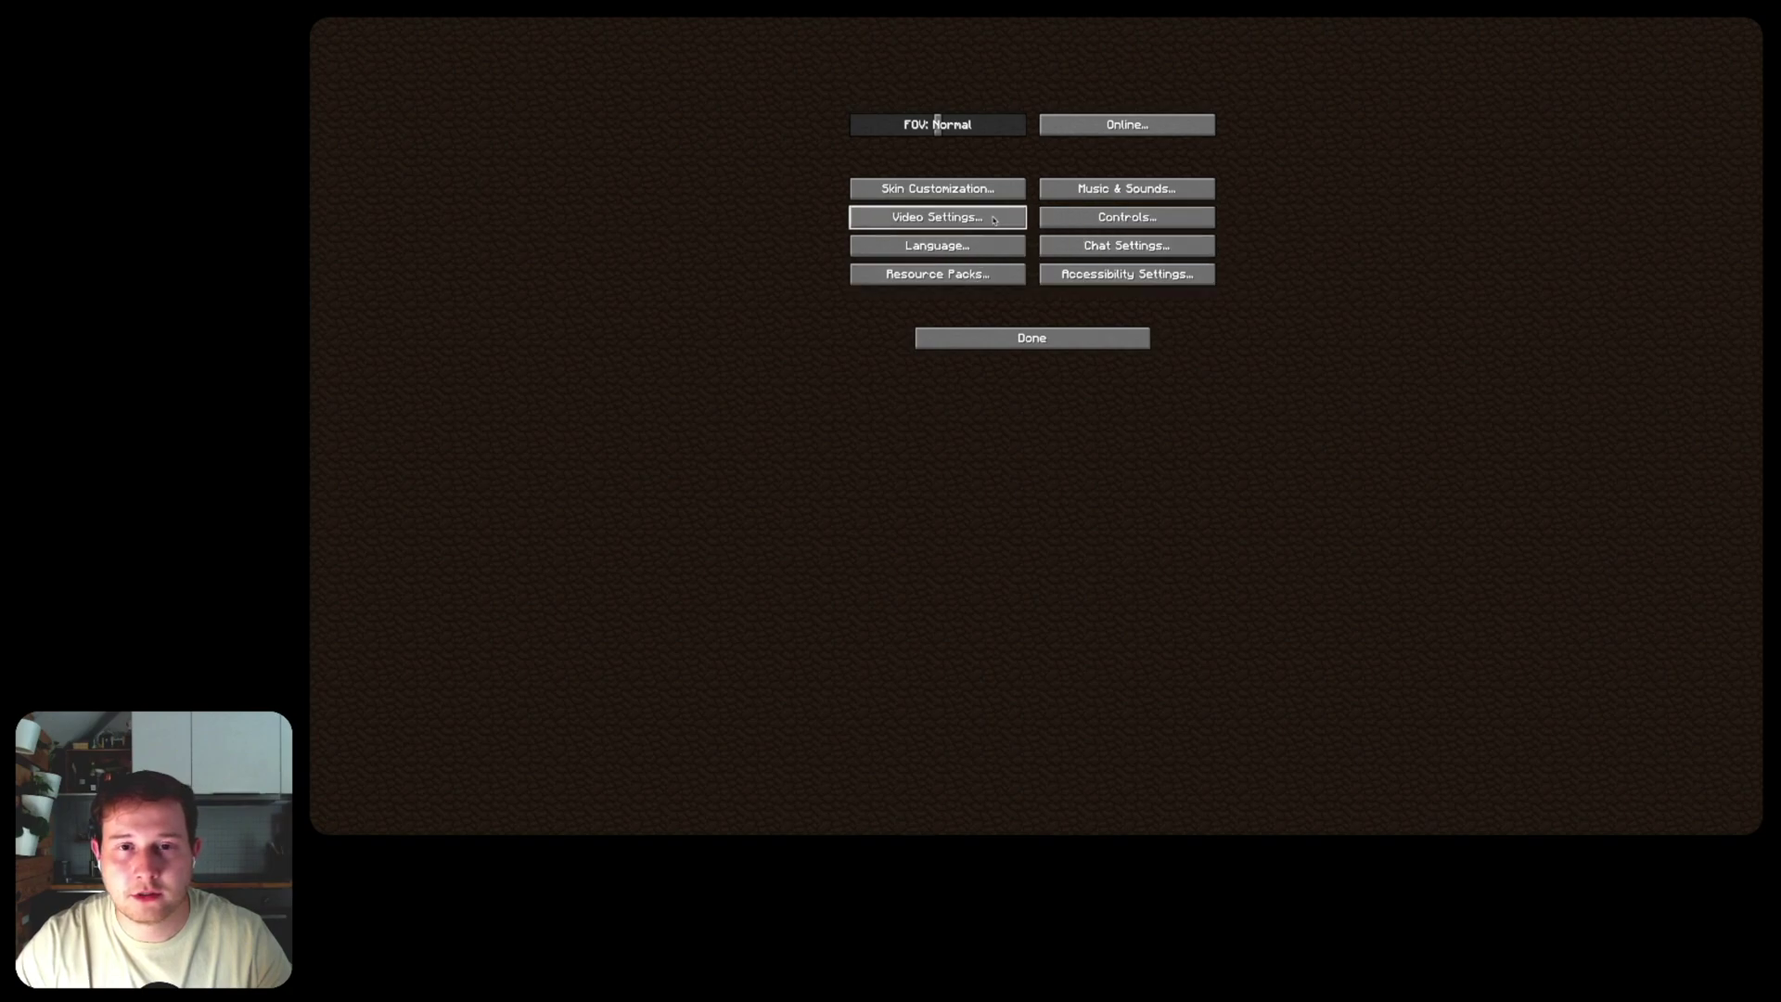
pyautogui.click(1091, 190)
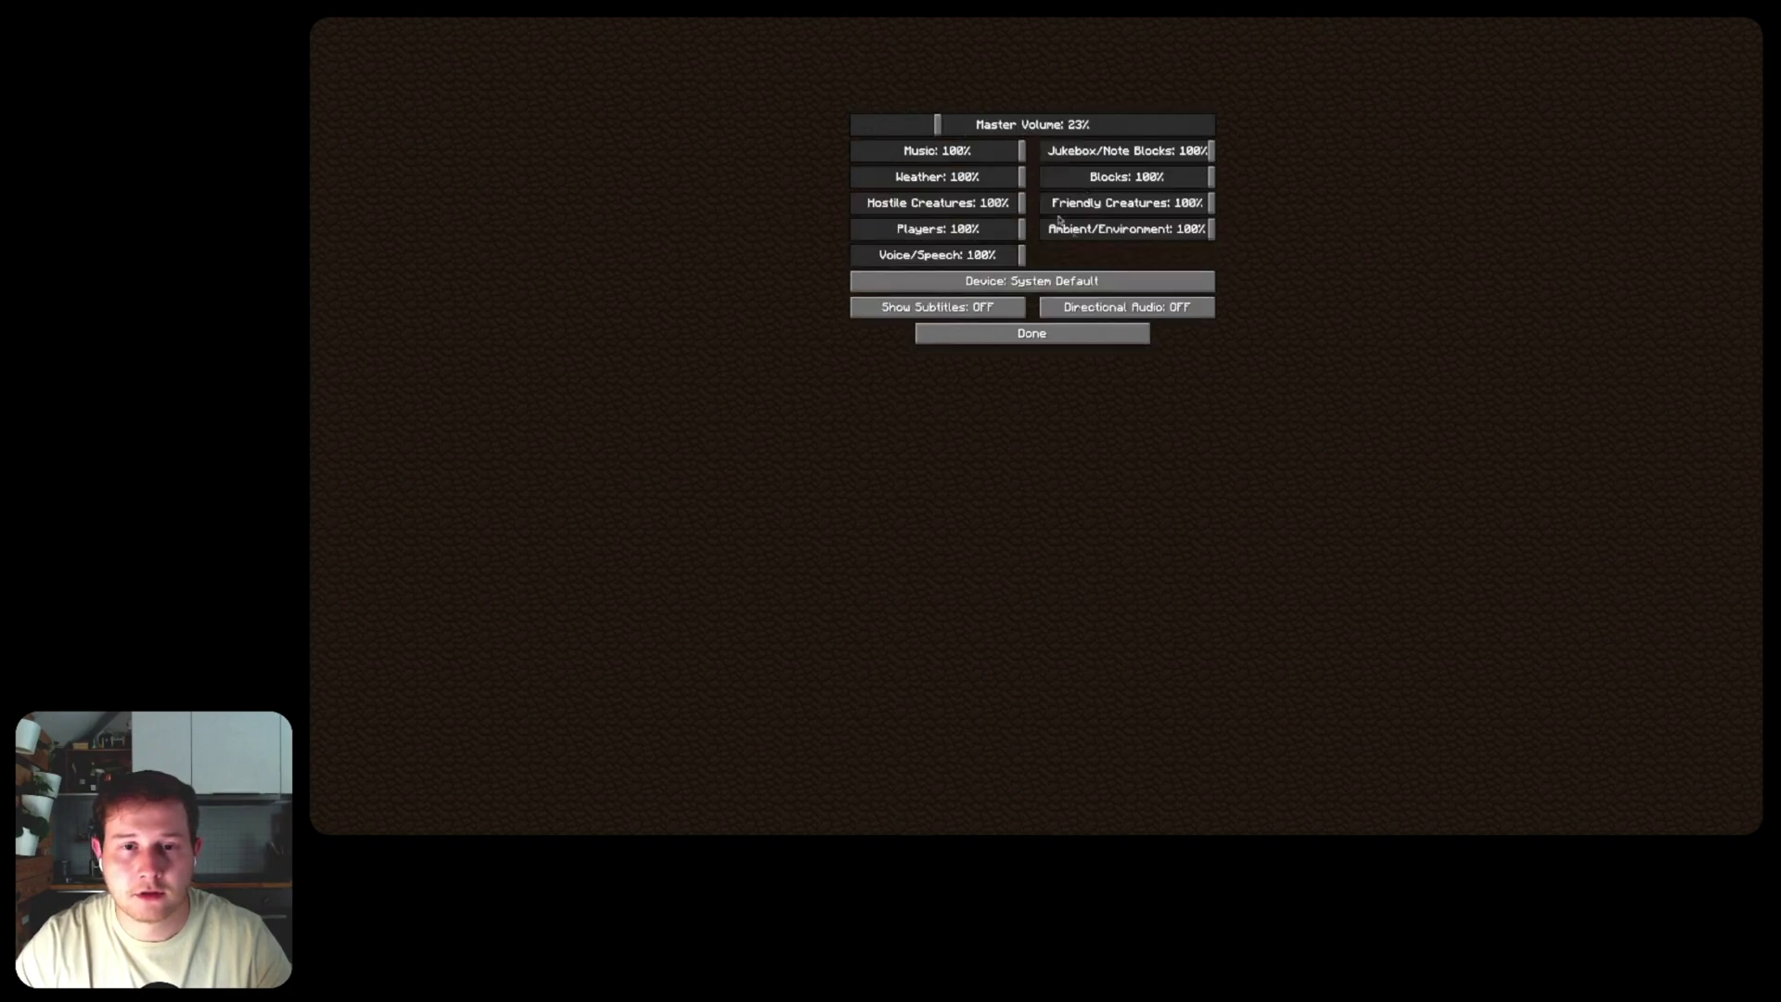
pyautogui.click(988, 345)
pyautogui.click(989, 339)
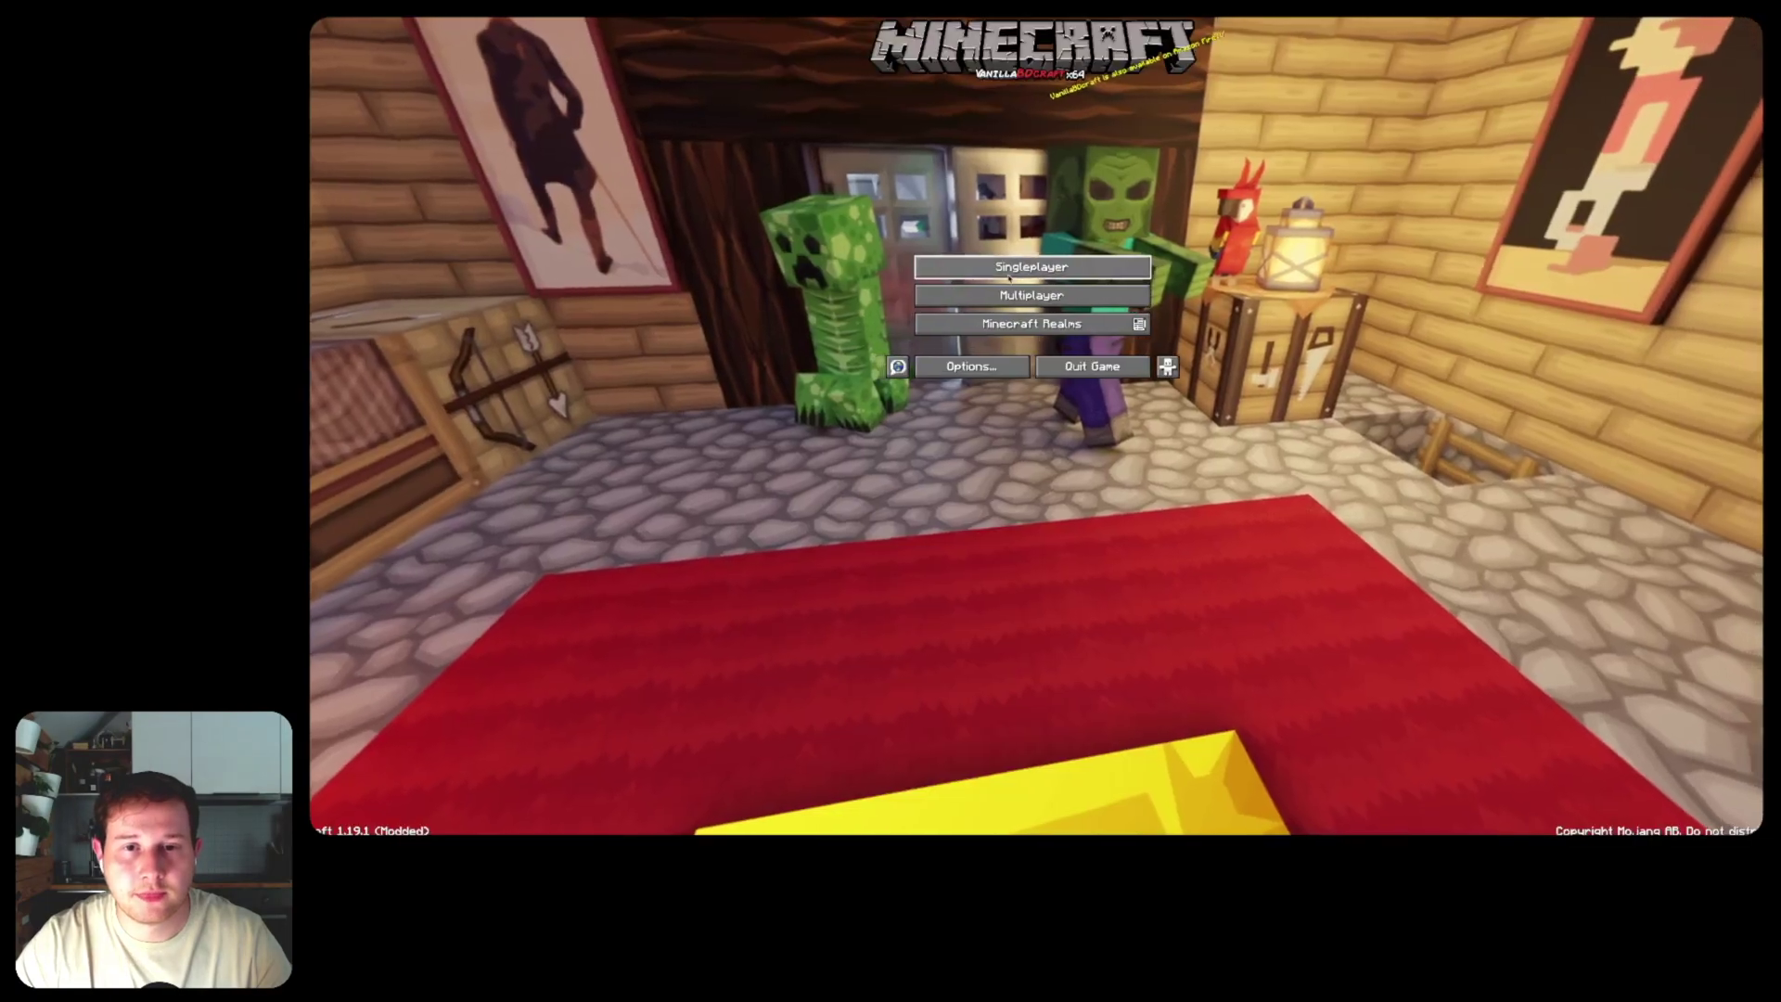
# Step: Load the singleplayer world Nožičky and walk around the house and its surroundings
pyautogui.click(1010, 279)
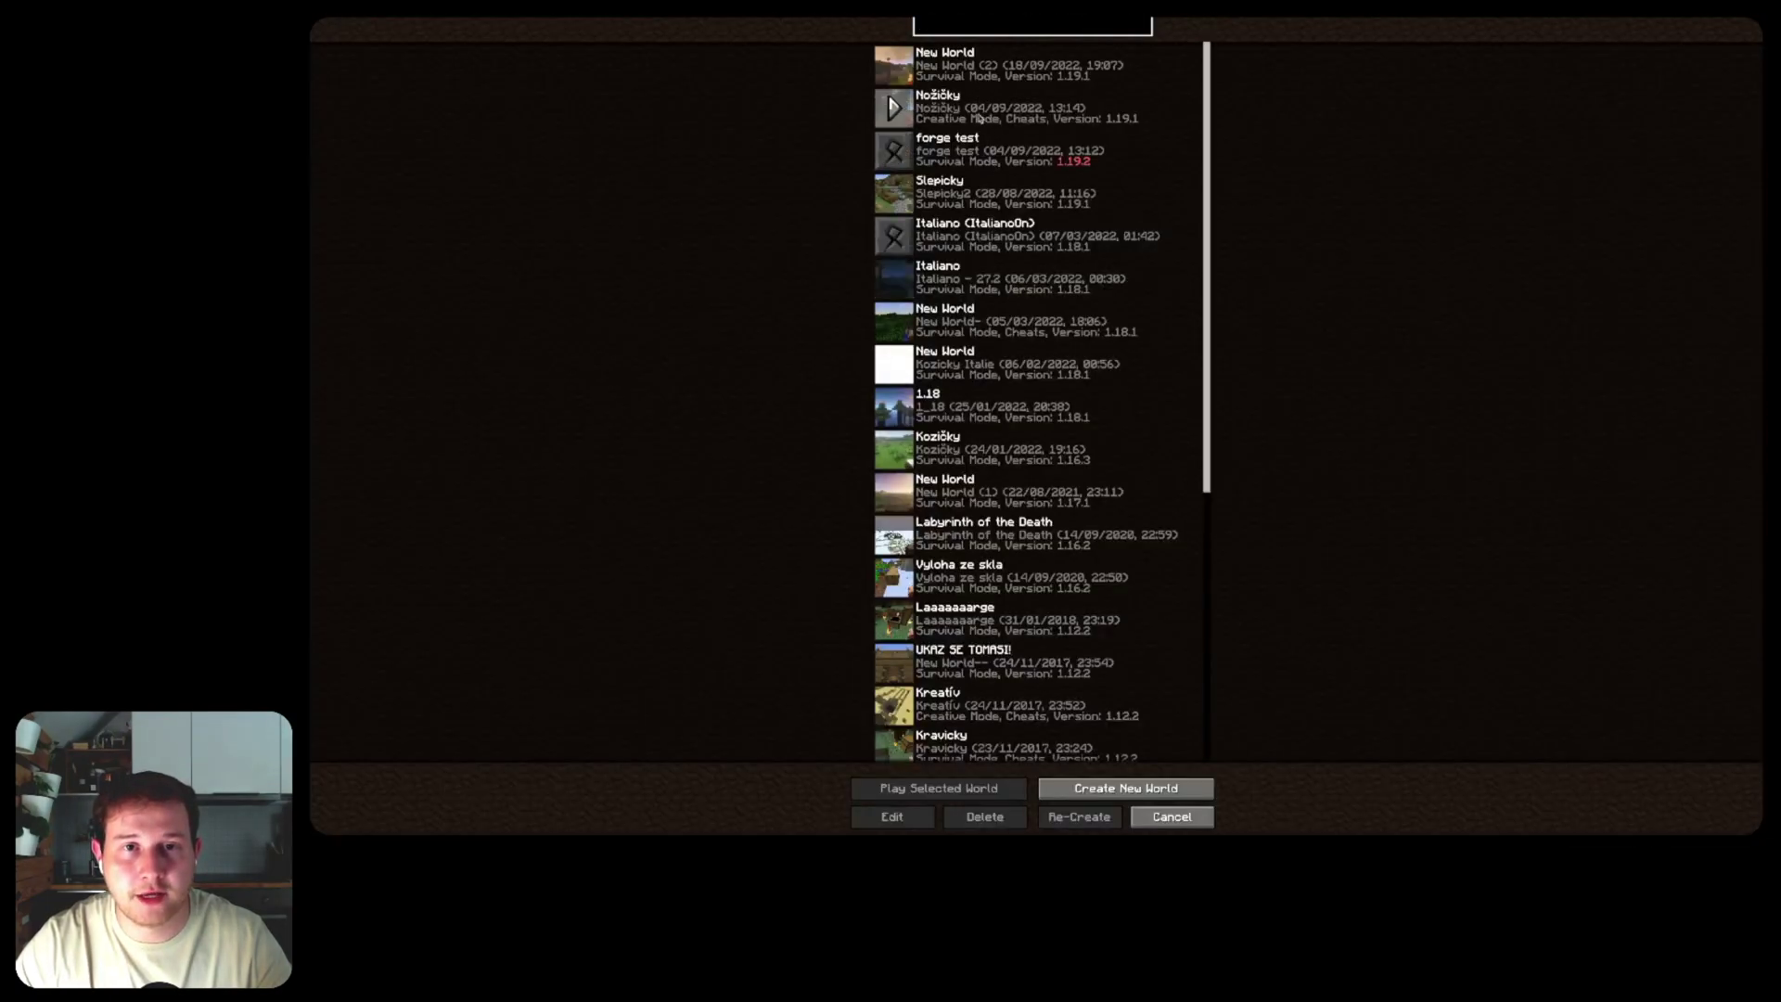
pyautogui.doubleClick(980, 118)
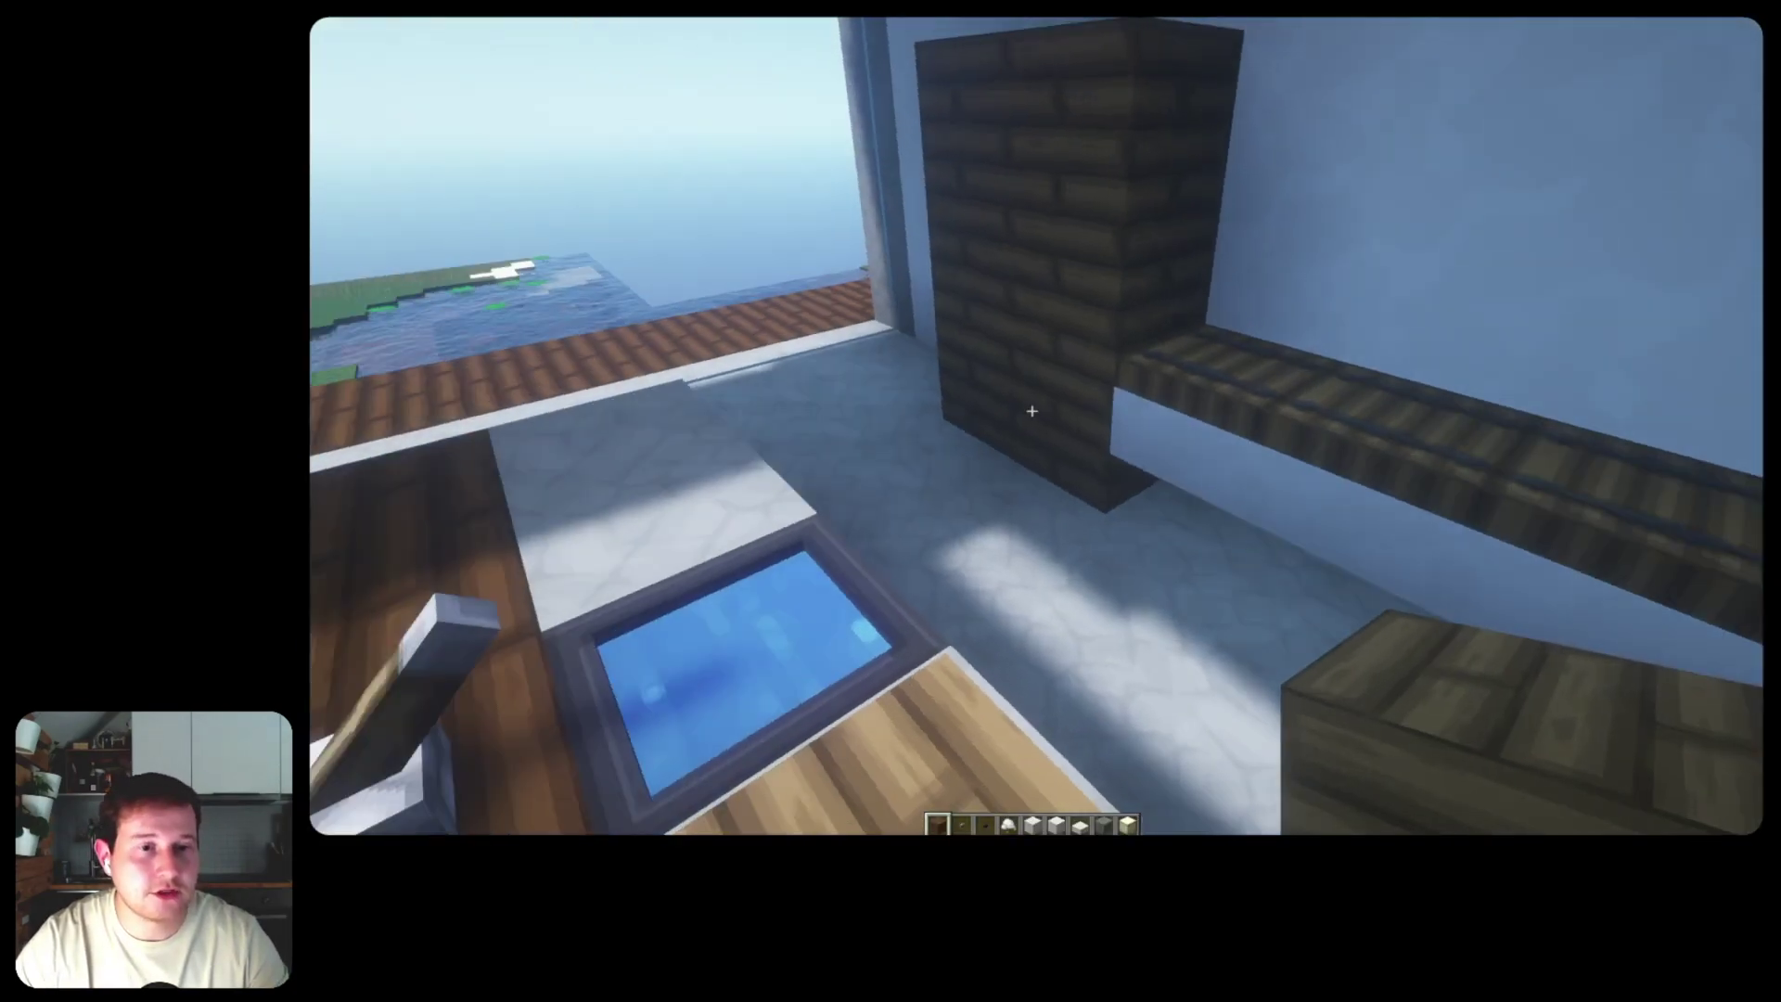
pyautogui.press('s')
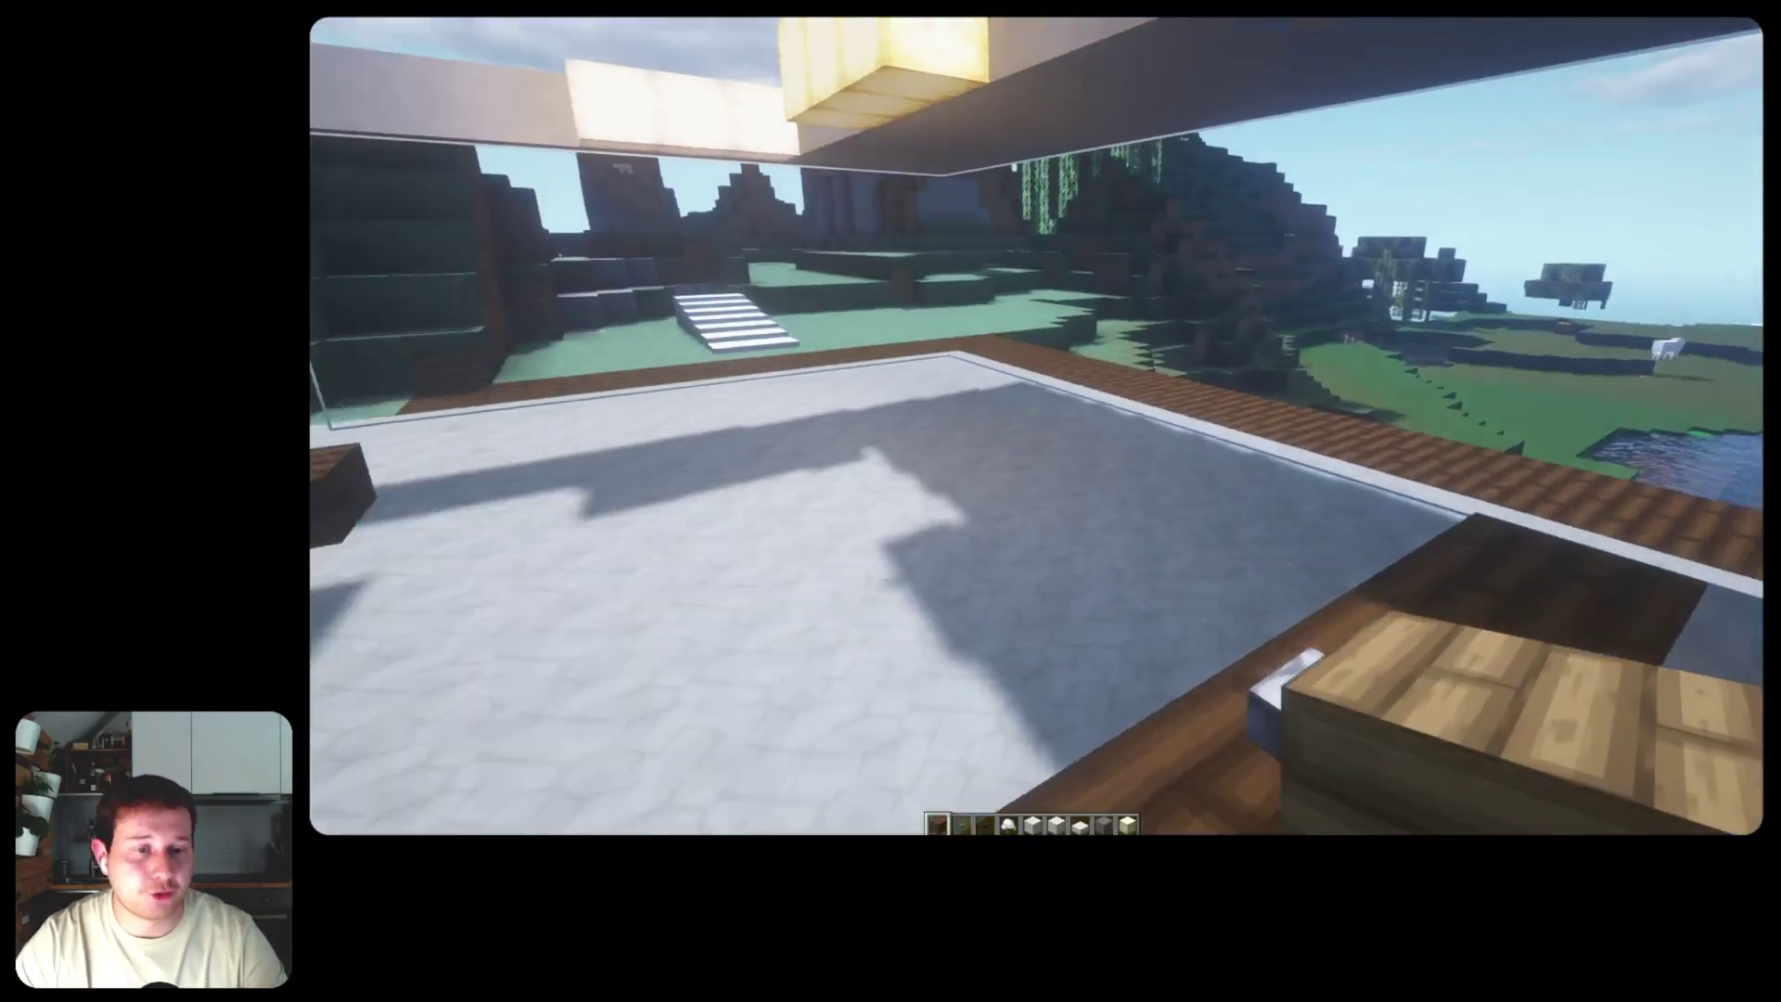
pyautogui.press('w')
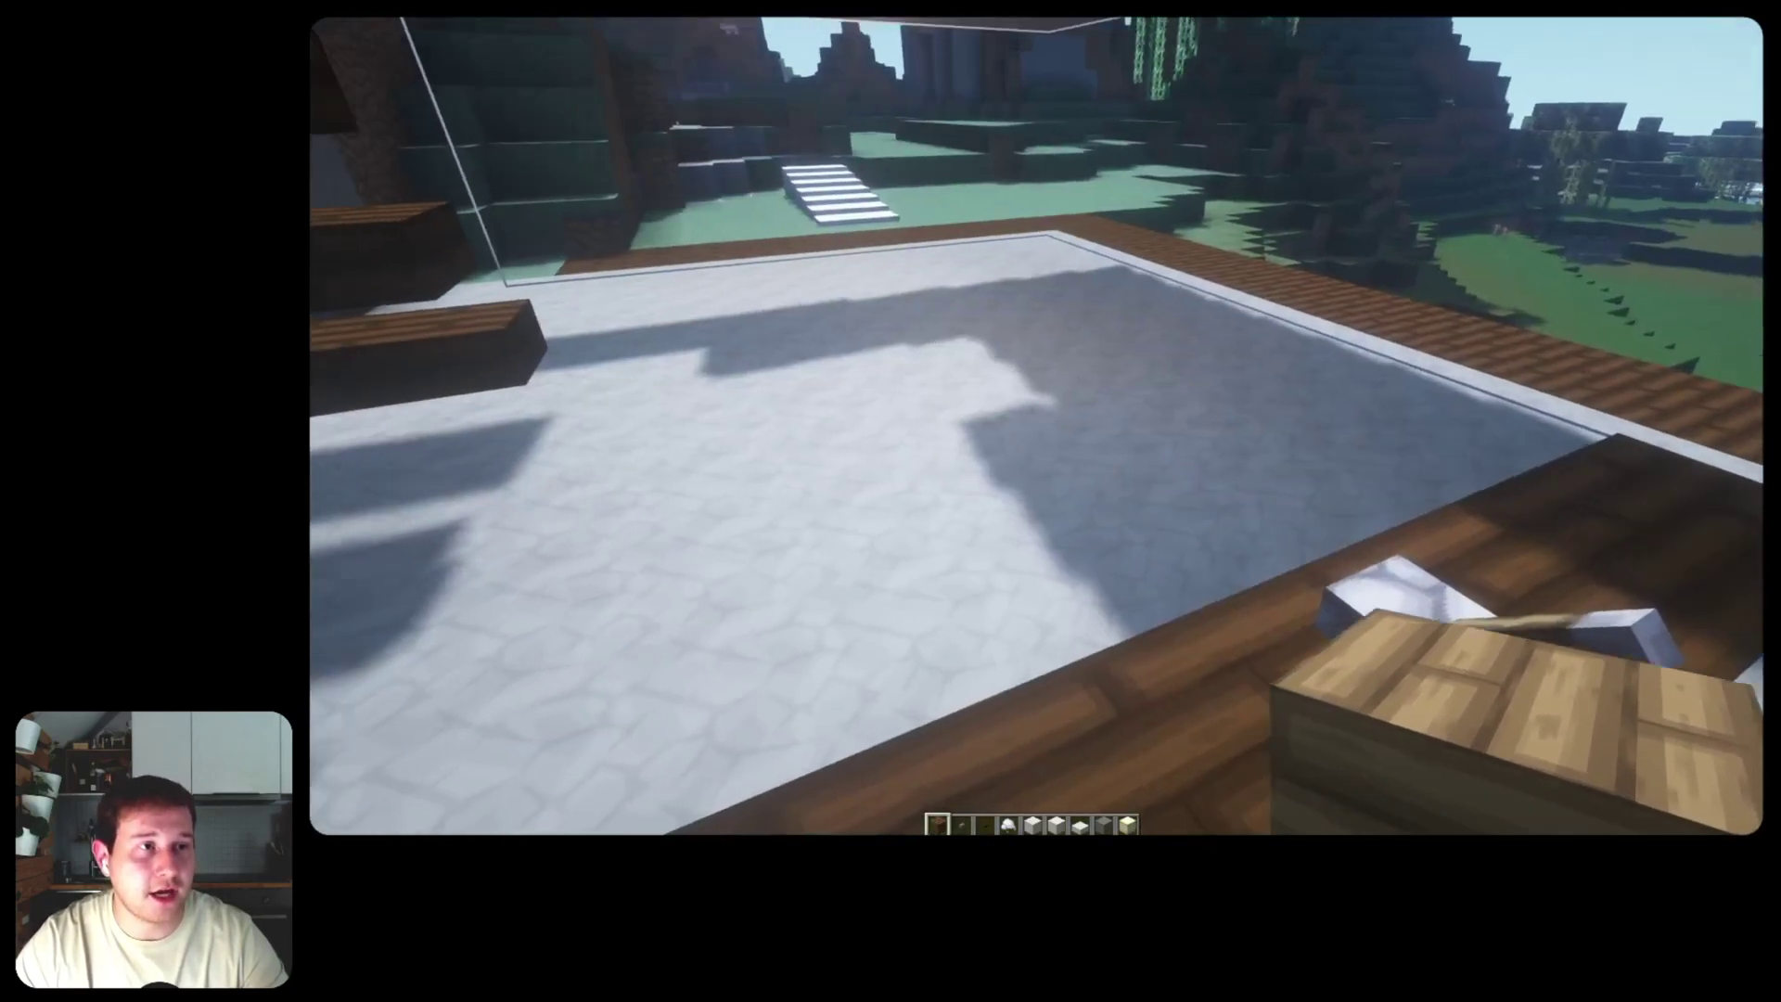
pyautogui.press('a')
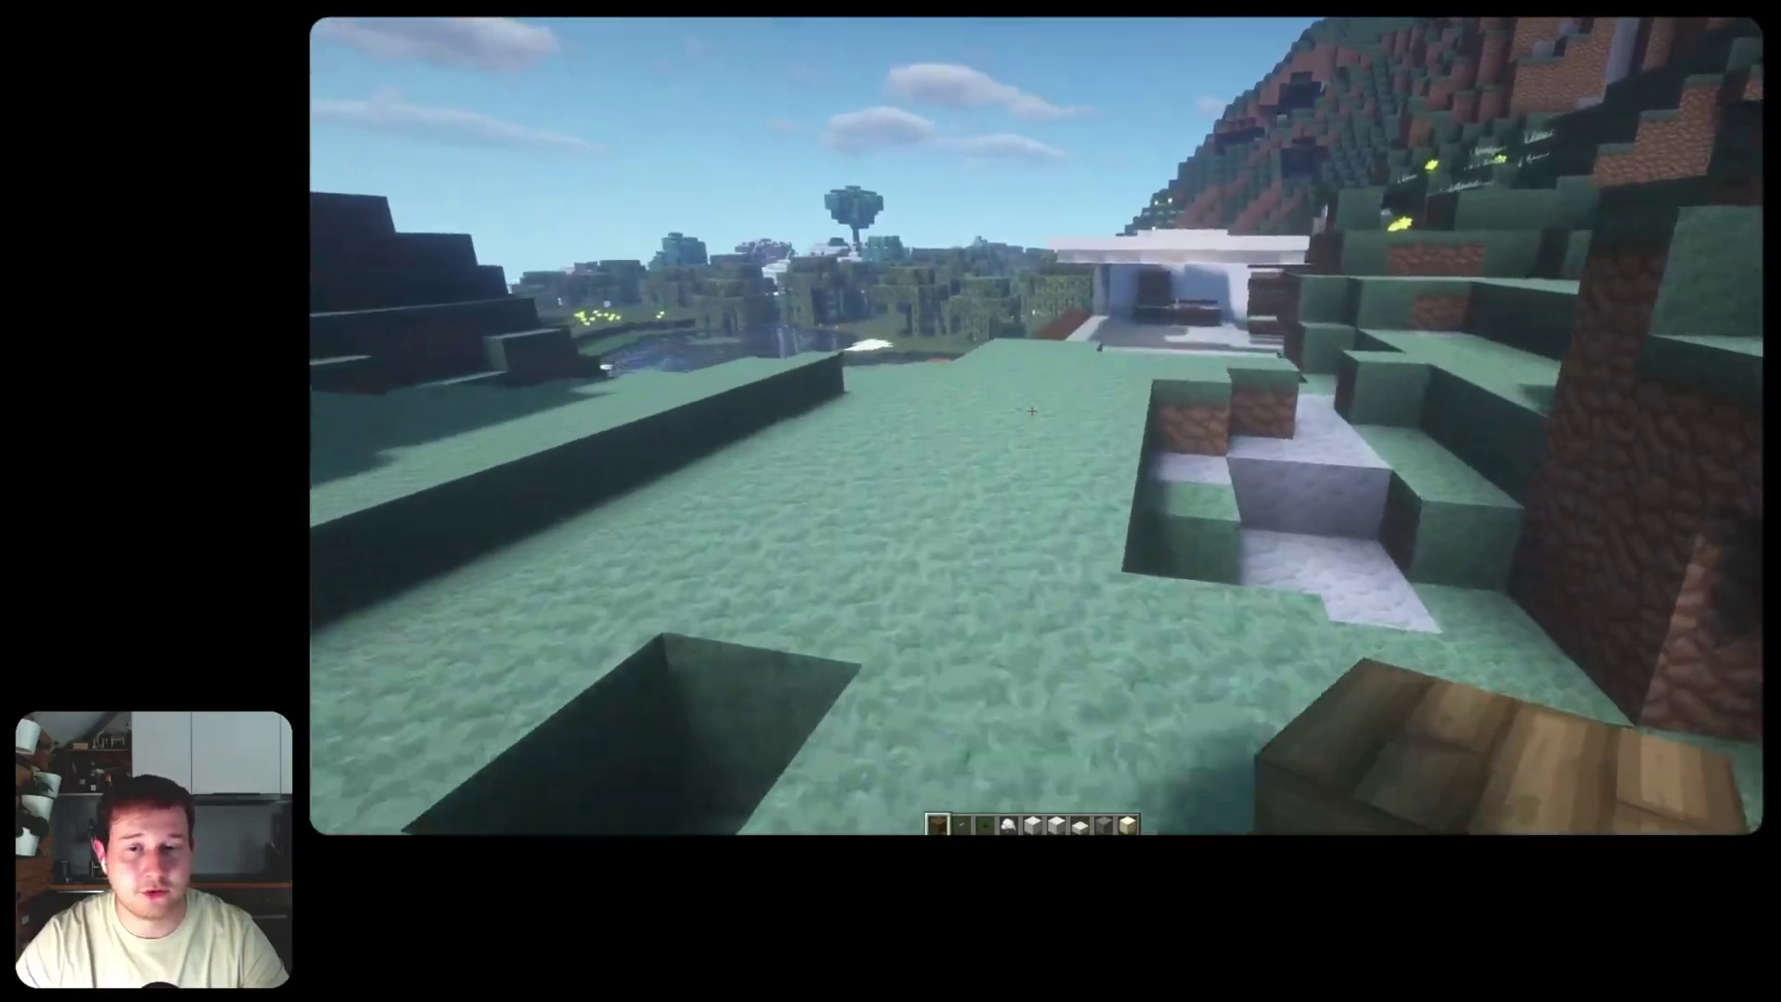
# Step: Look at the Resource Packs from the in-game options, and leave the Minecraft world
pyautogui.press('Escape')
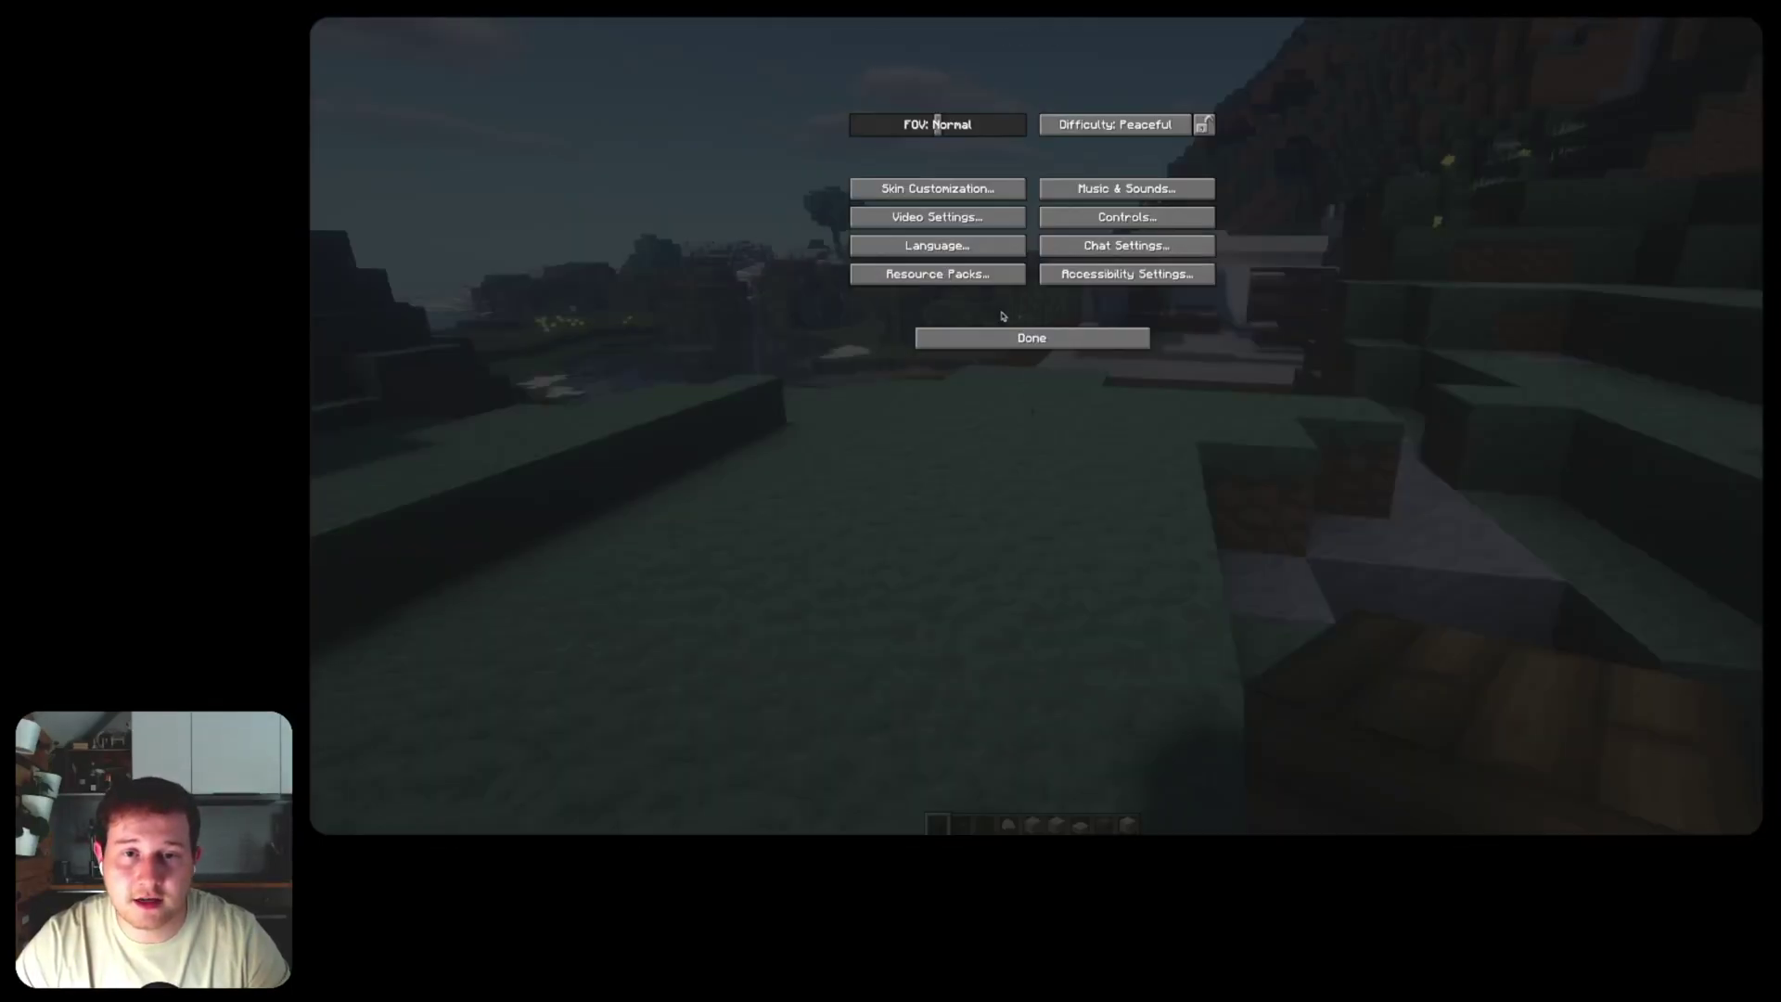
pyautogui.click(963, 276)
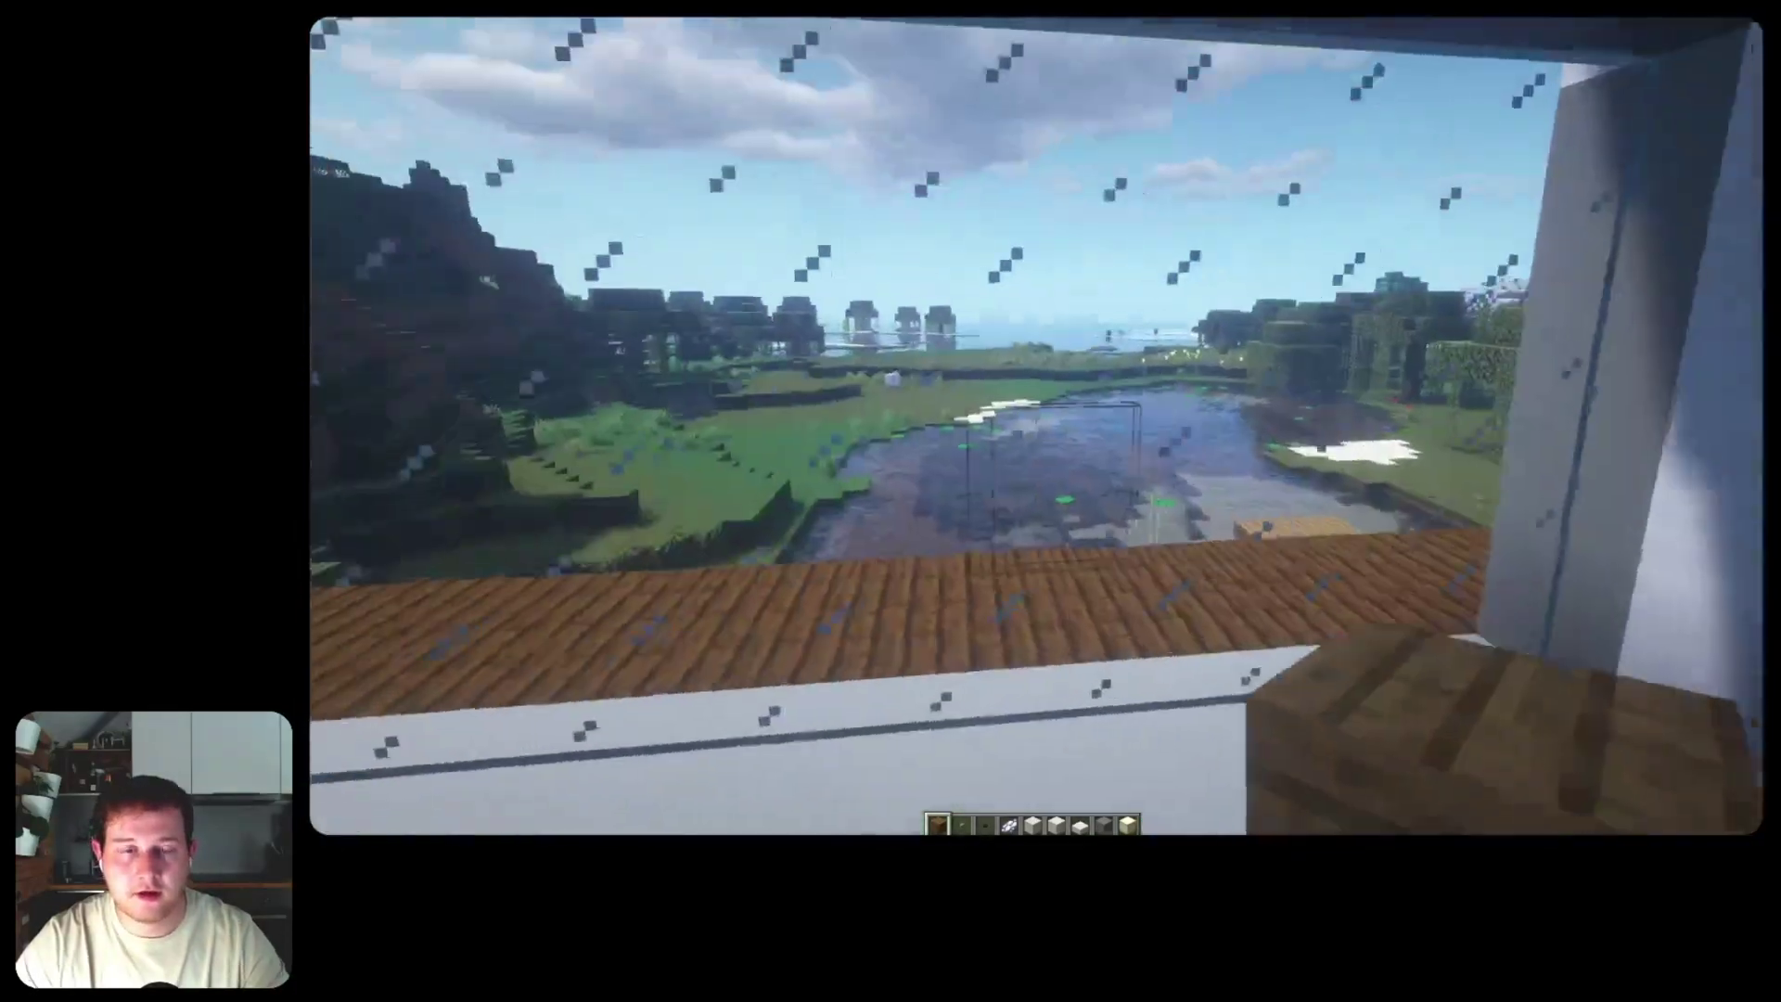
pyautogui.press('Escape')
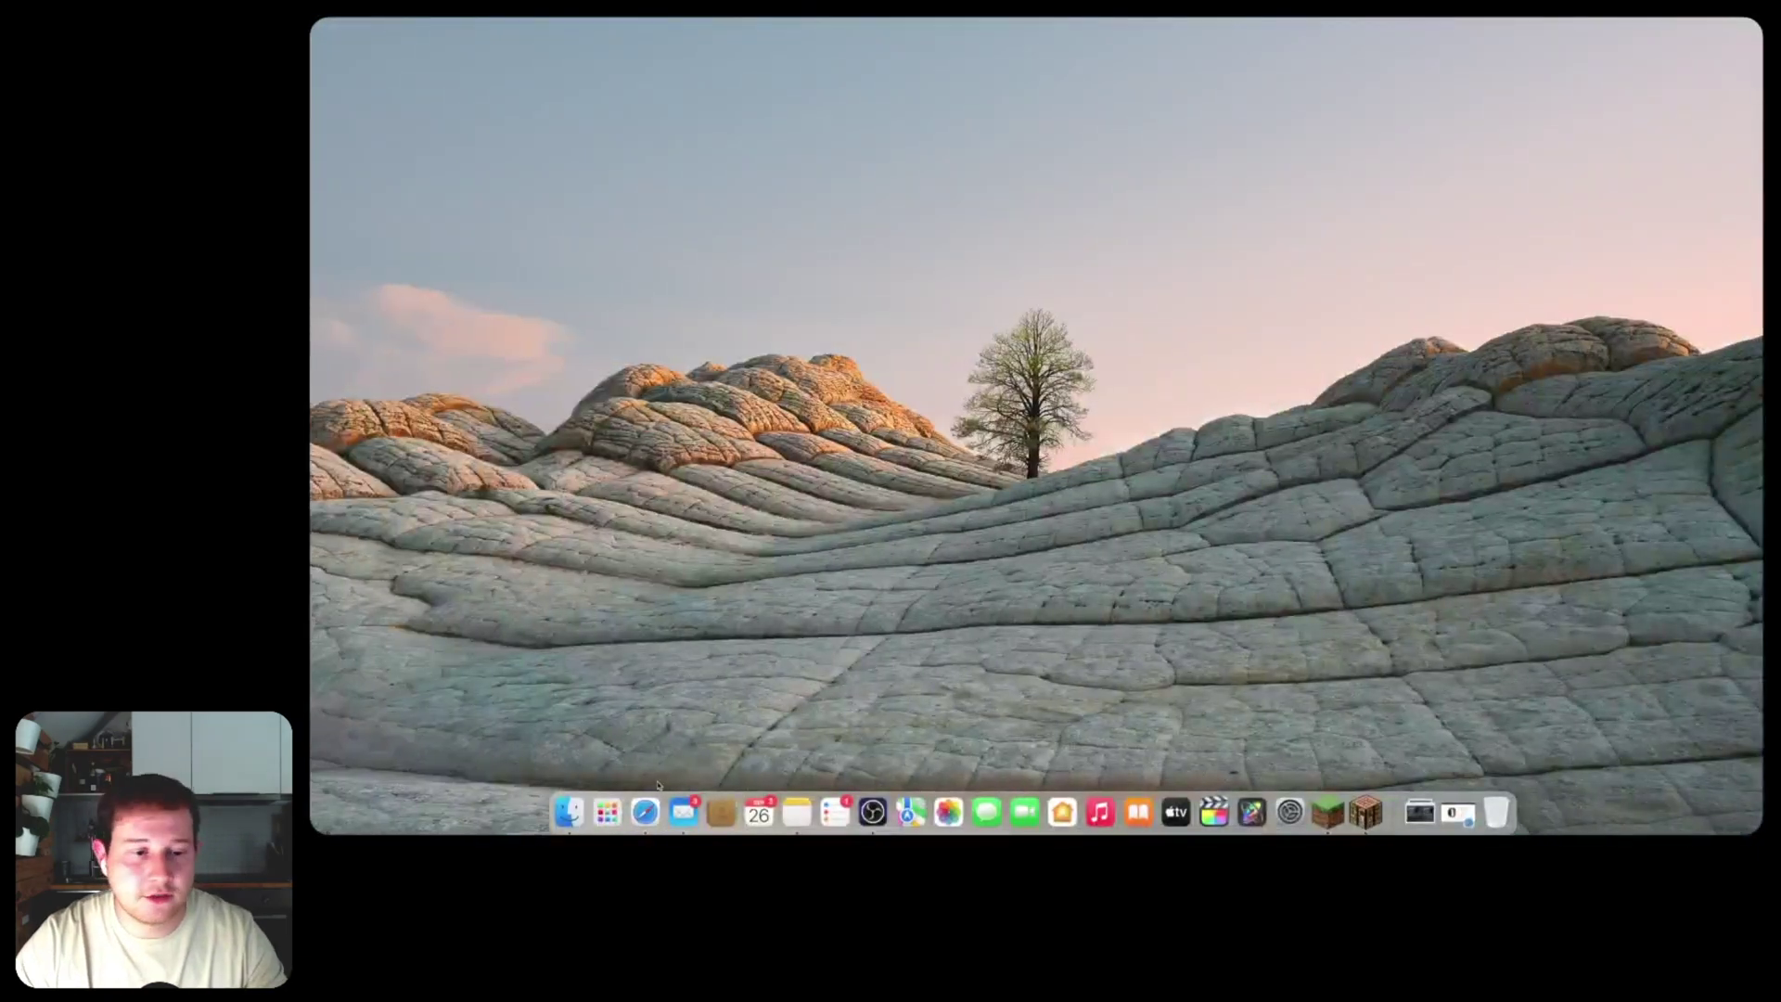
# Step: Open the Twitch channel in Safari, play the video of the recent broadcast, and skip ahead to the Minecraft gameplay
pyautogui.click(644, 812)
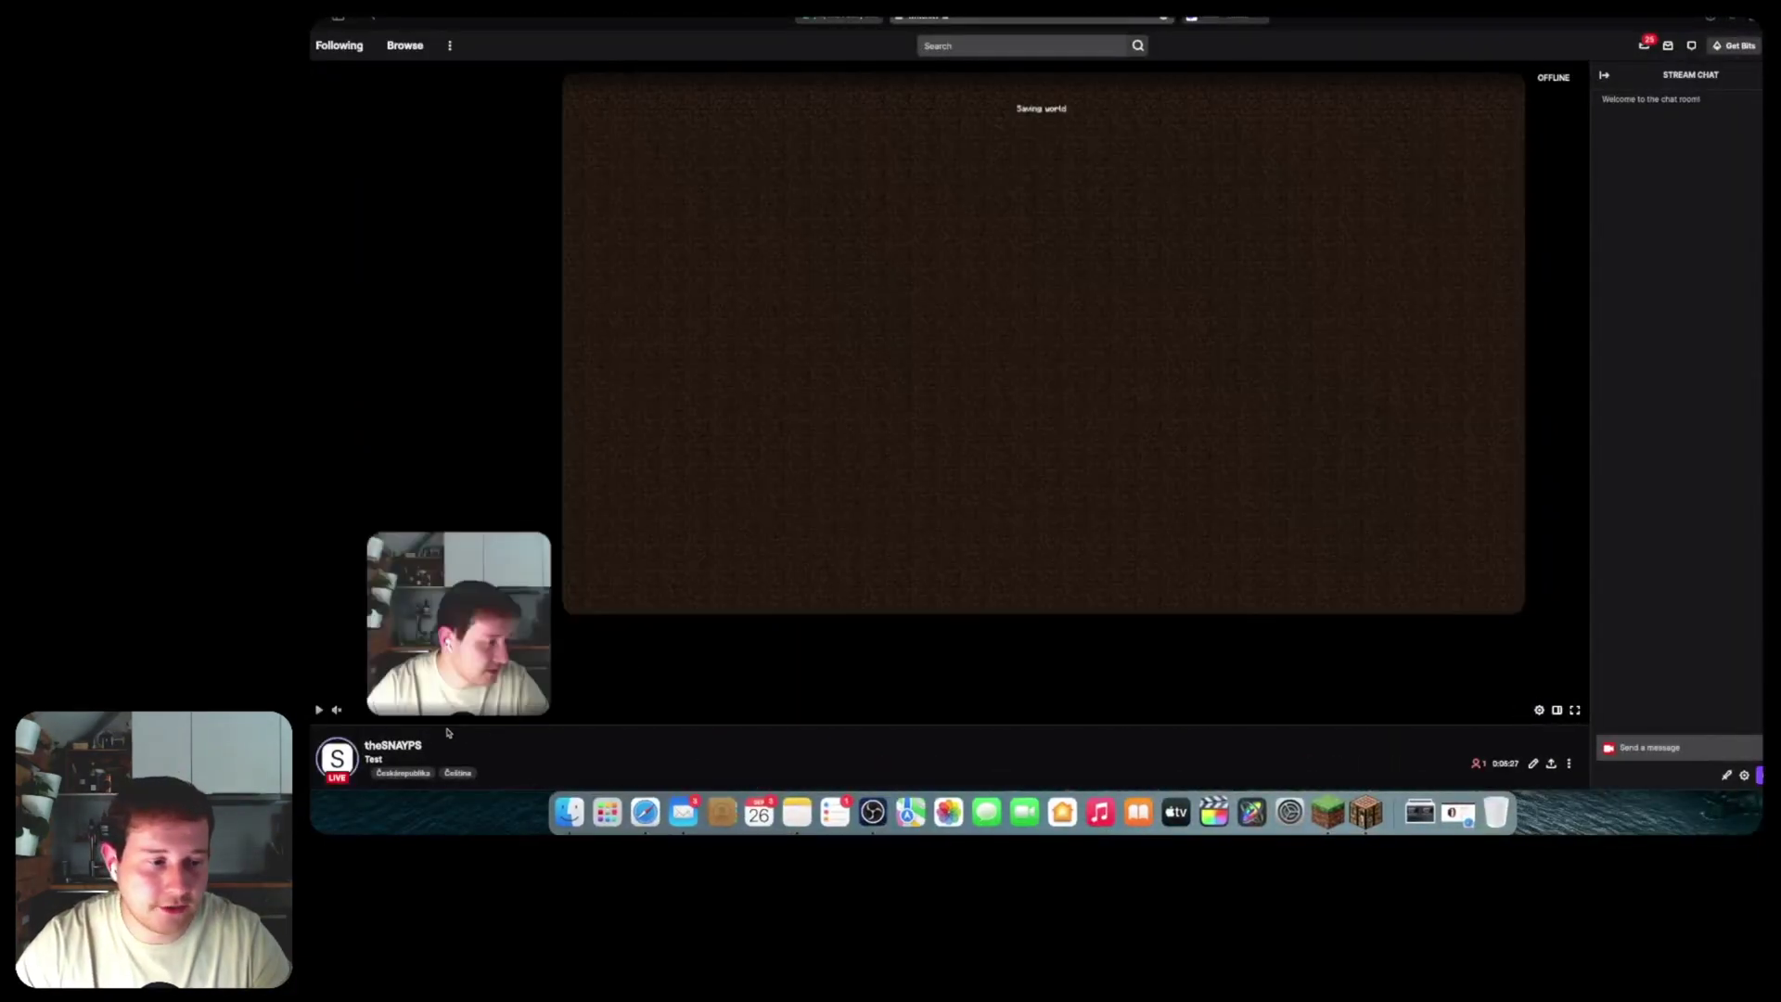
pyautogui.click(392, 745)
pyautogui.click(1113, 207)
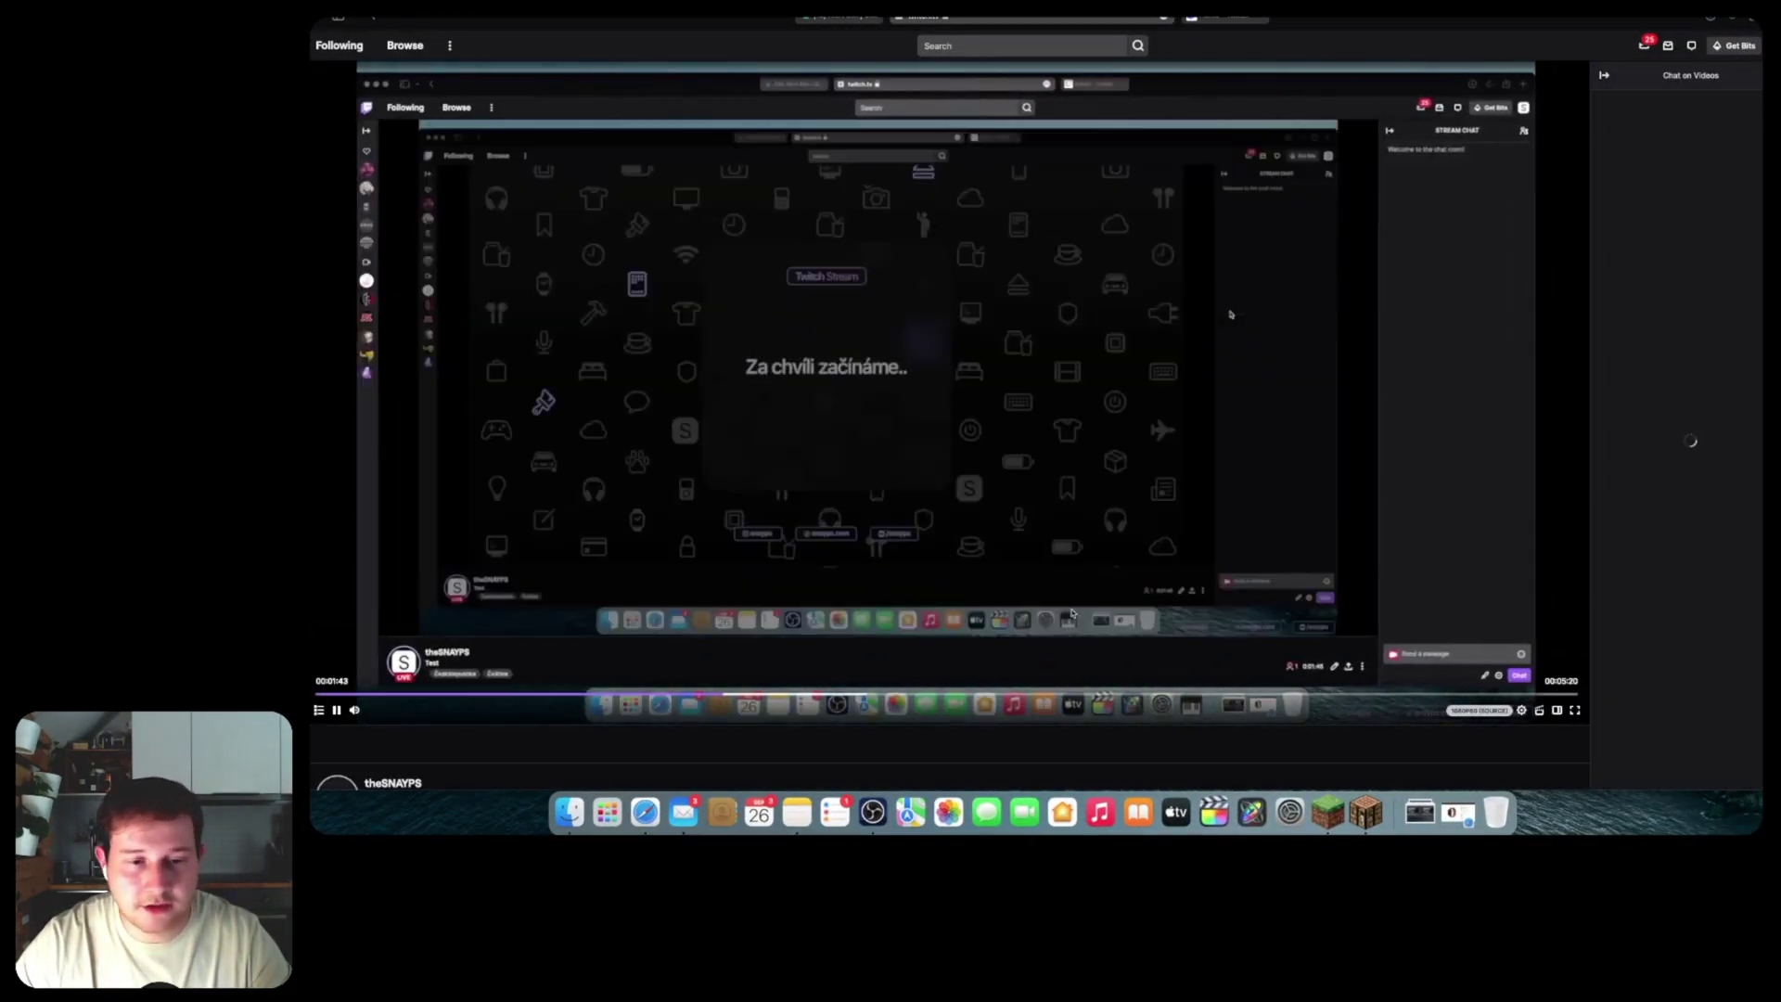
pyautogui.click(1229, 694)
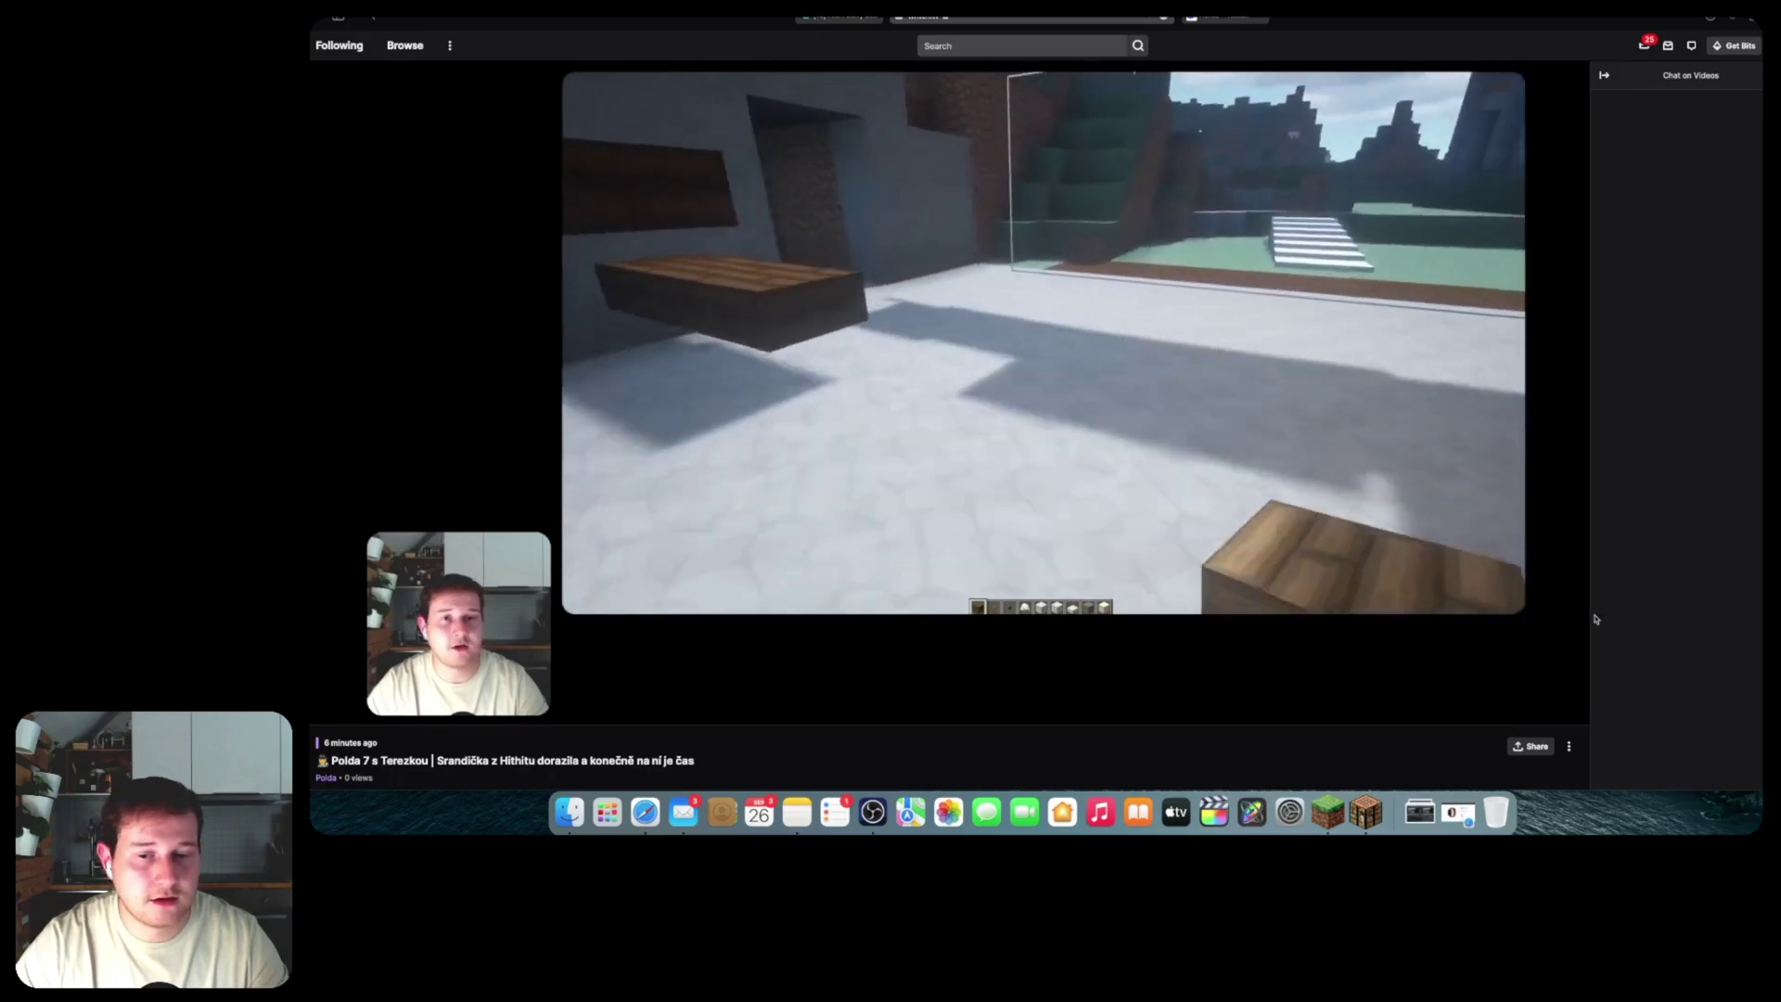
# Step: Quit the running Minecraft game and bring up the playback controls of the Twitch recording
pyautogui.rightClick(1377, 793)
pyautogui.click(1725, 628)
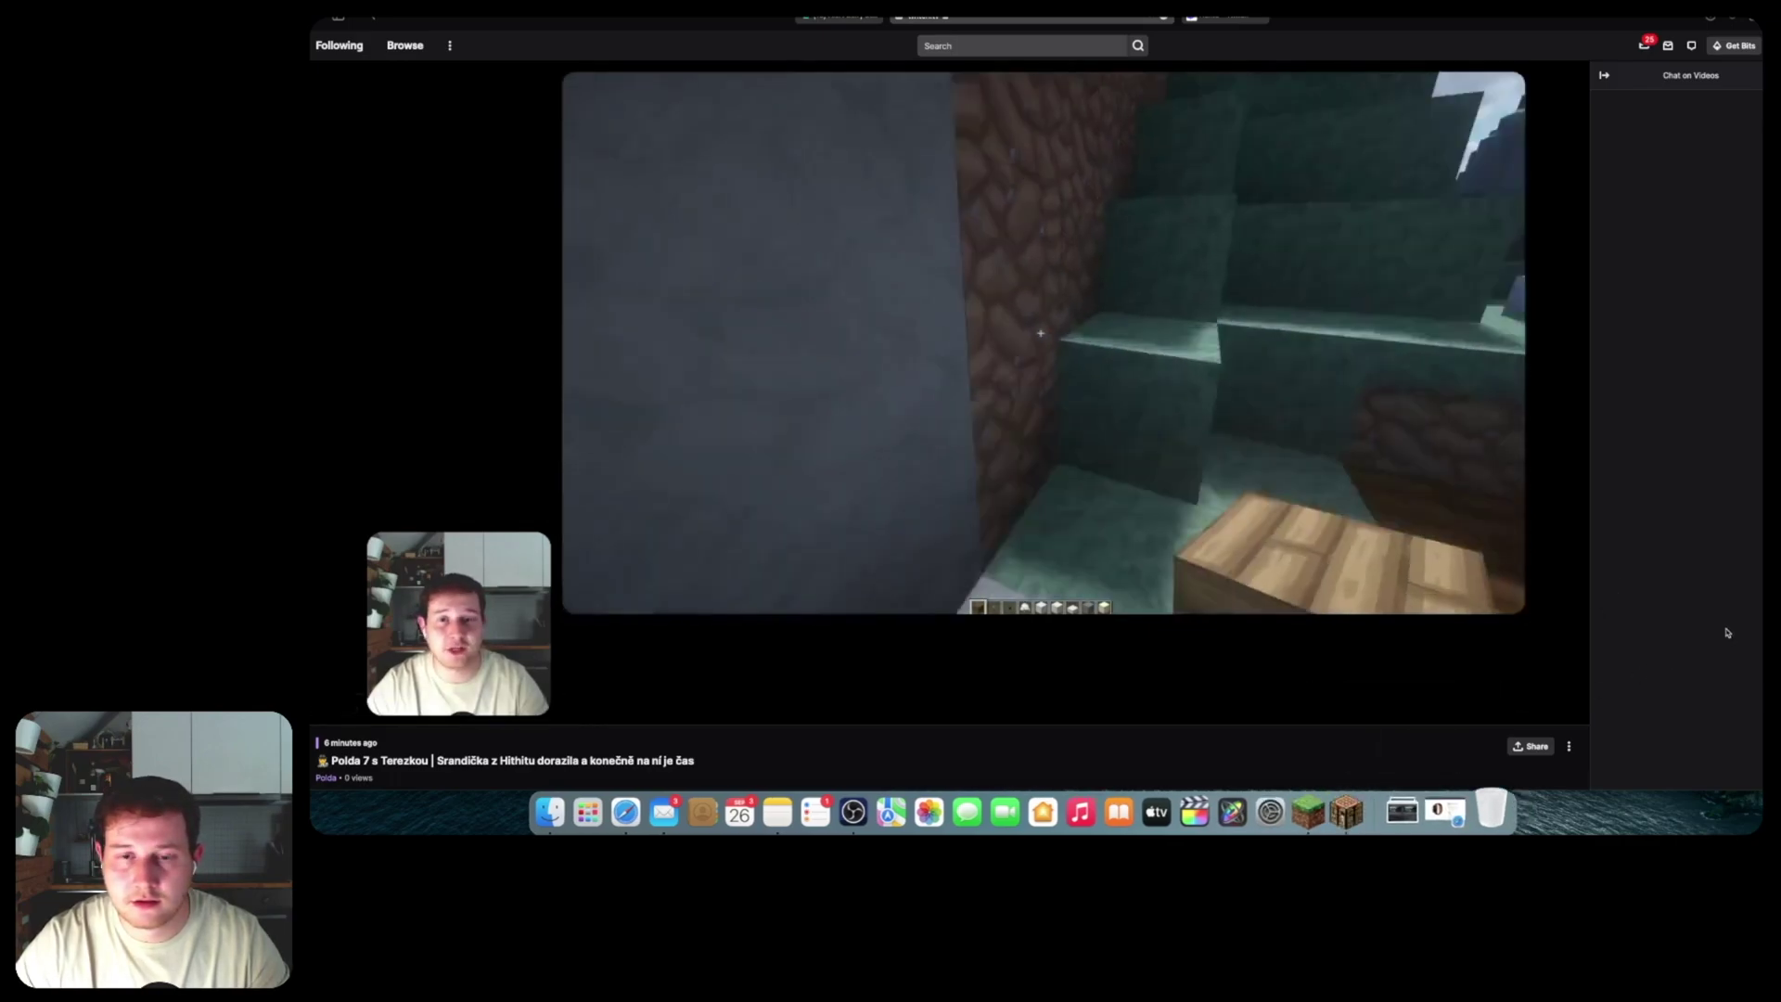
pyautogui.moveTo(594, 627)
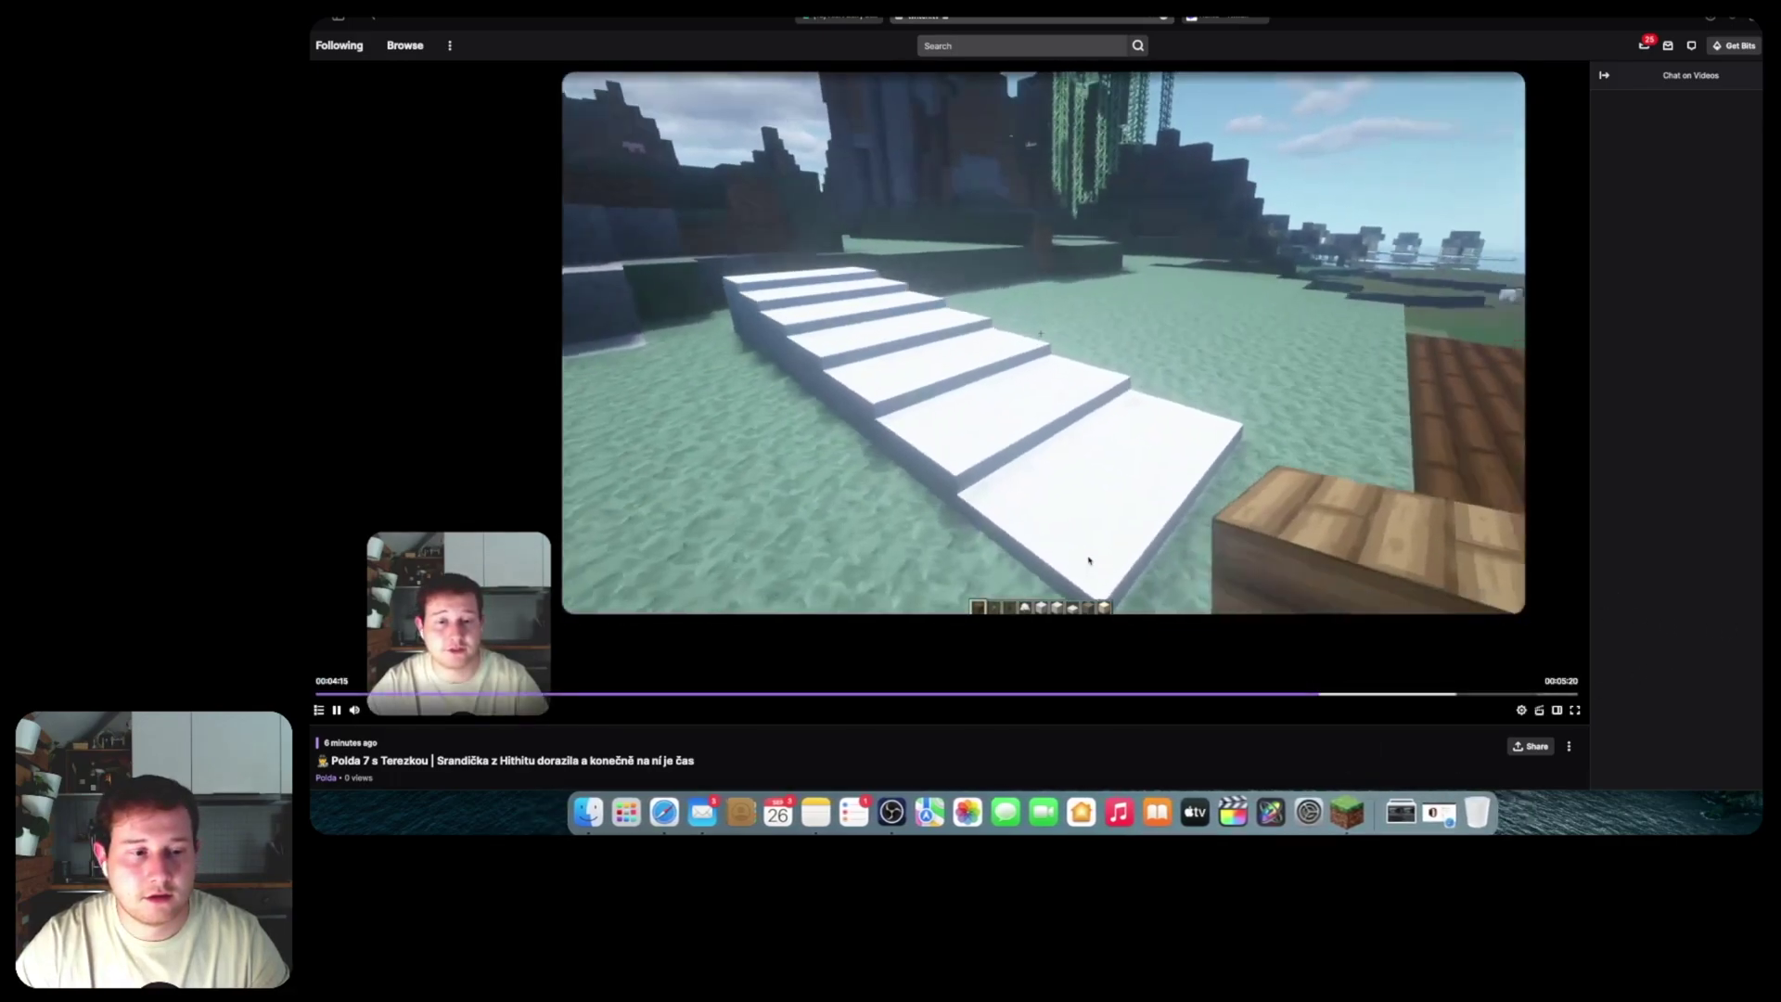